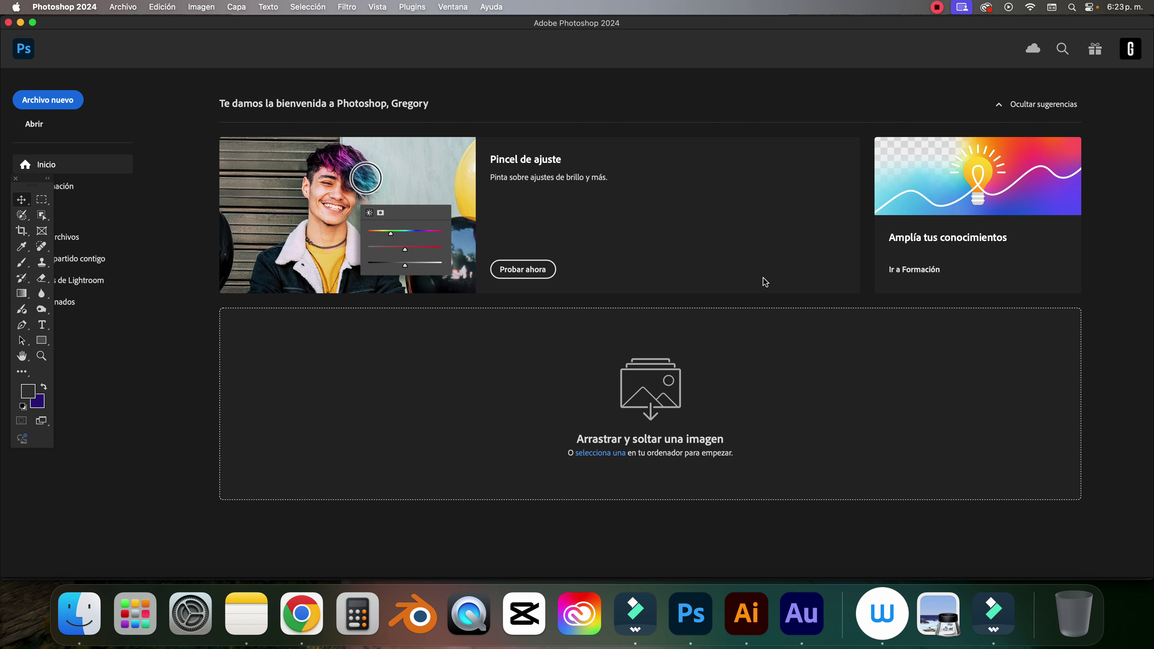
Create a new A4 print document, 300 ppi, 16-bit RGB with the Adobe RGB (1998) profile.
{"action": "left_click_drag", "start_coordinate": [25, 181], "coordinate": [166, 178]}
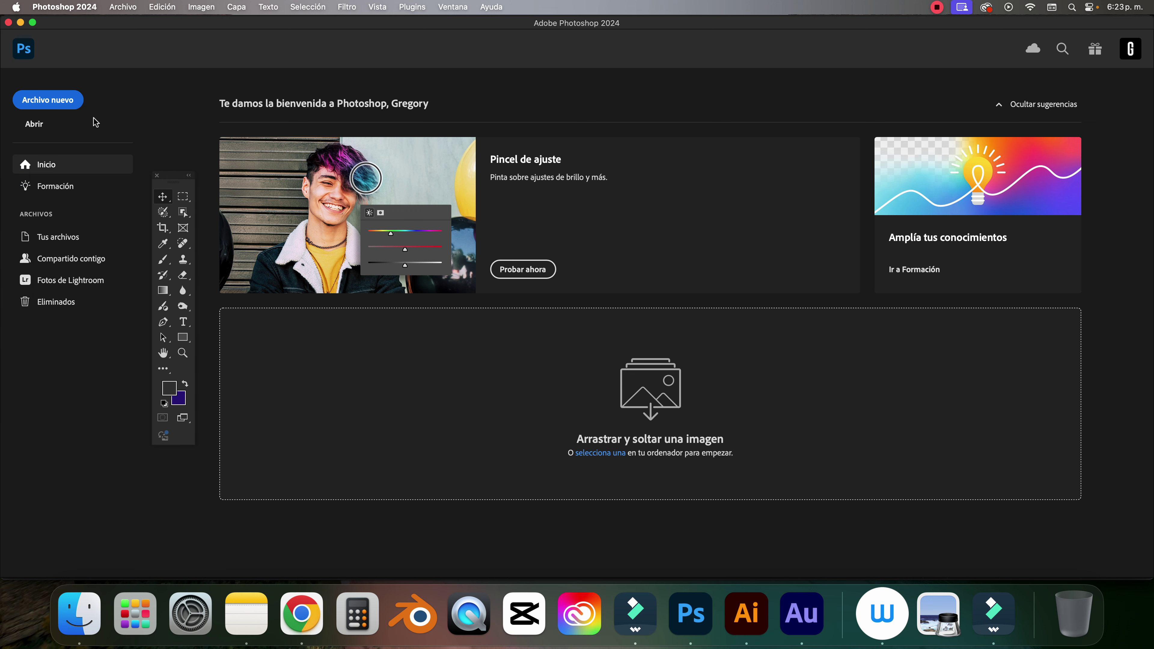
{"action": "left_click", "coordinate": [66, 108]}
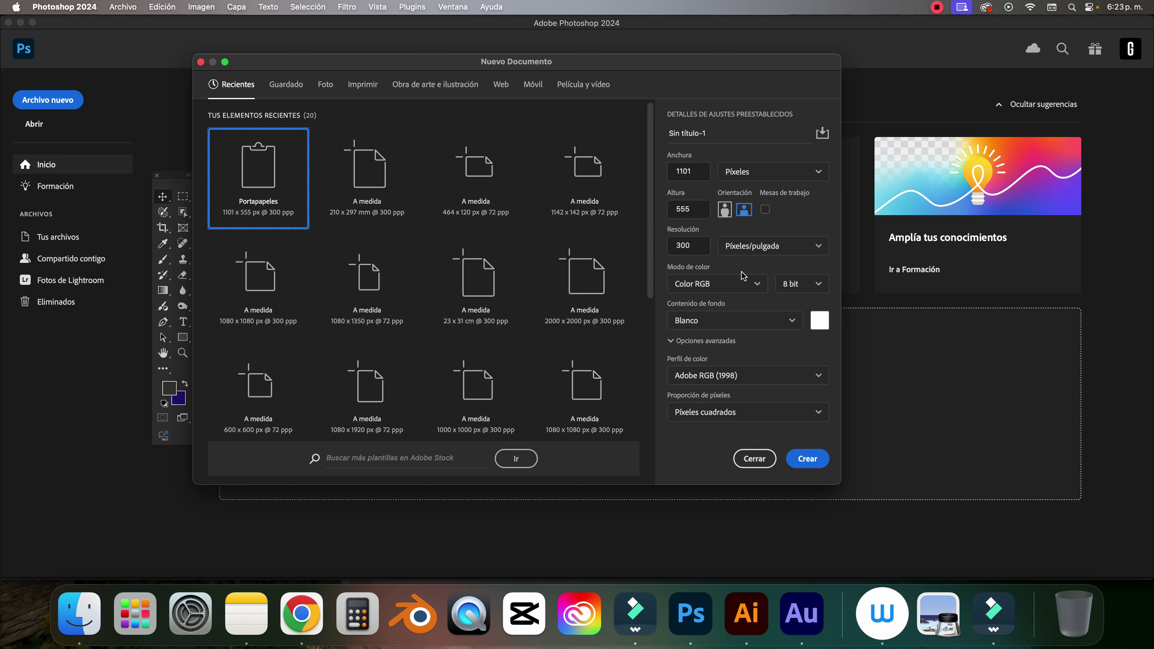
{"action": "left_click", "coordinate": [371, 85]}
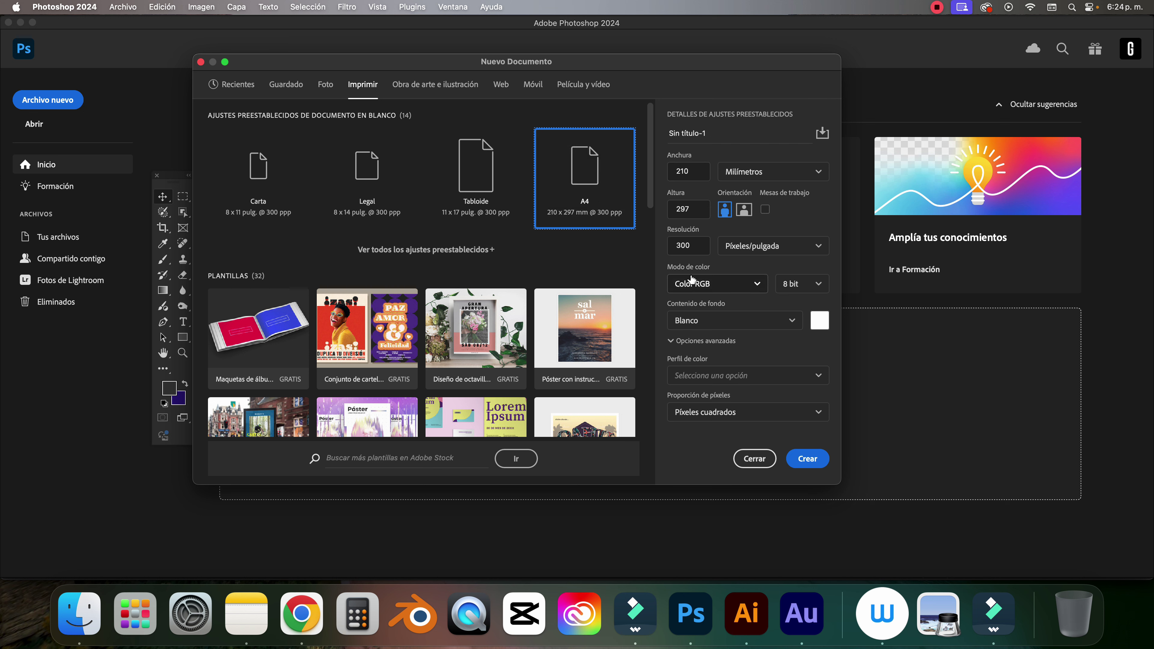
{"action": "left_click", "coordinate": [725, 376]}
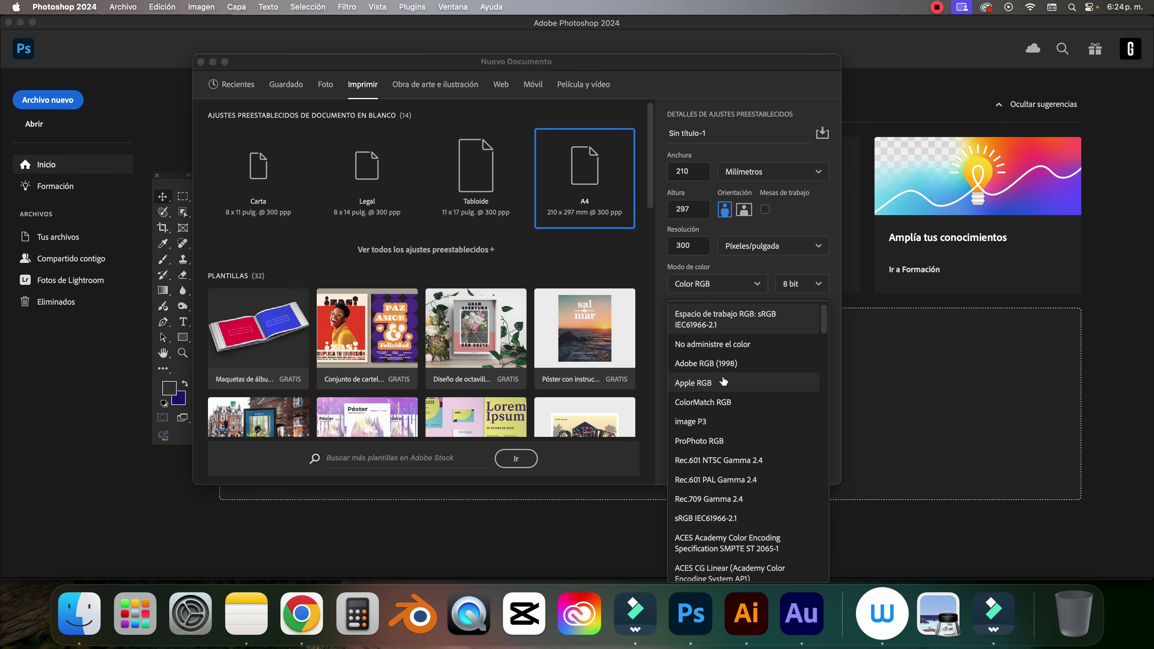
{"action": "left_click", "coordinate": [732, 363]}
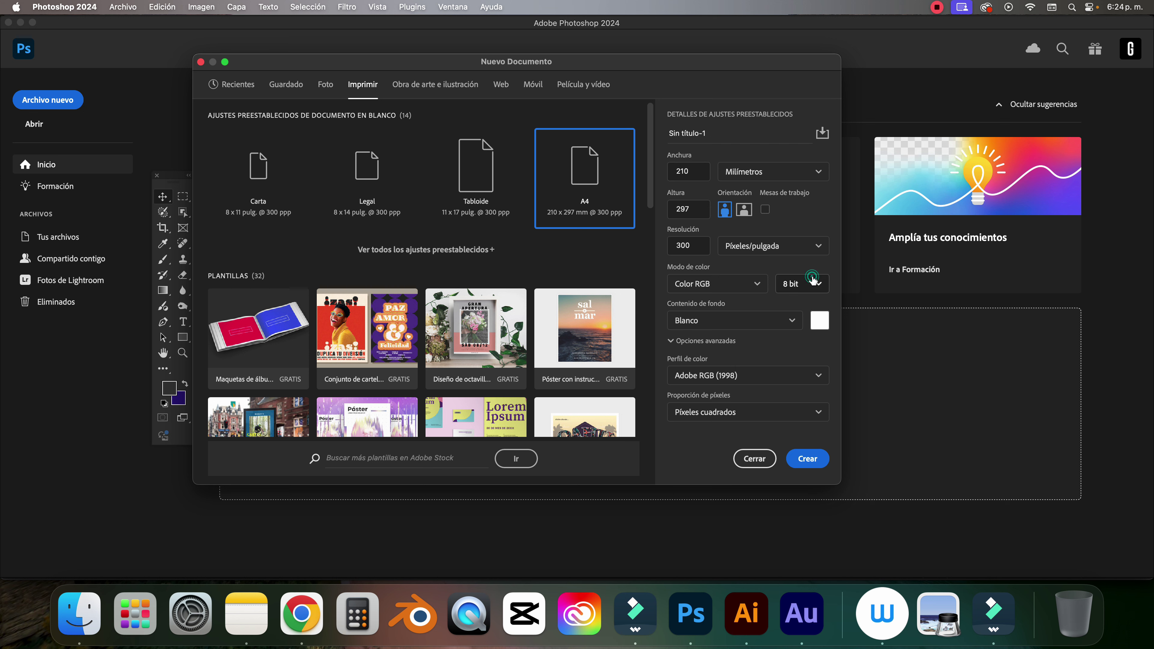
{"action": "left_click", "coordinate": [819, 284]}
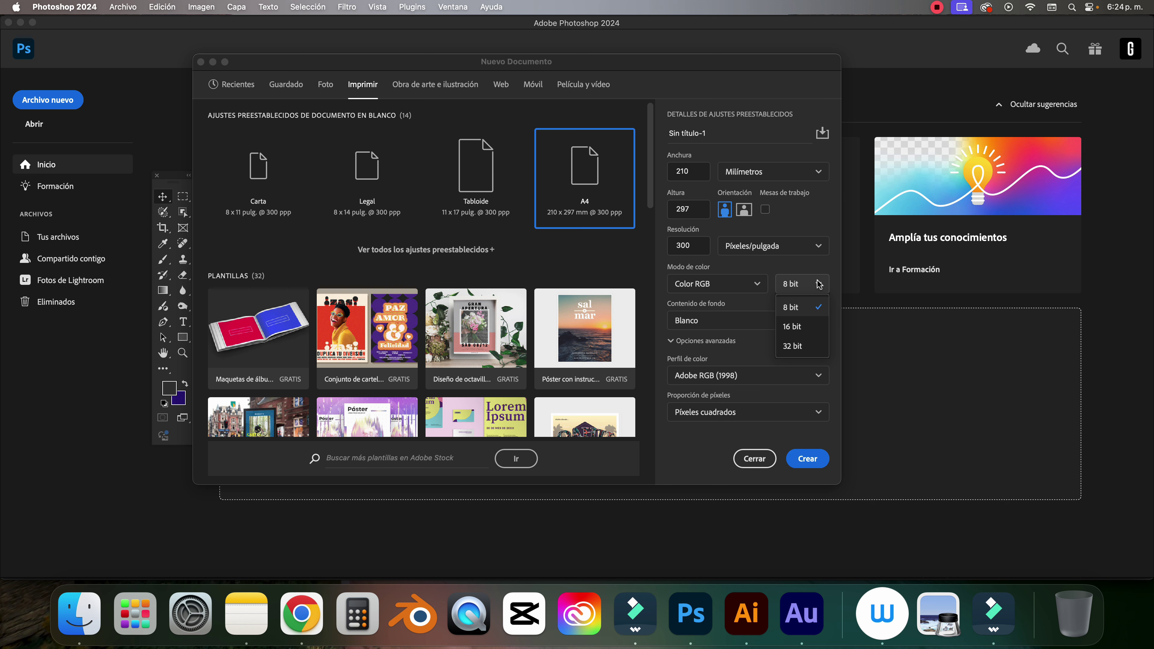
{"action": "left_click", "coordinate": [796, 328]}
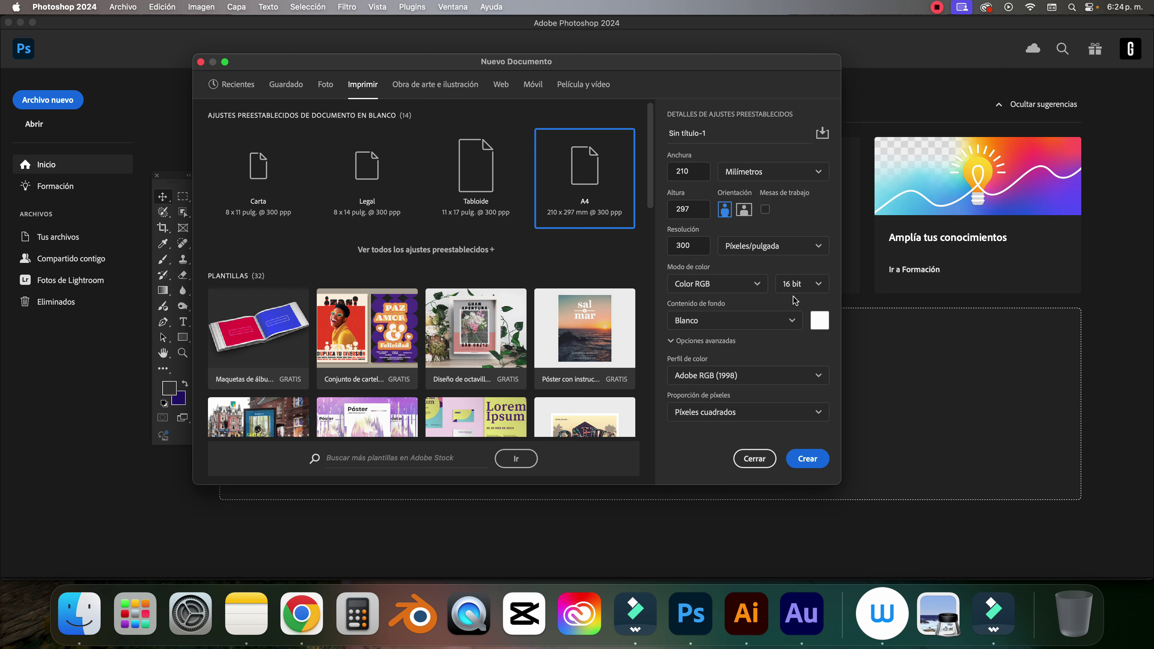
{"action": "left_click", "coordinate": [811, 458]}
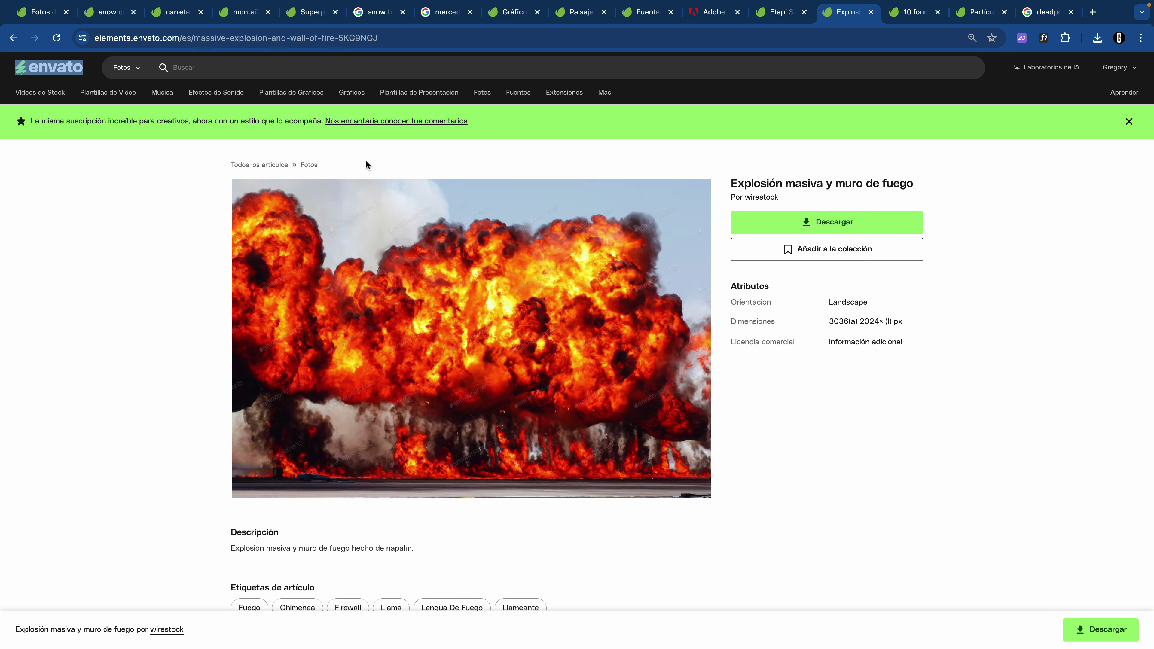
Browse the Envato explosion, fire flames backgrounds and brown particles splash pages.
{"action": "left_click", "coordinate": [156, 182]}
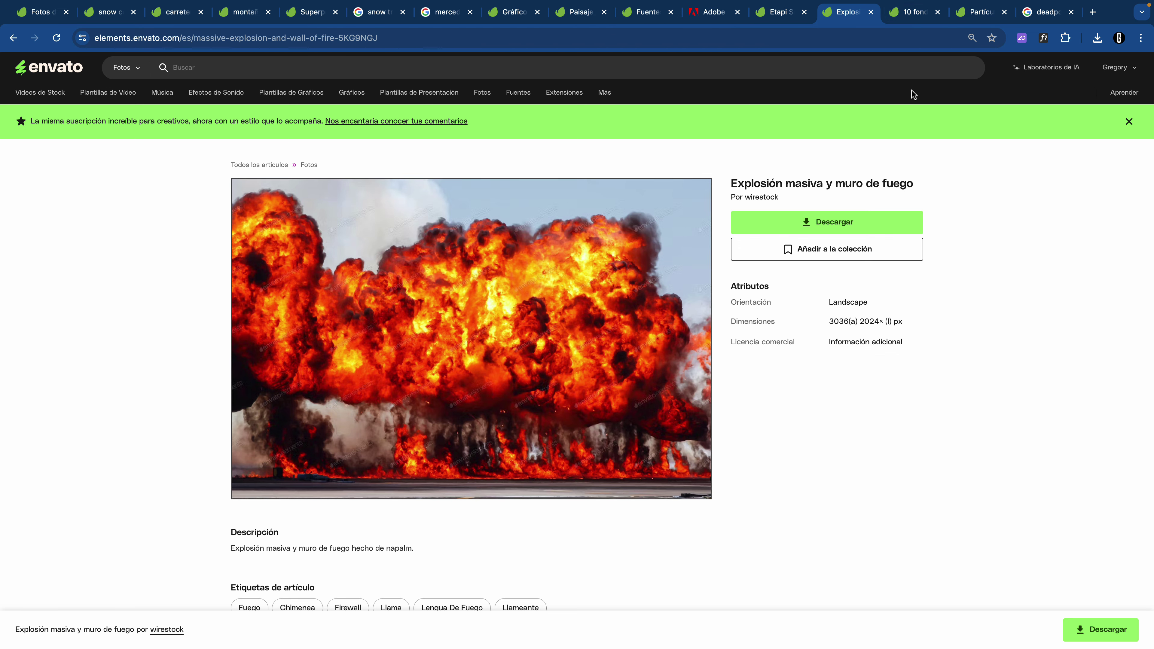
{"action": "left_click", "coordinate": [916, 11]}
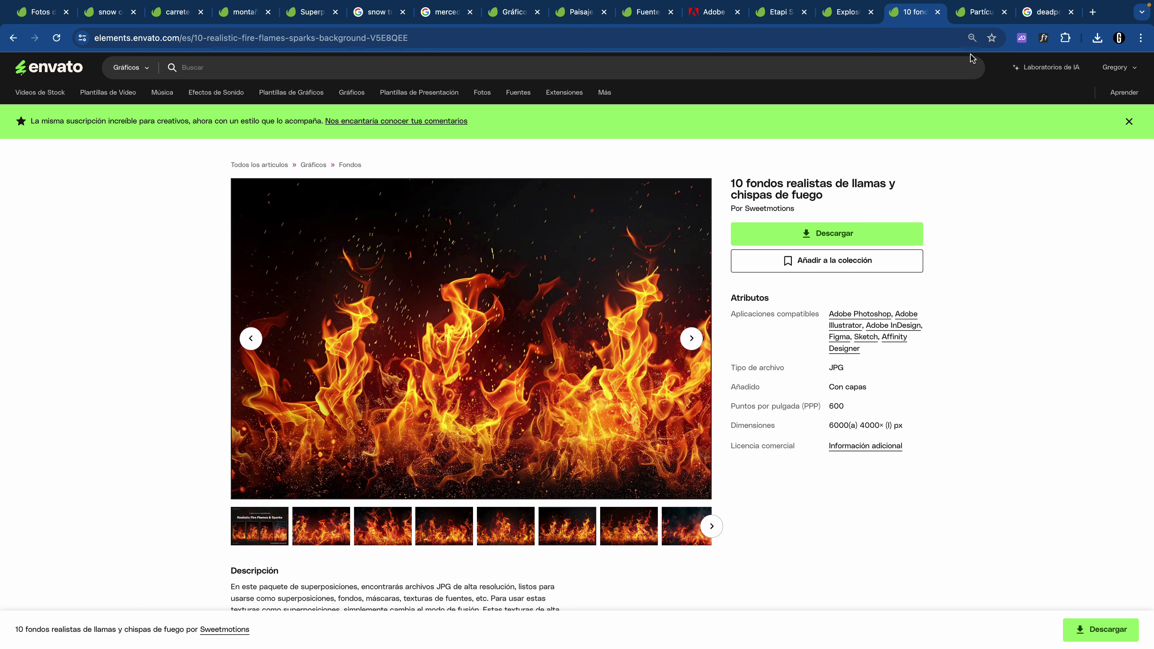
{"action": "left_click", "coordinate": [980, 13]}
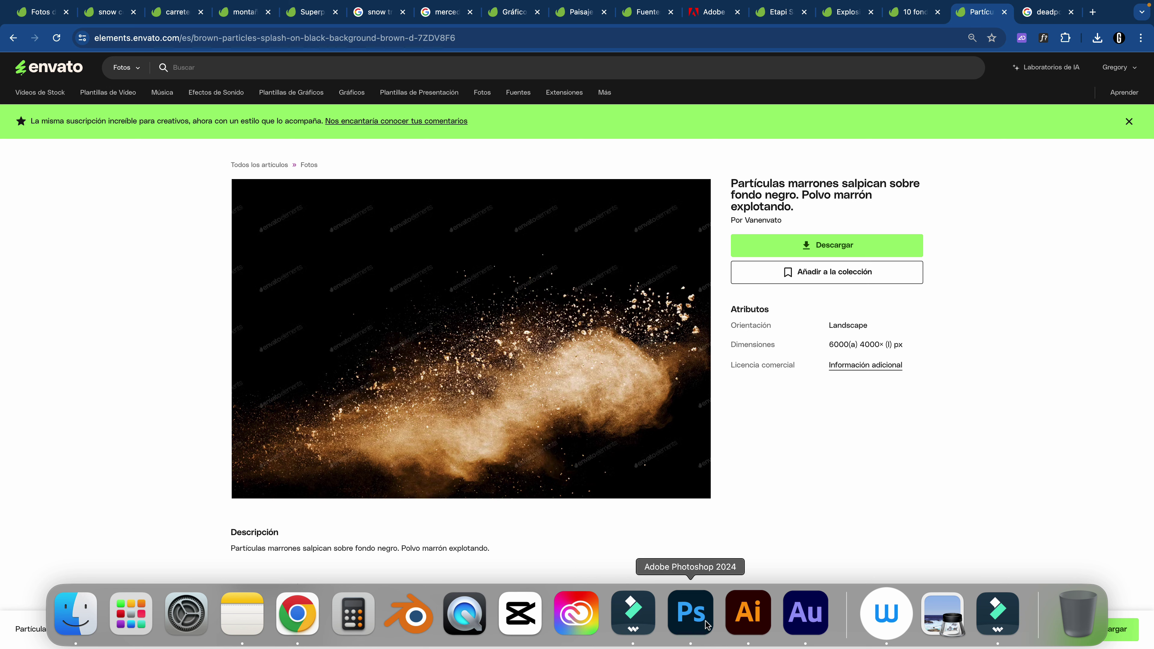
{"action": "left_click", "coordinate": [693, 614]}
Place Cielo 1.jpg from Downloads, scaled to the page width across the top.
{"action": "left_click", "coordinate": [79, 613]}
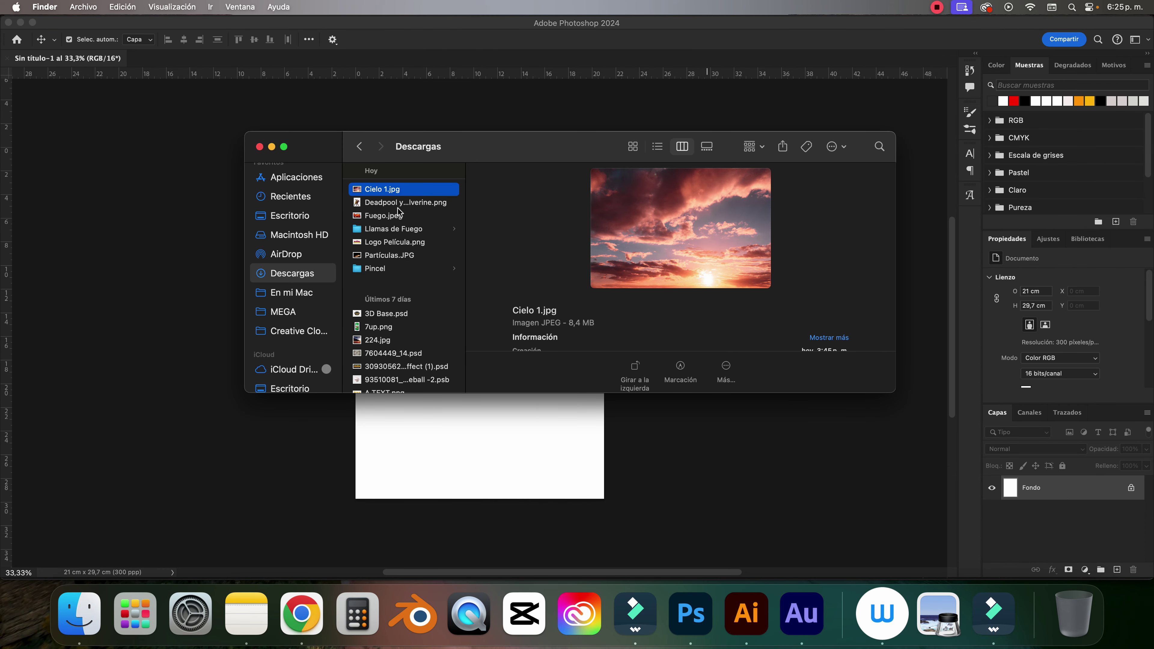
{"action": "left_click_drag", "start_coordinate": [491, 444], "coordinate": [490, 441]}
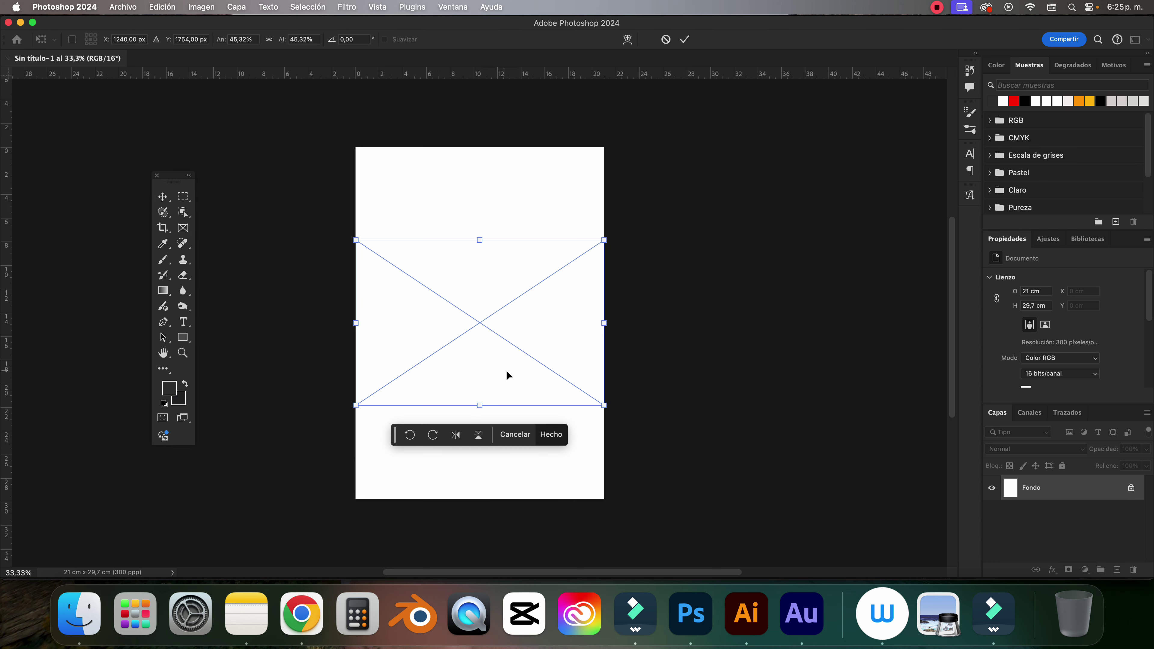
{"action": "left_click_drag", "start_coordinate": [520, 357], "coordinate": [529, 259]}
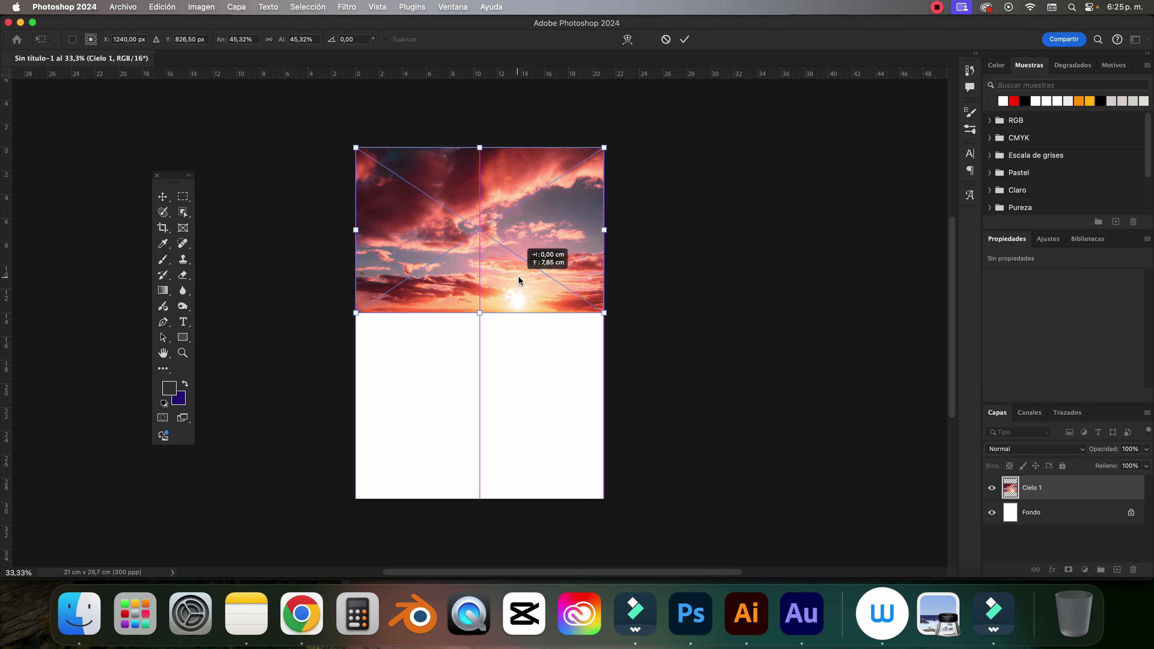
{"action": "left_click_drag", "start_coordinate": [654, 329], "coordinate": [662, 337]}
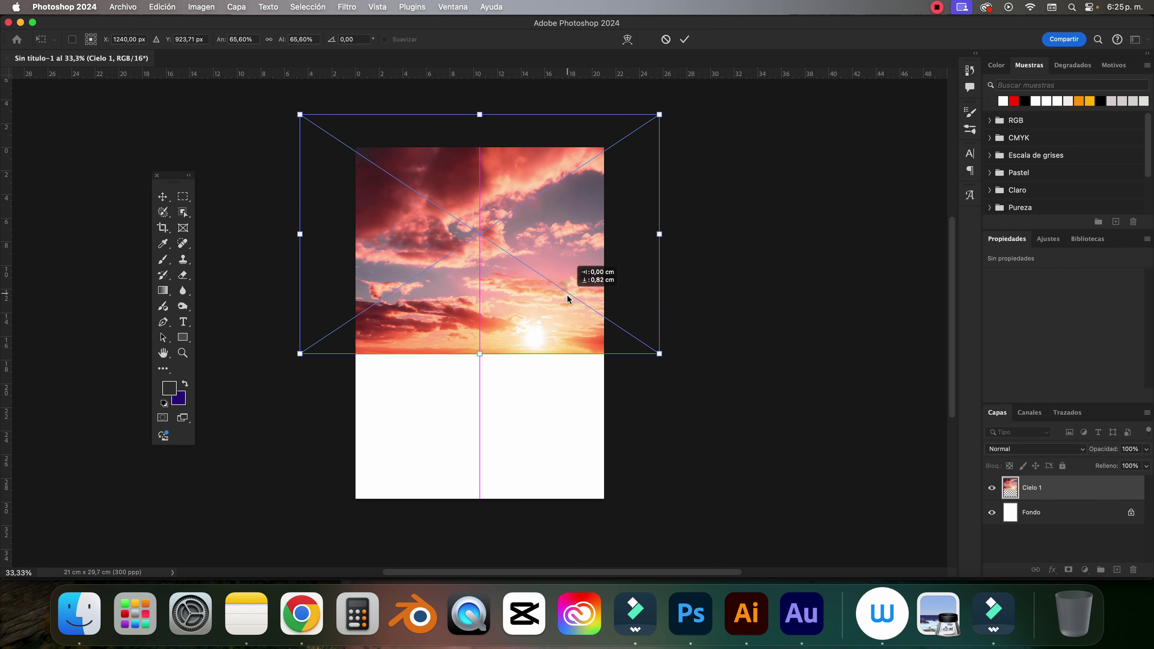
{"action": "left_click_drag", "start_coordinate": [568, 295], "coordinate": [567, 300]}
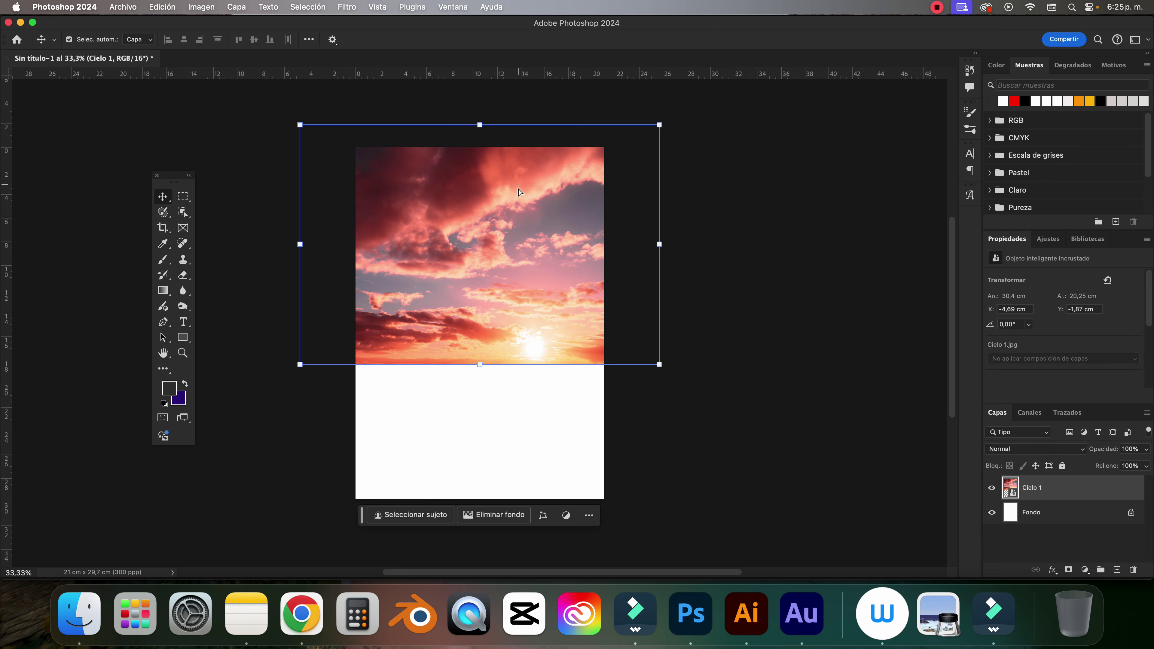
{"action": "left_click_drag", "start_coordinate": [517, 184], "coordinate": [517, 195]}
Place Fuego.jpeg, enlarged and positioned over the lower part of the page.
{"action": "left_click", "coordinate": [101, 603]}
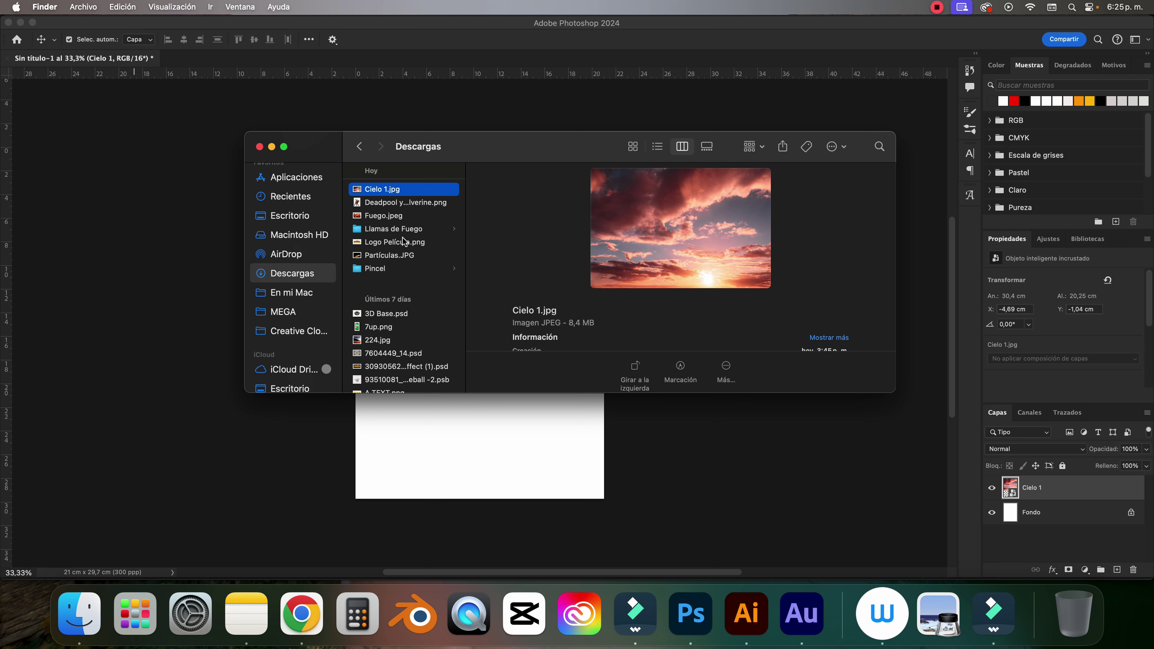
{"action": "left_click", "coordinate": [402, 217]}
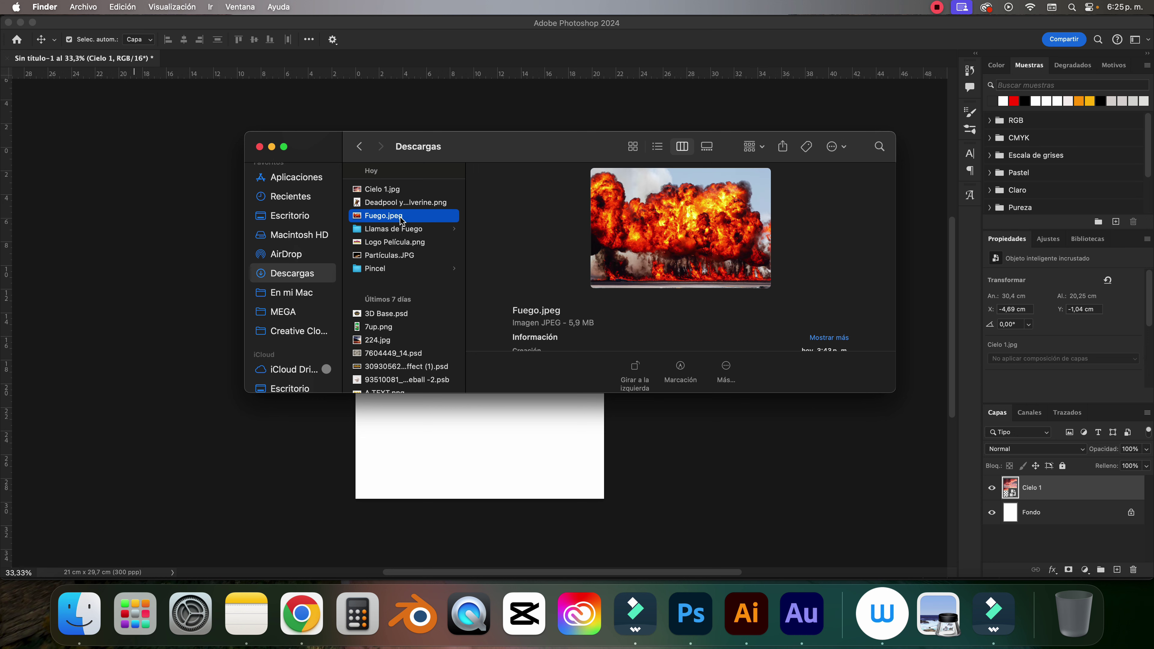
{"action": "left_click_drag", "start_coordinate": [498, 321], "coordinate": [449, 431]}
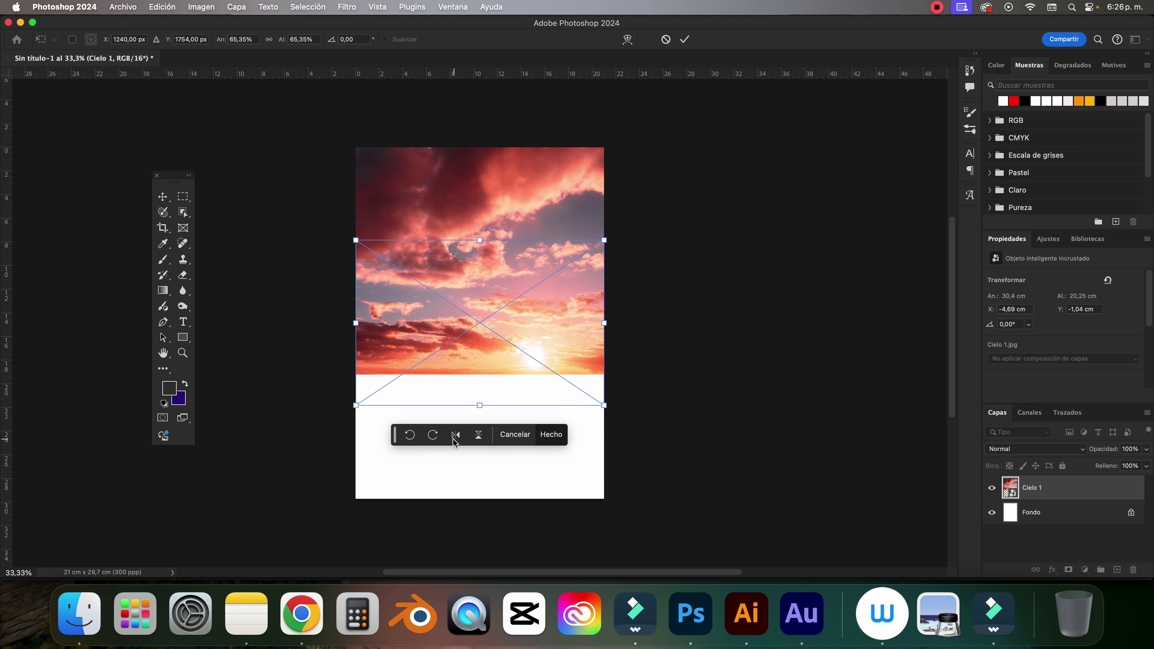
{"action": "left_click_drag", "start_coordinate": [606, 242], "coordinate": [657, 206]}
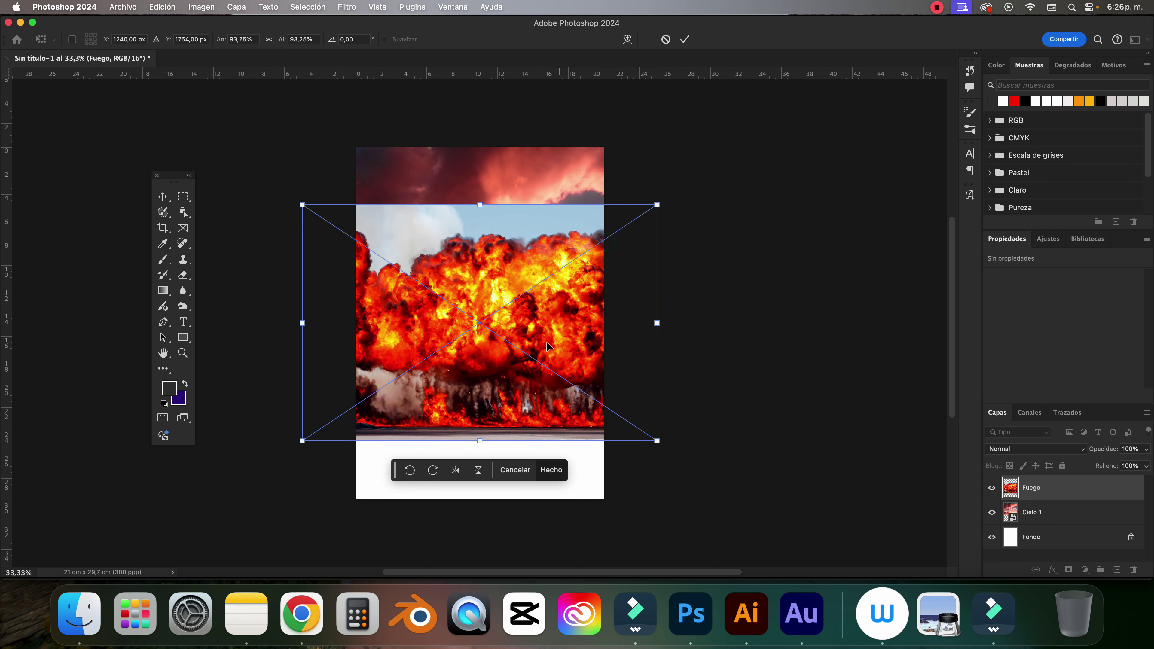
{"action": "left_click_drag", "start_coordinate": [552, 340], "coordinate": [552, 405]}
{"action": "left_click_drag", "start_coordinate": [657, 270], "coordinate": [693, 245]}
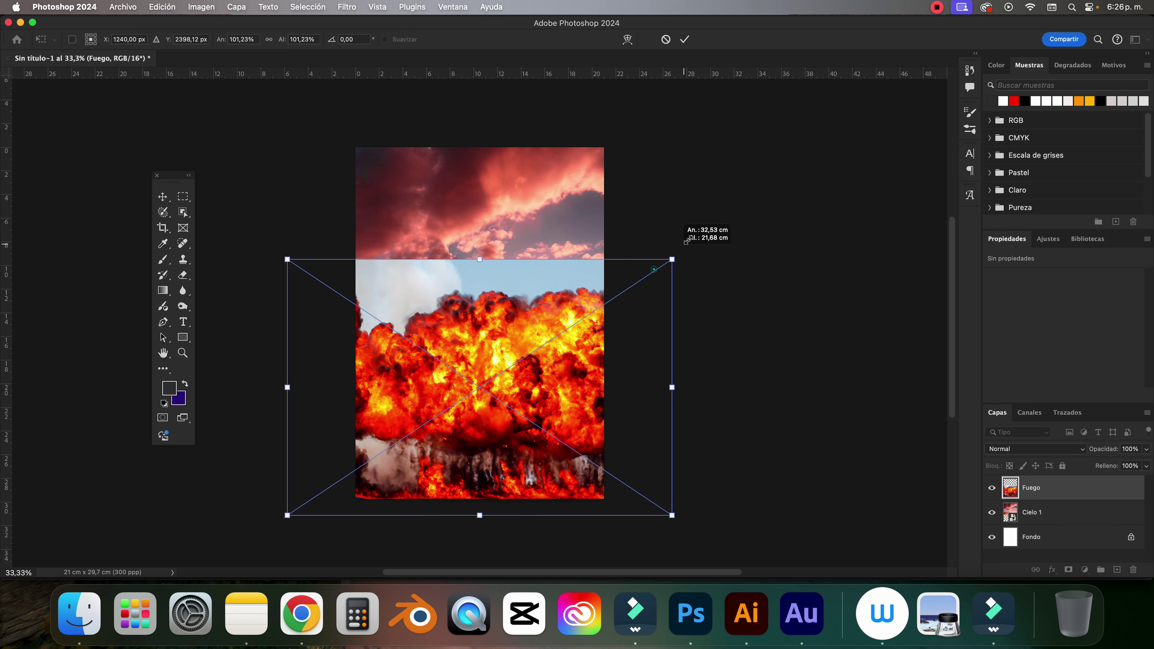
{"action": "mouse_move", "coordinate": [561, 318]}
{"action": "left_mouse_down"}
{"action": "mouse_move", "coordinate": [560, 293]}
{"action": "mouse_move", "coordinate": [531, 304]}
{"action": "mouse_move", "coordinate": [530, 327]}
{"action": "left_mouse_up"}
{"action": "left_click", "coordinate": [686, 38]}
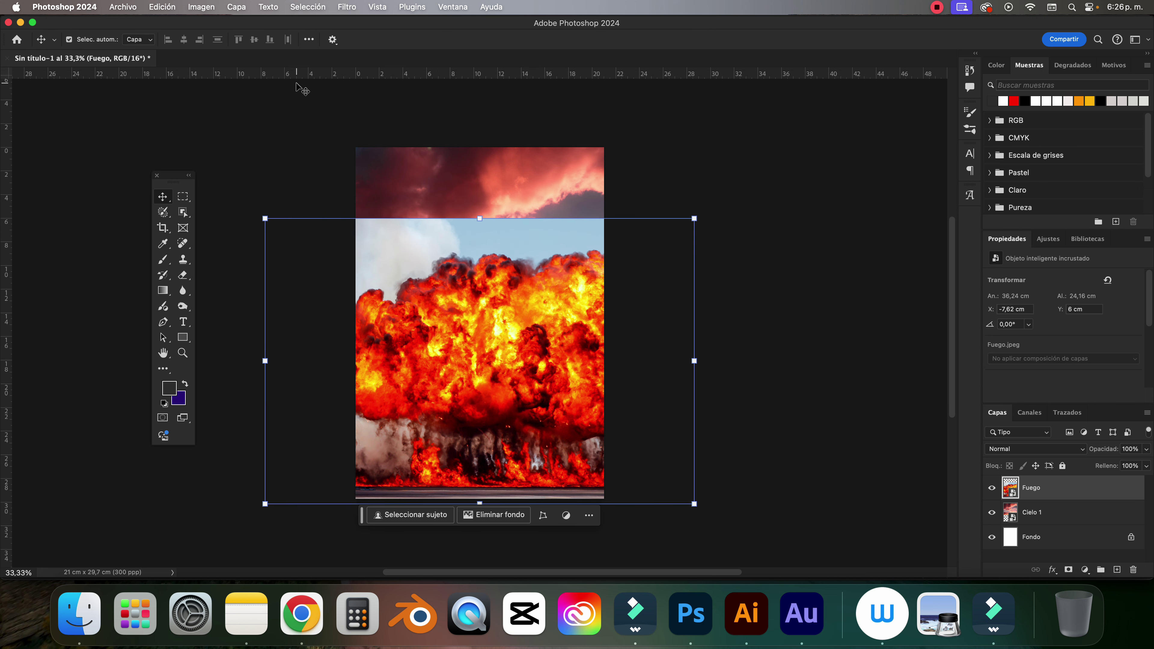
Select the sky in the Fuego photo and mask it out, leaving the fire visible.
{"action": "left_click", "coordinate": [314, 7]}
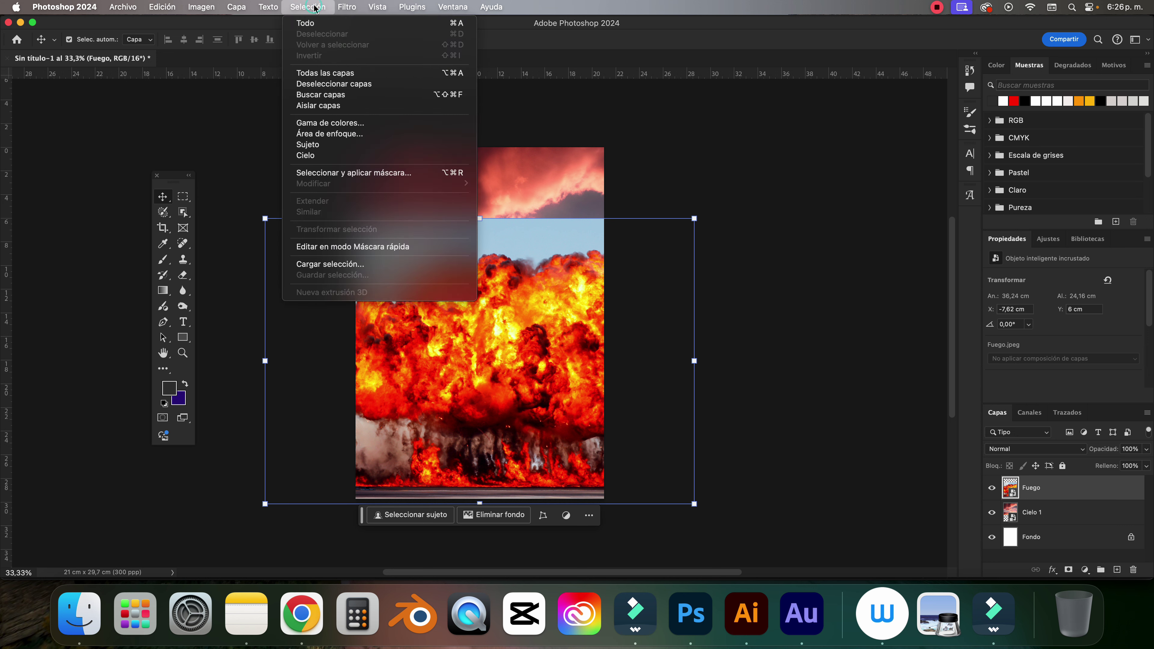
{"action": "left_click", "coordinate": [322, 156]}
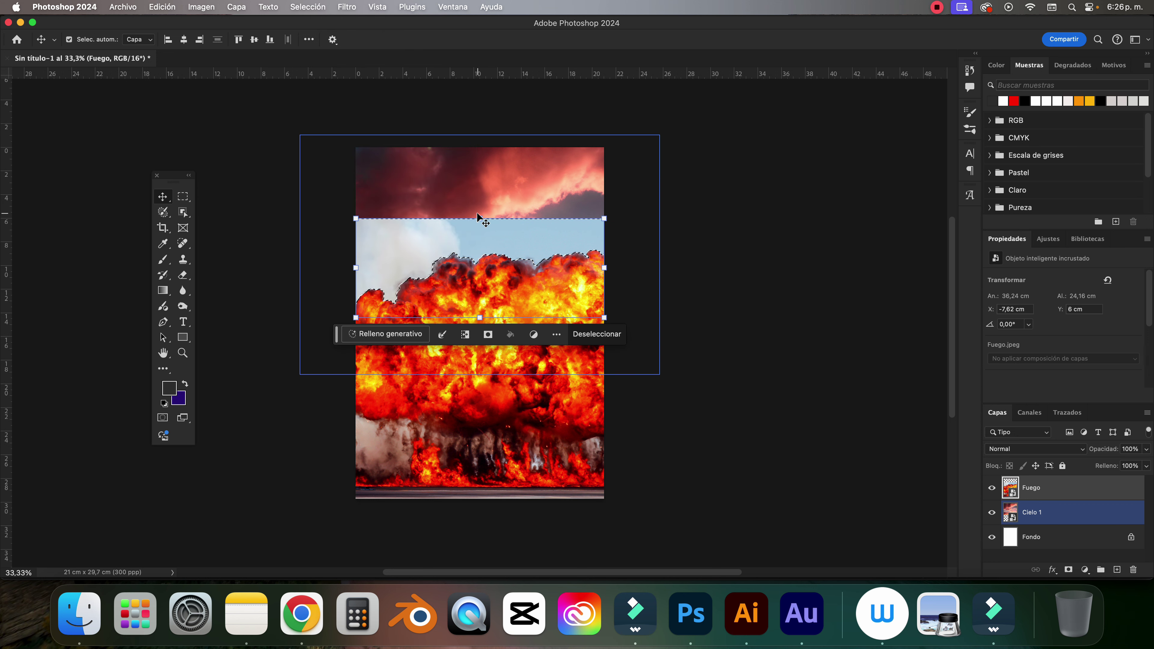
{"action": "left_click", "coordinate": [1070, 570]}
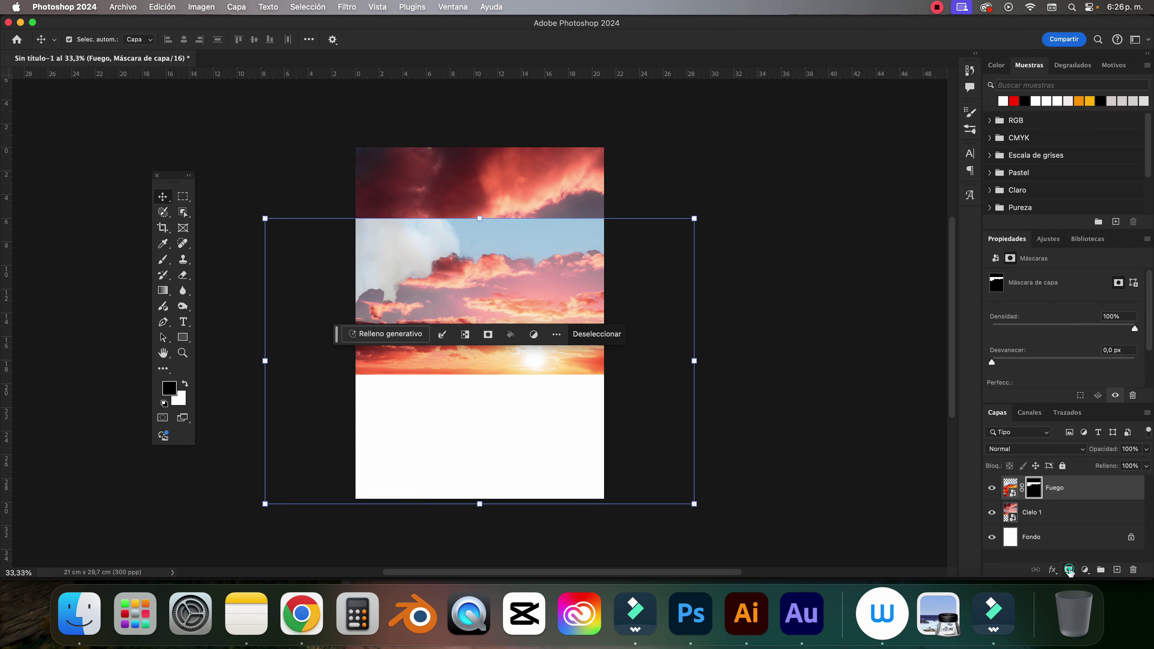
{"action": "left_click", "coordinate": [1075, 376]}
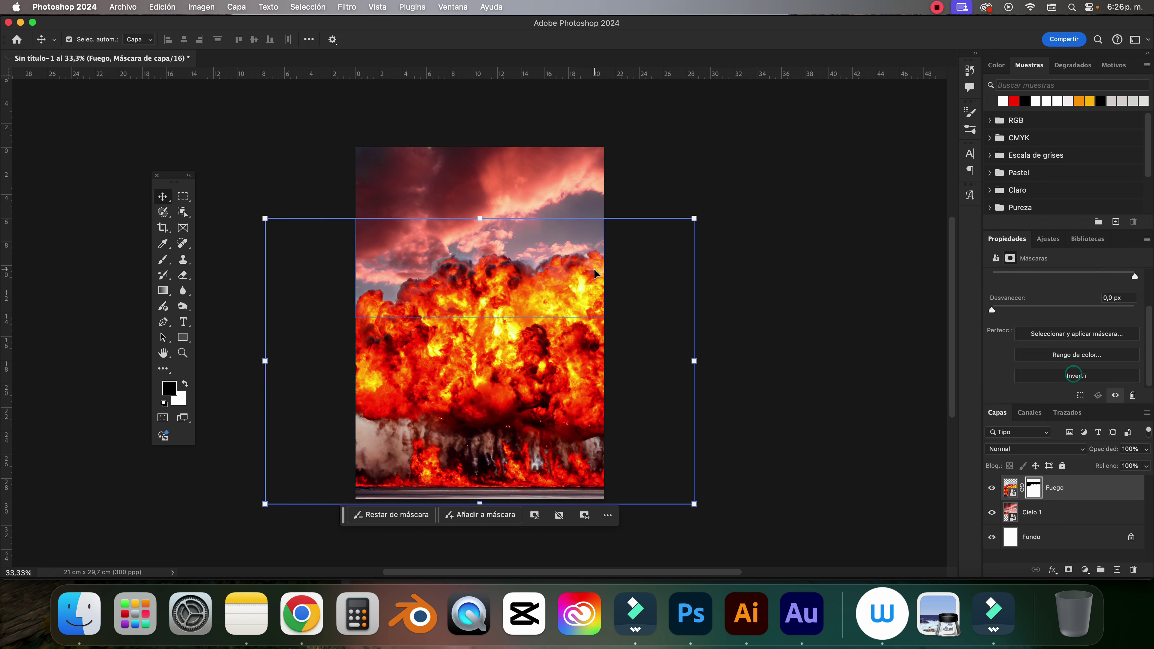
Enlarge the Cielo 1 sky layer and move it up and left.
{"action": "left_click", "coordinate": [513, 176]}
{"action": "key", "text": "super+t"}
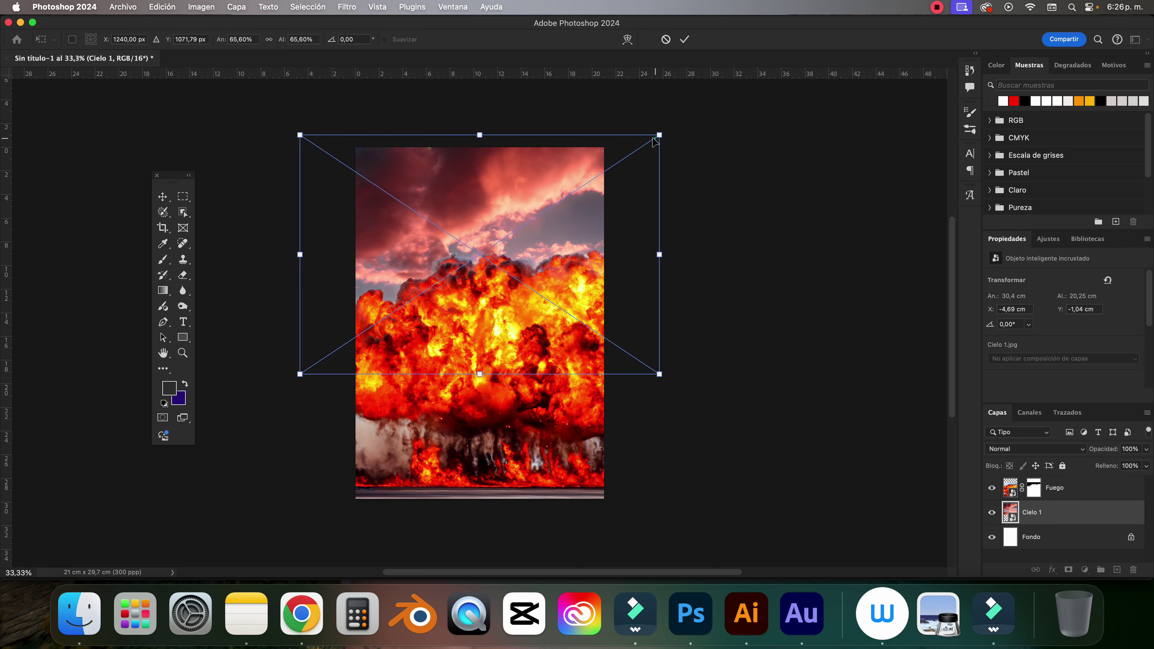
{"action": "left_click_drag", "start_coordinate": [660, 135], "coordinate": [702, 106]}
{"action": "left_click_drag", "start_coordinate": [515, 194], "coordinate": [464, 125]}
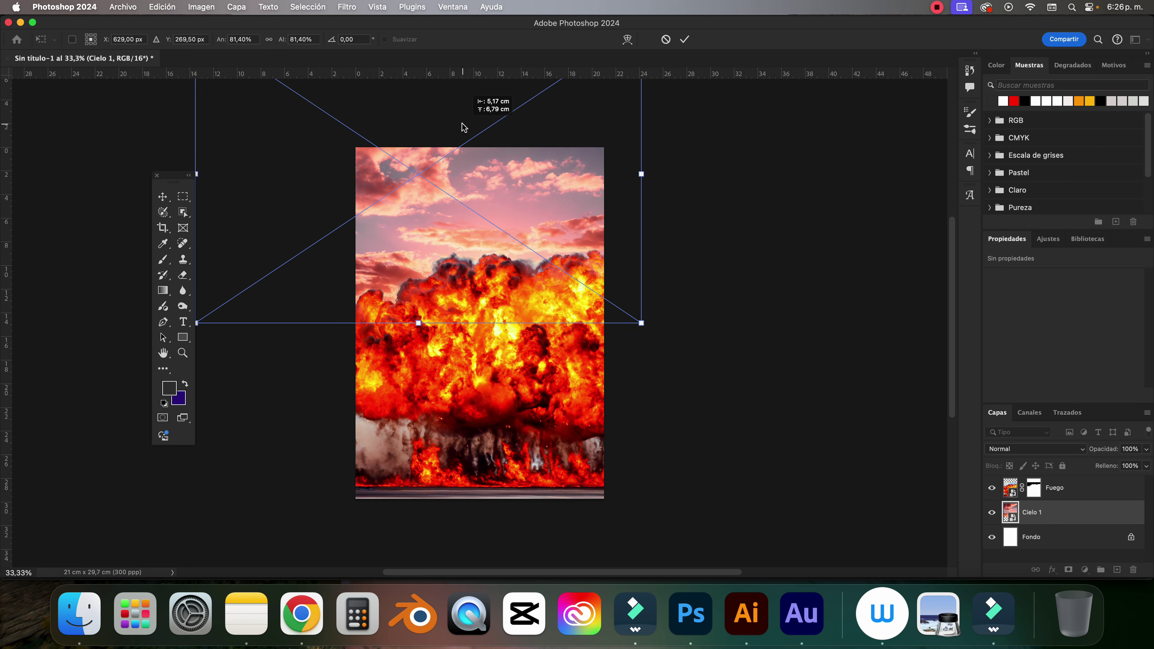
{"action": "left_click", "coordinate": [686, 43]}
{"action": "key", "text": "alt+bracketright"}
Scale the Fuego explosion to about 120% (43.59 × 29.06 cm) to fill the page.
{"action": "key", "text": "super+t"}
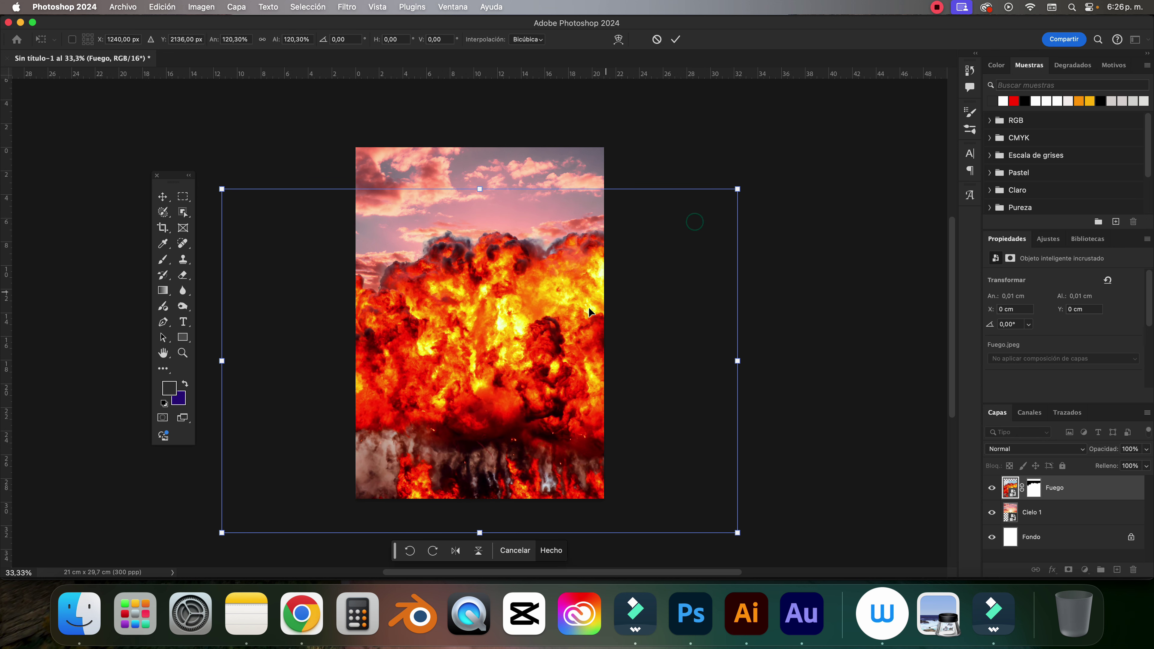
{"action": "left_click_drag", "start_coordinate": [694, 220], "coordinate": [732, 175]}
{"action": "left_click_drag", "start_coordinate": [581, 292], "coordinate": [576, 307]}
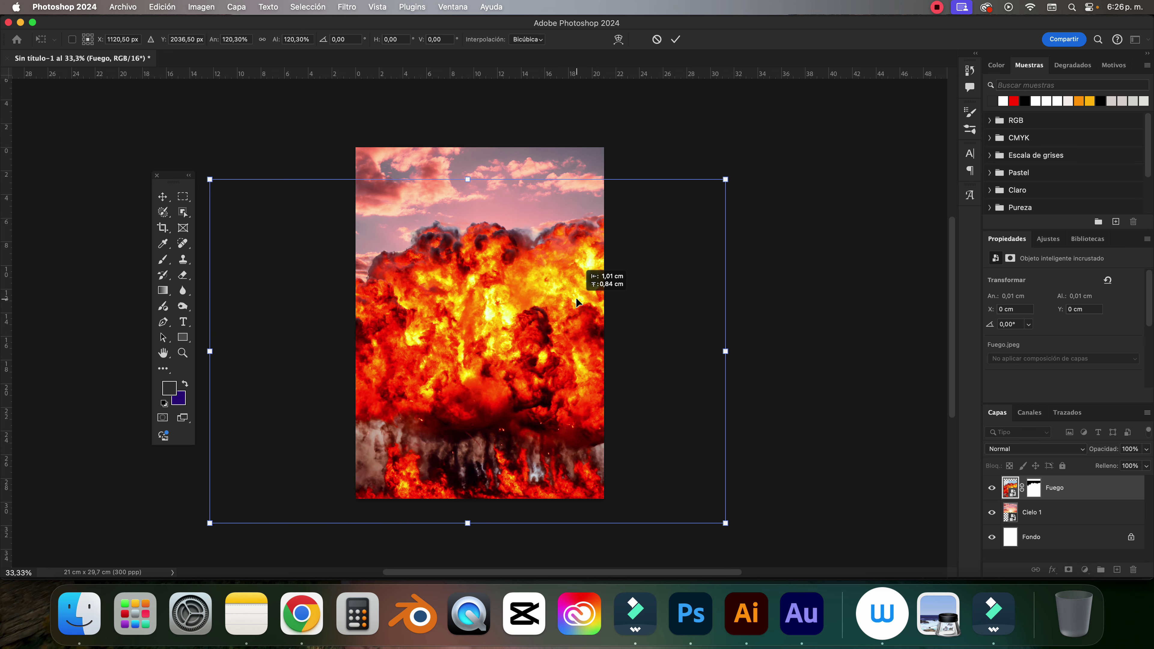
{"action": "left_click", "coordinate": [676, 40]}
{"action": "left_click", "coordinate": [764, 191]}
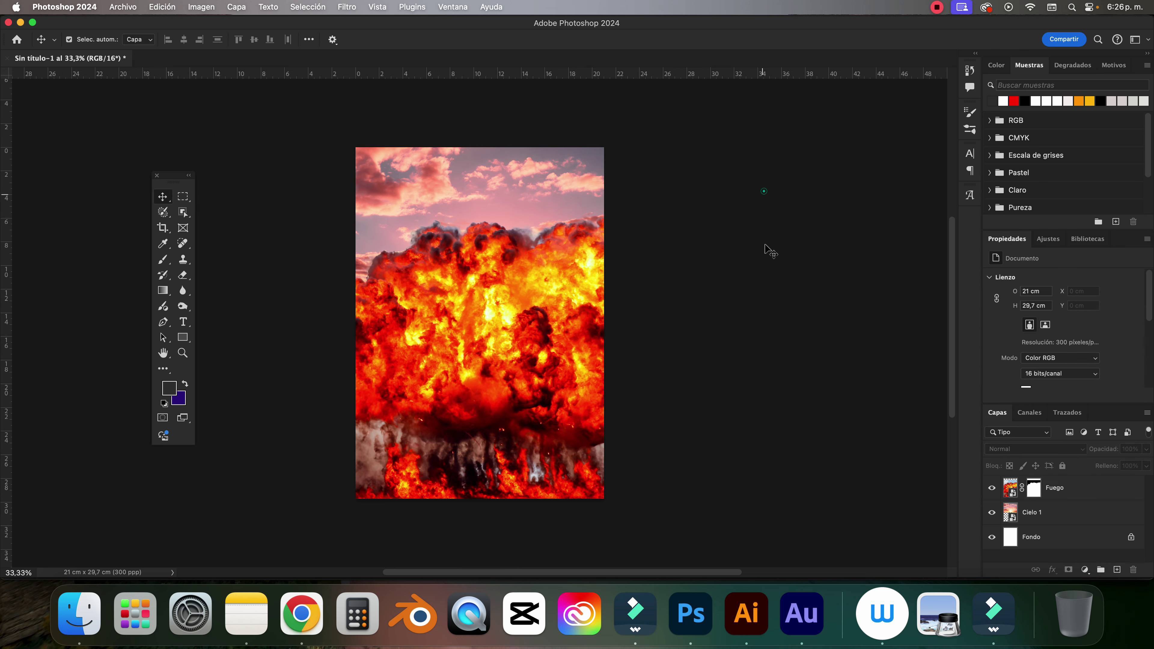
{"action": "left_click", "coordinate": [1060, 488]}
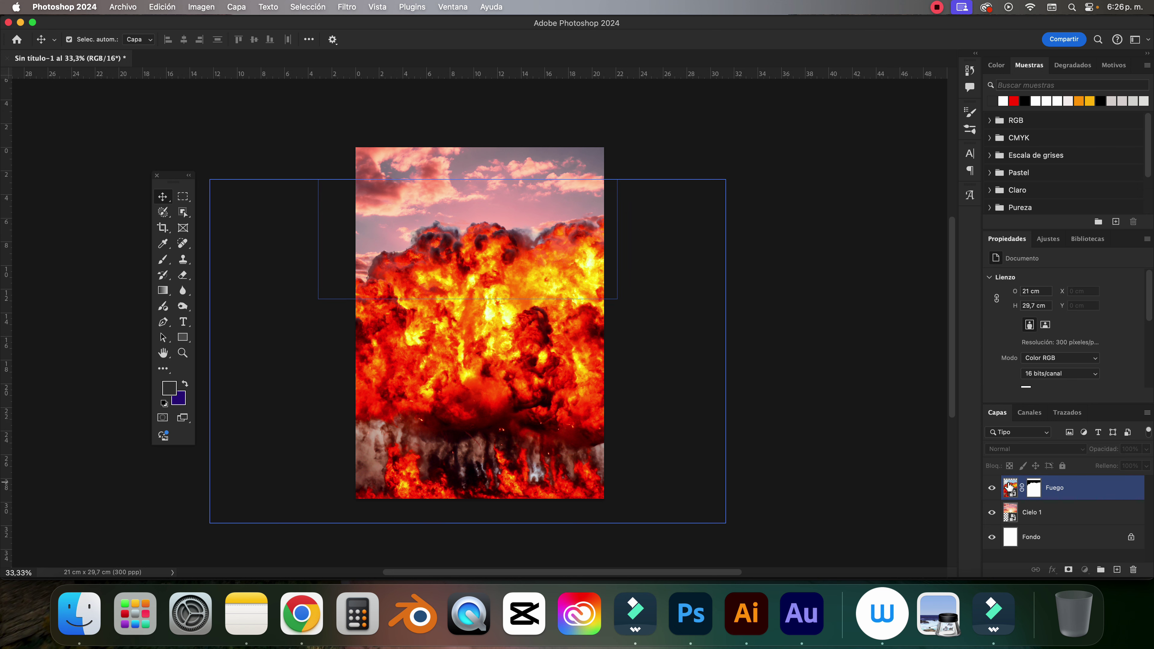
Place Deadpool y Wolverine.png at about 266%, positioned on the lower page.
{"action": "left_click", "coordinate": [80, 614]}
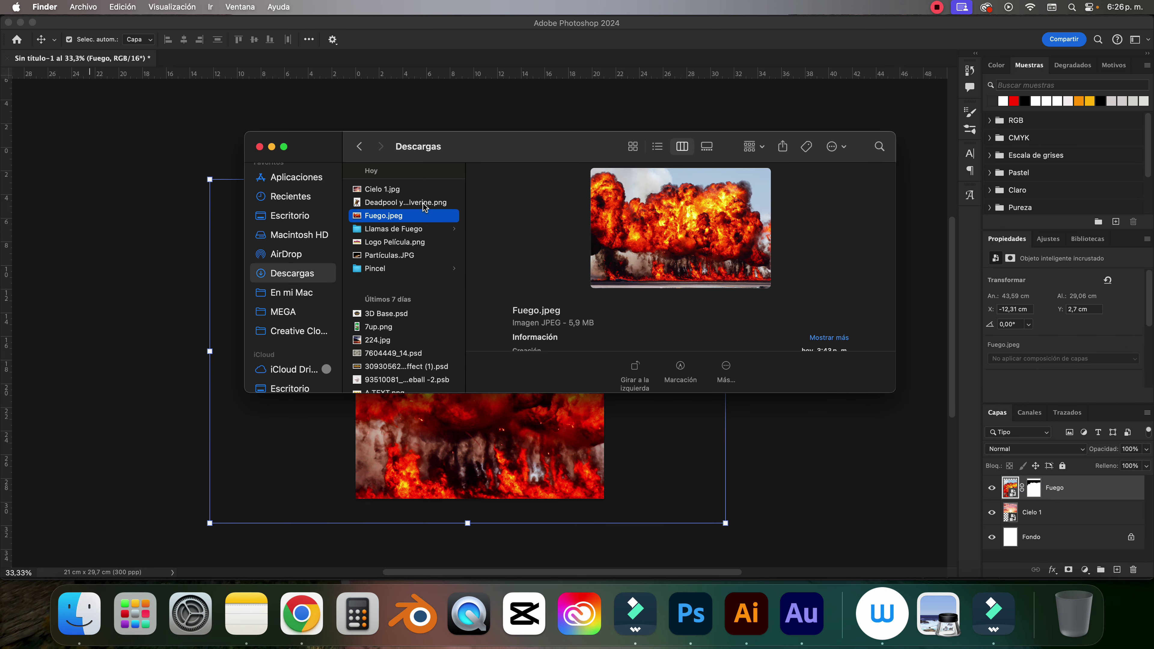
{"action": "left_click_drag", "start_coordinate": [423, 204], "coordinate": [542, 337]}
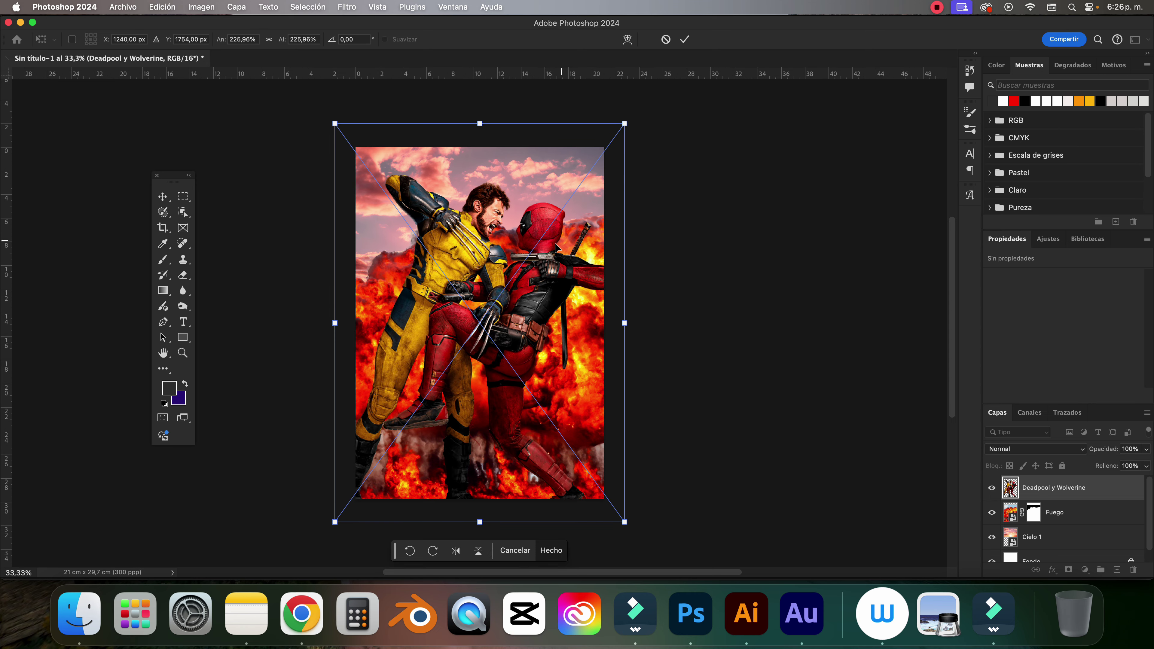
{"action": "left_click_drag", "start_coordinate": [556, 248], "coordinate": [557, 349]}
{"action": "left_click_drag", "start_coordinate": [335, 224], "coordinate": [310, 188]}
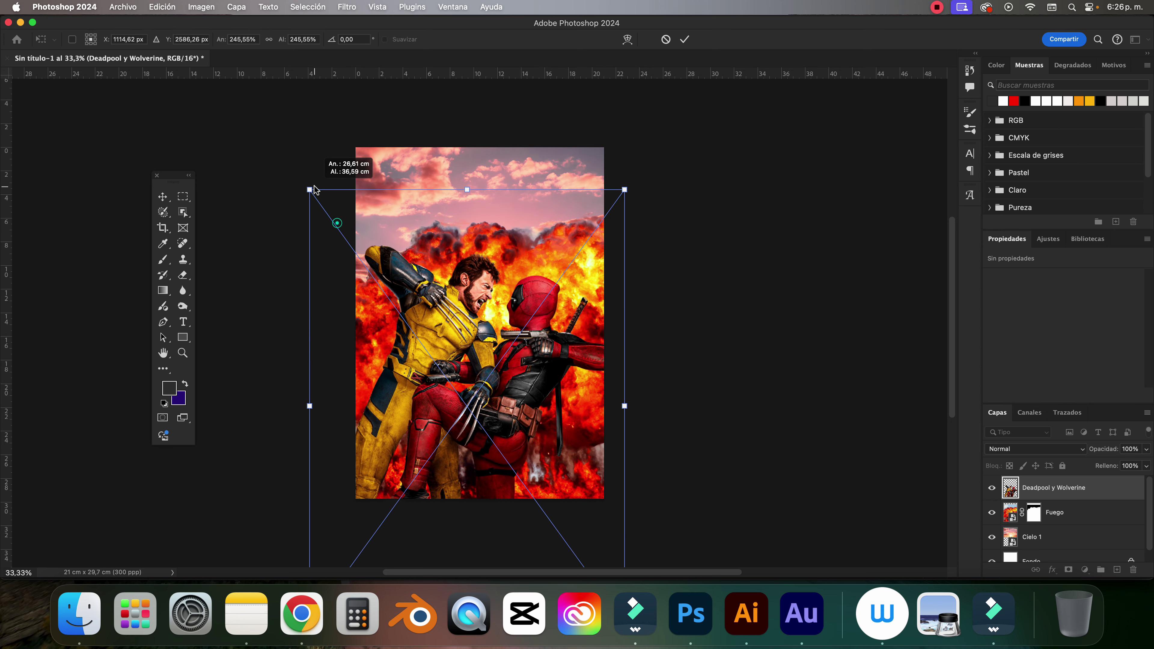
{"action": "mouse_move", "coordinate": [626, 187]}
{"action": "left_mouse_down"}
{"action": "mouse_move", "coordinate": [651, 152]}
{"action": "mouse_move", "coordinate": [636, 164]}
{"action": "left_mouse_up"}
{"action": "left_click_drag", "start_coordinate": [534, 307], "coordinate": [543, 308]}
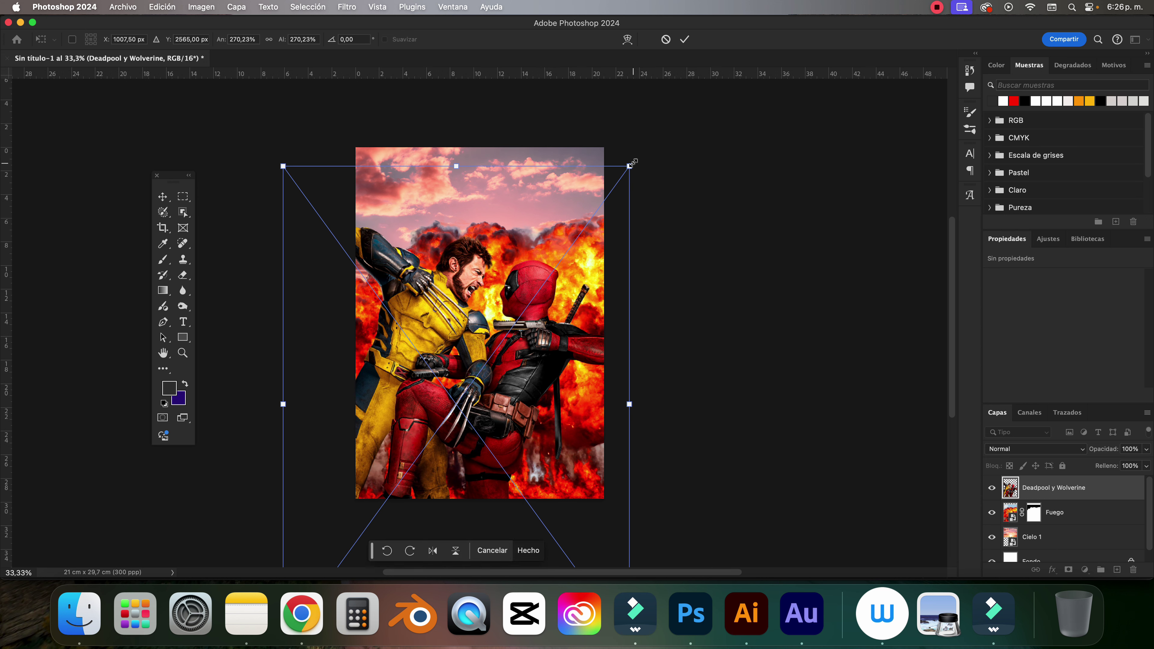
{"action": "left_click_drag", "start_coordinate": [633, 163], "coordinate": [630, 166]}
{"action": "left_click", "coordinate": [685, 40]}
Enlarge the Fuego layer slightly to 46.44 × 30.95 cm.
{"action": "left_click_drag", "start_coordinate": [586, 254], "coordinate": [560, 243]}
{"action": "left_click_drag", "start_coordinate": [710, 175], "coordinate": [728, 164]}
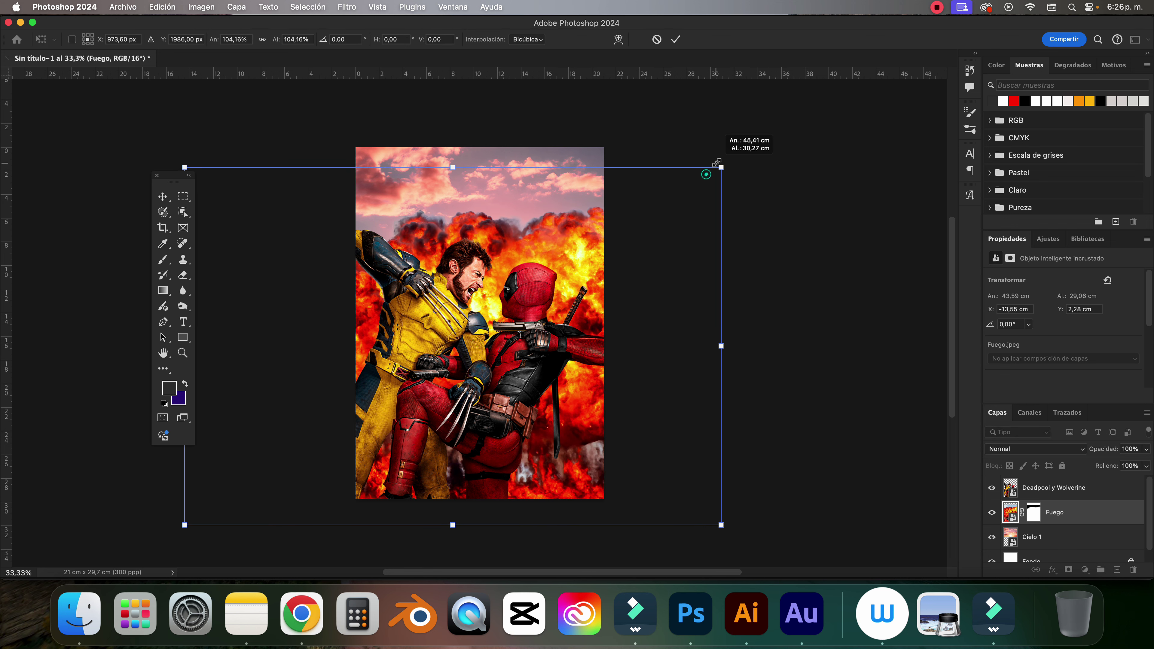
{"action": "left_click", "coordinate": [677, 41]}
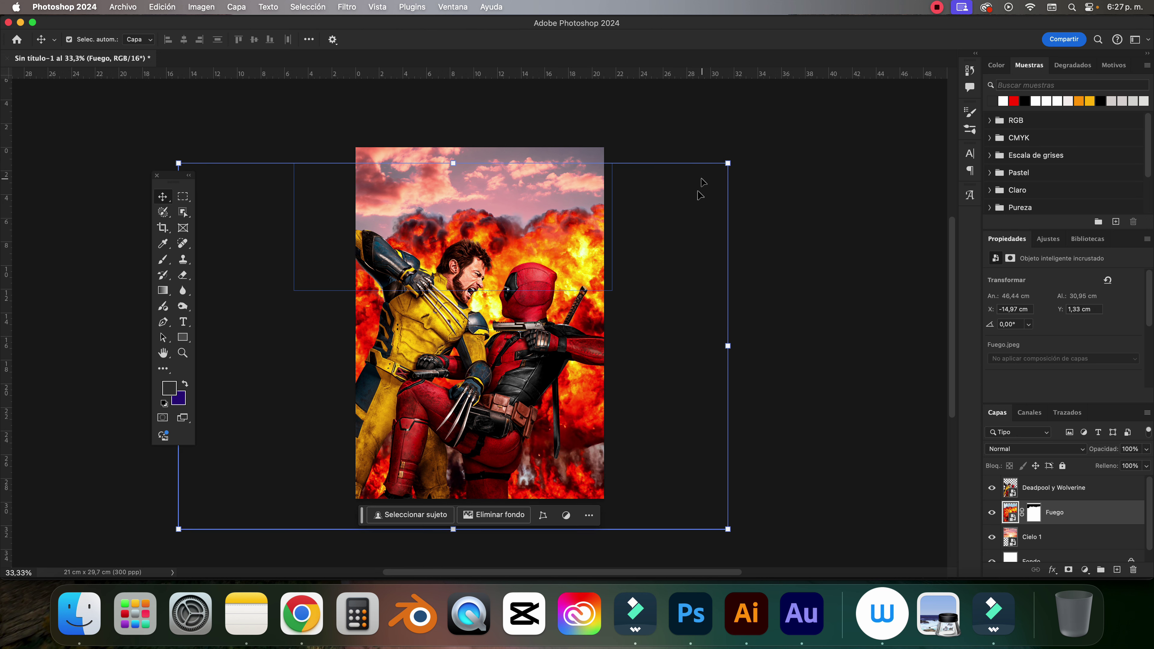
{"action": "left_click", "coordinate": [778, 267]}
{"action": "left_click", "coordinate": [1039, 487]}
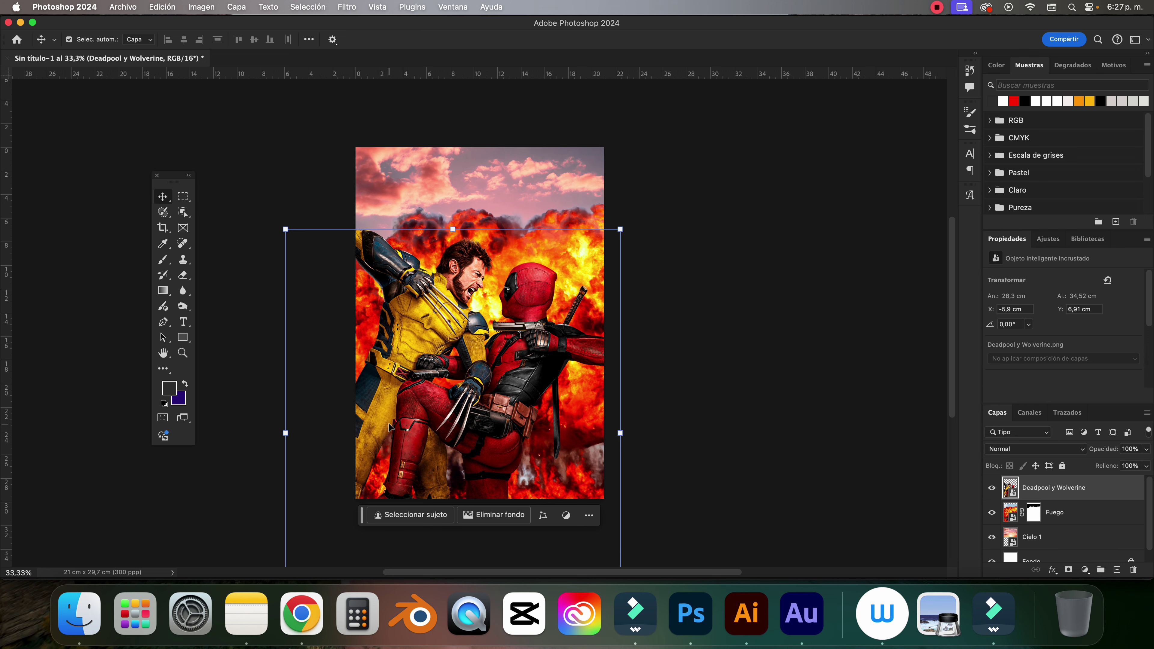
{"action": "left_click", "coordinate": [81, 611]}
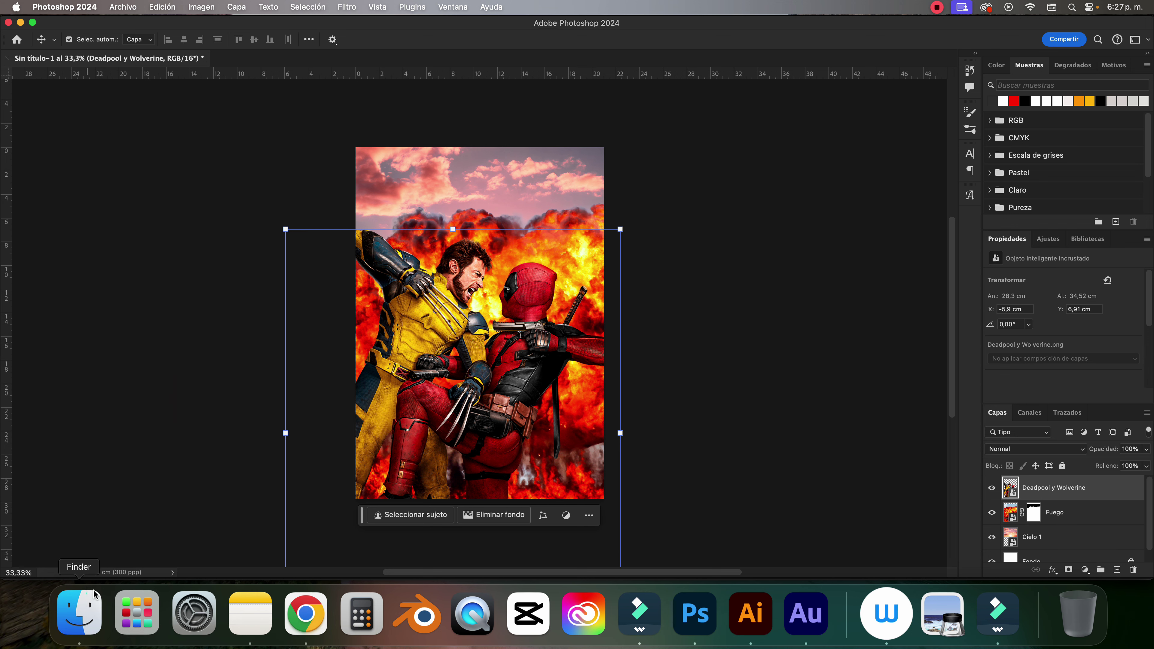
Place Realistic Fire Flames & Sparks_01 at about 135% over the lower page.
{"action": "left_click", "coordinate": [403, 229]}
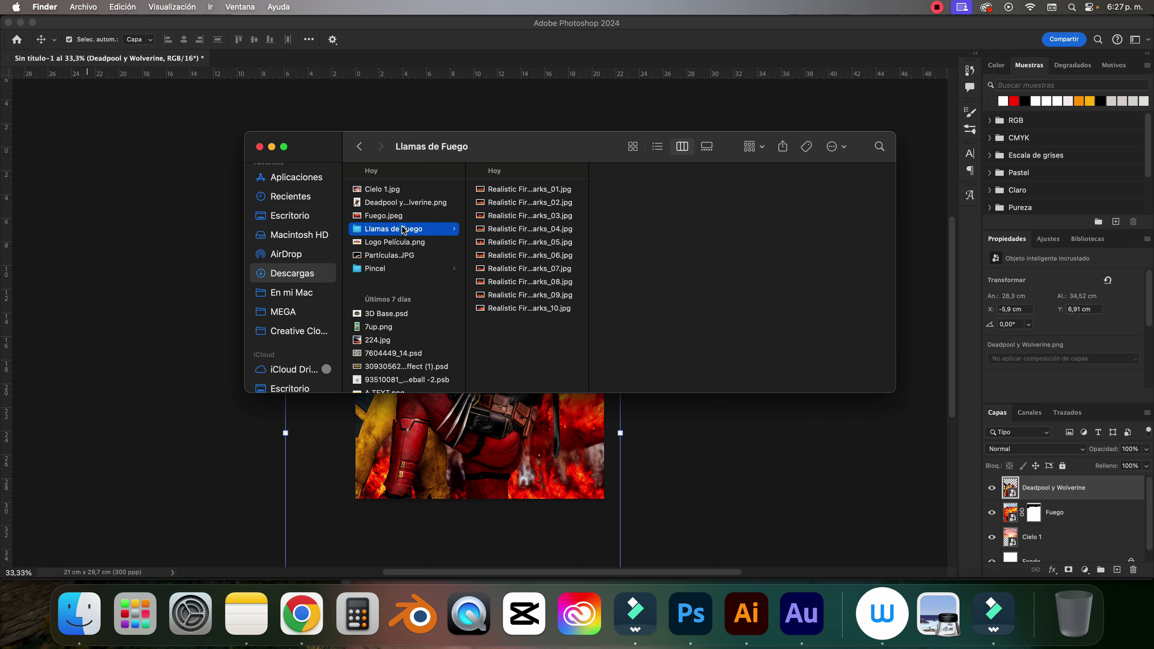
{"action": "left_click", "coordinate": [560, 188]}
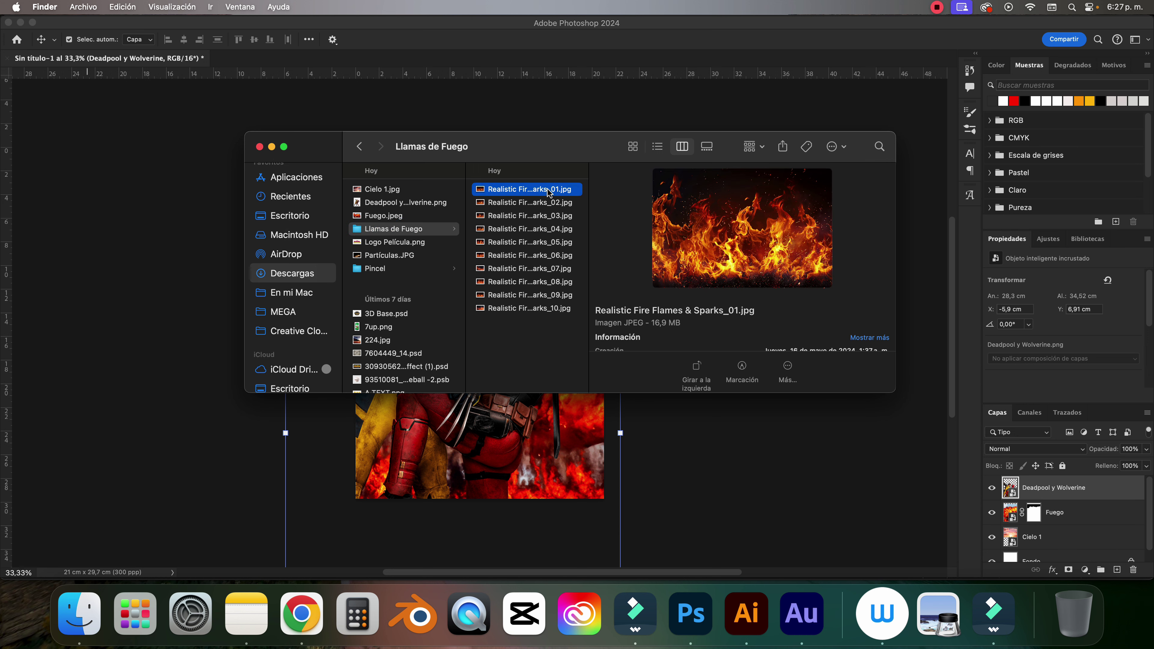
{"action": "left_click_drag", "start_coordinate": [546, 190], "coordinate": [477, 501]}
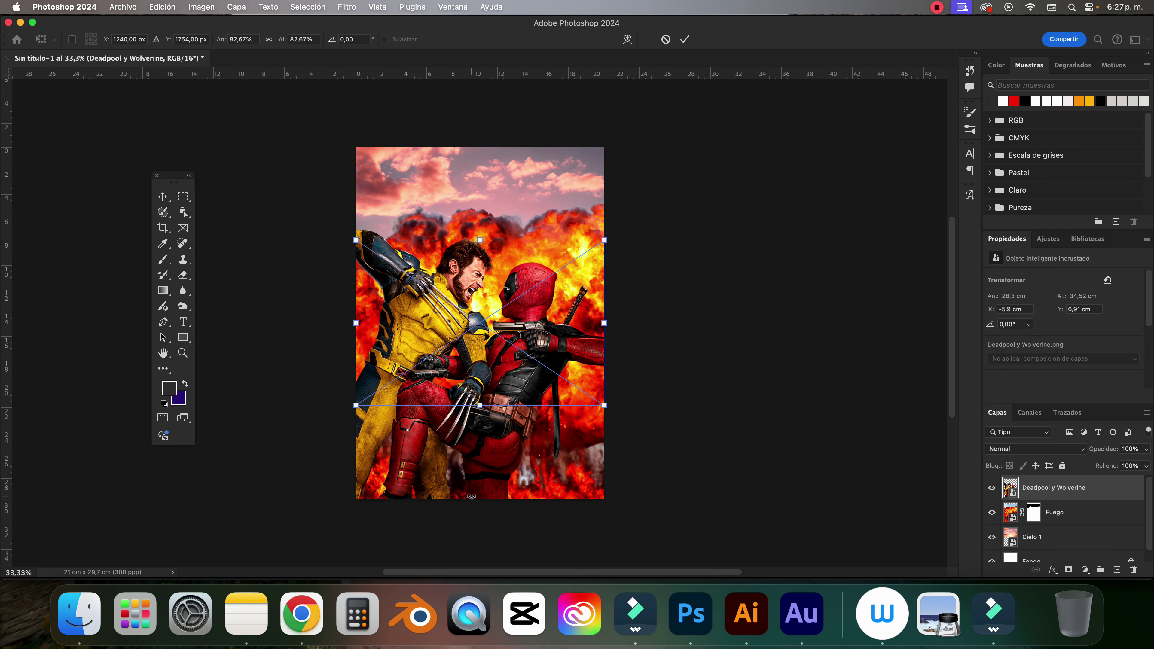
{"action": "left_click_drag", "start_coordinate": [604, 240], "coordinate": [657, 229]}
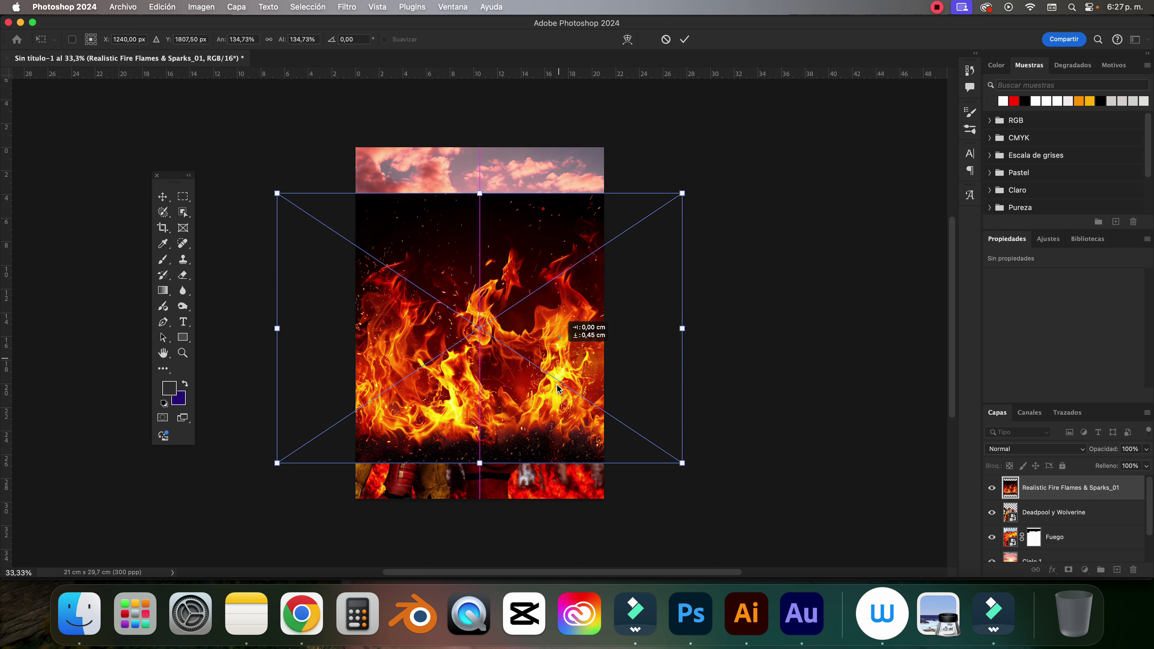
{"action": "left_click_drag", "start_coordinate": [588, 322], "coordinate": [576, 404]}
{"action": "left_click", "coordinate": [684, 40]}
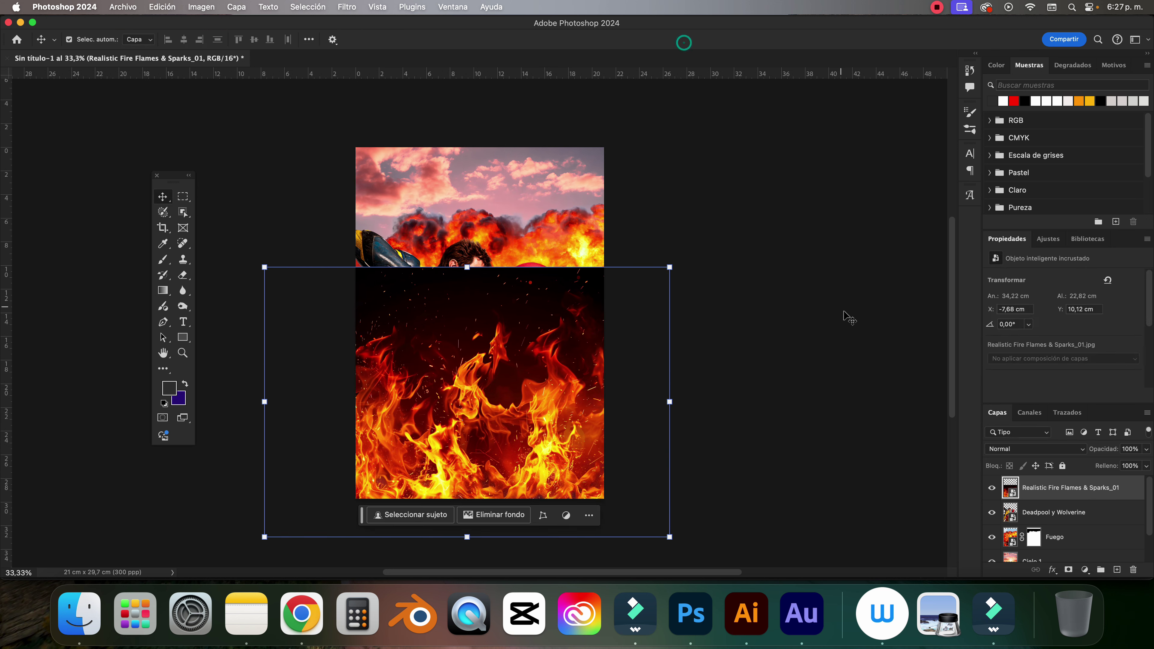
Set the flames layer to Trama blend mode and move it lower.
{"action": "left_click", "coordinate": [1032, 449]}
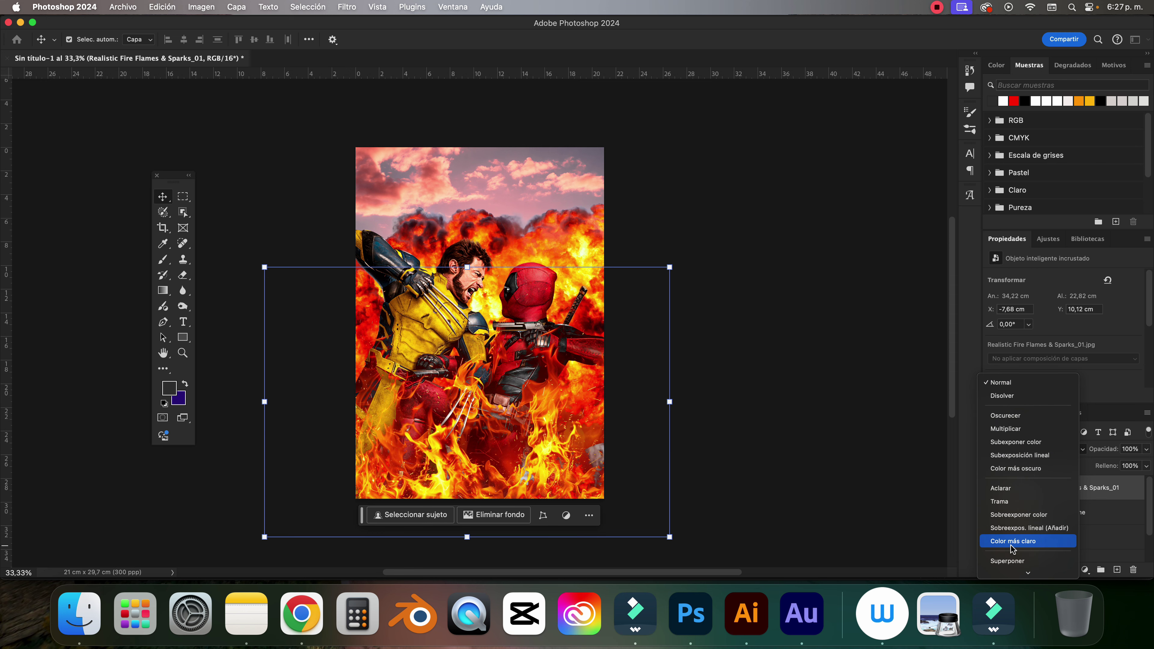
{"action": "left_click", "coordinate": [1009, 508]}
{"action": "mouse_move", "coordinate": [550, 426]}
{"action": "left_mouse_down"}
{"action": "mouse_move", "coordinate": [555, 496]}
{"action": "mouse_move", "coordinate": [554, 477]}
{"action": "left_mouse_up"}
{"action": "left_click", "coordinate": [726, 247]}
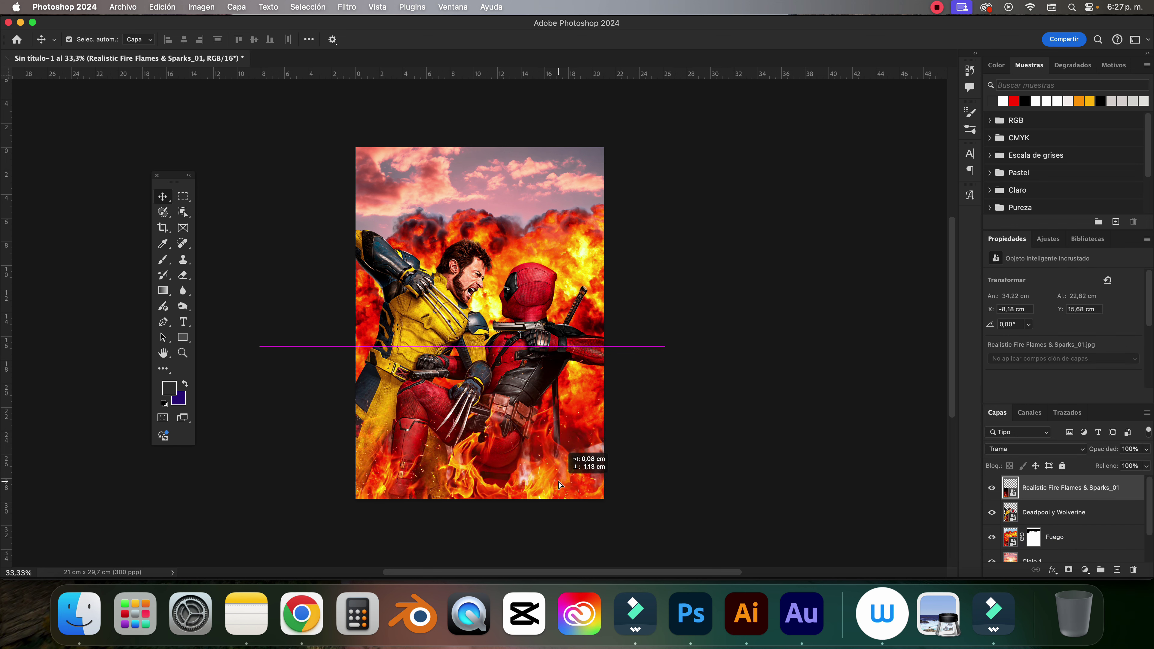
Rotate the flames 3.14° and stretch them to 37.47 × 26.94 cm.
{"action": "key", "text": "ctrl+t"}
{"action": "left_click_drag", "start_coordinate": [666, 347], "coordinate": [679, 334]}
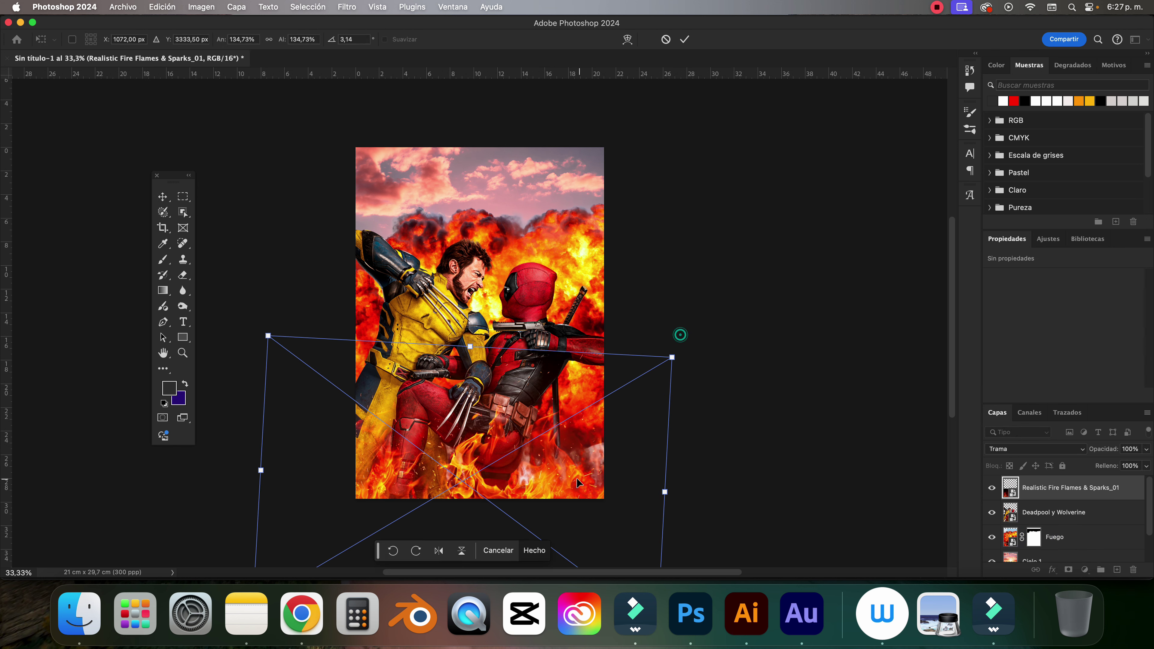
{"action": "left_click_drag", "start_coordinate": [552, 493], "coordinate": [490, 525]}
{"action": "left_click_drag", "start_coordinate": [610, 390], "coordinate": [637, 370]}
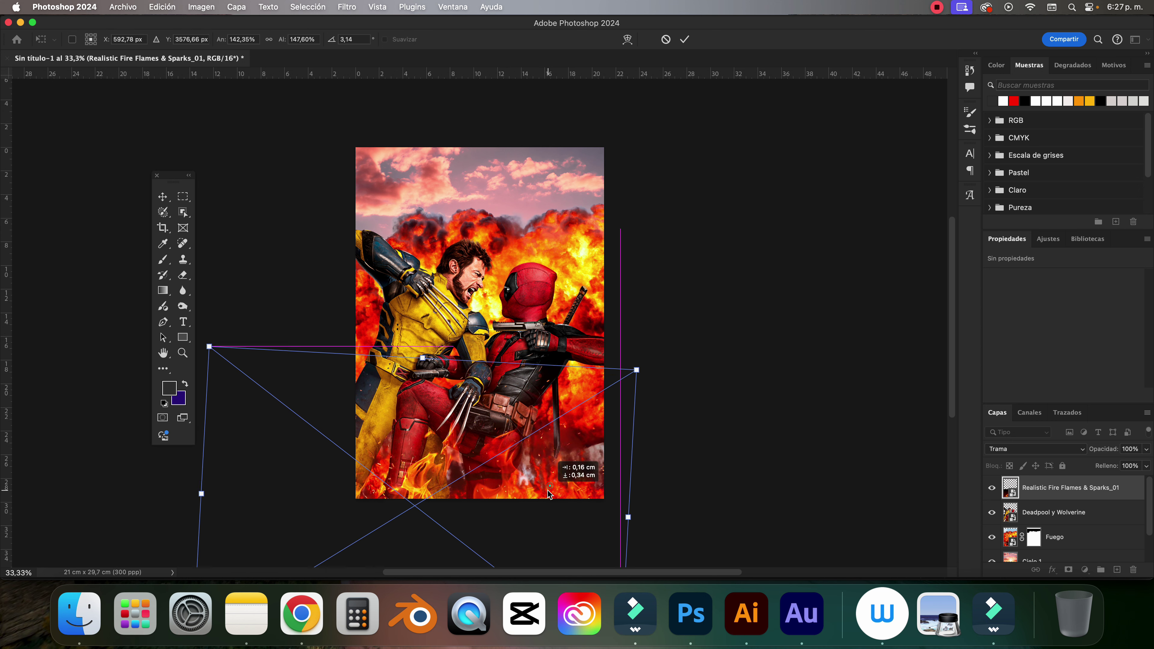
{"action": "key", "text": "Return"}
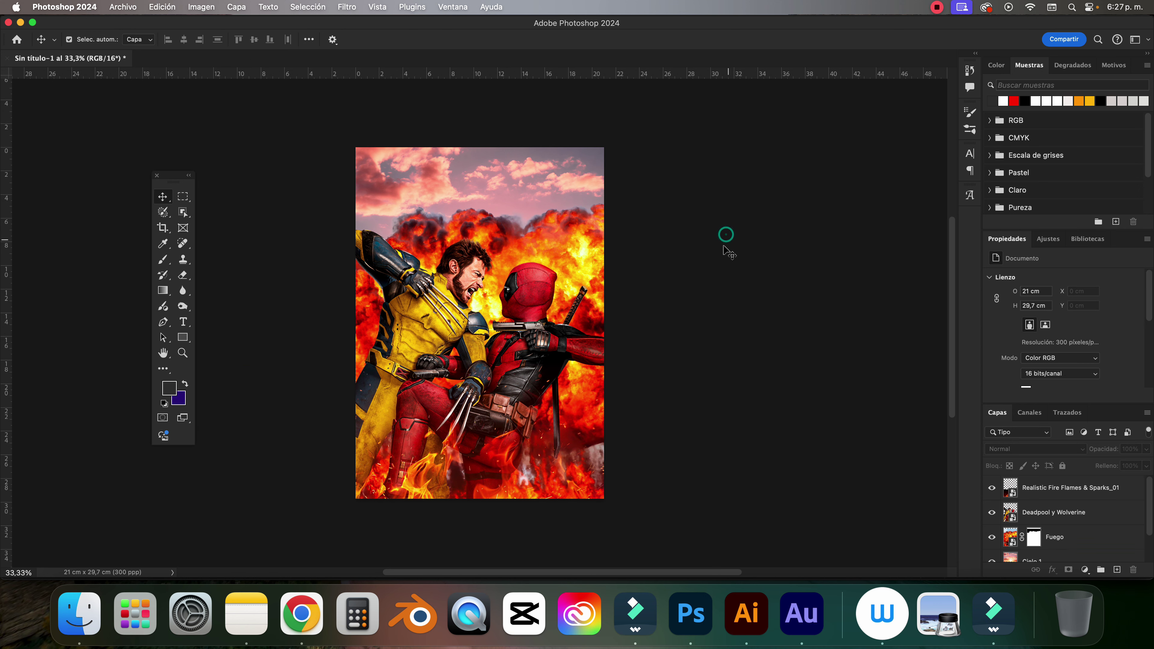
Zoom in to inspect the composite, then return to full view with the flames layer selected.
{"action": "key", "text": "super+plus"}
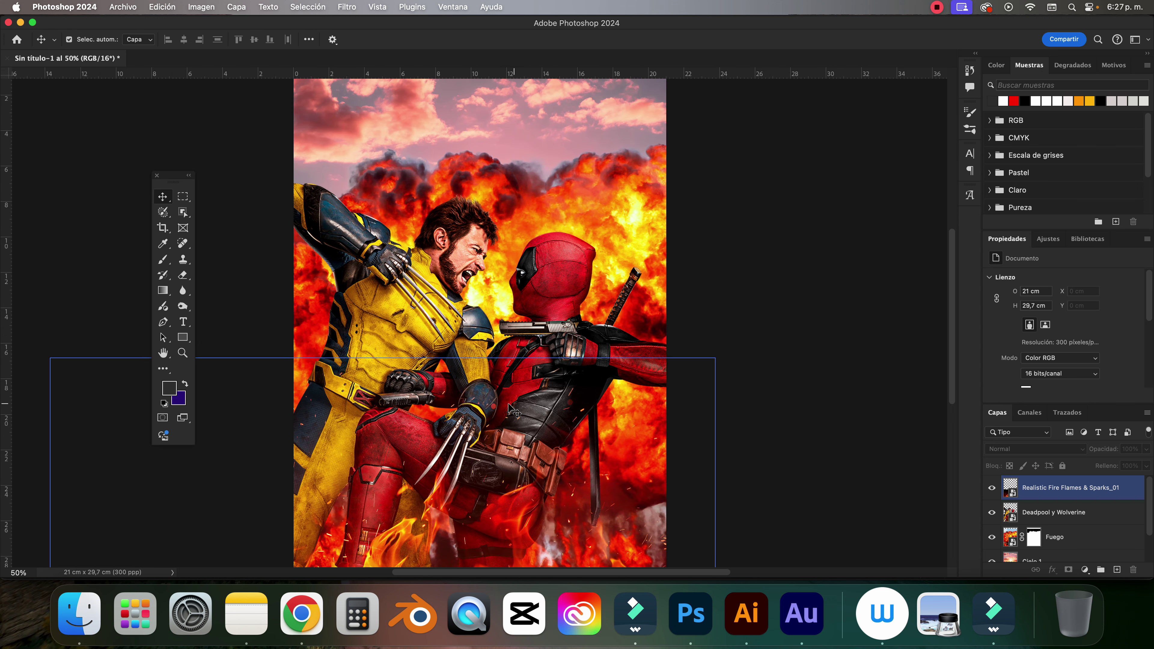
{"action": "scroll", "coordinate": [488, 420], "scroll_direction": "down", "scroll_amount": 2}
{"action": "left_click", "coordinate": [428, 339]}
{"action": "left_click", "coordinate": [827, 202]}
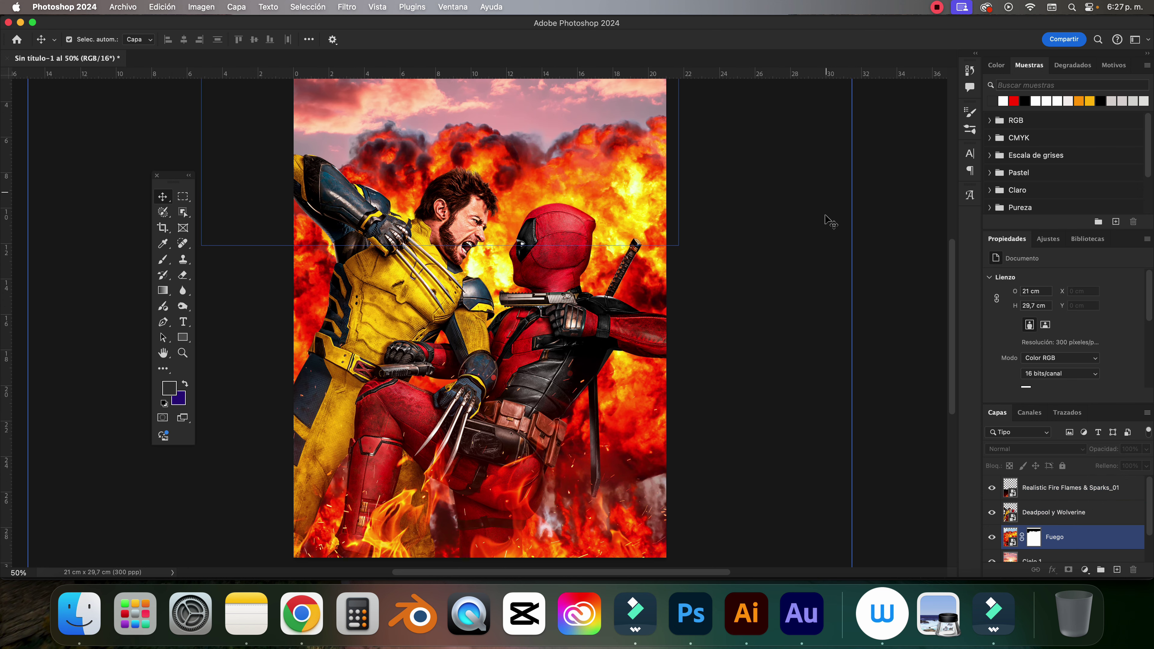
{"action": "key", "text": "super+minus"}
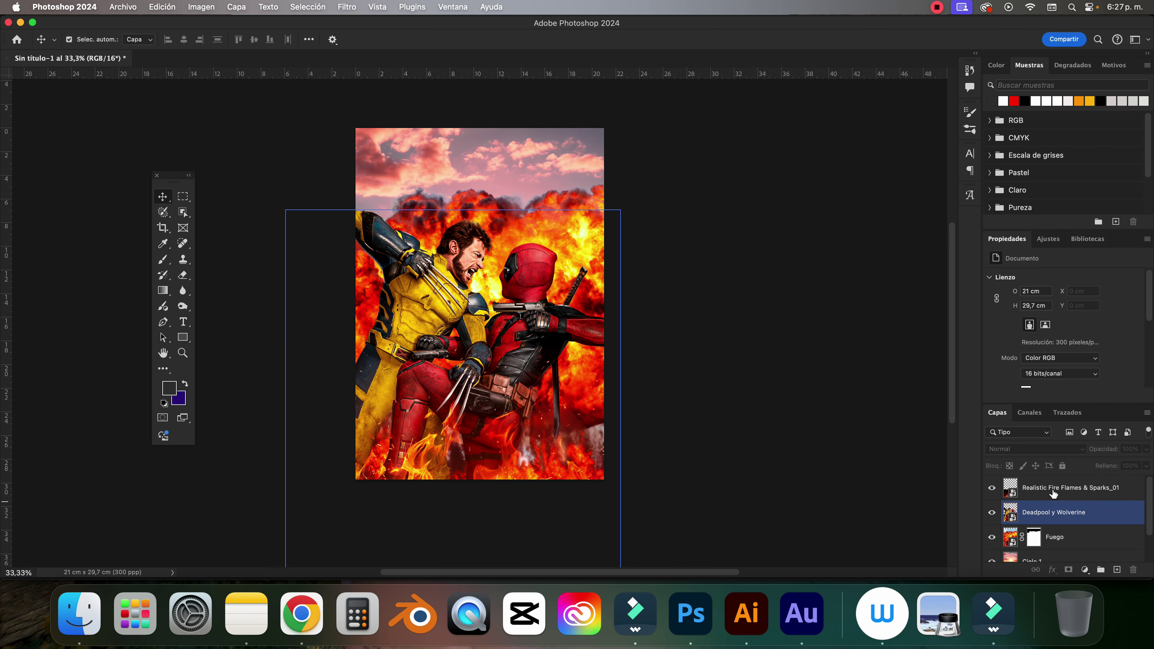
{"action": "left_click", "coordinate": [337, 406], "text": "super"}
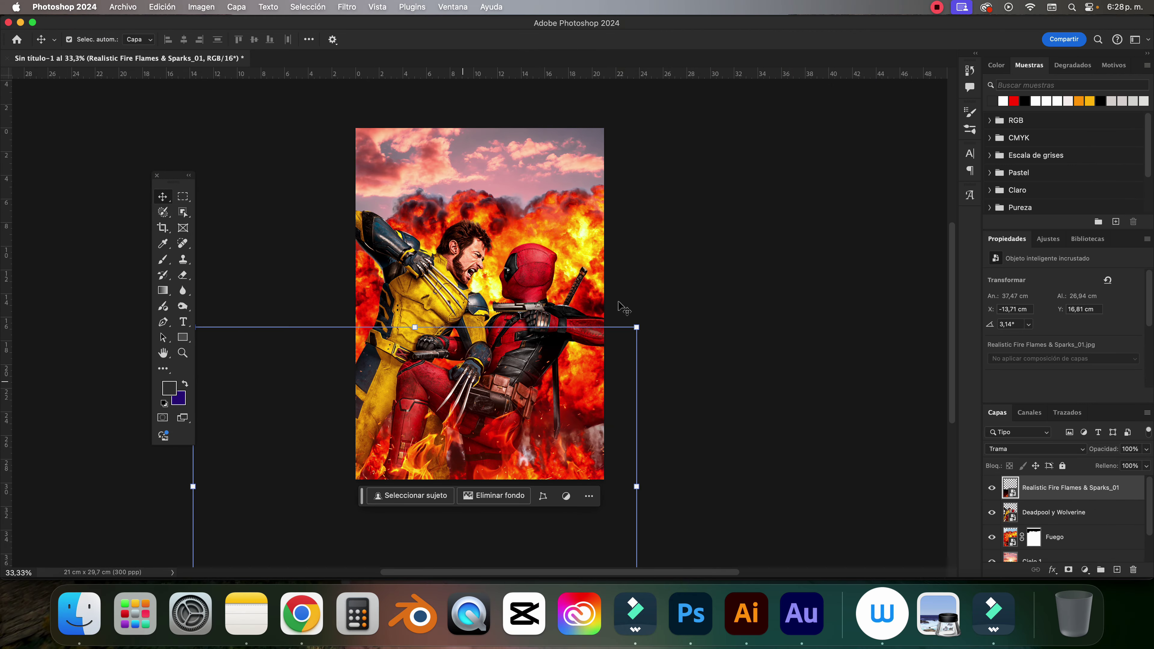
Place the Partículas image, enlarged to about 37.85 × 25.23 cm over the poster.
{"action": "left_click", "coordinate": [80, 614]}
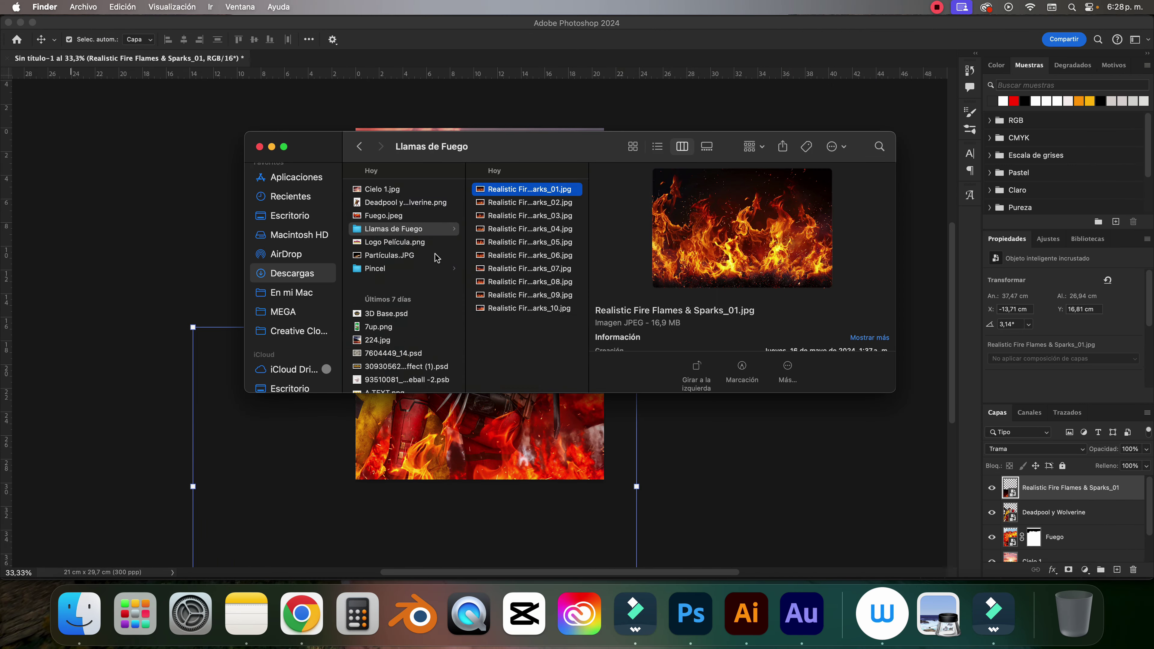
{"action": "left_click", "coordinate": [391, 255]}
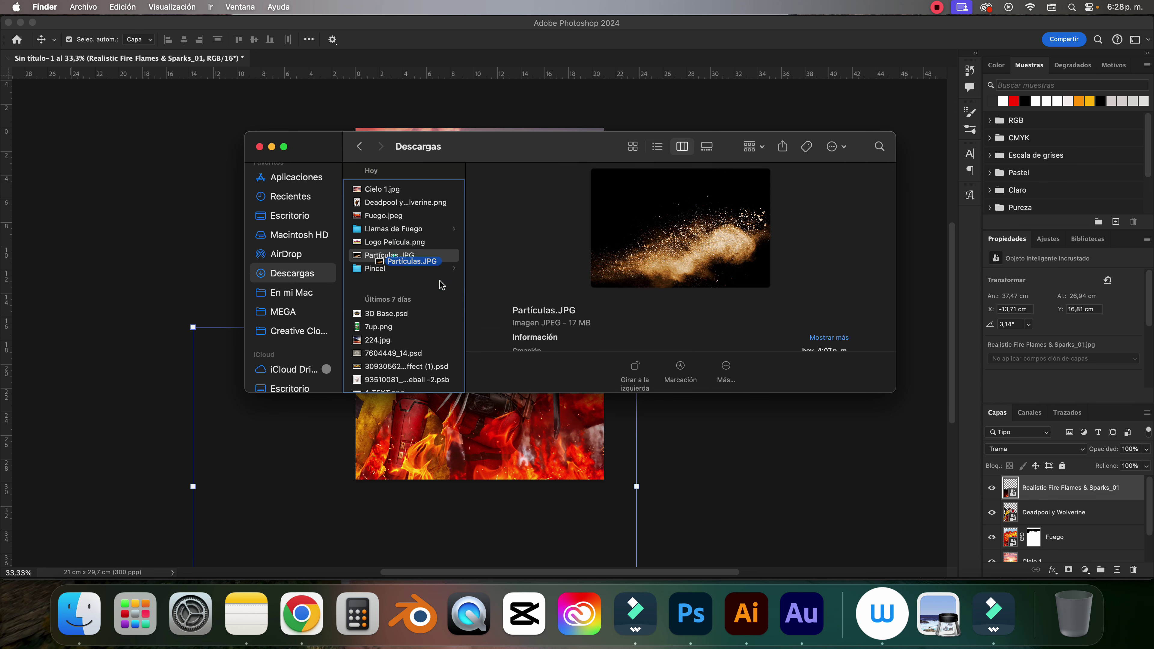
{"action": "left_click_drag", "start_coordinate": [392, 255], "coordinate": [495, 454]}
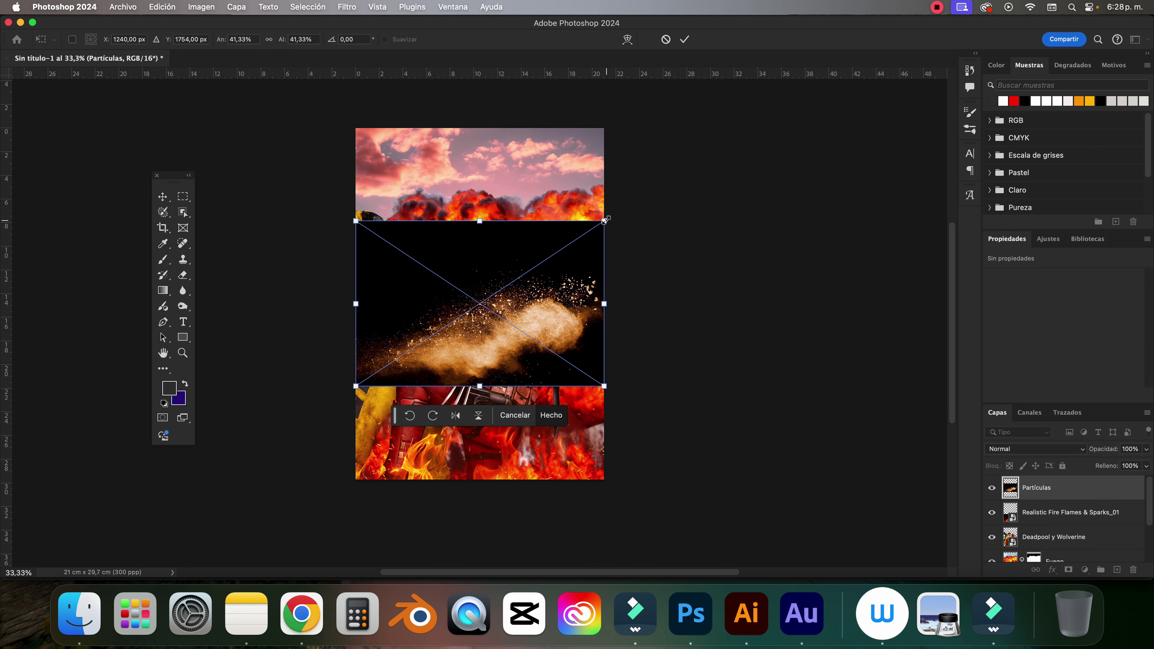
{"action": "left_click_drag", "start_coordinate": [605, 220], "coordinate": [699, 245]}
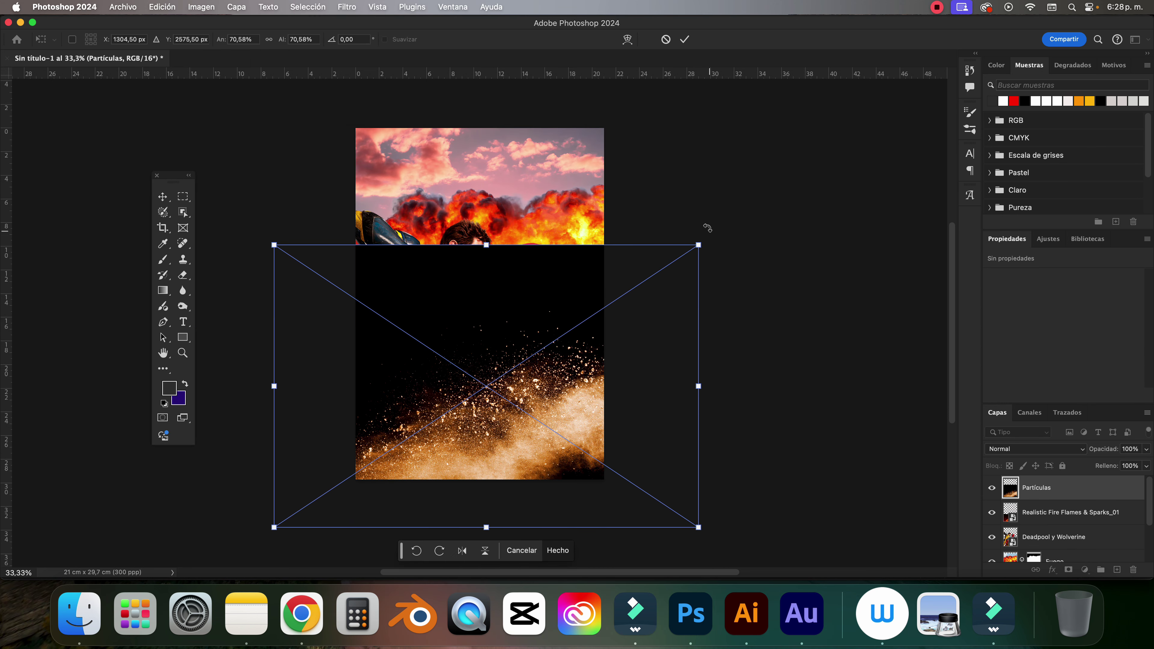
{"action": "left_click_drag", "start_coordinate": [699, 527], "coordinate": [721, 544]}
{"action": "left_click_drag", "start_coordinate": [596, 412], "coordinate": [618, 418]}
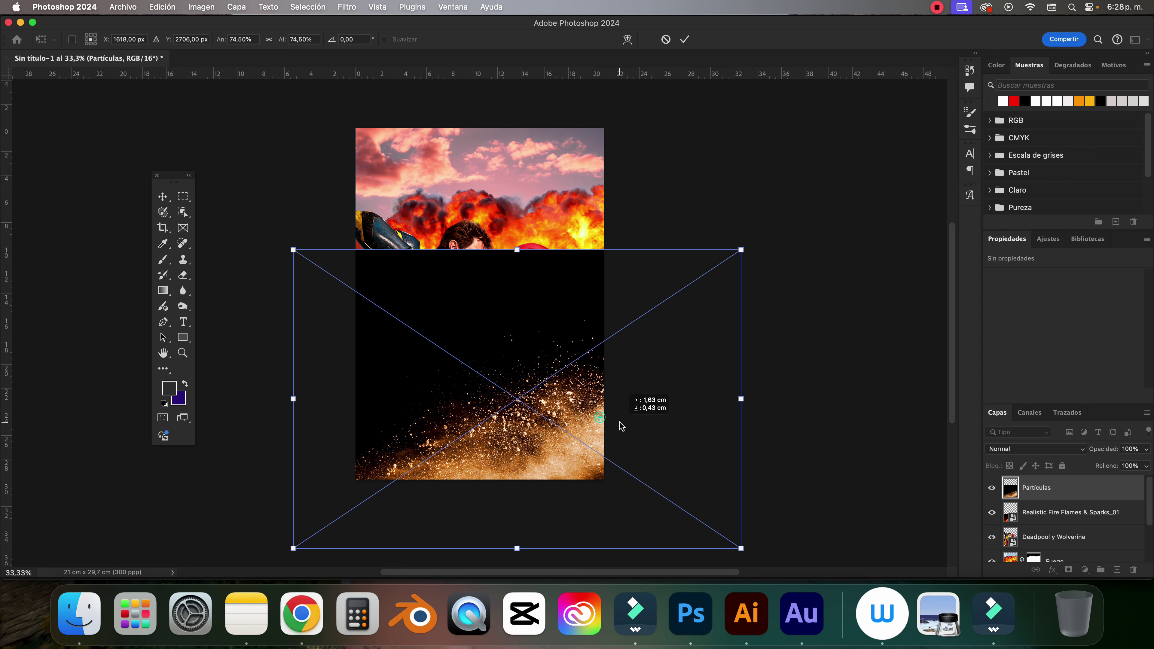
{"action": "left_click", "coordinate": [685, 39]}
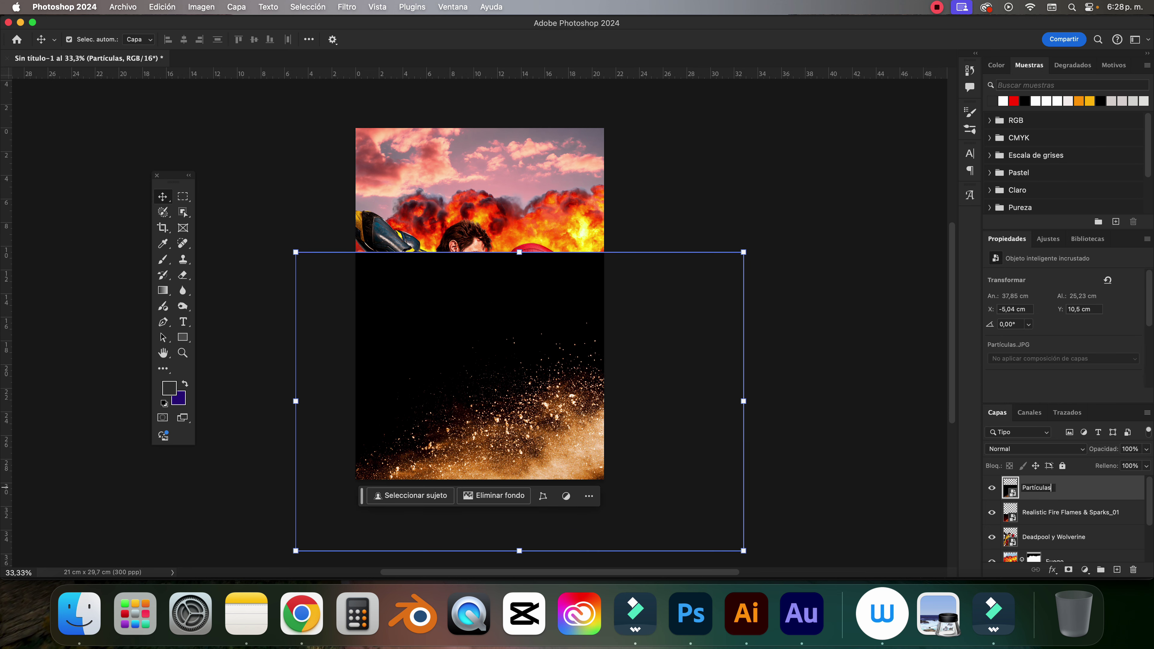
{"action": "left_click", "coordinate": [1082, 488]}
{"action": "type", "text": "1"}
Blend the Partículas 1 layer in Trama mode and nudge it down.
{"action": "left_click", "coordinate": [1026, 451]}
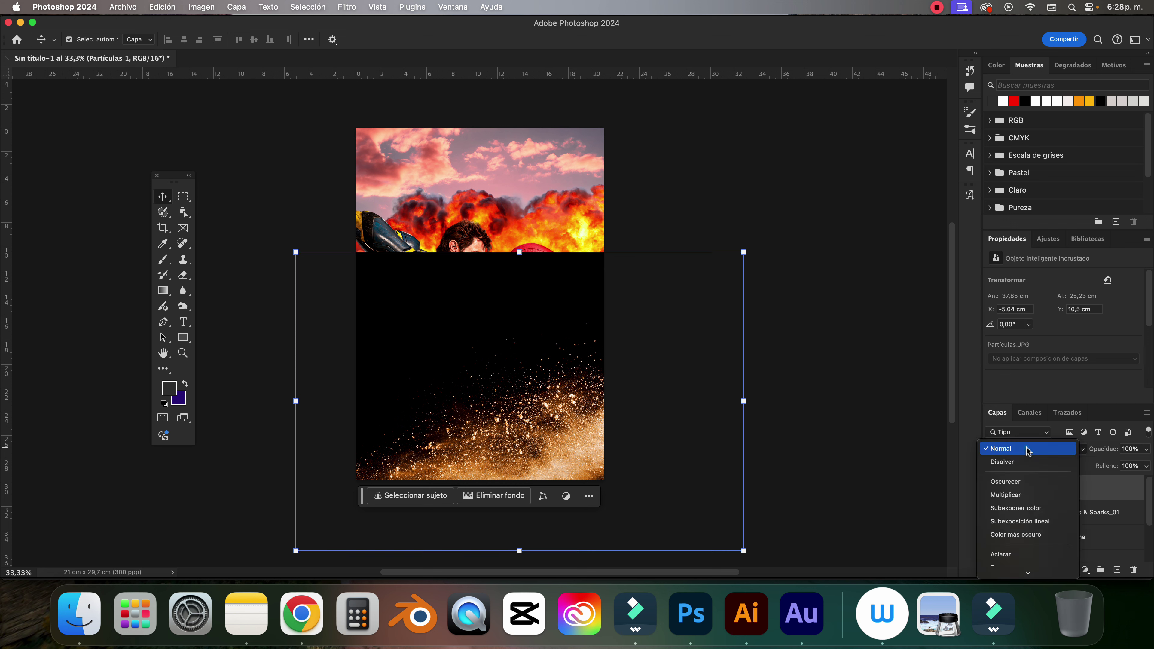
{"action": "left_click", "coordinate": [1009, 515]}
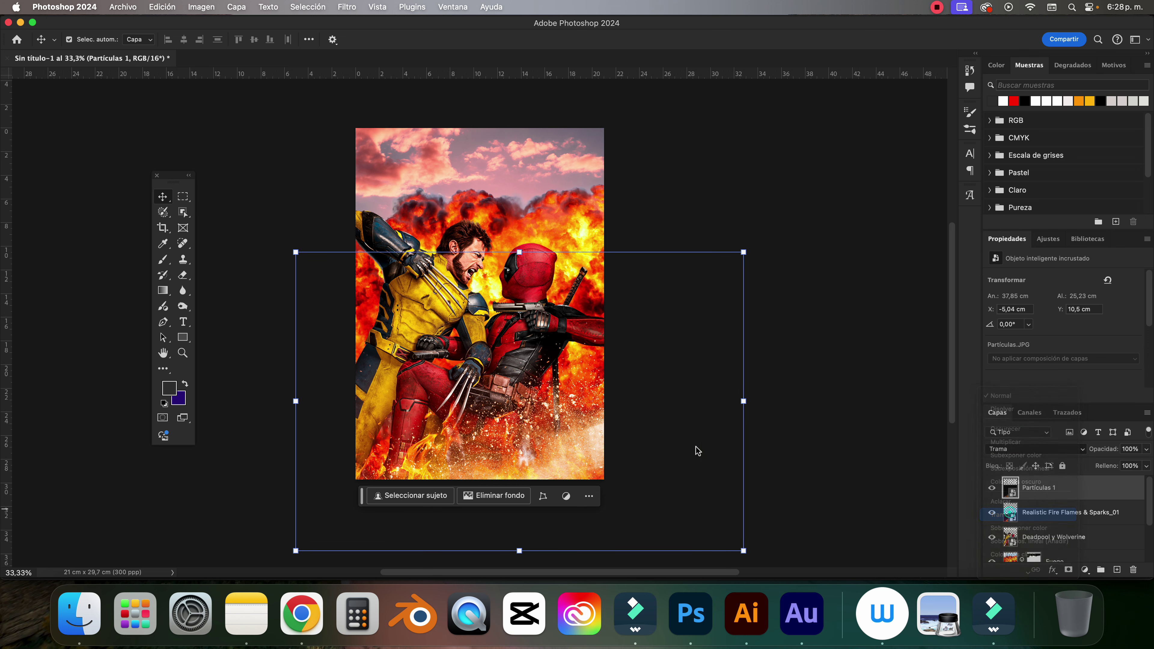
{"action": "left_click_drag", "start_coordinate": [580, 444], "coordinate": [576, 456]}
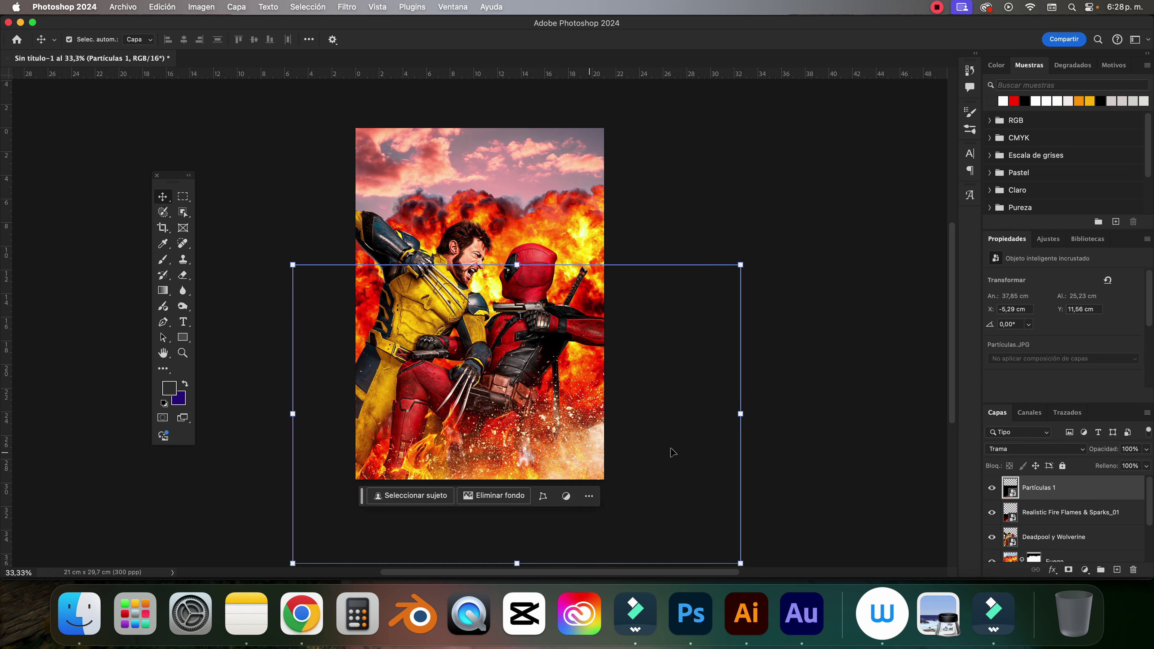
Lock Partículas 1 and move the Deadpool y Wolverine and Fuego layers upward.
{"action": "left_click", "coordinate": [851, 397]}
{"action": "left_click", "coordinate": [538, 277]}
{"action": "left_click", "coordinate": [1062, 465]}
{"action": "left_click_drag", "start_coordinate": [539, 268], "coordinate": [539, 248]}
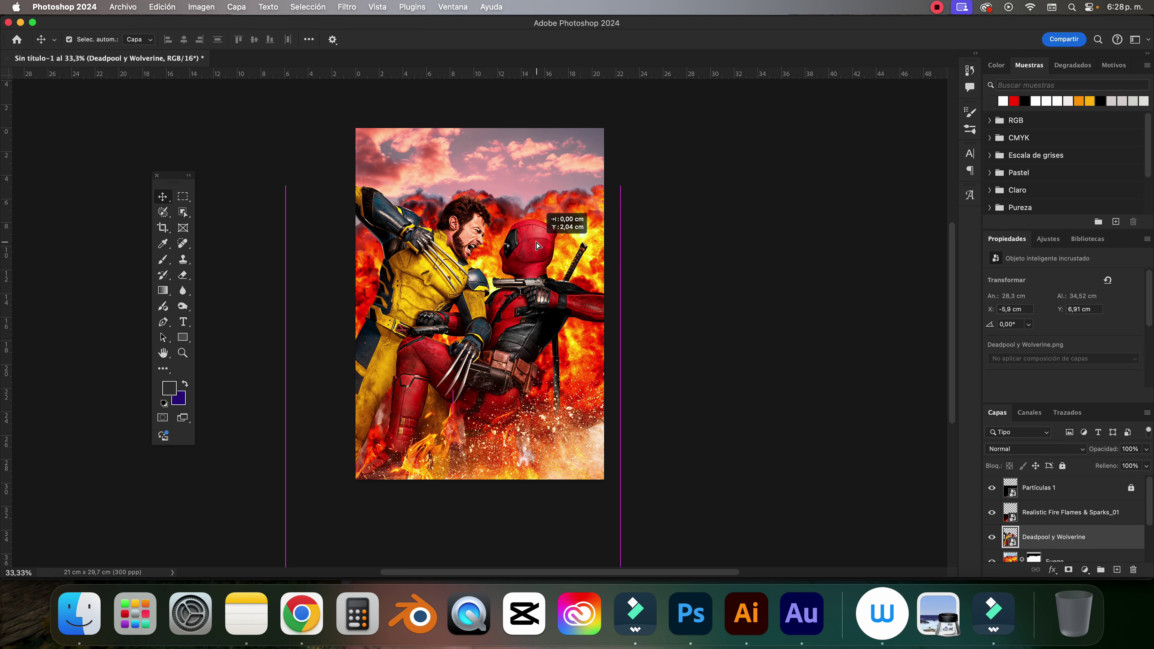
{"action": "left_click", "coordinate": [564, 214]}
{"action": "left_click_drag", "start_coordinate": [563, 214], "coordinate": [578, 204]}
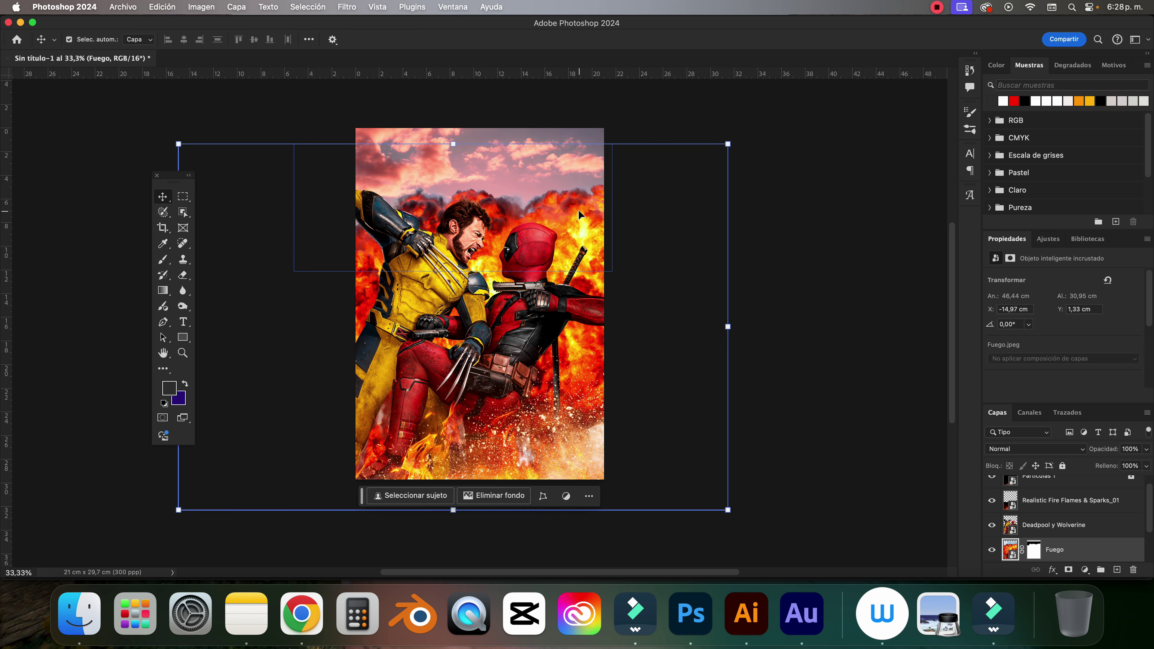
{"action": "left_click", "coordinate": [799, 190]}
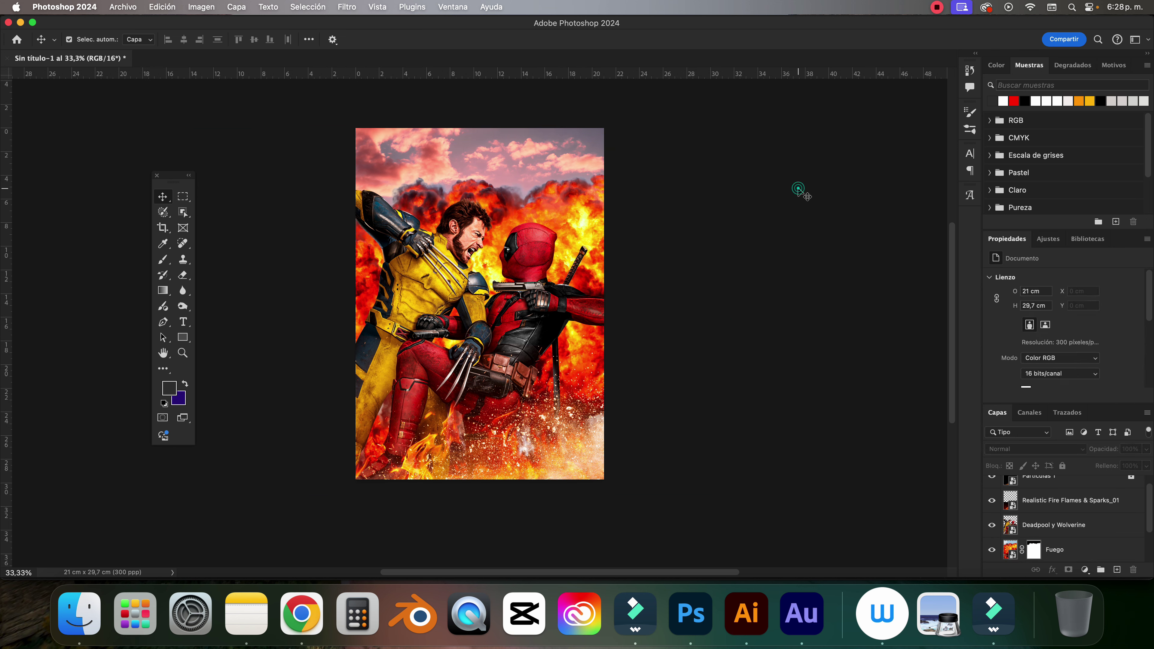
Enlarge the Deadpool y Wolverine layer to about 278%.
{"action": "left_click", "coordinate": [625, 189]}
{"action": "key", "text": "super+t"}
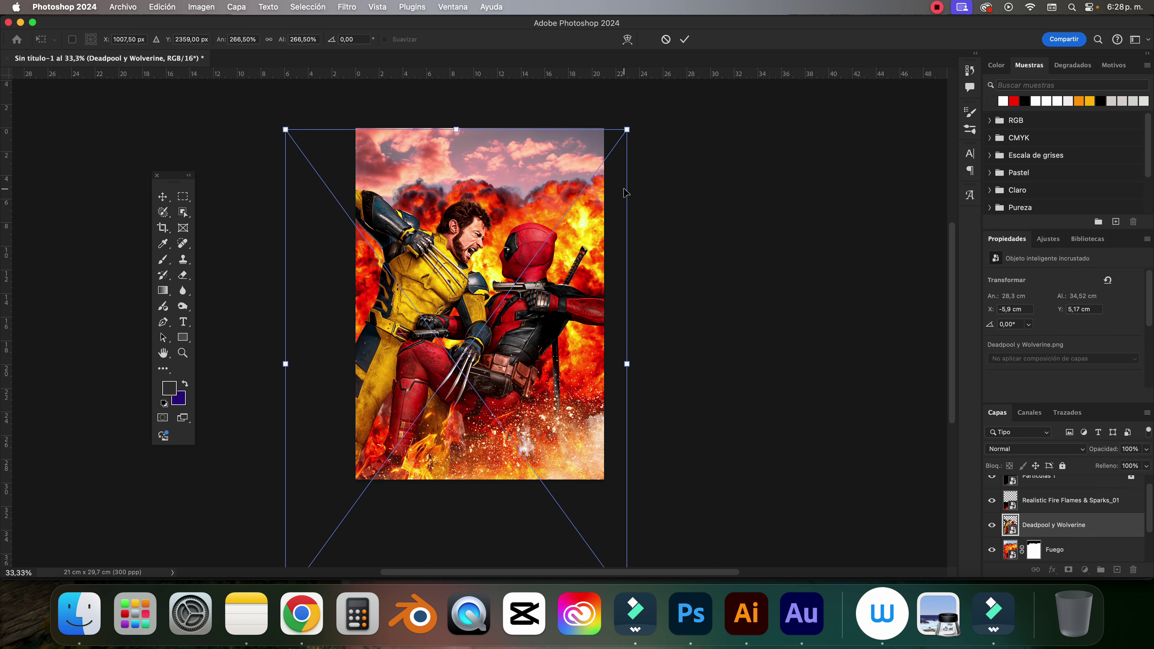
{"action": "left_click_drag", "start_coordinate": [628, 129], "coordinate": [637, 122]}
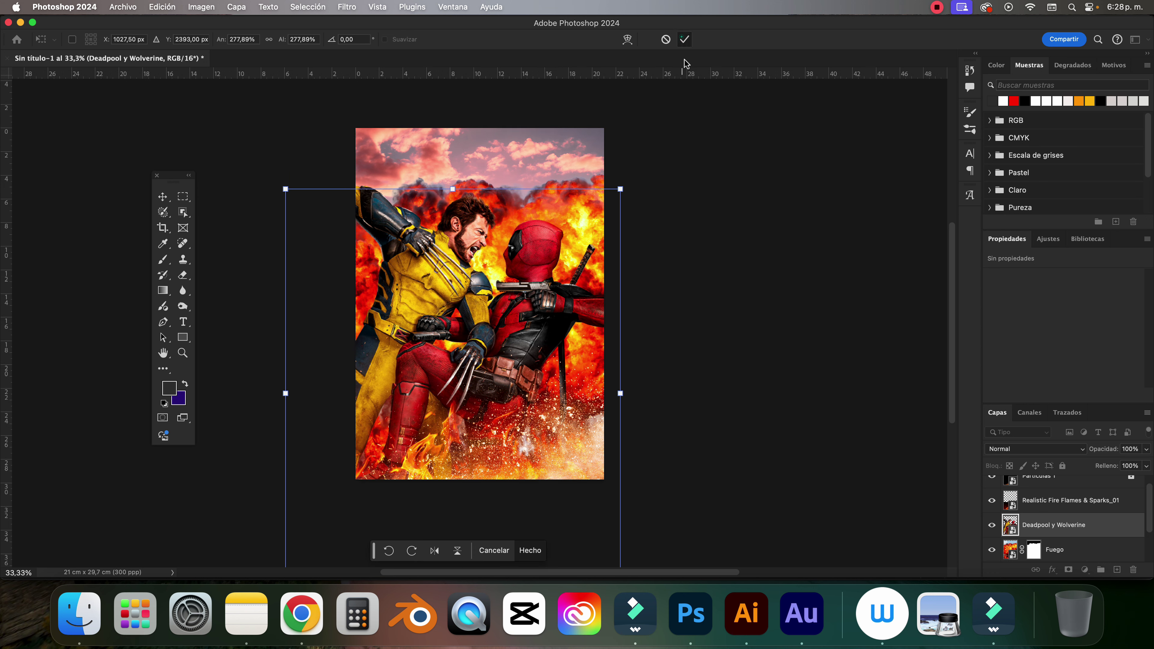
{"action": "left_click", "coordinate": [685, 39]}
{"action": "left_click", "coordinate": [787, 190]}
{"action": "left_click", "coordinate": [837, 435]}
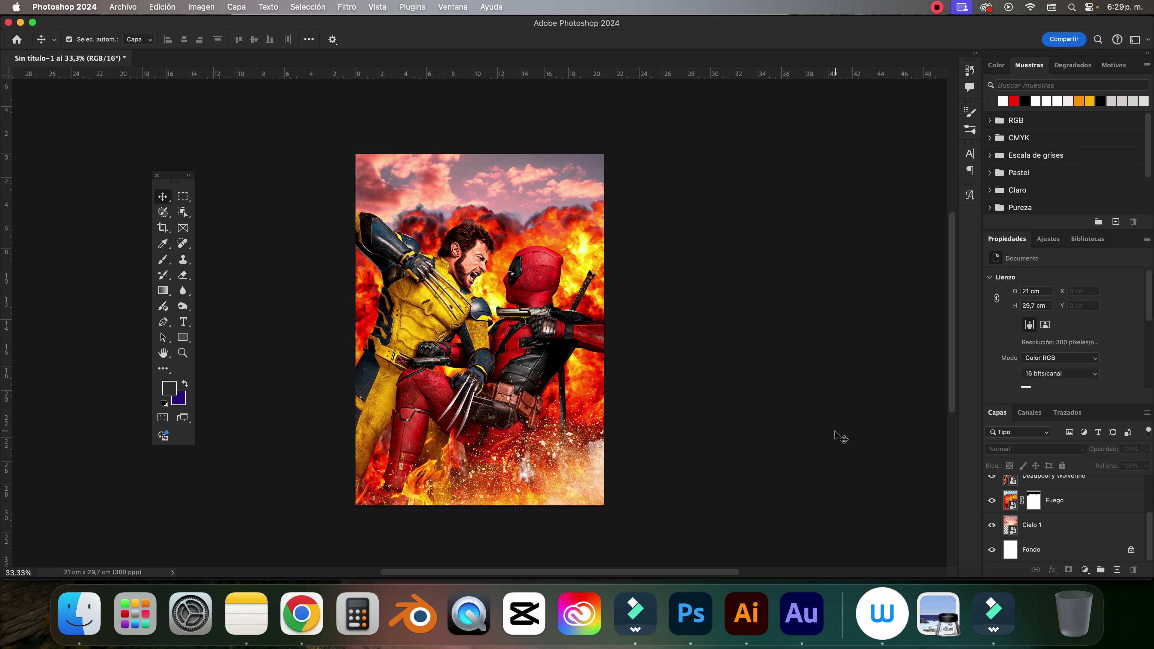
Add a Color Balance adjustment clipped to the Cielo 1 sky layer.
{"action": "left_click", "coordinate": [1031, 528]}
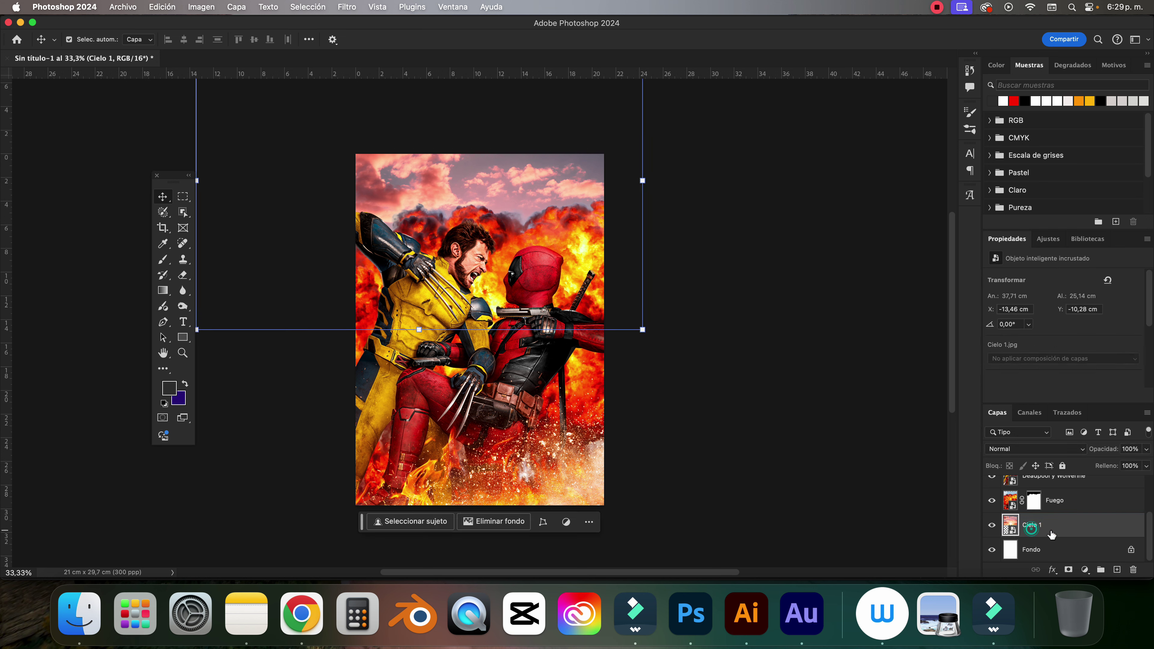
{"action": "left_click", "coordinate": [1085, 572]}
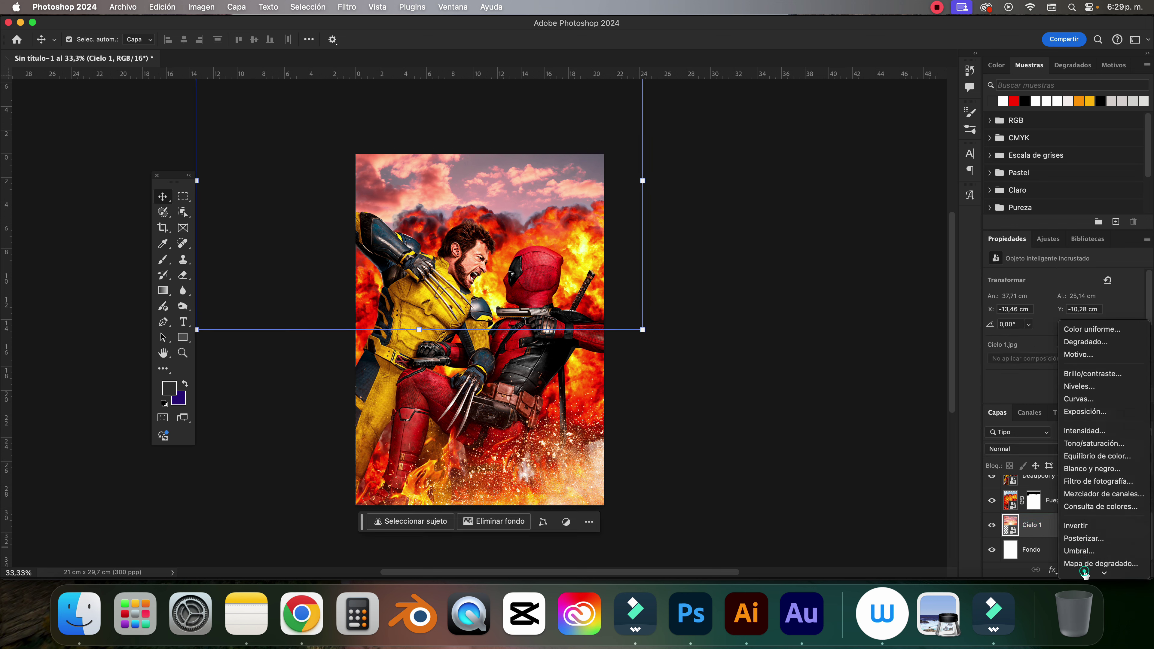
{"action": "left_click", "coordinate": [1089, 455]}
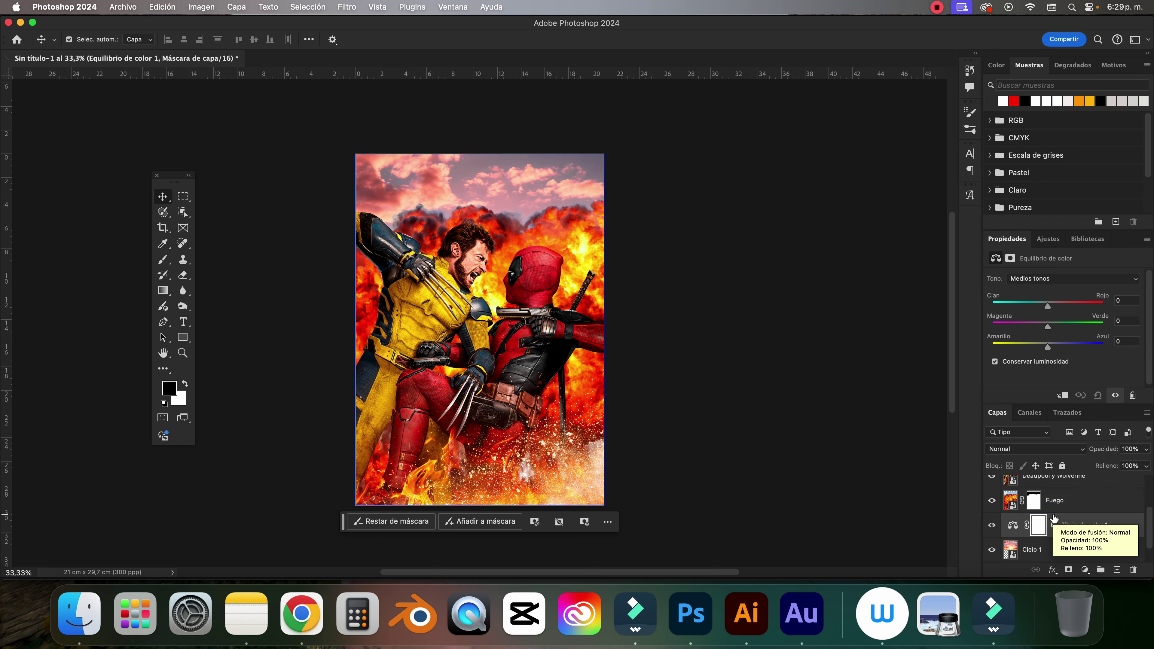
{"action": "left_click", "coordinate": [1051, 544]}
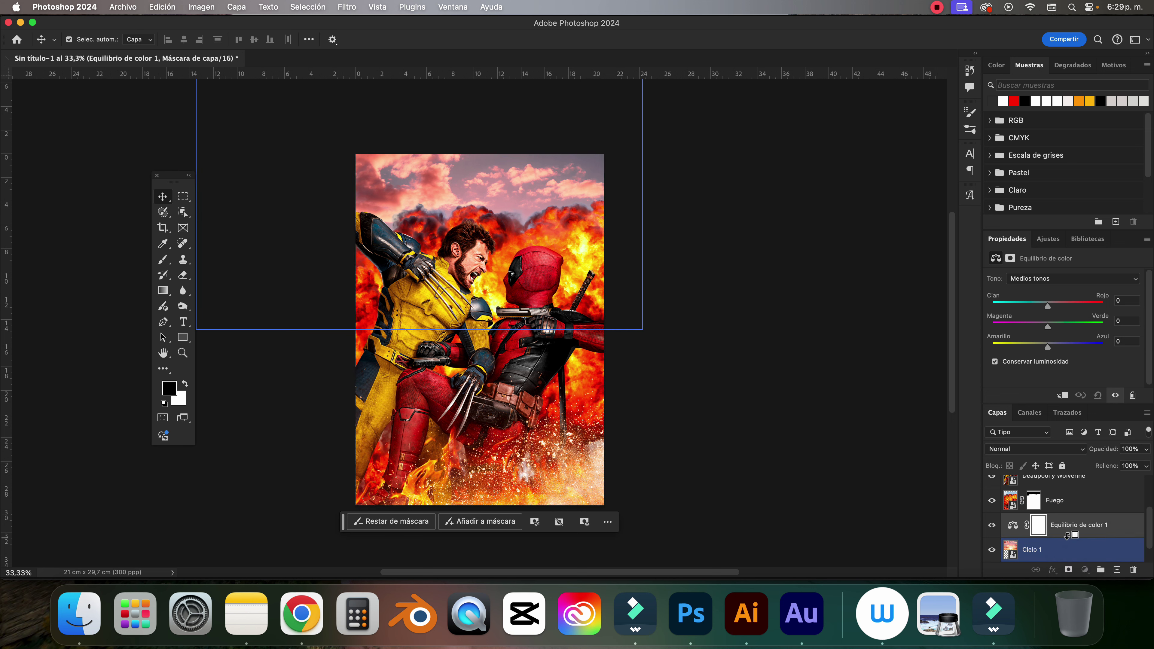
{"action": "left_click", "coordinate": [1067, 537], "text": "alt"}
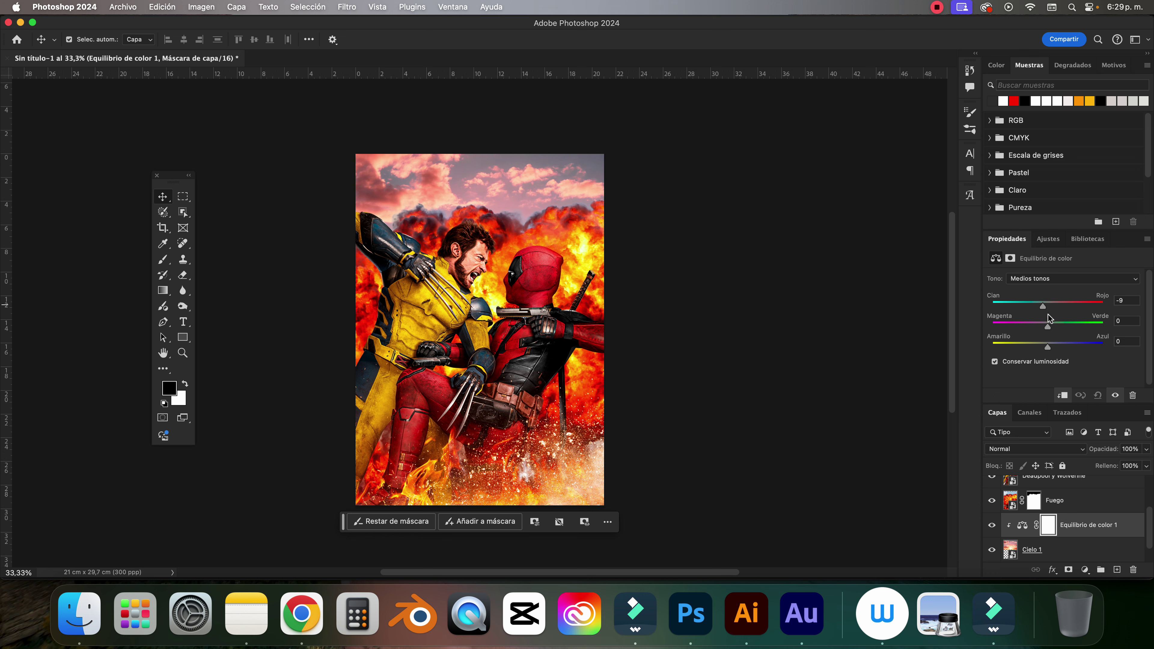
Shift midtones toward green and blue, shadows toward cyan, and highlights toward yellow.
{"action": "left_click_drag", "start_coordinate": [1049, 326], "coordinate": [1066, 325]}
{"action": "left_click_drag", "start_coordinate": [1038, 346], "coordinate": [1055, 346]}
{"action": "left_click", "coordinate": [1058, 279]}
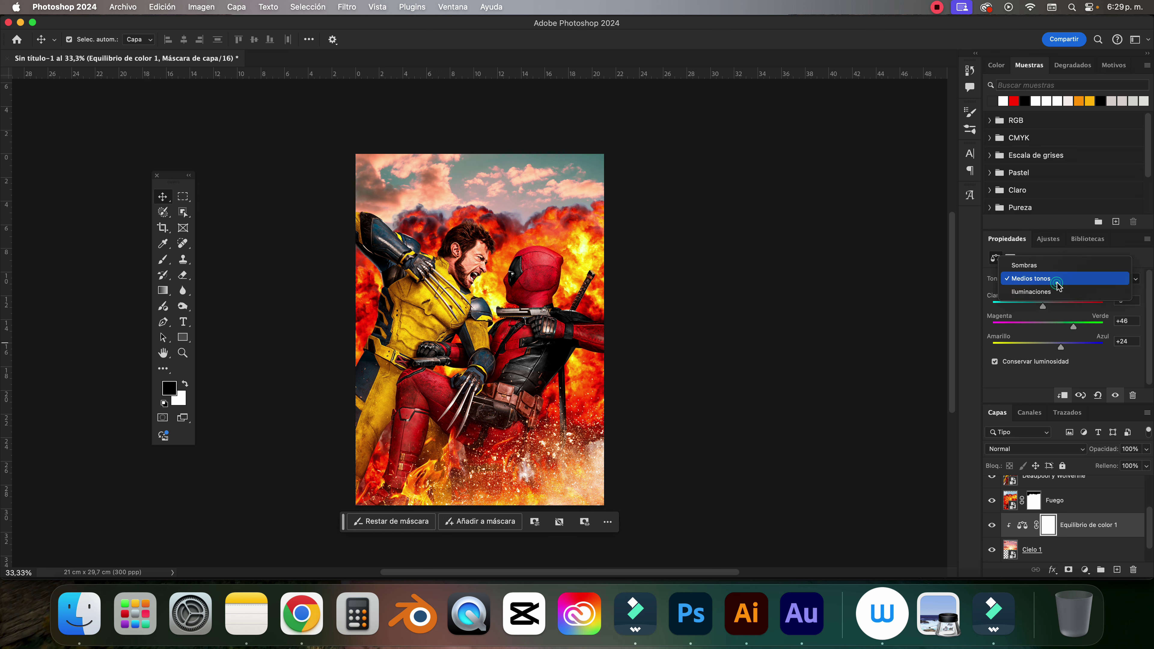
{"action": "left_click", "coordinate": [1039, 266]}
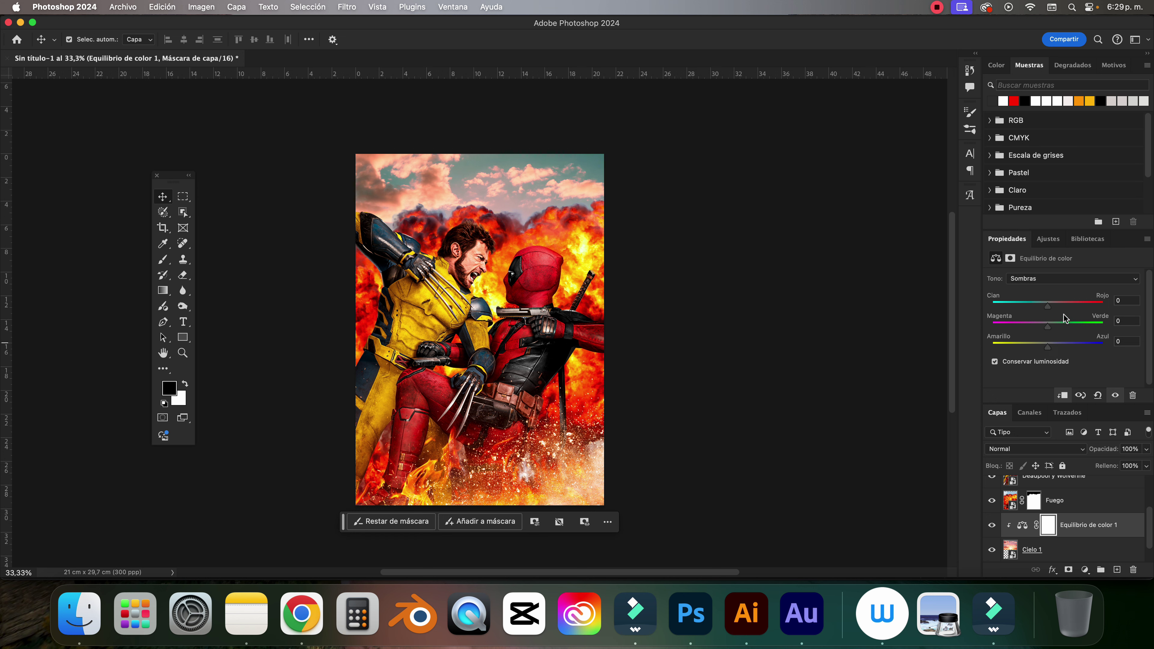
{"action": "mouse_move", "coordinate": [1061, 307]}
{"action": "left_mouse_down"}
{"action": "mouse_move", "coordinate": [1047, 307]}
{"action": "mouse_move", "coordinate": [1066, 343]}
{"action": "left_mouse_up"}
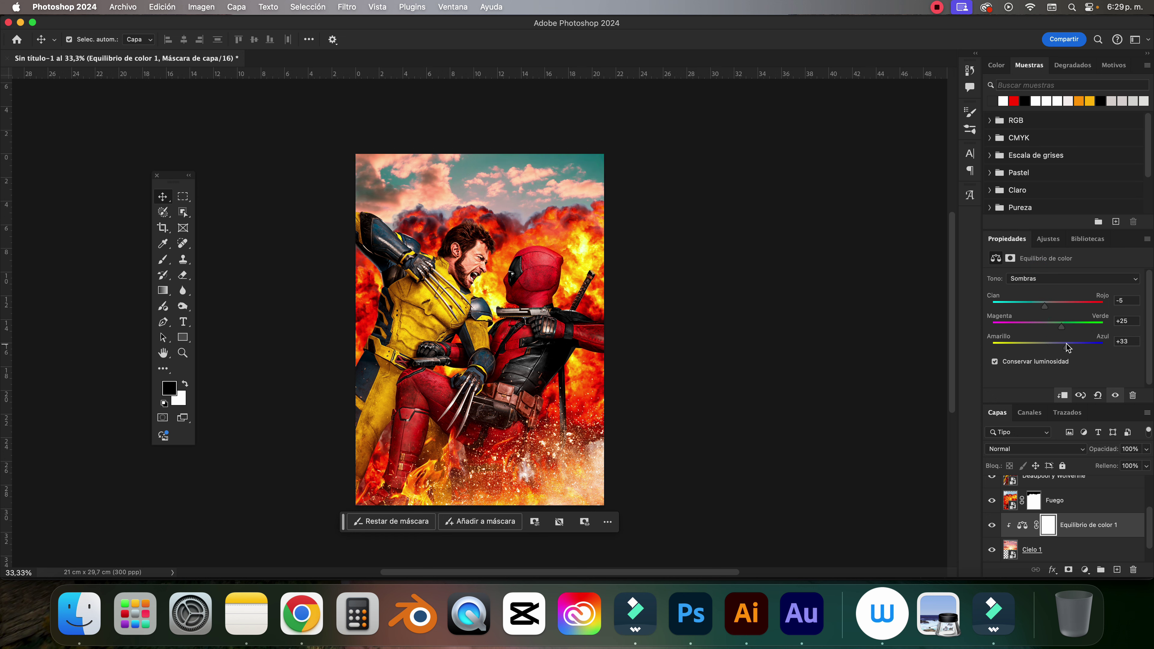
{"action": "left_click", "coordinate": [1045, 278]}
{"action": "left_click", "coordinate": [1046, 302]}
{"action": "mouse_move", "coordinate": [1049, 346]}
{"action": "left_mouse_down"}
{"action": "mouse_move", "coordinate": [1034, 347]}
{"action": "mouse_move", "coordinate": [1054, 326]}
{"action": "mouse_move", "coordinate": [1049, 309]}
{"action": "left_mouse_up"}
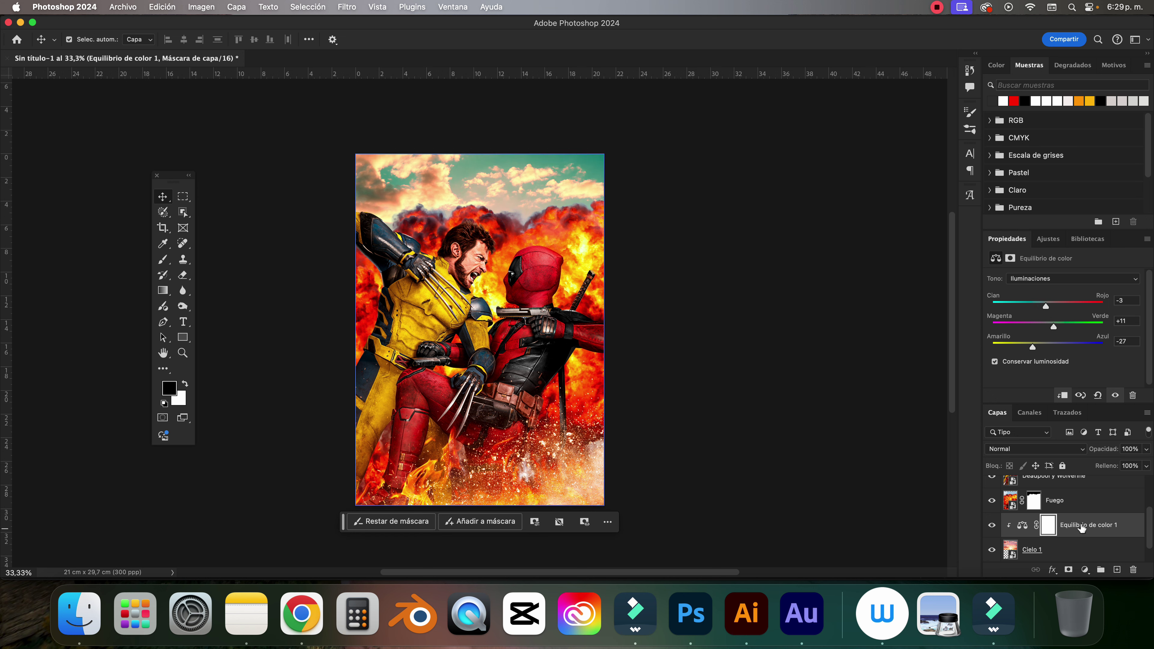
Toggle the color balance adjustment off and on to compare the sky.
{"action": "left_click", "coordinate": [1023, 525]}
{"action": "left_click", "coordinate": [991, 526]}
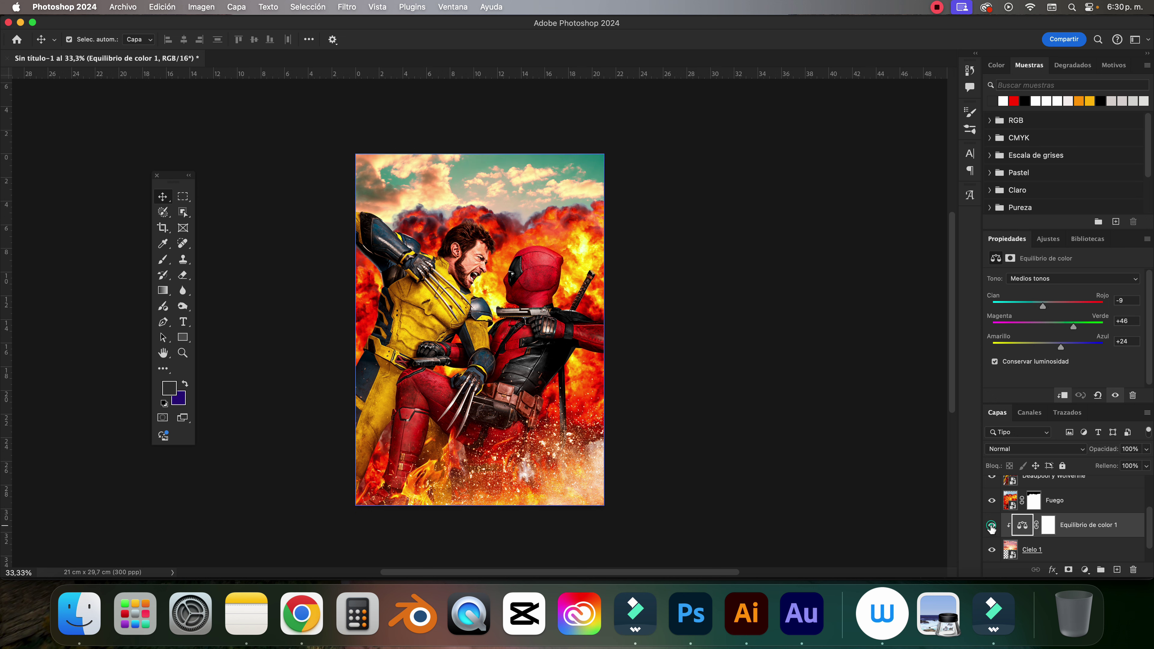
{"action": "left_click", "coordinate": [823, 322]}
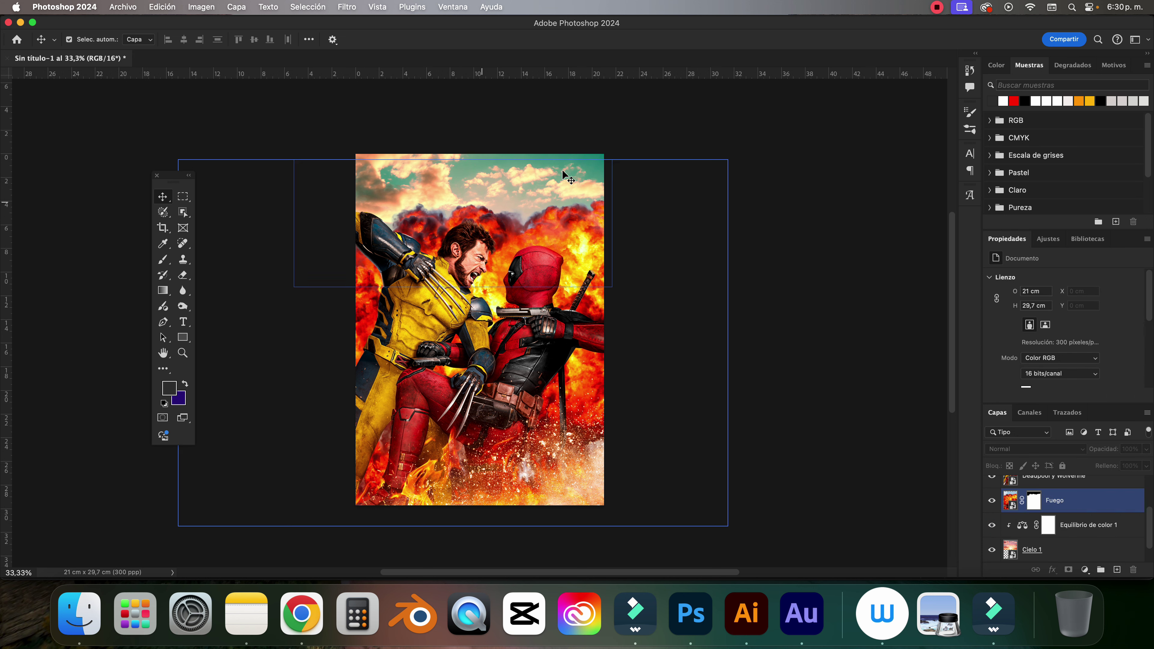
Cycle through the layers and select the Cielo 1 sky layer.
{"action": "scroll", "coordinate": [1032, 545], "scroll_direction": "up", "scroll_amount": 3}
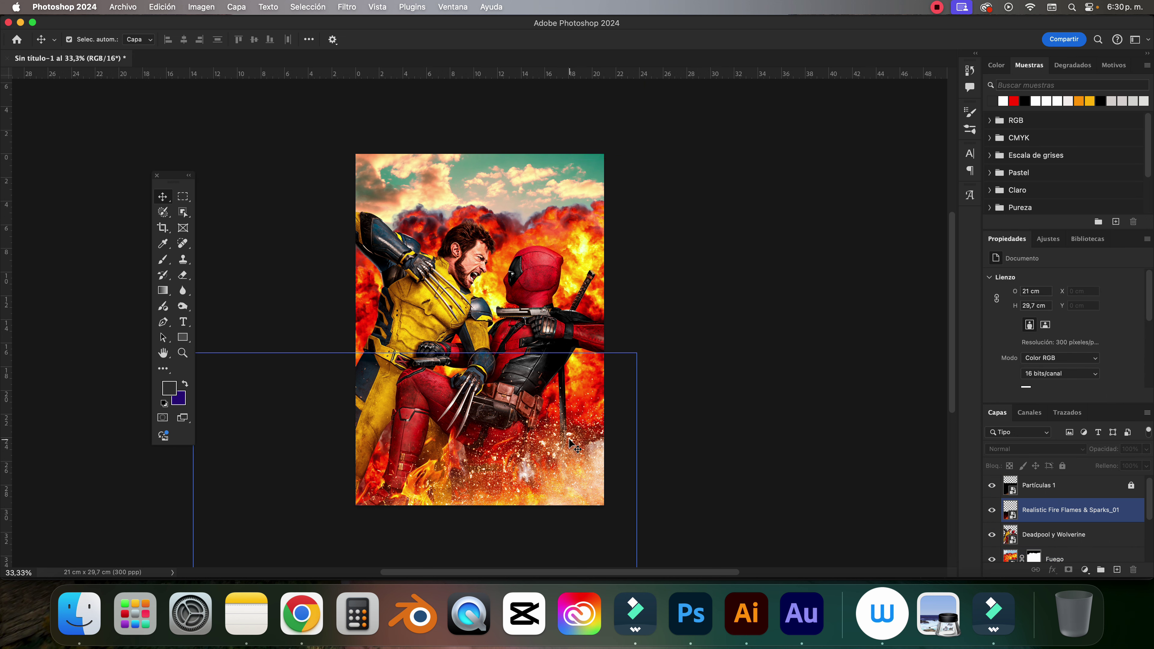
{"action": "scroll", "coordinate": [455, 296], "scroll_direction": "down", "scroll_amount": 2}
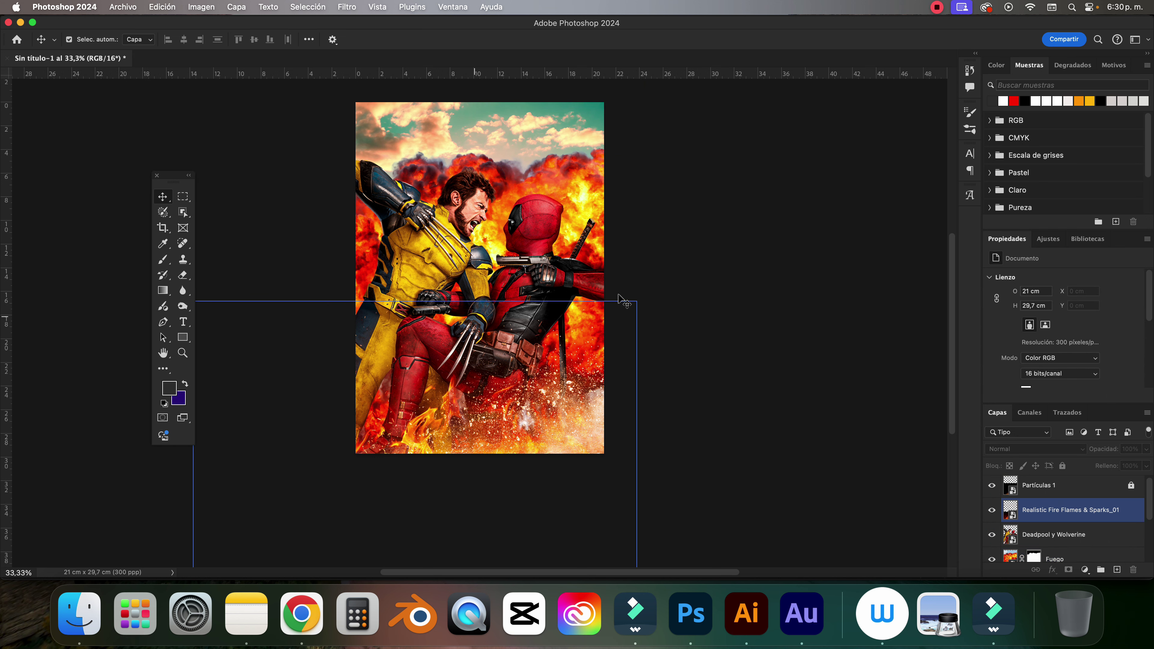
{"action": "left_click", "coordinate": [375, 211]}
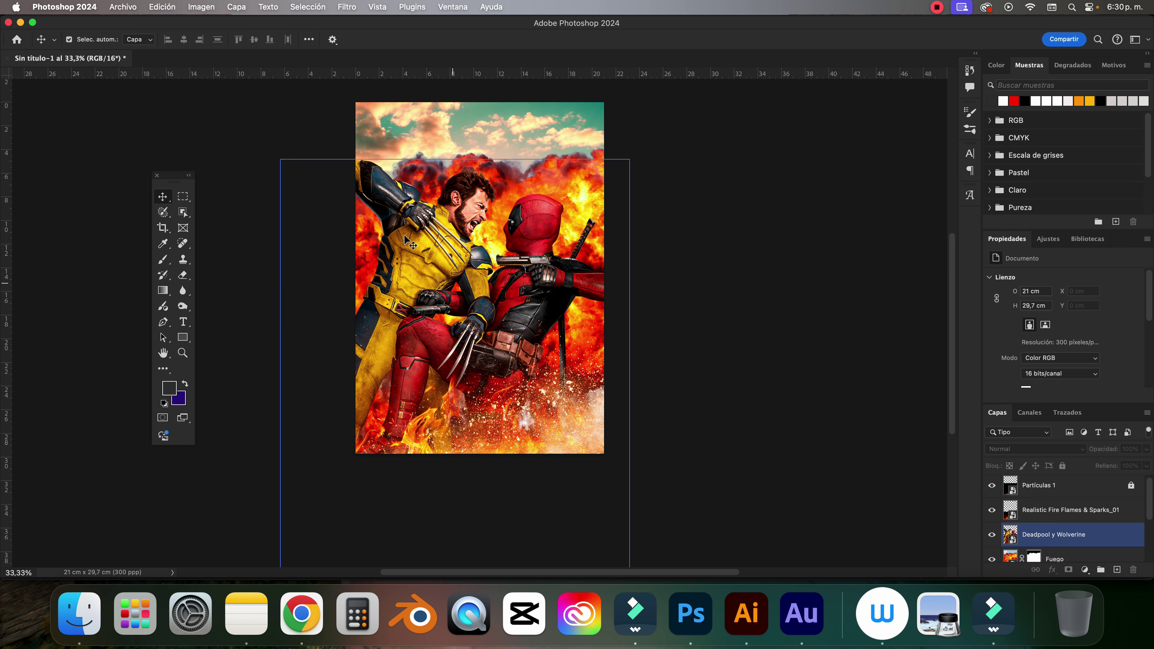
{"action": "left_click", "coordinate": [564, 245]}
{"action": "left_click", "coordinate": [567, 238]}
{"action": "left_click", "coordinate": [1054, 485]}
{"action": "scroll", "coordinate": [1059, 529], "scroll_direction": "down", "scroll_amount": 3}
{"action": "left_click", "coordinate": [1059, 528]}
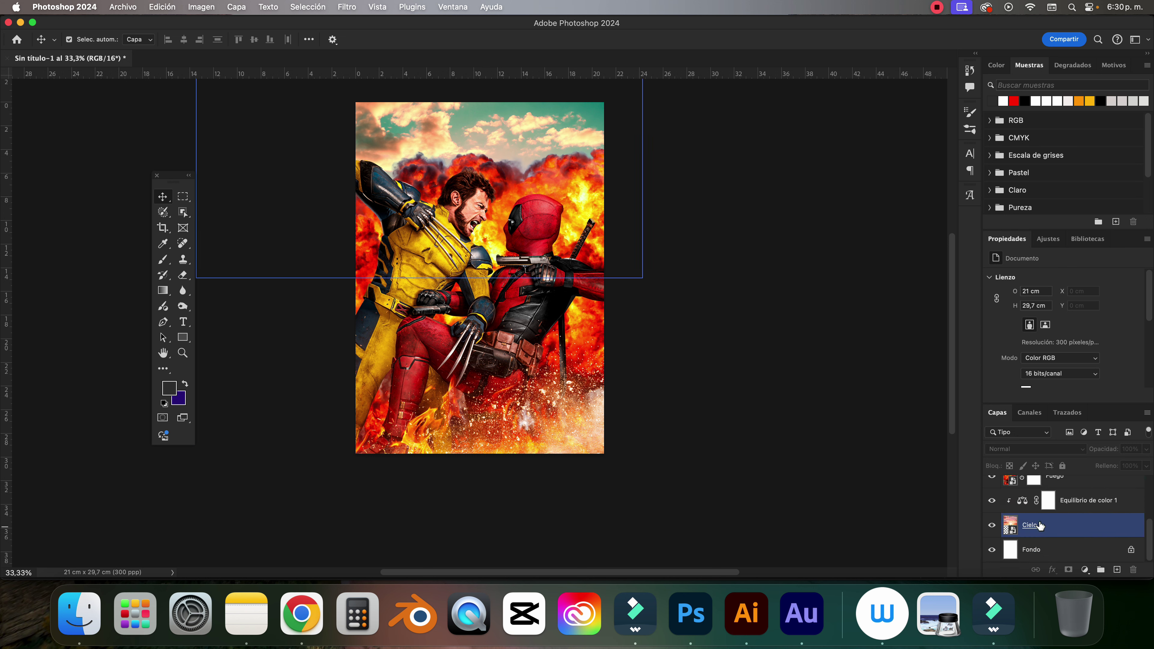
Apply Desenfoque de movimiento to Cielo 1 with angle -12° and distance 45 px.
{"action": "left_click", "coordinate": [342, 6]}
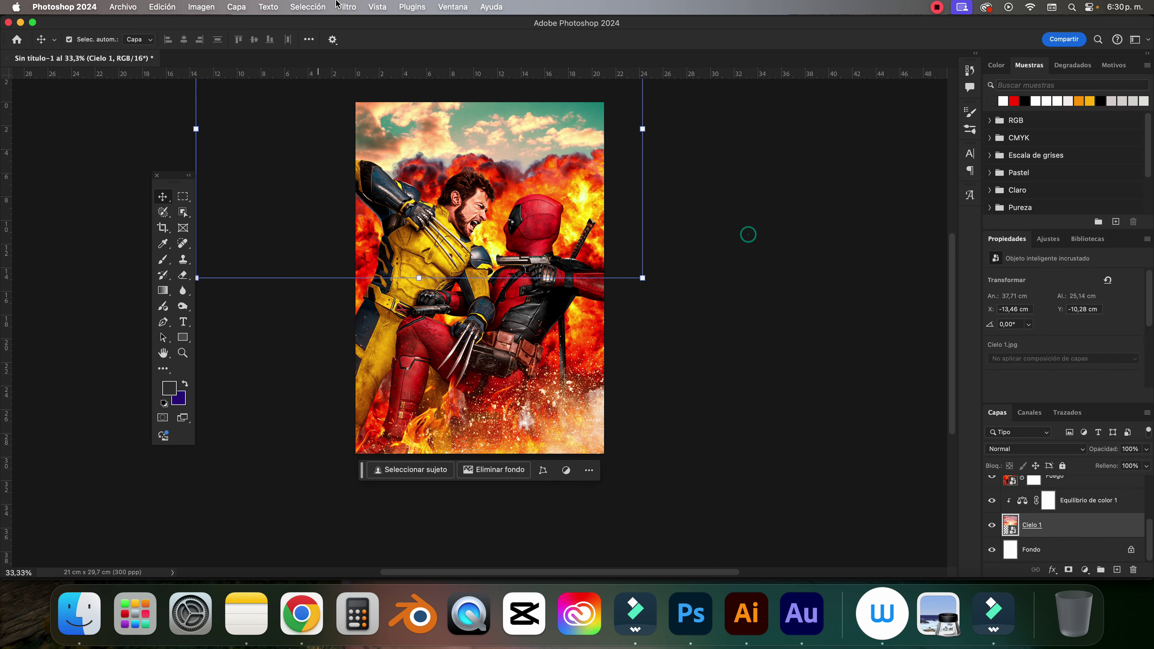
{"action": "left_click", "coordinate": [338, 6]}
{"action": "mouse_move", "coordinate": [364, 191]}
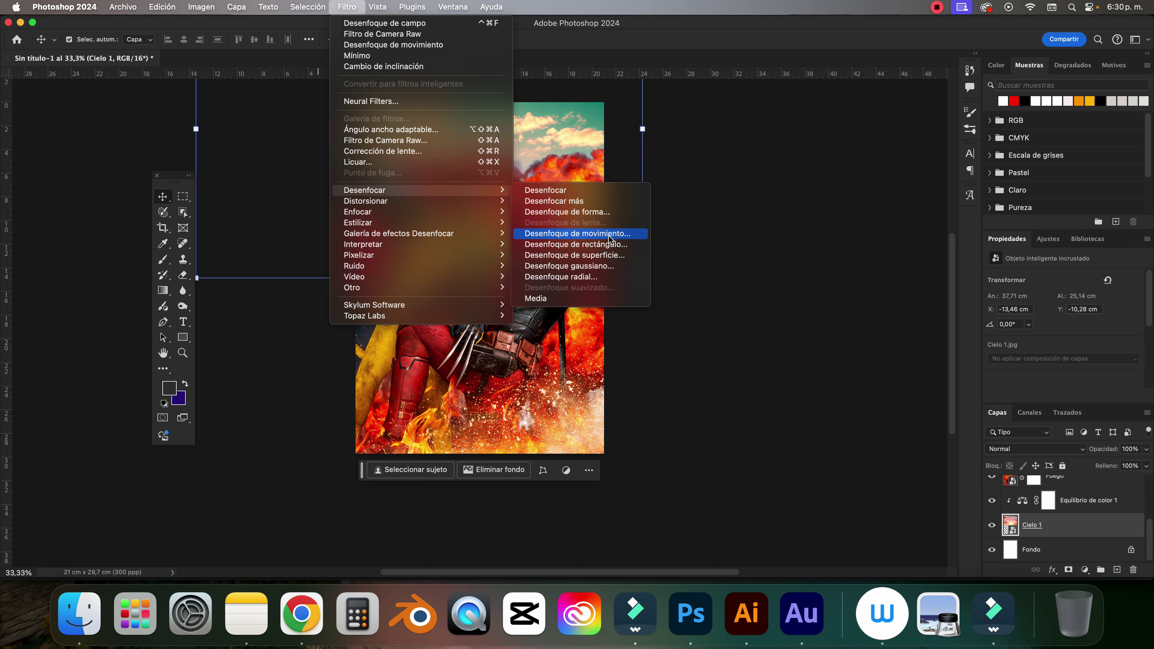
{"action": "left_click", "coordinate": [610, 234]}
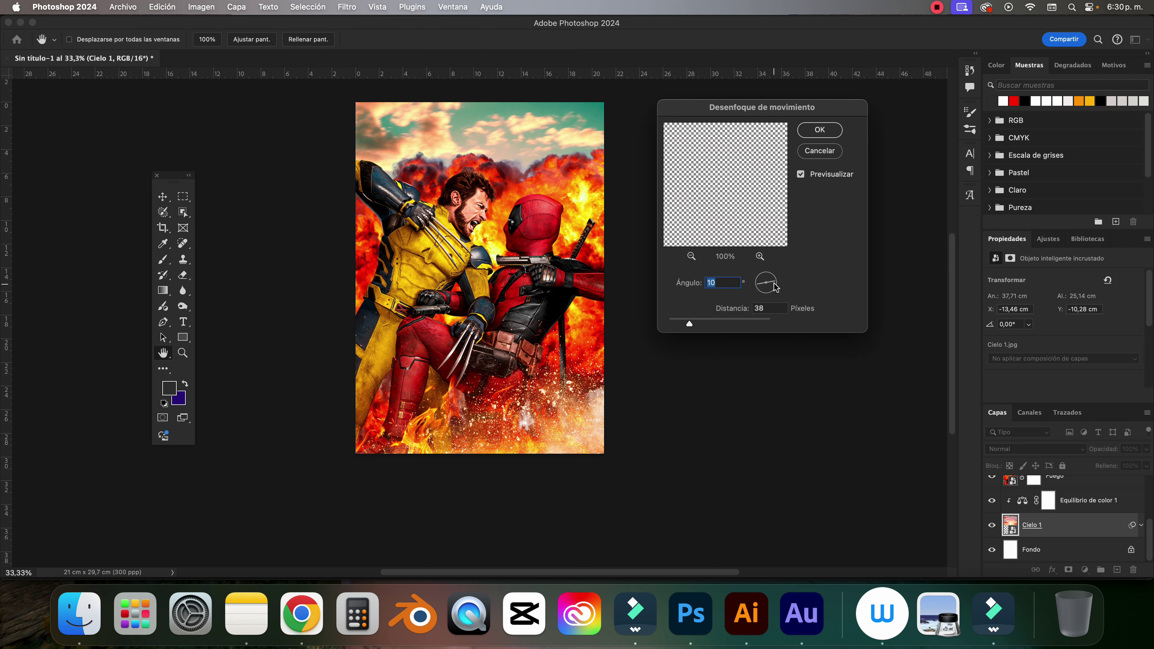
{"action": "left_click_drag", "start_coordinate": [774, 282], "coordinate": [776, 283]}
{"action": "left_click_drag", "start_coordinate": [696, 321], "coordinate": [699, 321]}
{"action": "key", "text": "BackSpace"}
{"action": "left_click", "coordinate": [830, 134]}
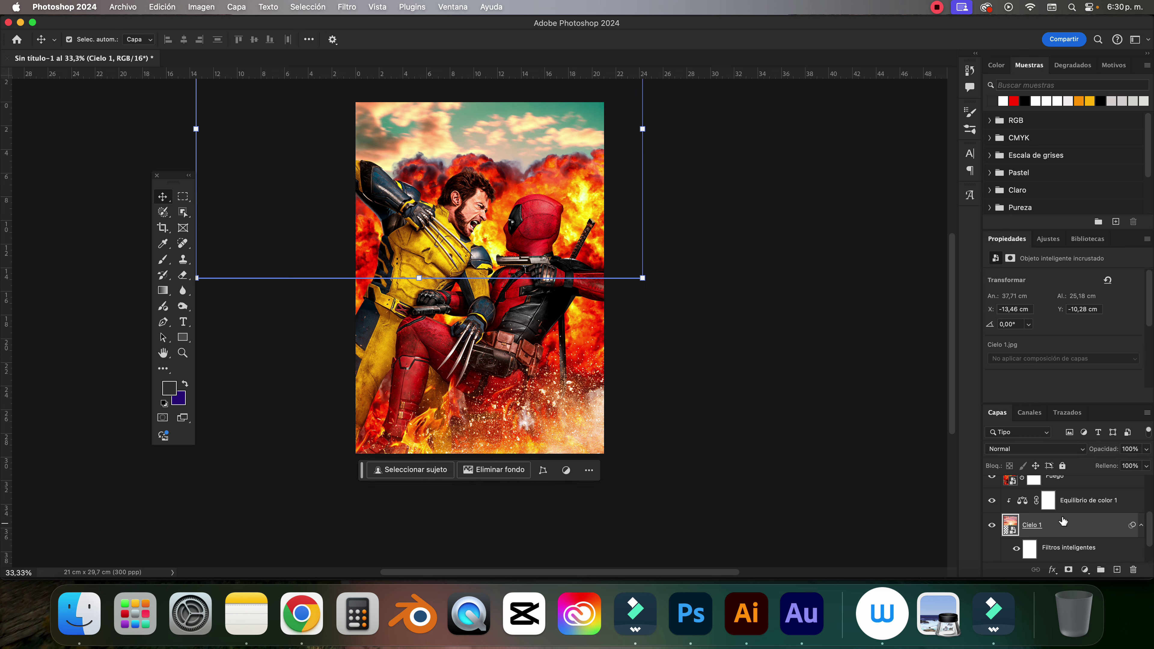
{"action": "left_click", "coordinate": [1024, 499]}
Apply Desenfoque de movimiento to the Fuego layer with a 49 px distance.
{"action": "scroll", "coordinate": [1023, 499], "scroll_direction": "up", "scroll_amount": 2}
{"action": "left_click", "coordinate": [1055, 523]}
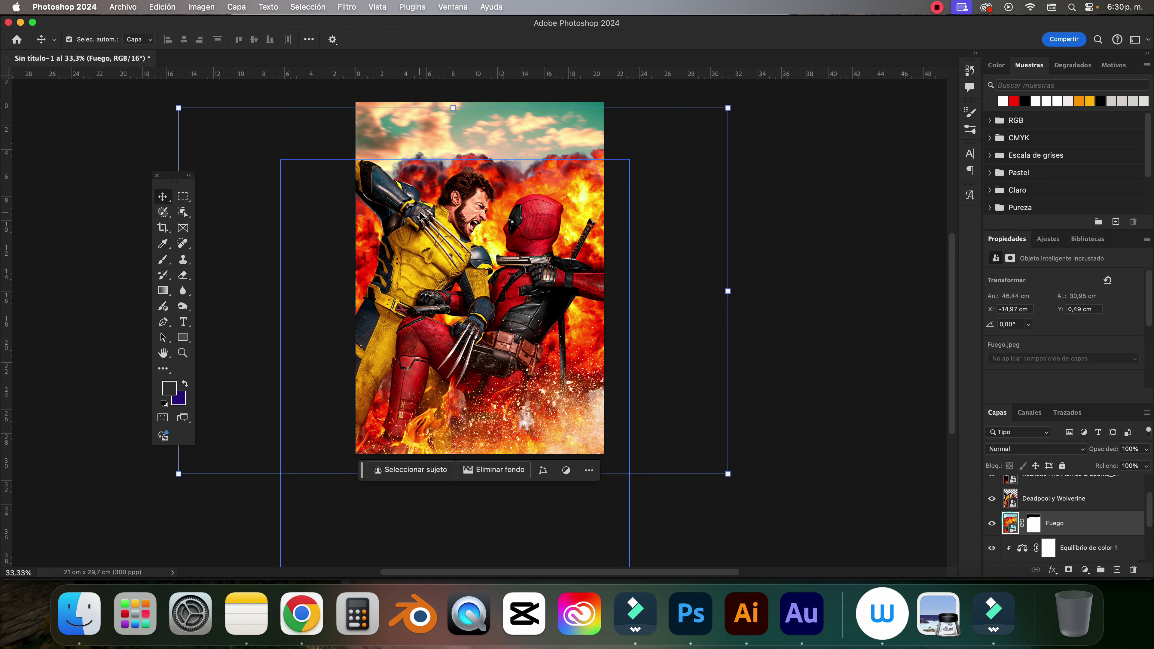
{"action": "left_click", "coordinate": [347, 5]}
{"action": "mouse_move", "coordinate": [365, 190]}
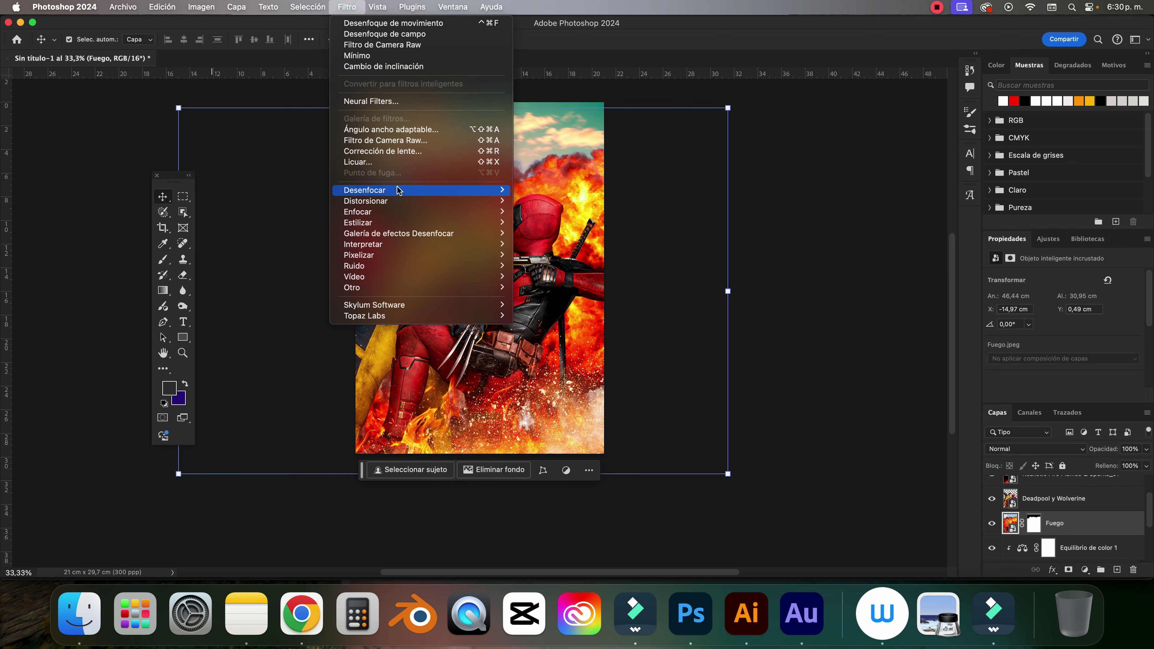
{"action": "left_click", "coordinate": [600, 233]}
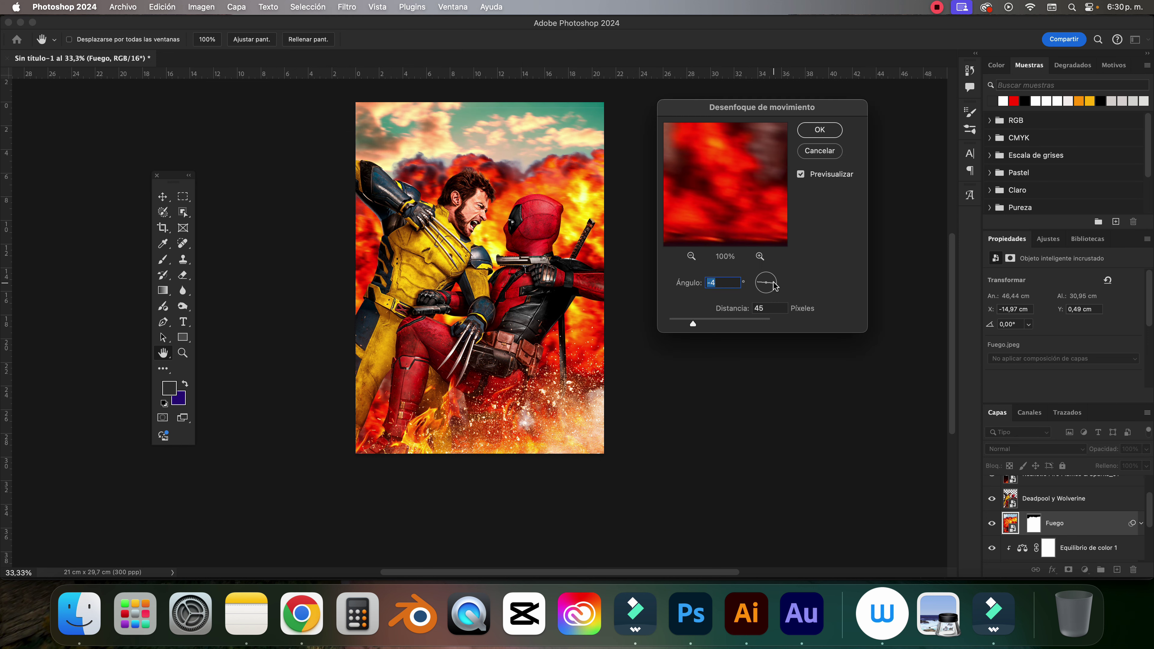
{"action": "left_click_drag", "start_coordinate": [693, 323], "coordinate": [701, 323]}
{"action": "left_click", "coordinate": [696, 324]}
{"action": "left_click", "coordinate": [820, 130]}
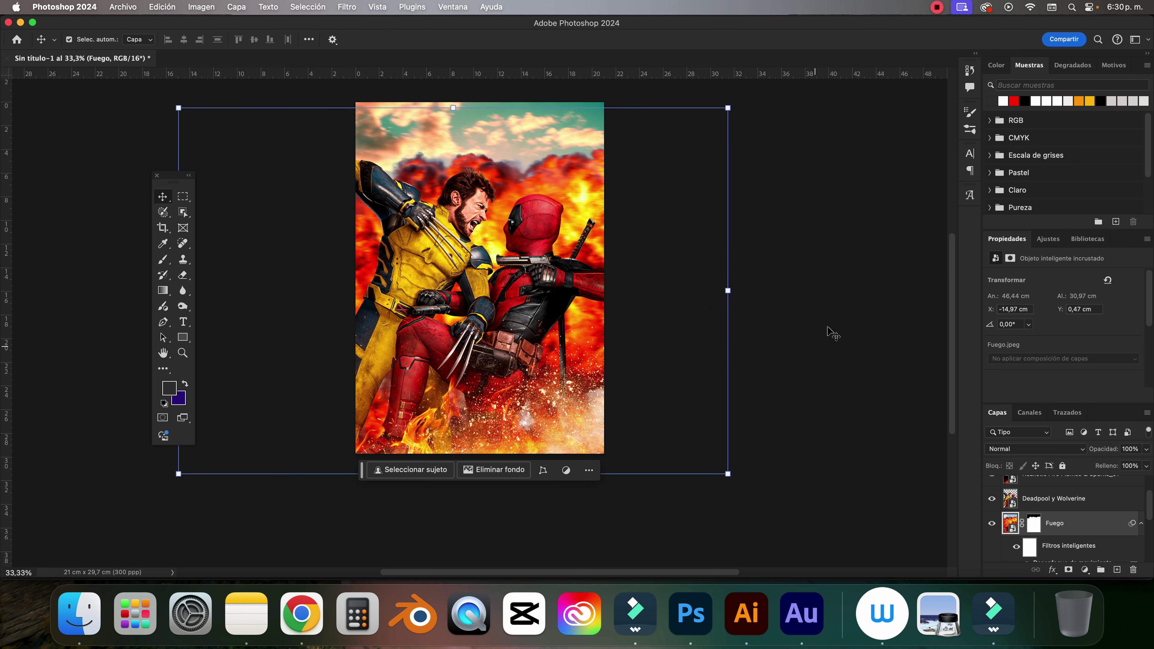
Rename the Realistic Fire Flames & Sparks_01 layer to Llamas Fuego.
{"action": "left_click", "coordinate": [1059, 480]}
{"action": "scroll", "coordinate": [1059, 518], "scroll_direction": "up", "scroll_amount": 1}
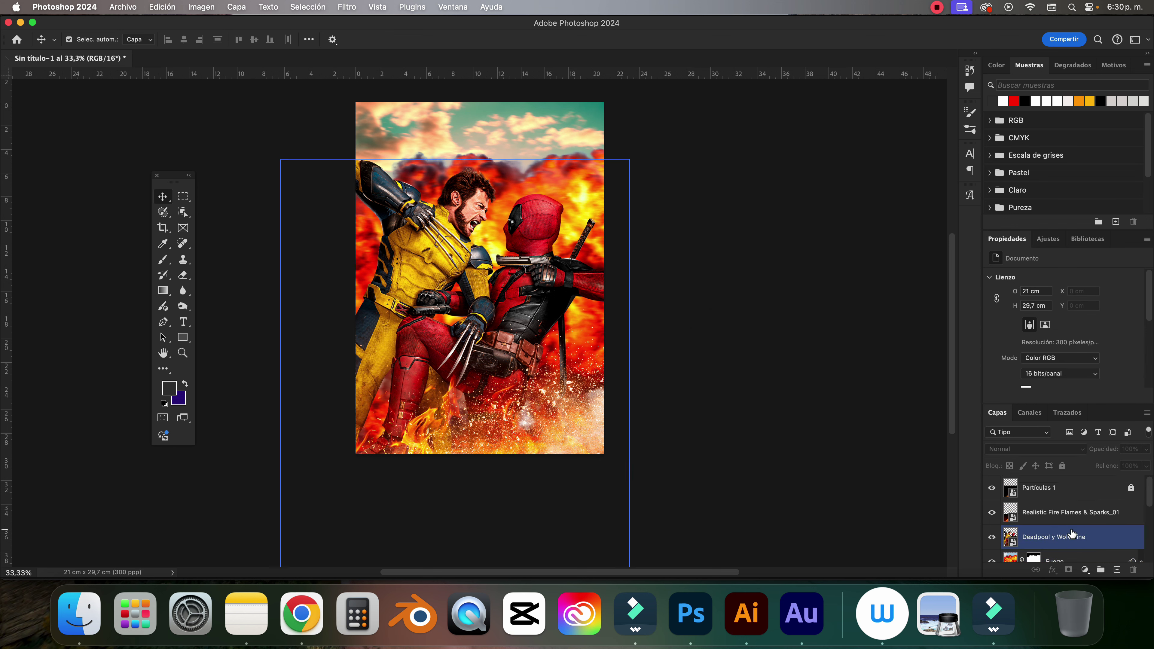
{"action": "left_click", "coordinate": [1060, 519]}
{"action": "double_click", "coordinate": [1061, 513]}
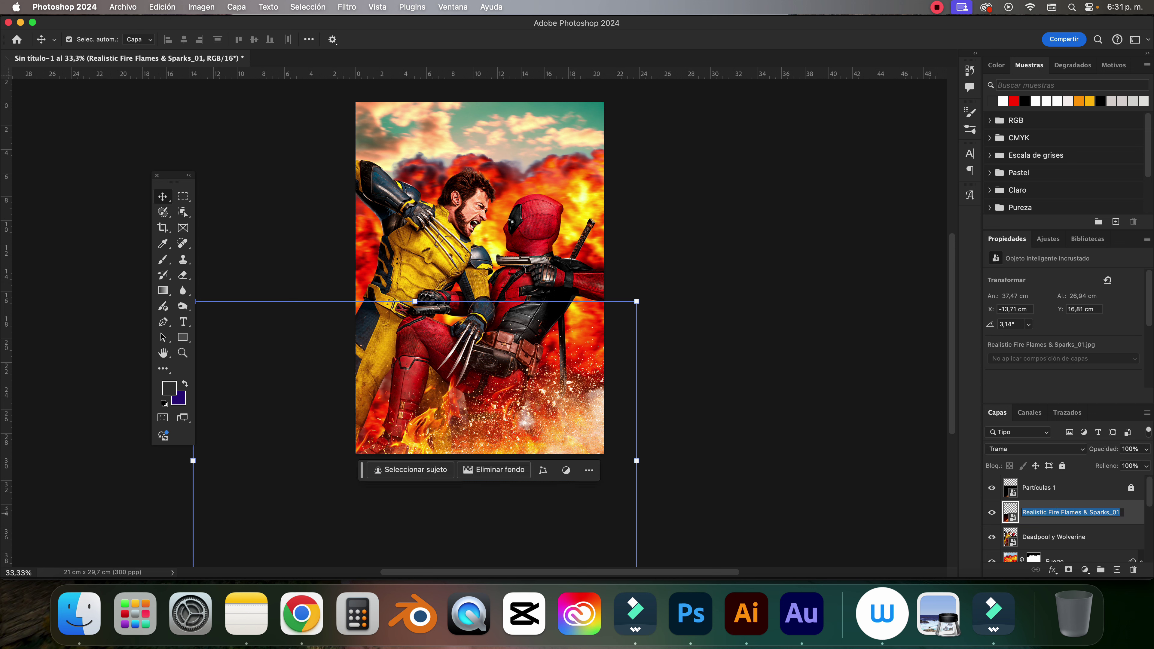
{"action": "key", "text": "BackSpace"}
{"action": "type", "text": "Llamas Fuego"}
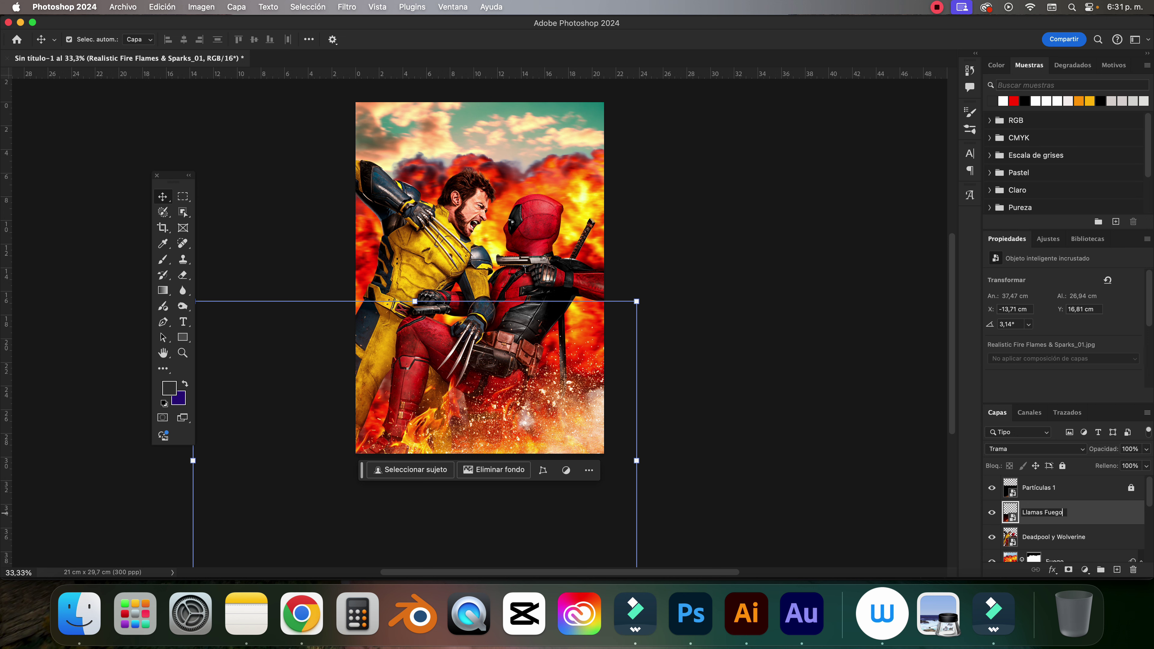
{"action": "key", "text": "Return"}
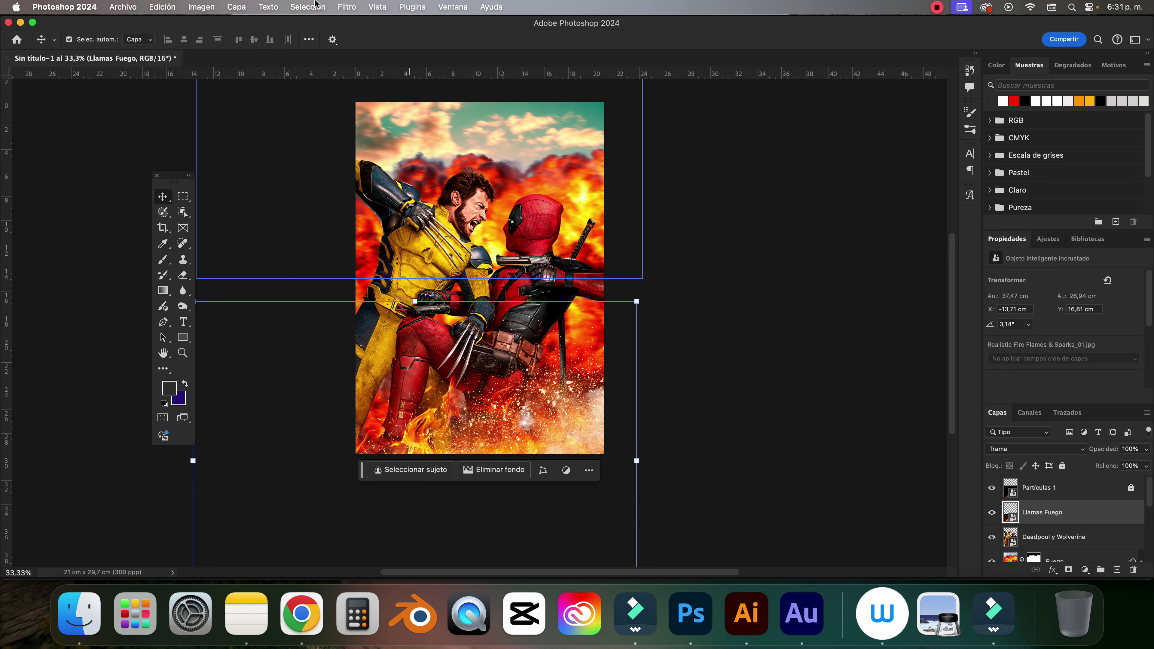
Give Llamas Fuego a Desenfoque de movimiento of -2° and 34 px.
{"action": "left_click", "coordinate": [346, 7]}
{"action": "mouse_move", "coordinate": [364, 190]}
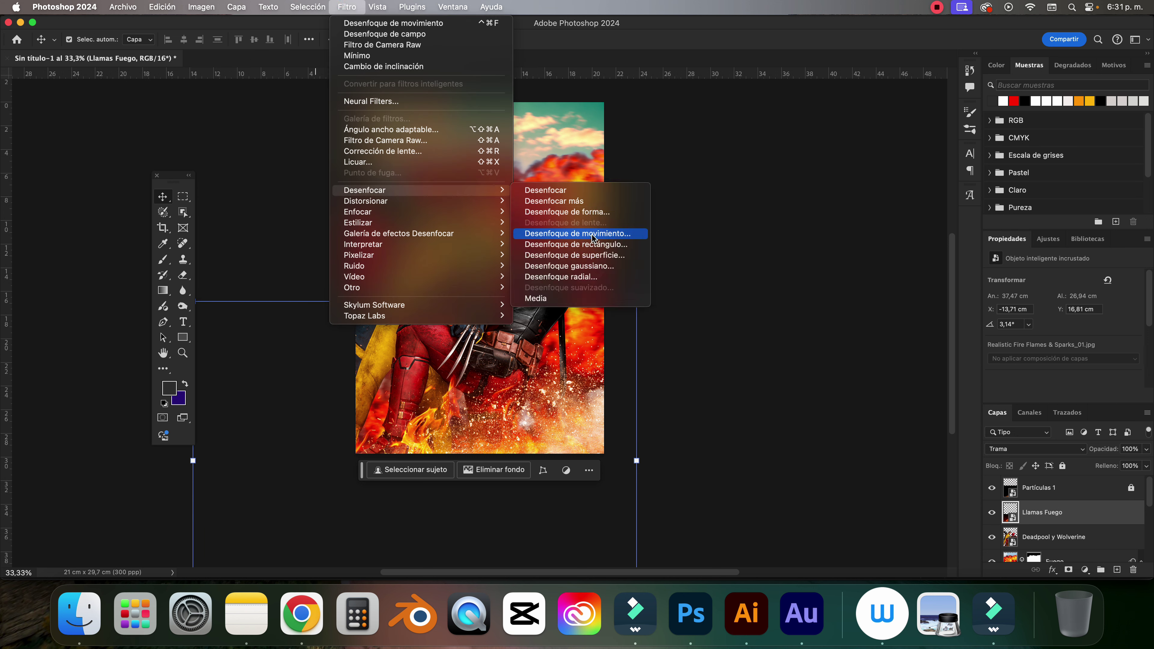
{"action": "left_click", "coordinate": [593, 234]}
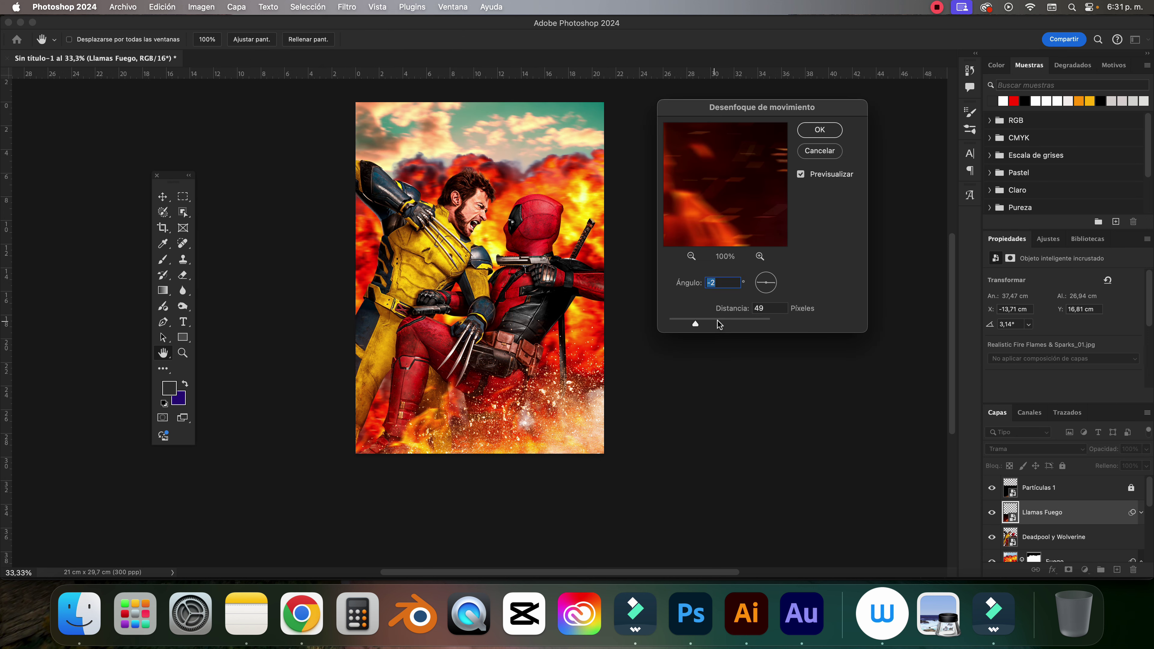
{"action": "key", "text": "Tab"}
{"action": "left_click_drag", "start_coordinate": [695, 323], "coordinate": [687, 322]}
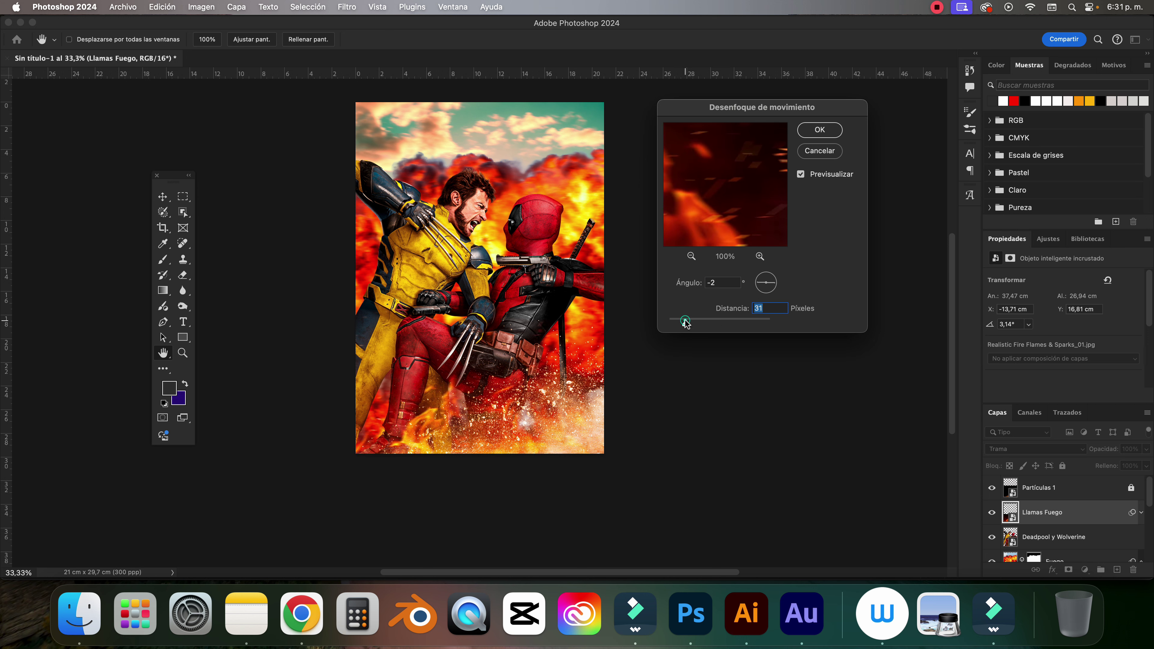
{"action": "left_click", "coordinate": [820, 129]}
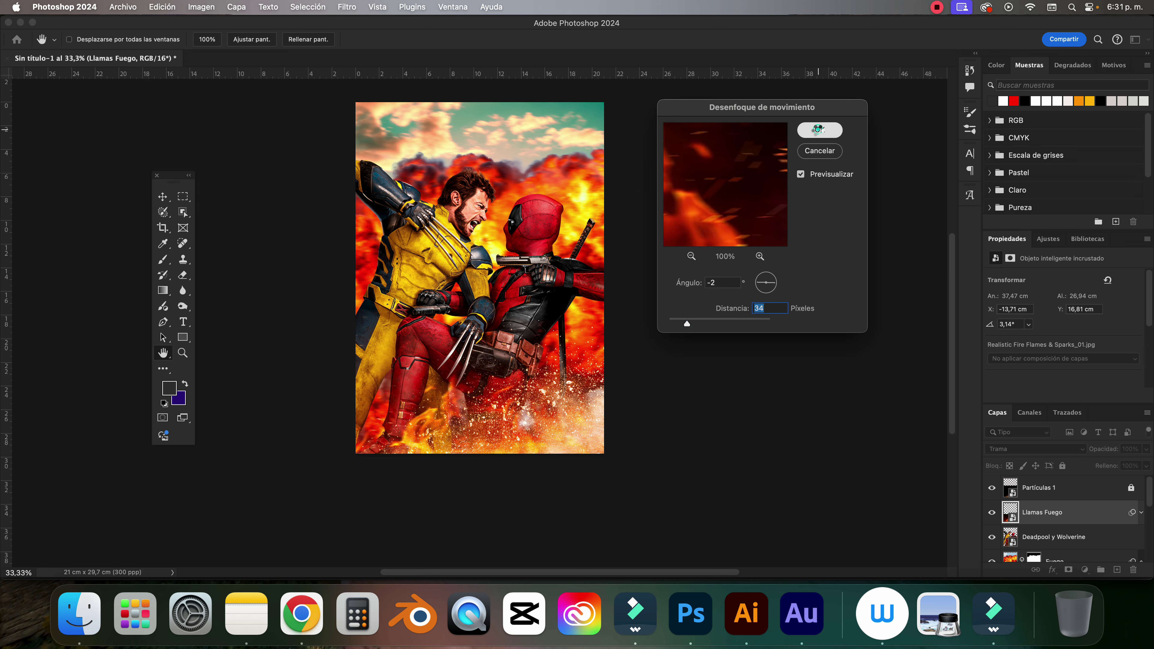
{"action": "double_click", "coordinate": [1035, 511]}
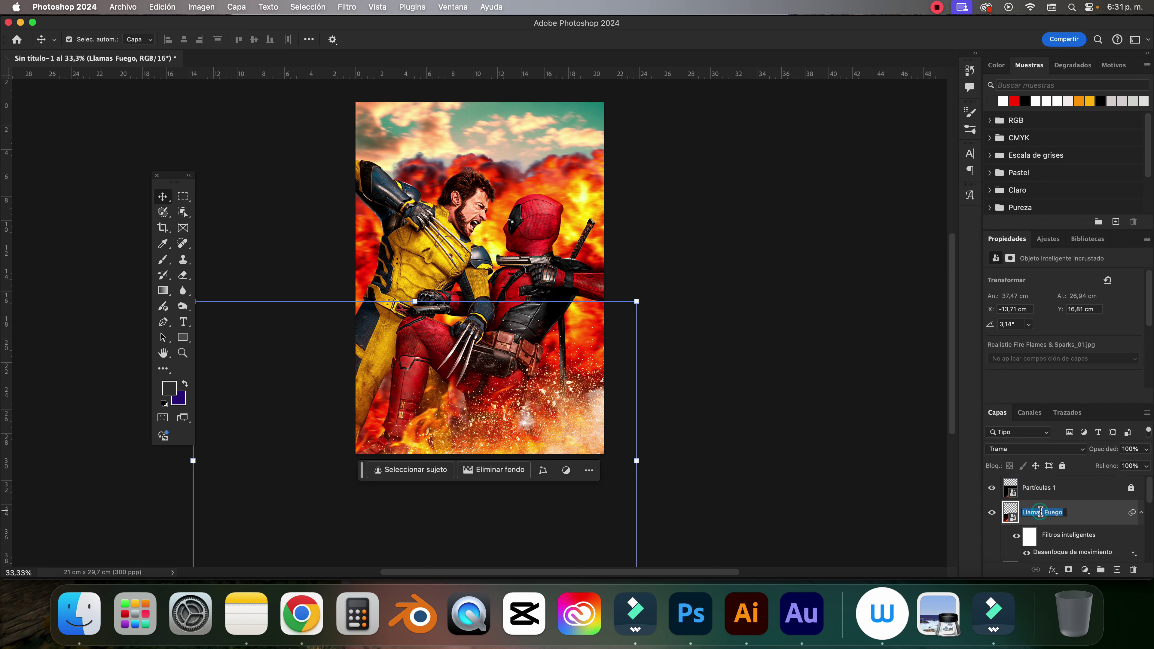
Rename the flames layer Llamas Fuego 1 and duplicate it as Llamas Fuego 2.
{"action": "key", "text": "Right"}
{"action": "type", "text": "1"}
{"action": "key", "text": "Return"}
{"action": "key", "text": "super+j"}
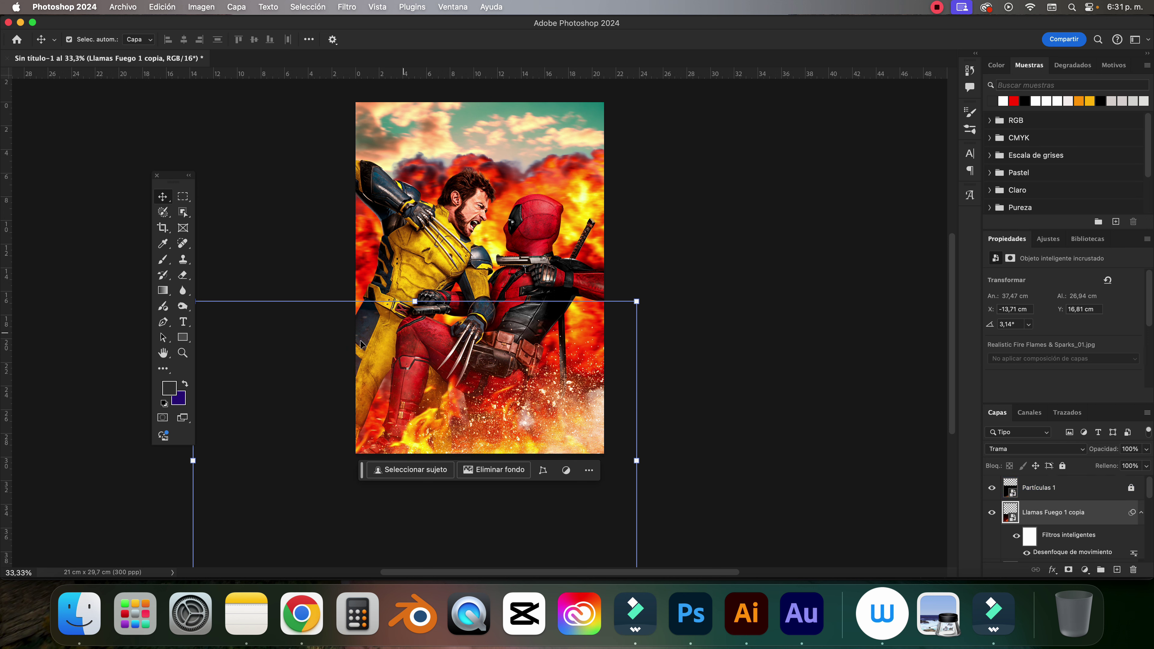
{"action": "left_click", "coordinate": [749, 370]}
{"action": "left_click", "coordinate": [1045, 488]}
{"action": "left_click", "coordinate": [1053, 513]}
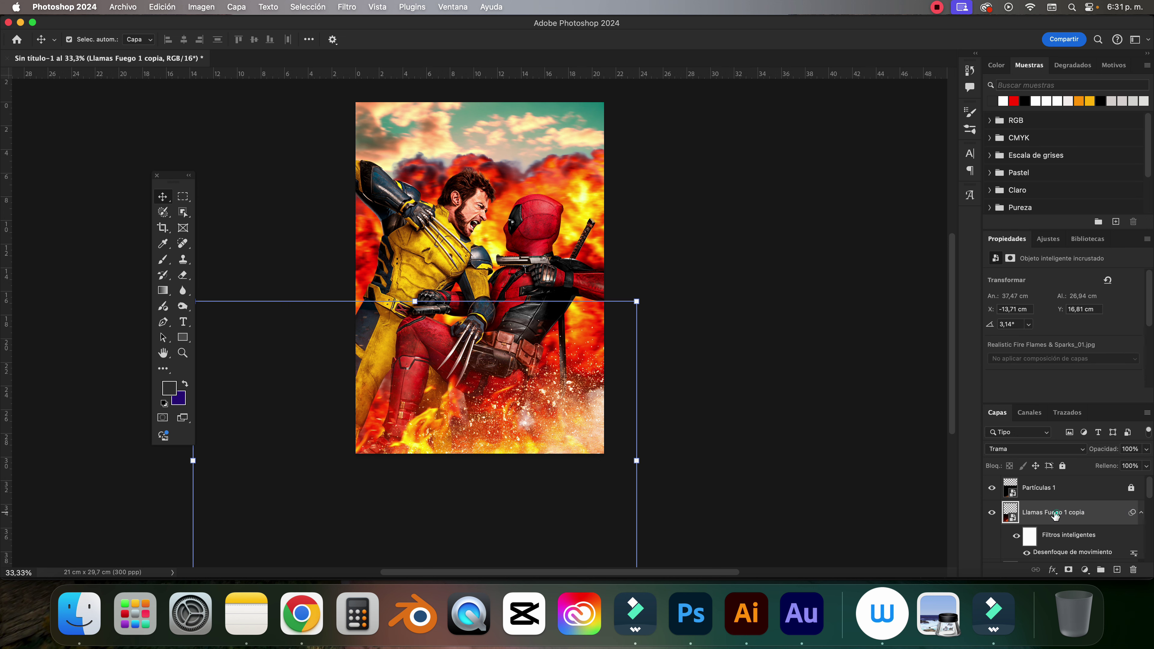
{"action": "double_click", "coordinate": [1053, 513]}
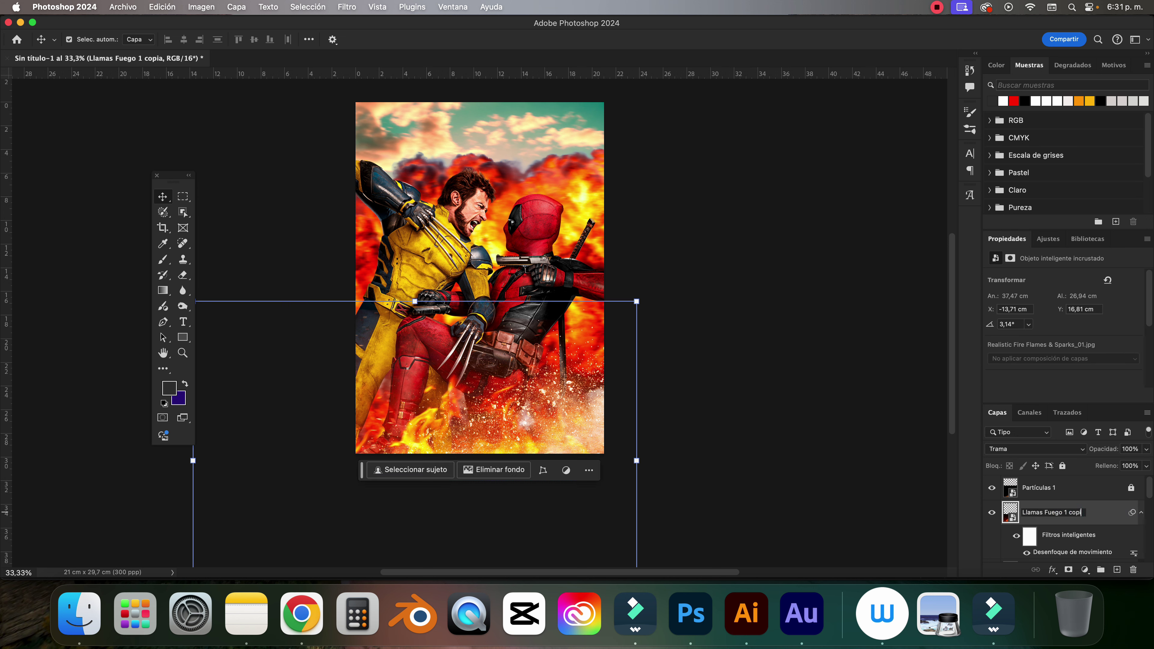
{"action": "type", "text": "2"}
{"action": "key", "text": "Return"}
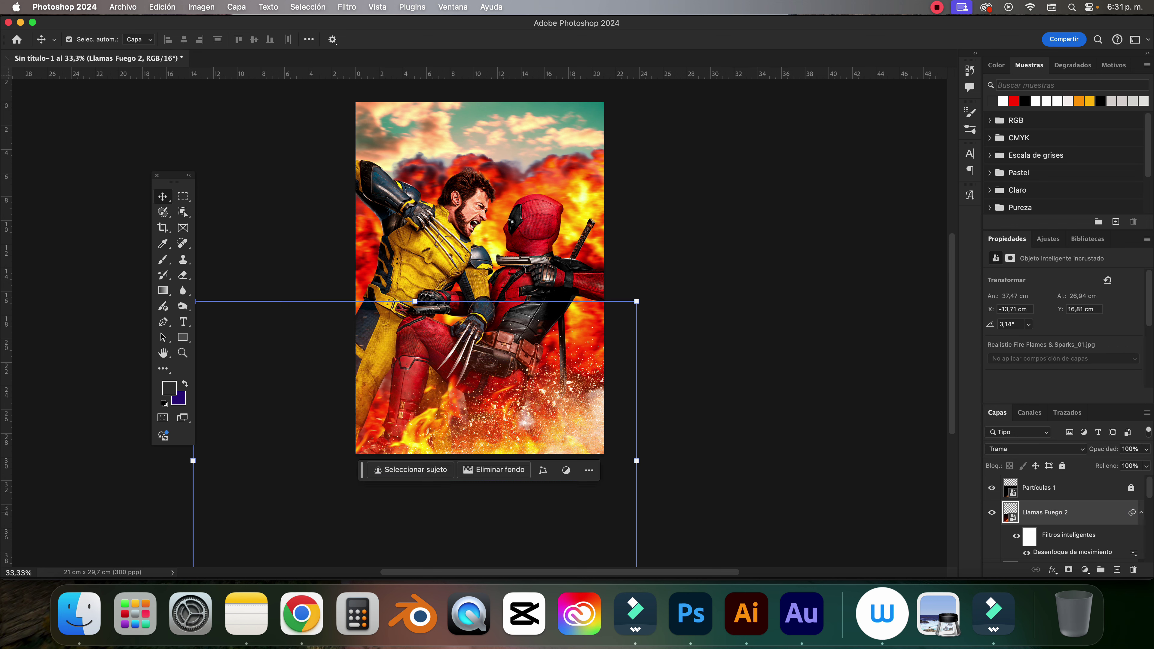
Mask Llamas Fuego 2 and paint black over Wolverine's chest with a 563 px brush.
{"action": "left_click", "coordinate": [1072, 568]}
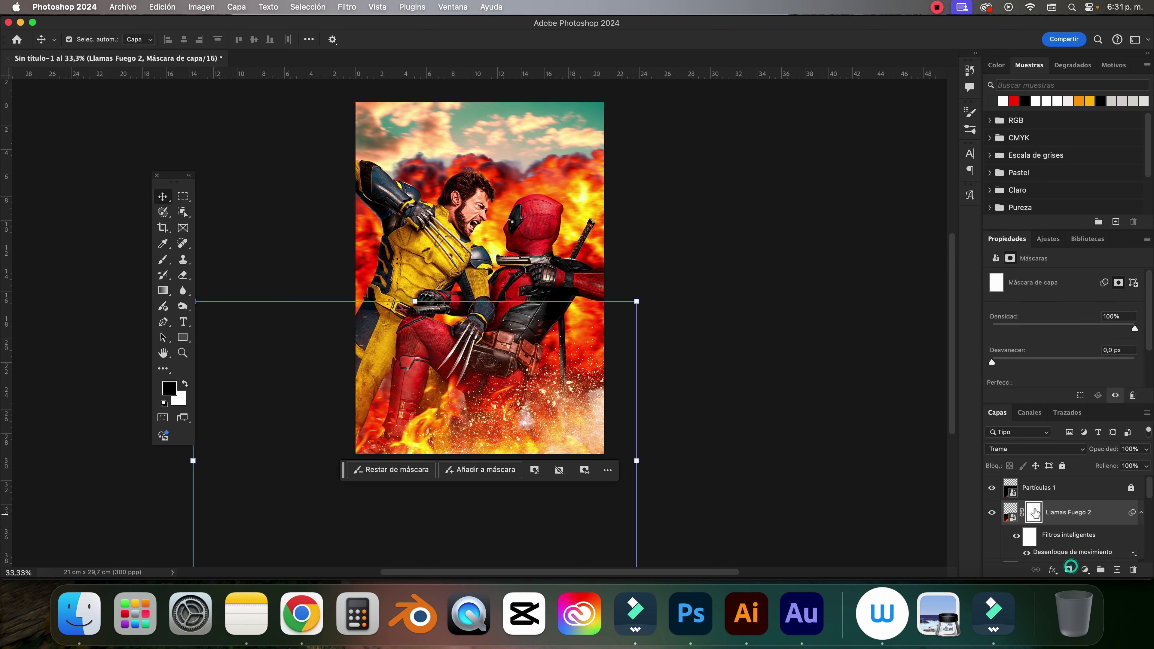
{"action": "key", "text": "b"}
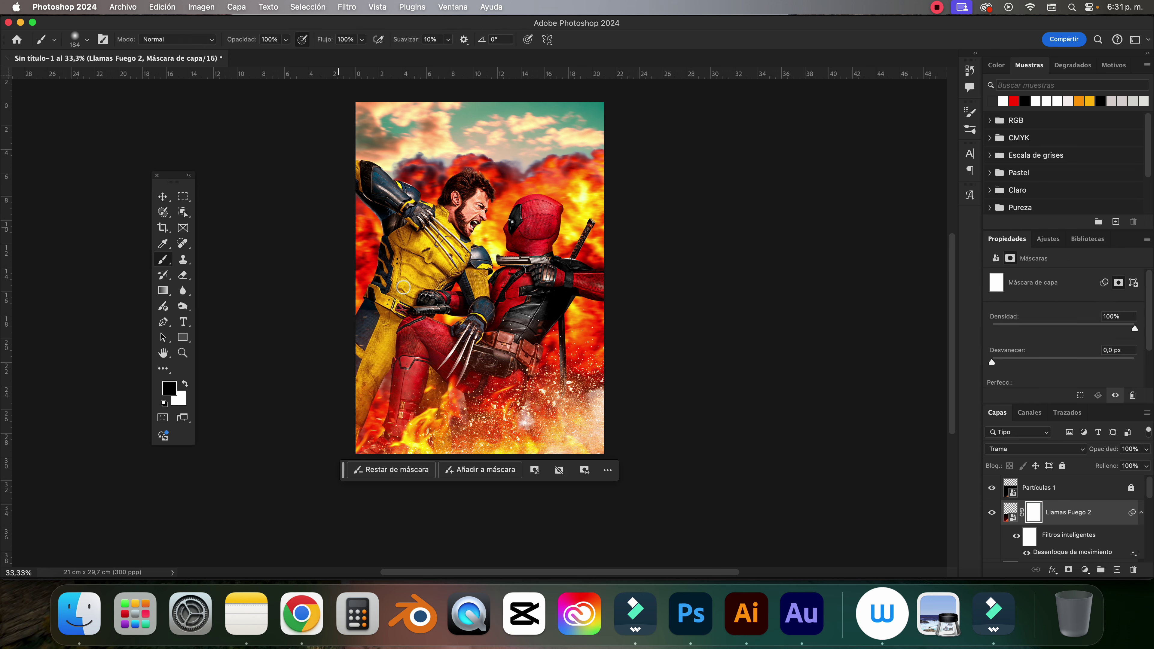
{"action": "mouse_move", "coordinate": [403, 287]}
{"action": "left_mouse_down"}
{"action": "mouse_move", "coordinate": [440, 294]}
{"action": "mouse_move", "coordinate": [399, 309]}
{"action": "left_mouse_up"}
{"action": "key", "text": "super+plus"}
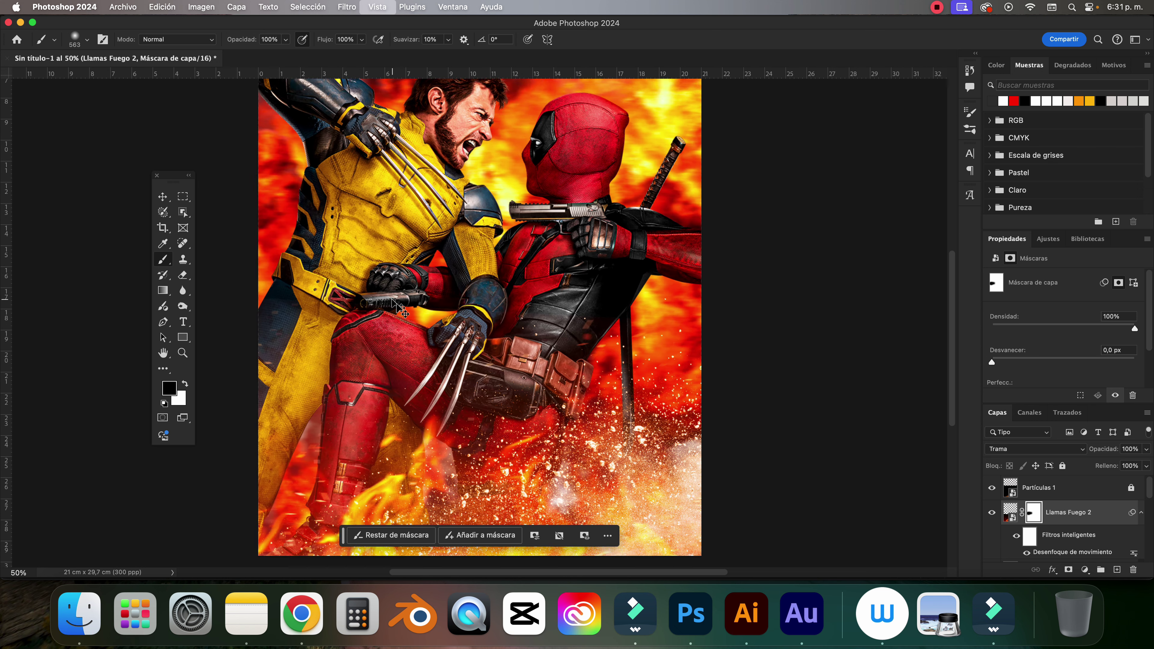
{"action": "key", "text": "super+plus"}
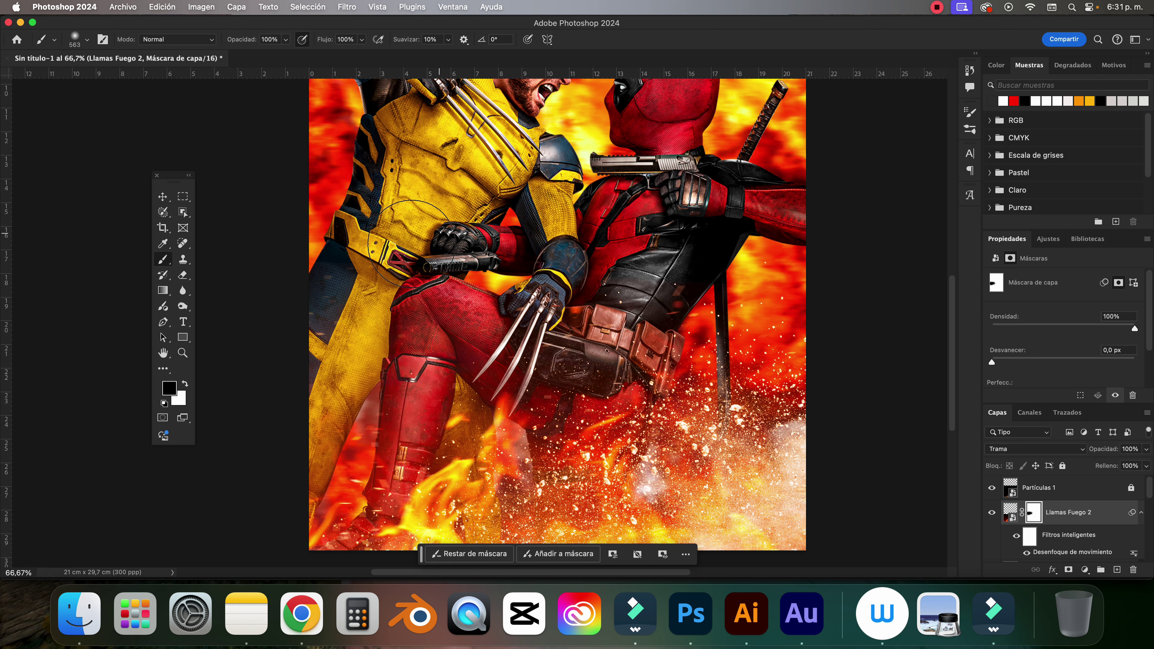
{"action": "left_click_drag", "start_coordinate": [451, 240], "coordinate": [400, 209]}
{"action": "scroll", "coordinate": [1047, 518], "scroll_direction": "down", "scroll_amount": 2}
Mask Llamas Fuego 1 and paint its flames away from both heroes' chests.
{"action": "left_click", "coordinate": [1059, 516]}
{"action": "left_click", "coordinate": [1069, 569]}
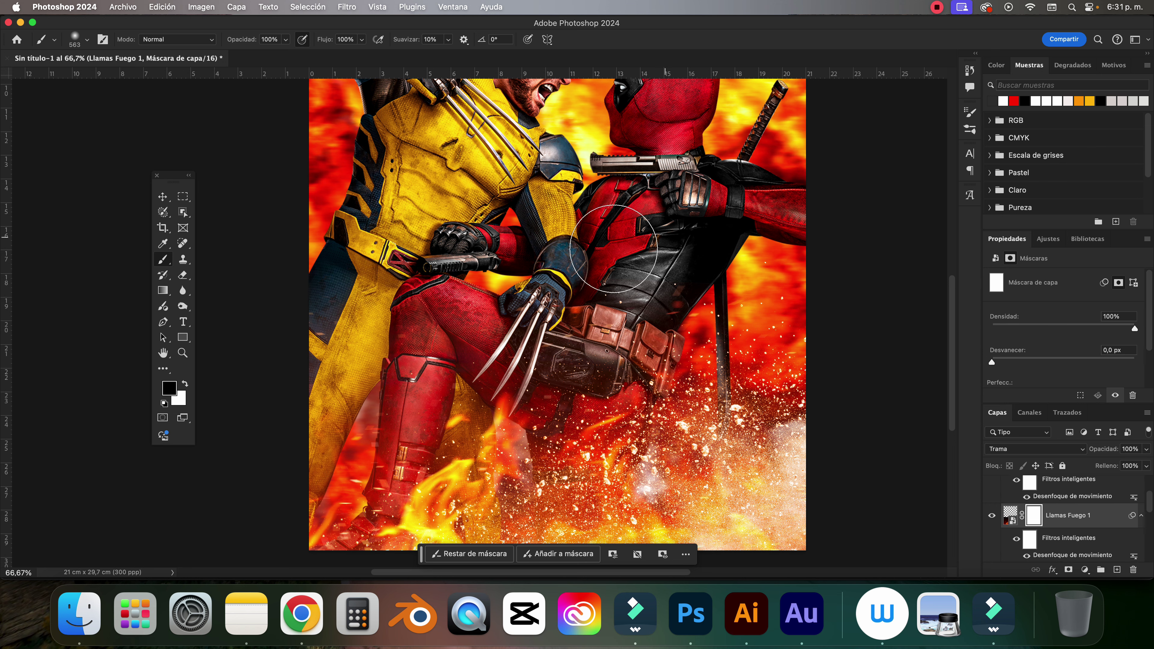
{"action": "left_click_drag", "start_coordinate": [857, 197], "coordinate": [309, 245]}
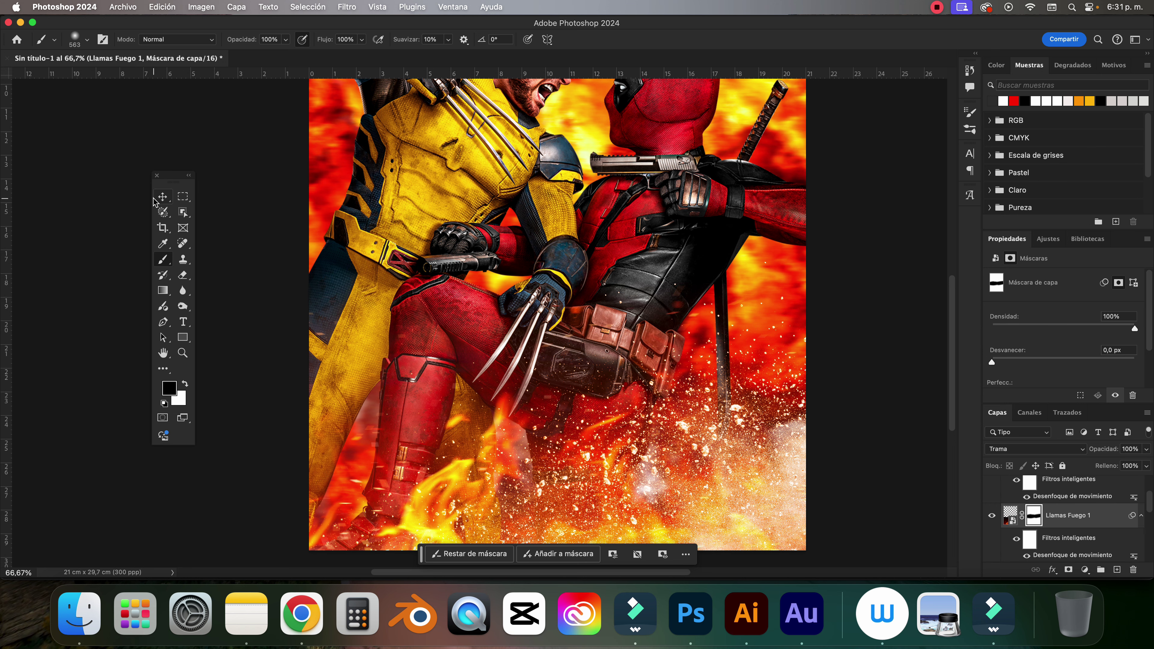
{"action": "left_click", "coordinate": [163, 197]}
{"action": "left_click", "coordinate": [906, 379]}
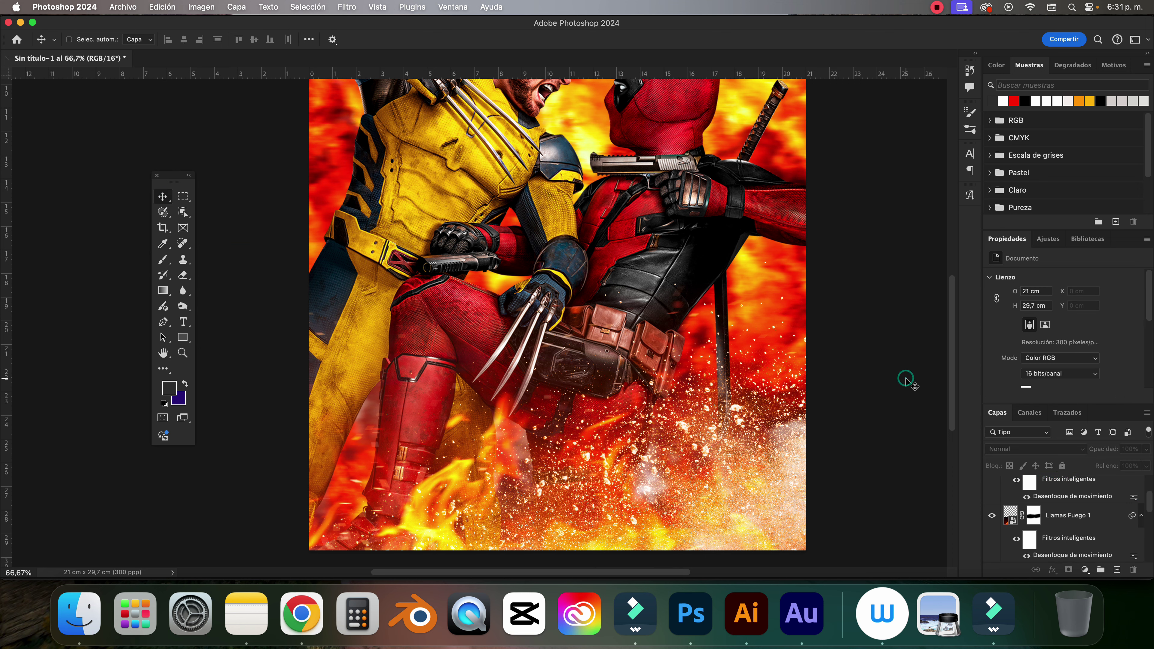
Add an Exposición adjustment layer above the Deadpool y Wolverine layer.
{"action": "key", "text": "super+minus"}
{"action": "scroll", "coordinate": [773, 244], "scroll_direction": "up", "scroll_amount": 2}
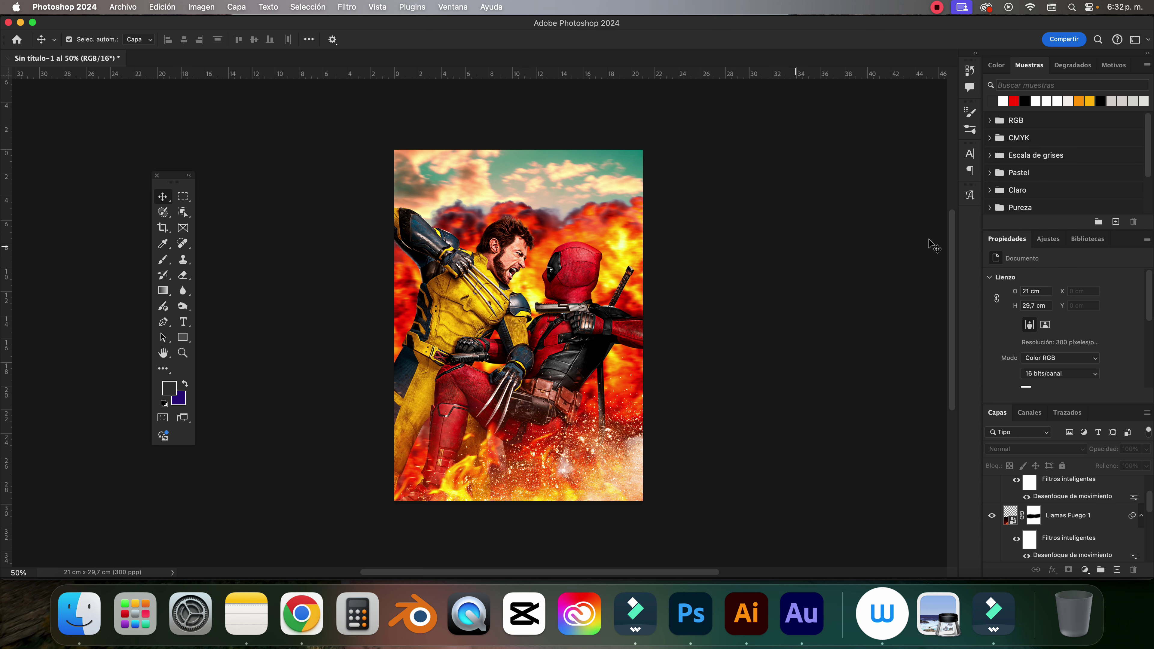
{"action": "left_click", "coordinate": [1064, 489]}
{"action": "scroll", "coordinate": [1059, 546], "scroll_direction": "up", "scroll_amount": 3}
{"action": "scroll", "coordinate": [1061, 525], "scroll_direction": "down", "scroll_amount": 2}
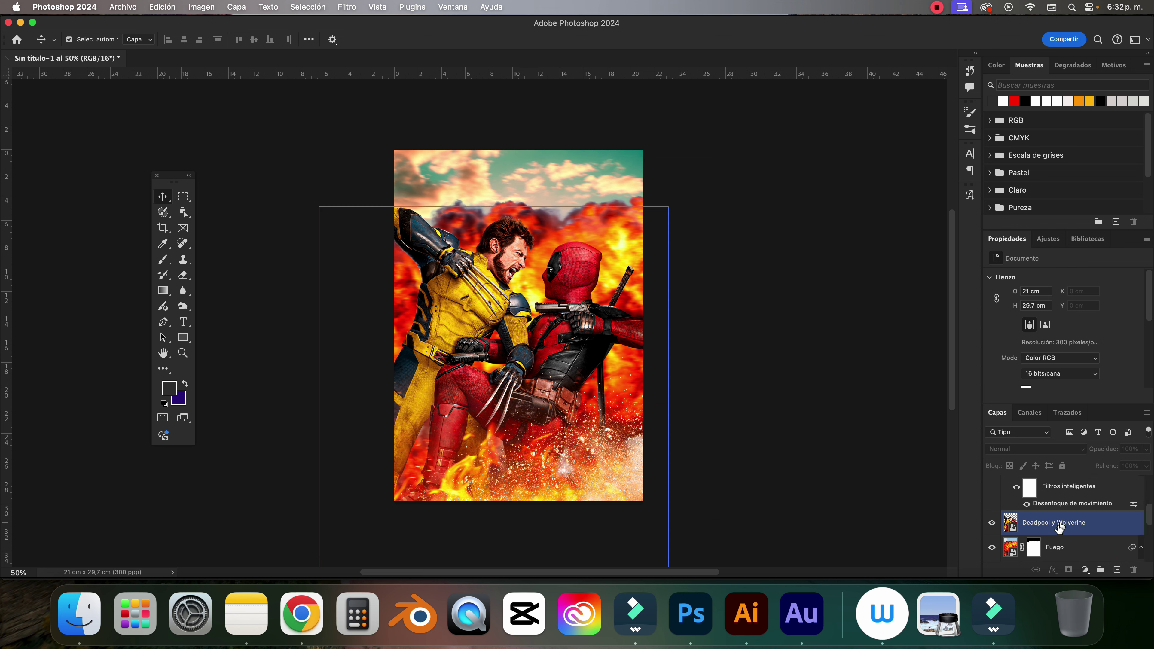
{"action": "left_click", "coordinate": [1055, 527]}
{"action": "key", "text": "ctrl+plus"}
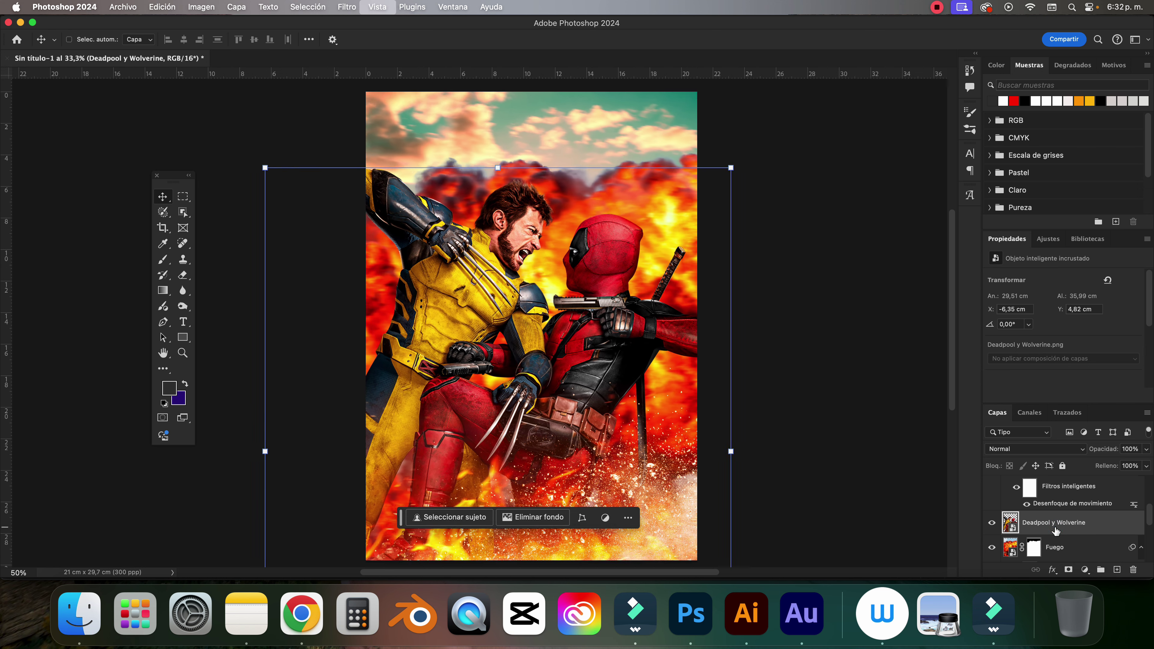
{"action": "left_click", "coordinate": [1073, 548]}
{"action": "left_click", "coordinate": [1086, 570]}
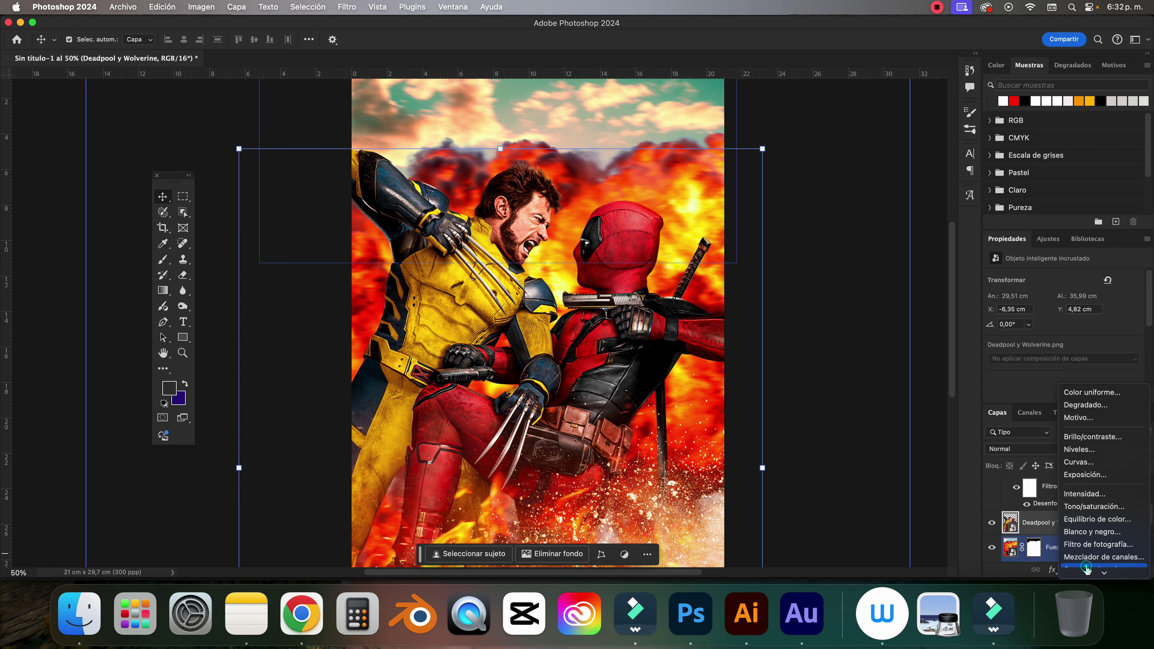
{"action": "left_click", "coordinate": [1088, 476]}
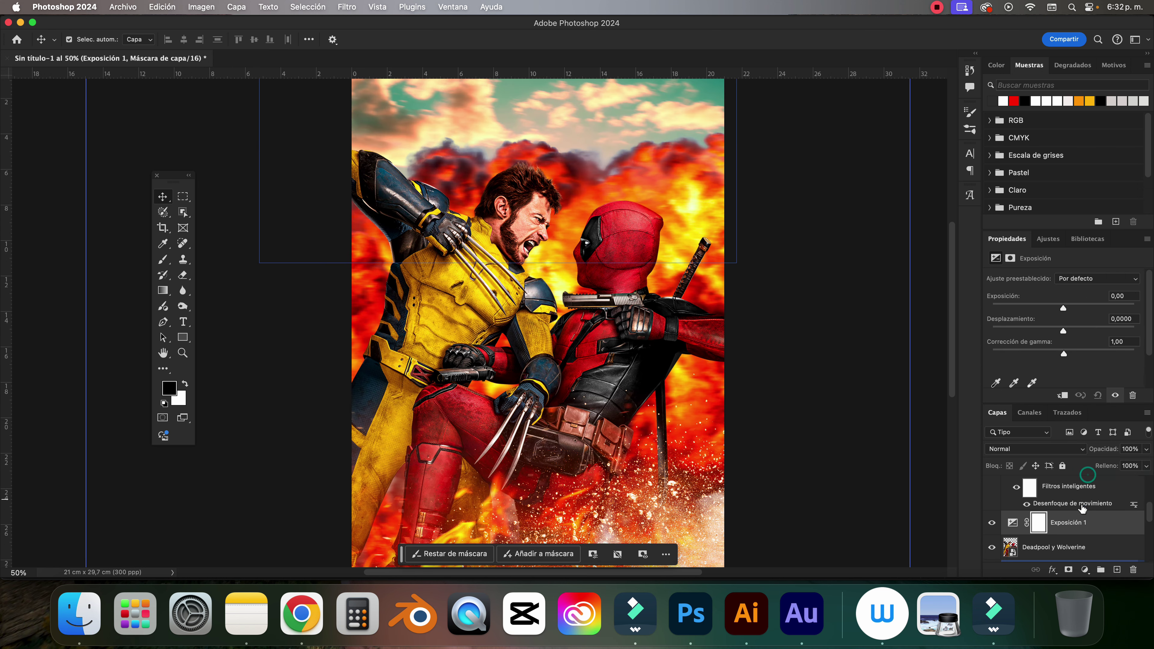
Rename it Luces, clip it to Deadpool y Wolverine, and set exposure to about +1,12.
{"action": "double_click", "coordinate": [1073, 501]}
{"action": "key", "text": "BackSpace"}
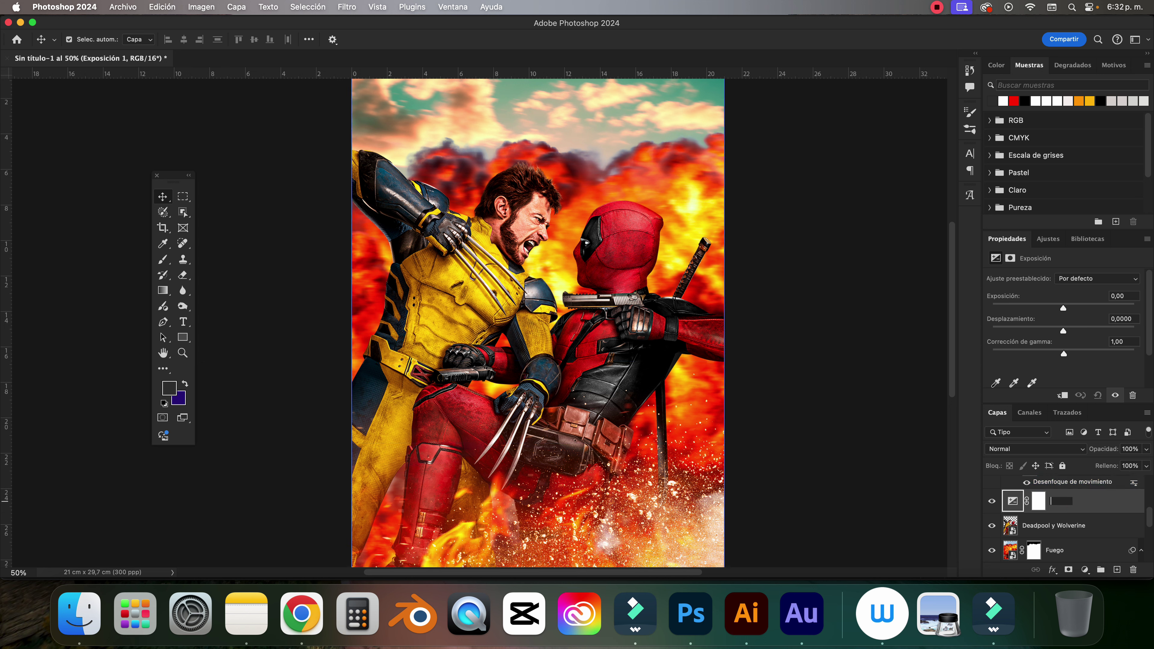
{"action": "type", "text": "Luces"}
{"action": "key", "text": "Return"}
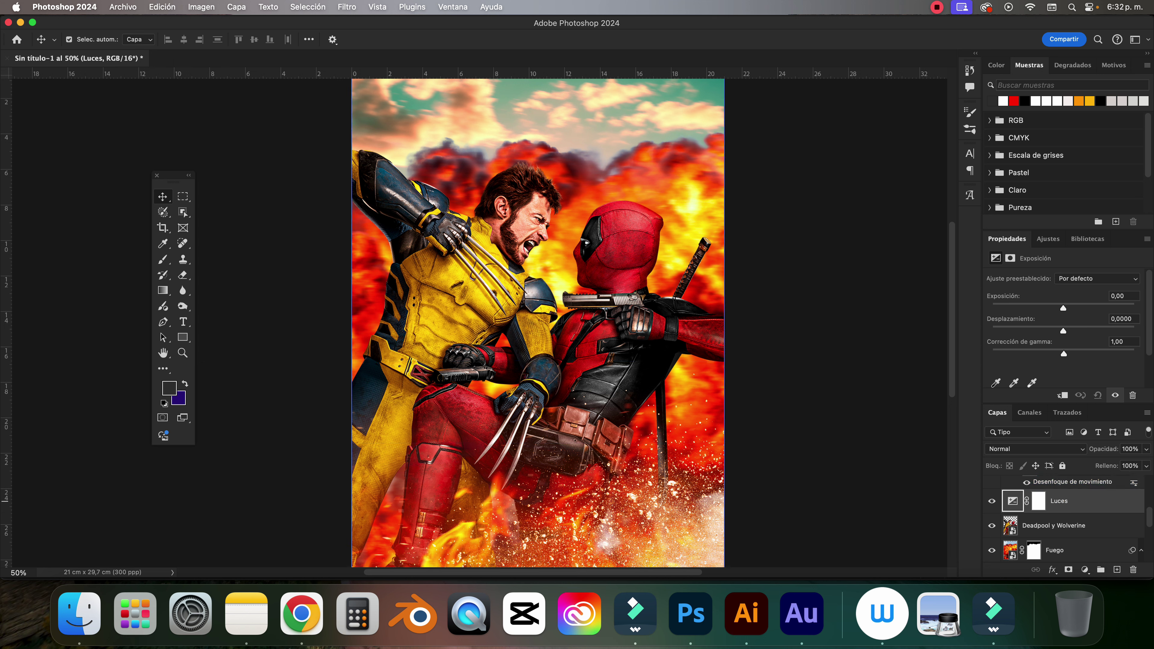
{"action": "left_click", "coordinate": [1075, 510], "text": "alt"}
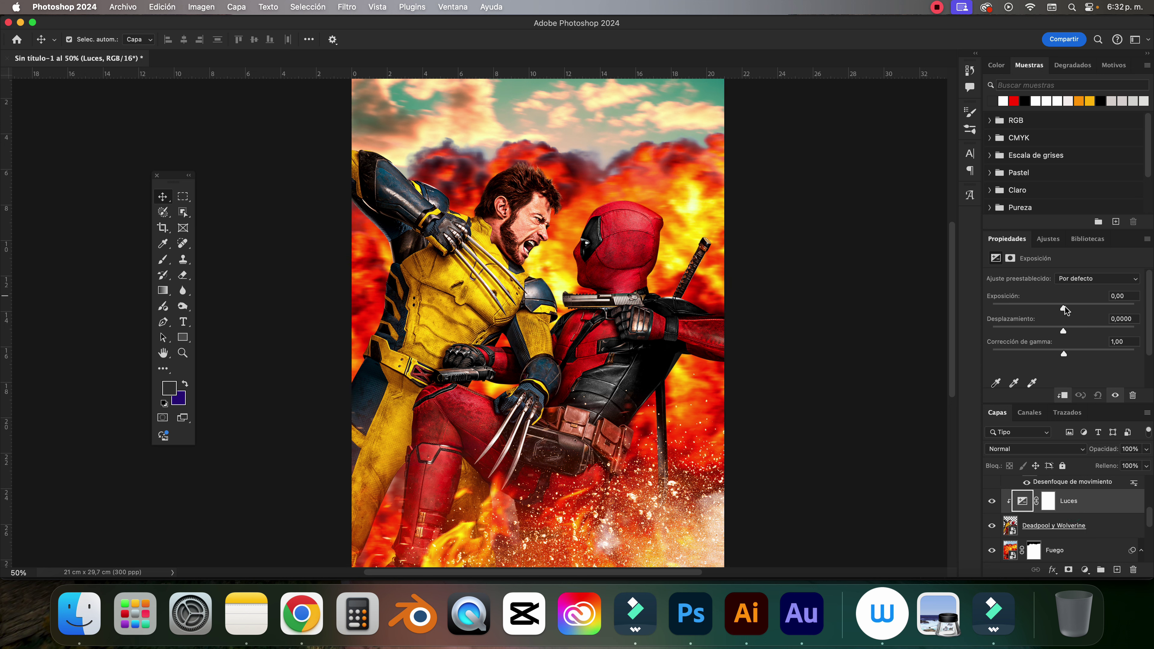
{"action": "left_click_drag", "start_coordinate": [1064, 308], "coordinate": [1075, 309]}
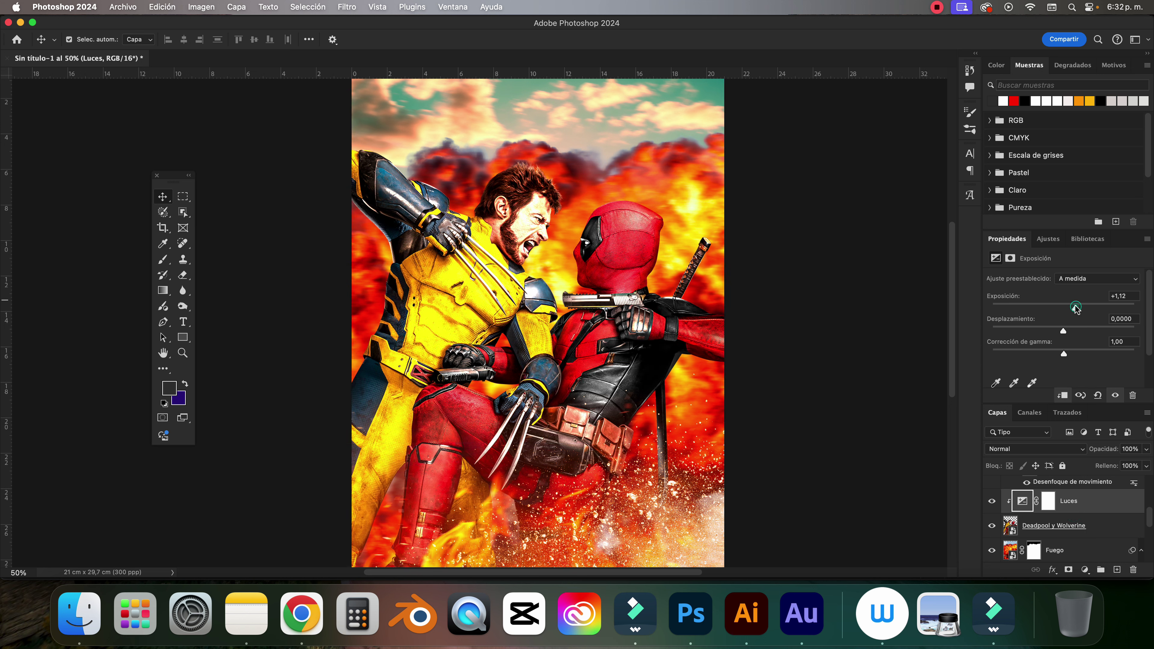
{"action": "left_click", "coordinate": [1049, 500]}
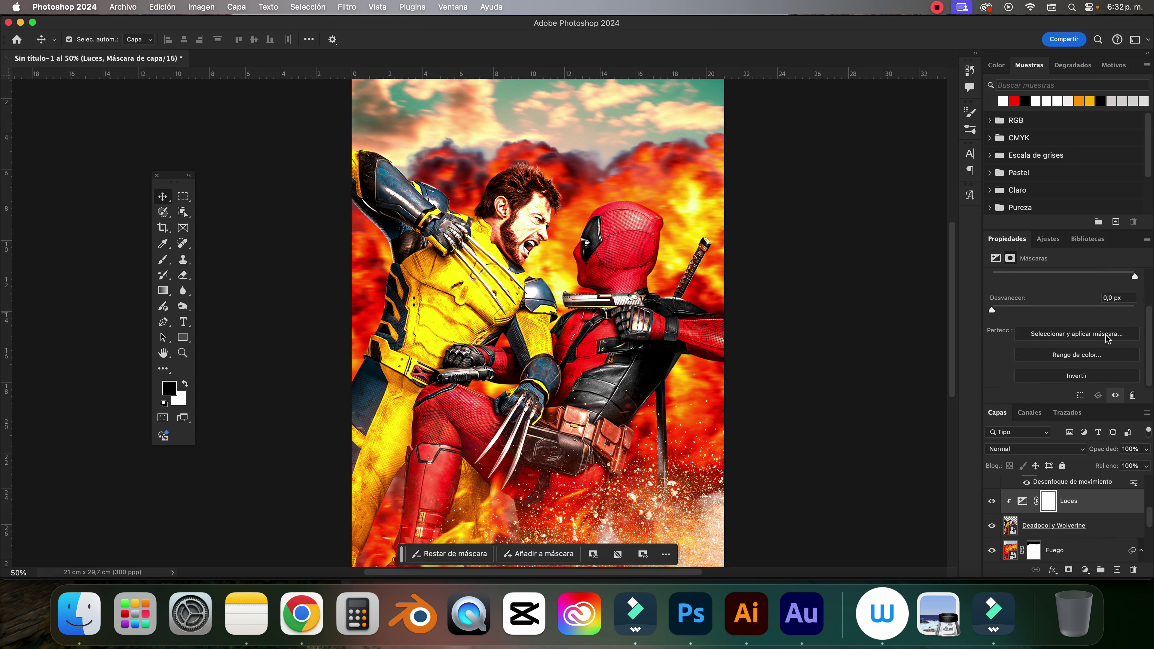
Invert the Luces mask to black and set up a white brush at 50% opacity.
{"action": "left_click", "coordinate": [1085, 380]}
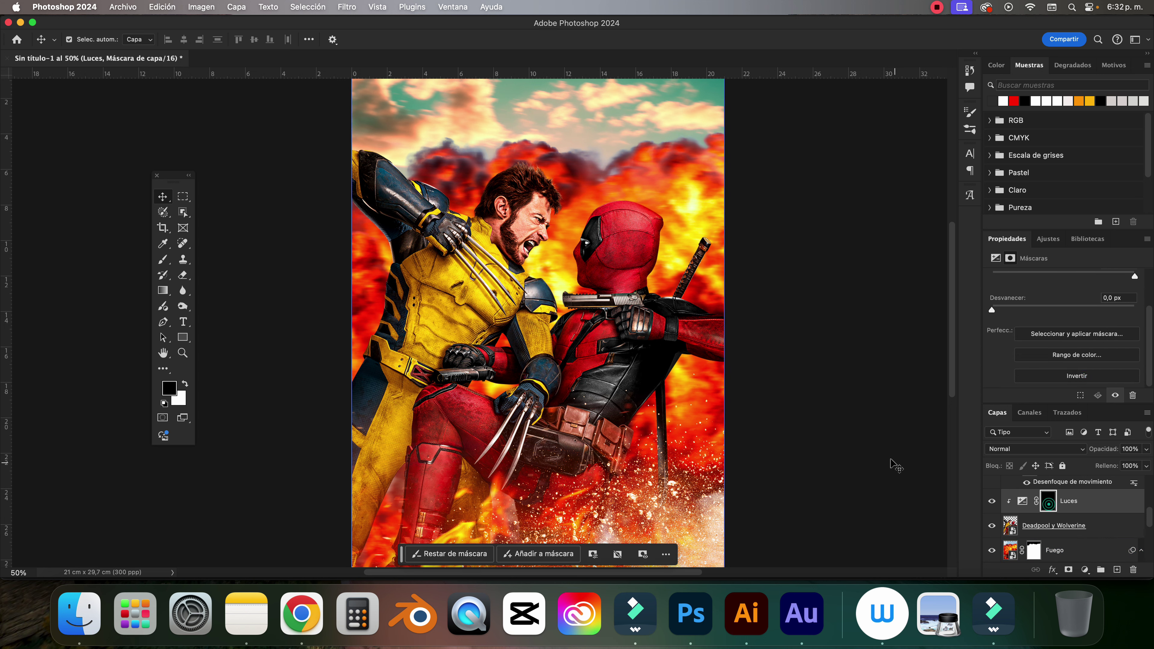
{"action": "key", "text": "b"}
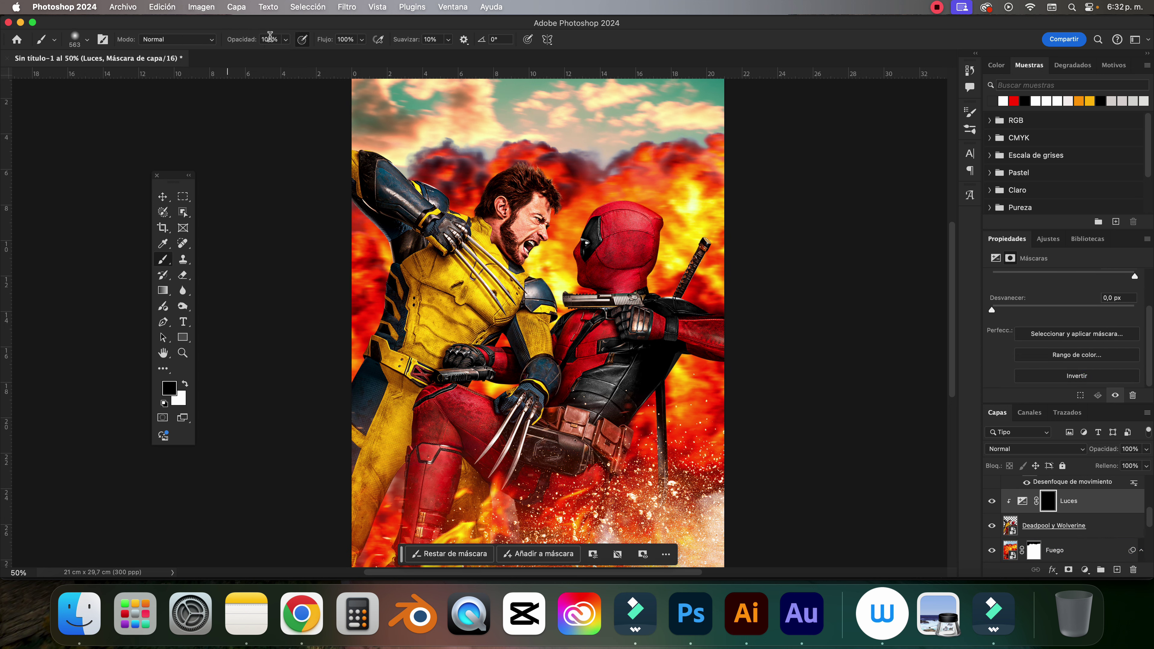
{"action": "left_click", "coordinate": [270, 38]}
{"action": "type", "text": "0"}
{"action": "key", "text": "Return"}
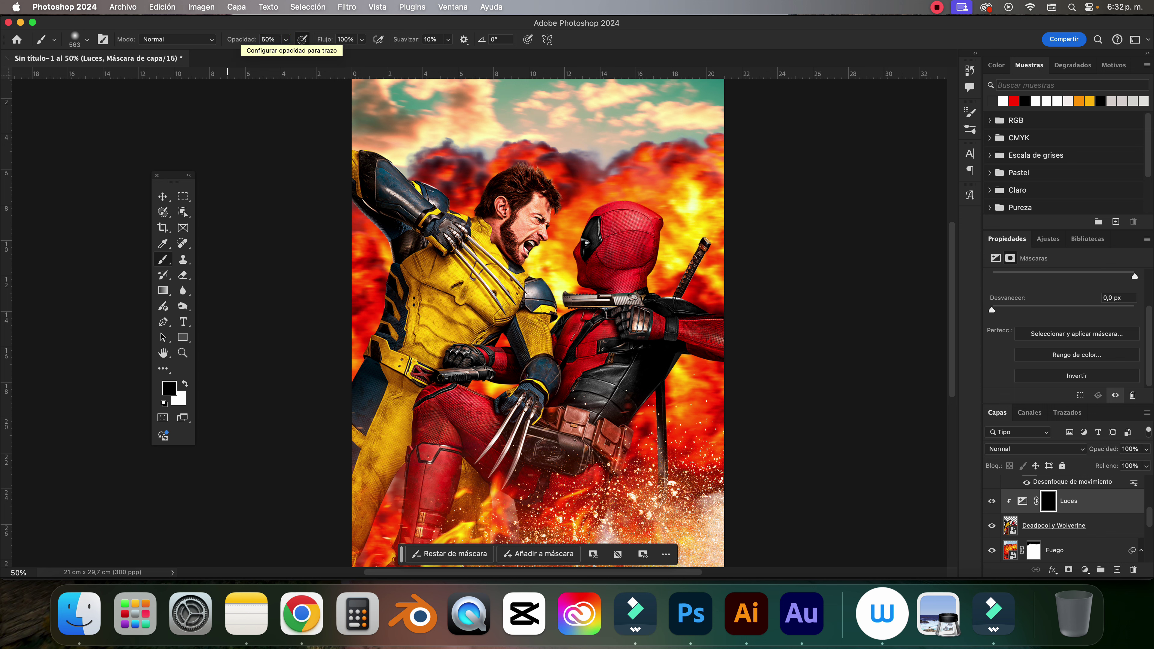
{"action": "type", "text": "5"}
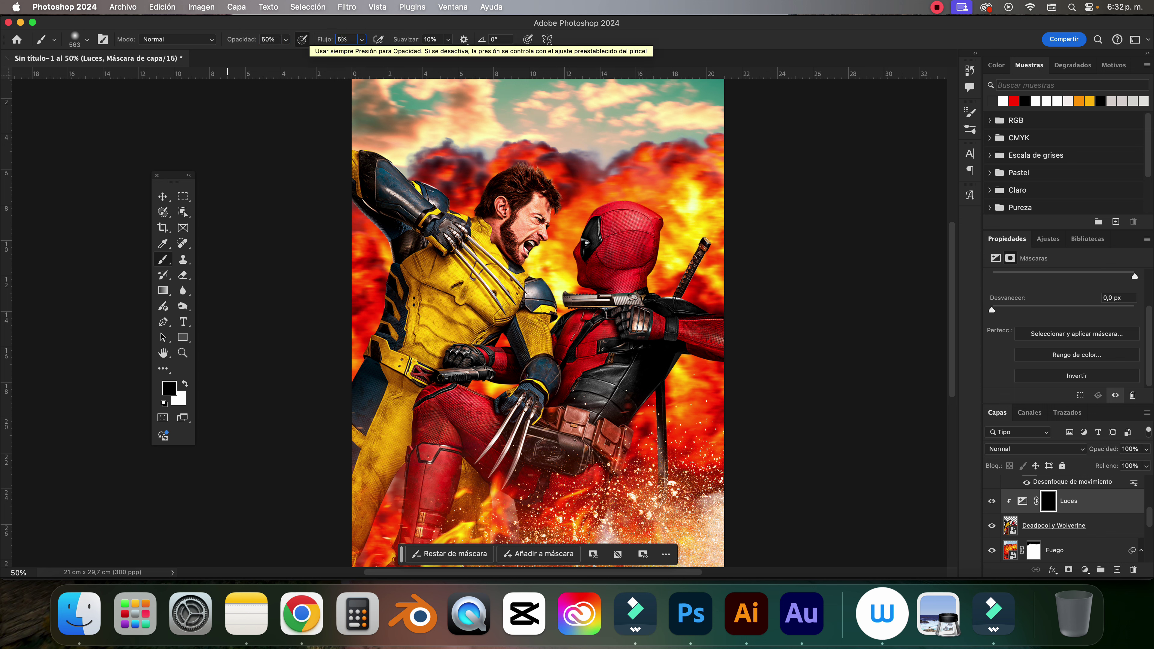
{"action": "left_click", "coordinate": [74, 42]}
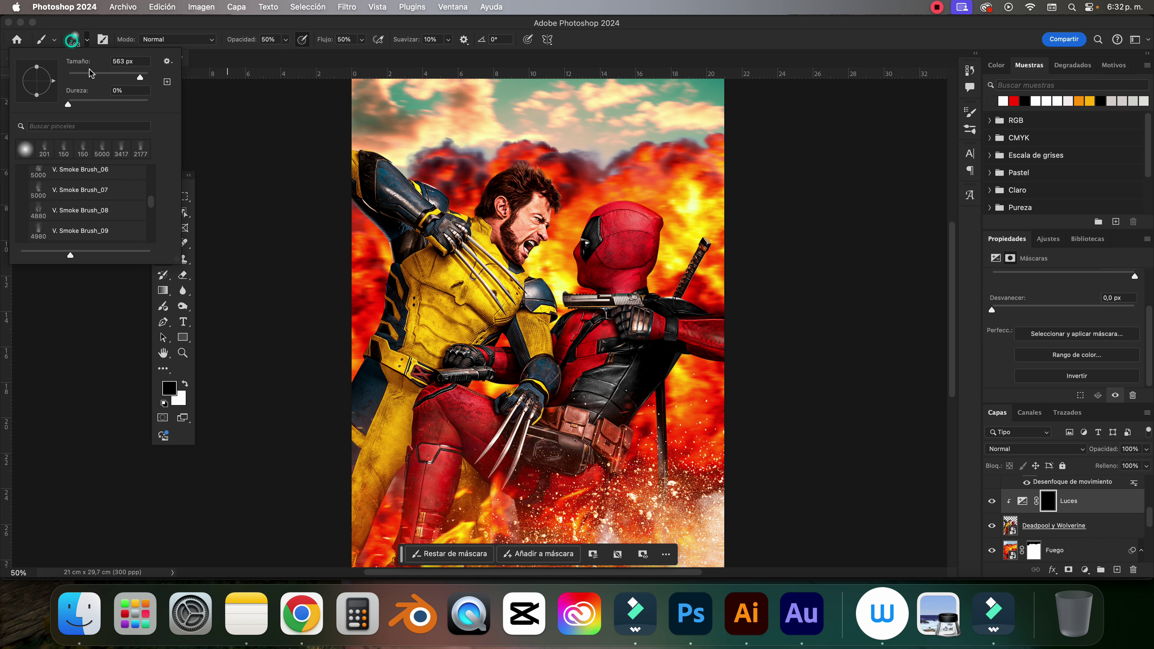
{"action": "left_click", "coordinate": [234, 33]}
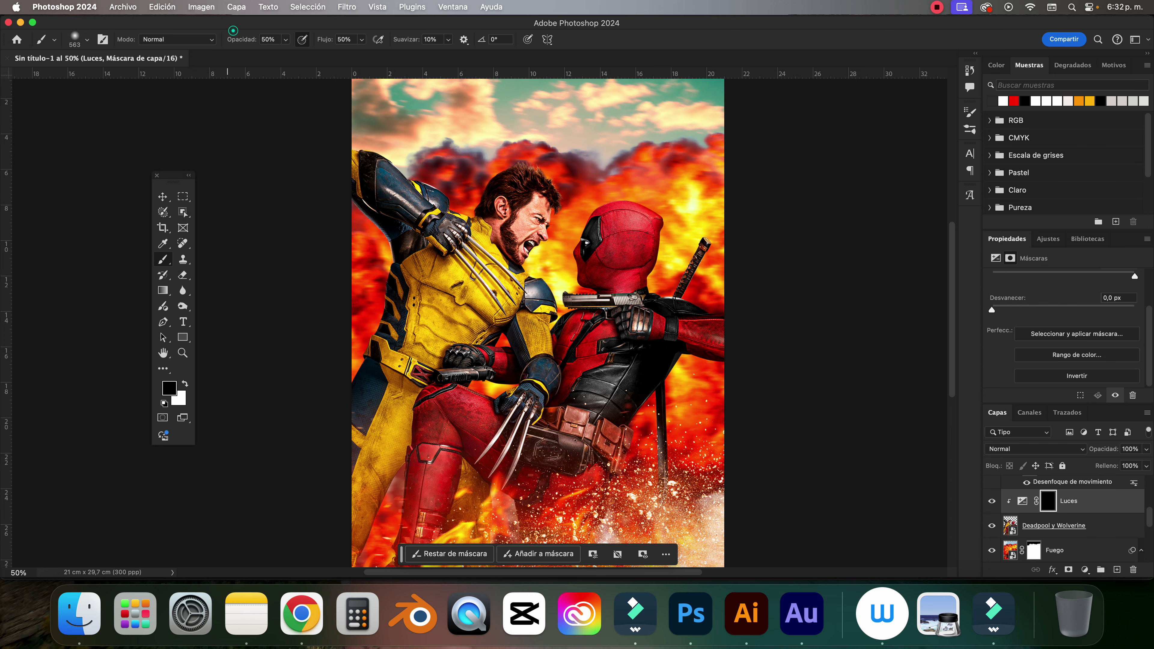
{"action": "key", "text": "x"}
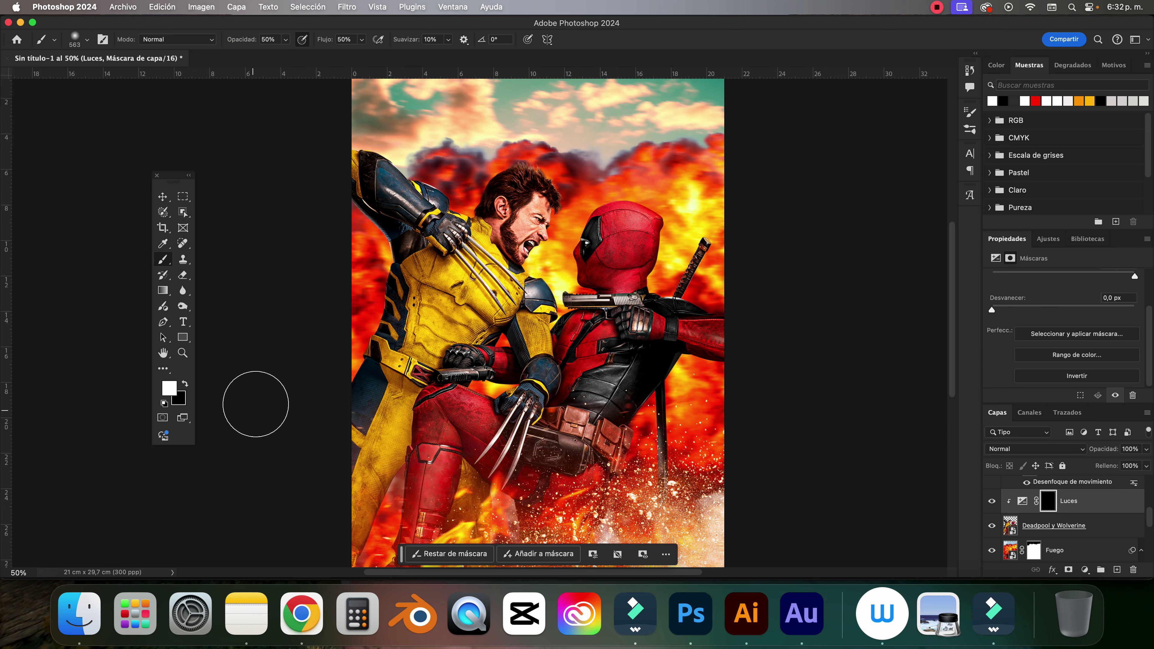
Paint light onto Wolverine's gauntlet and hair edge, and raise the Luces exposure further.
{"action": "scroll", "coordinate": [432, 364], "scroll_direction": "up", "scroll_amount": 3}
{"action": "key", "text": "super+plus"}
{"action": "key", "text": "super+plus"}
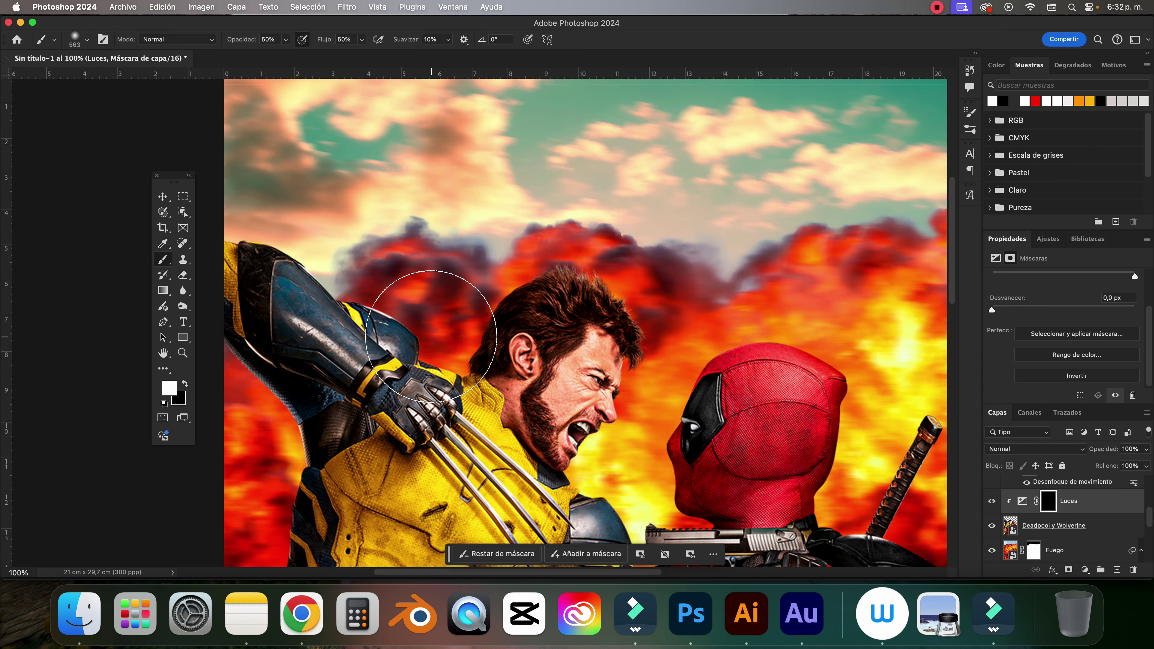
{"action": "left_click_drag", "start_coordinate": [431, 337], "coordinate": [295, 322]}
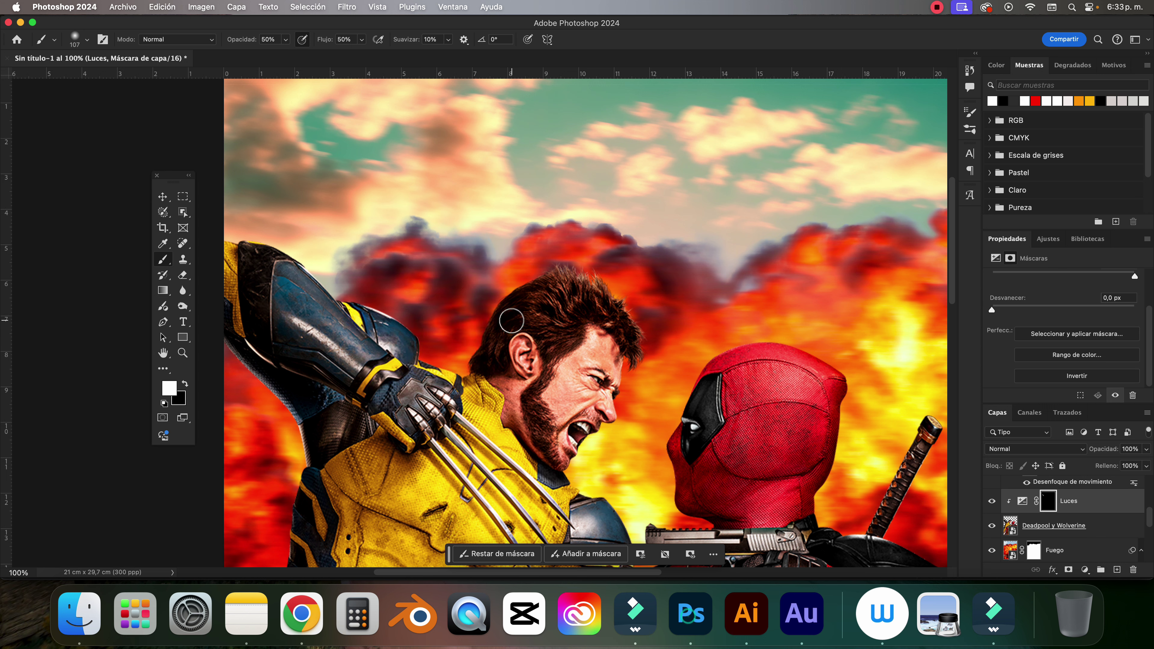
{"action": "left_click_drag", "start_coordinate": [423, 355], "coordinate": [404, 336]}
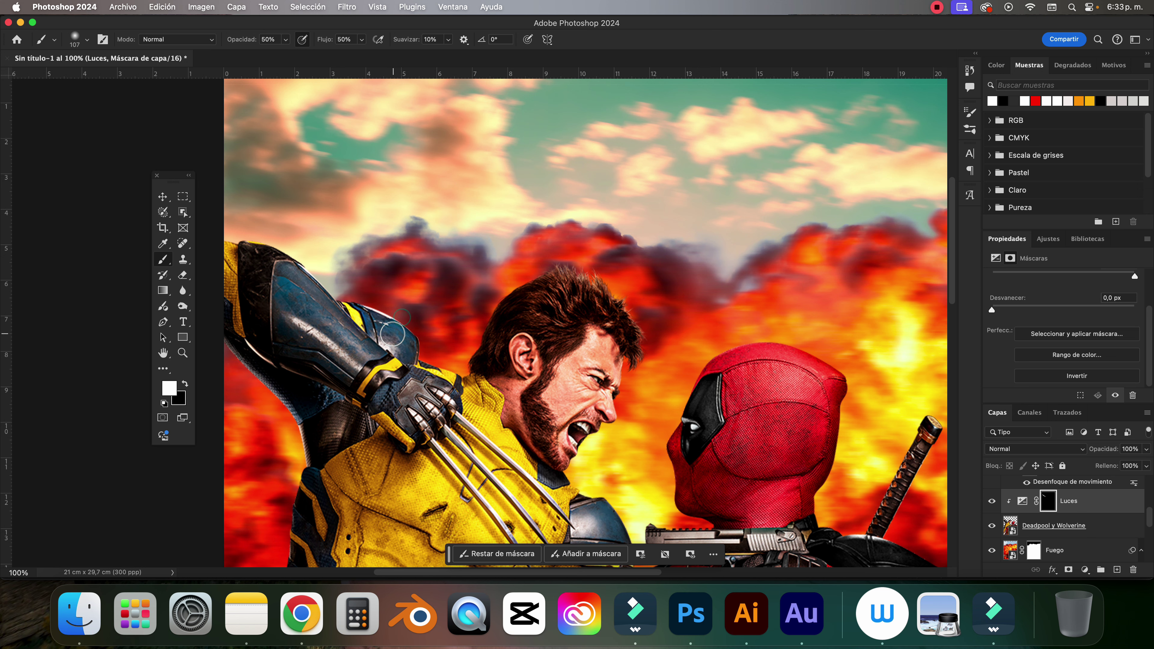
{"action": "left_click_drag", "start_coordinate": [545, 269], "coordinate": [645, 377]}
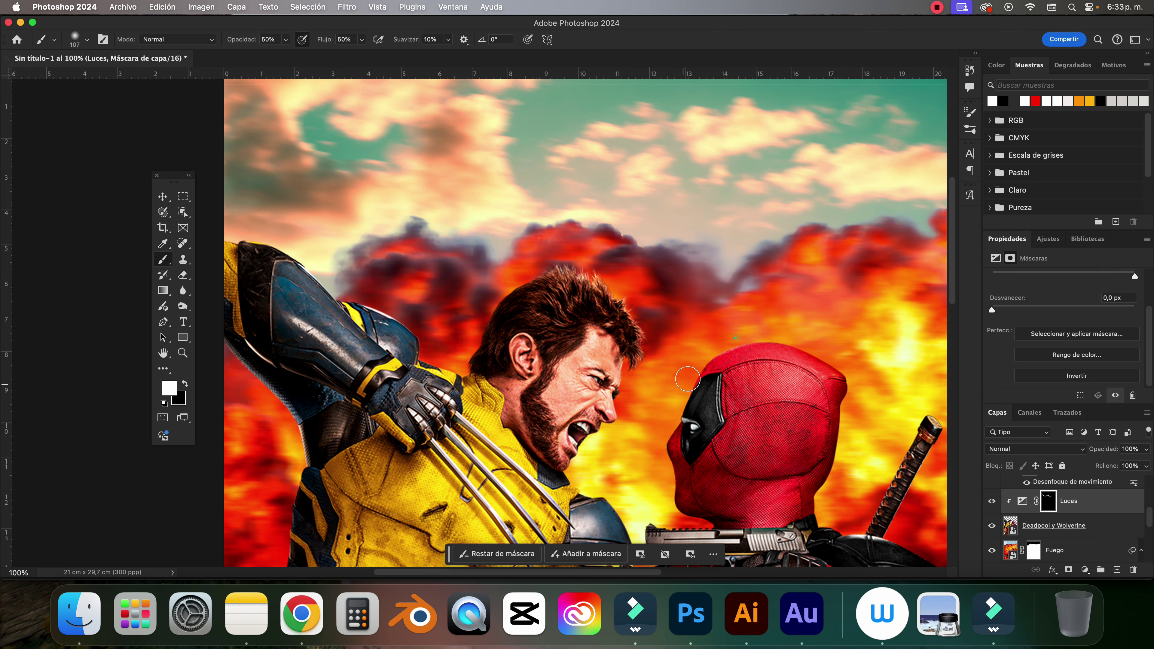
{"action": "scroll", "coordinate": [727, 409], "scroll_direction": "down", "scroll_amount": 5}
{"action": "scroll", "coordinate": [727, 409], "scroll_direction": "right", "scroll_amount": 3}
{"action": "left_click", "coordinate": [1022, 501]}
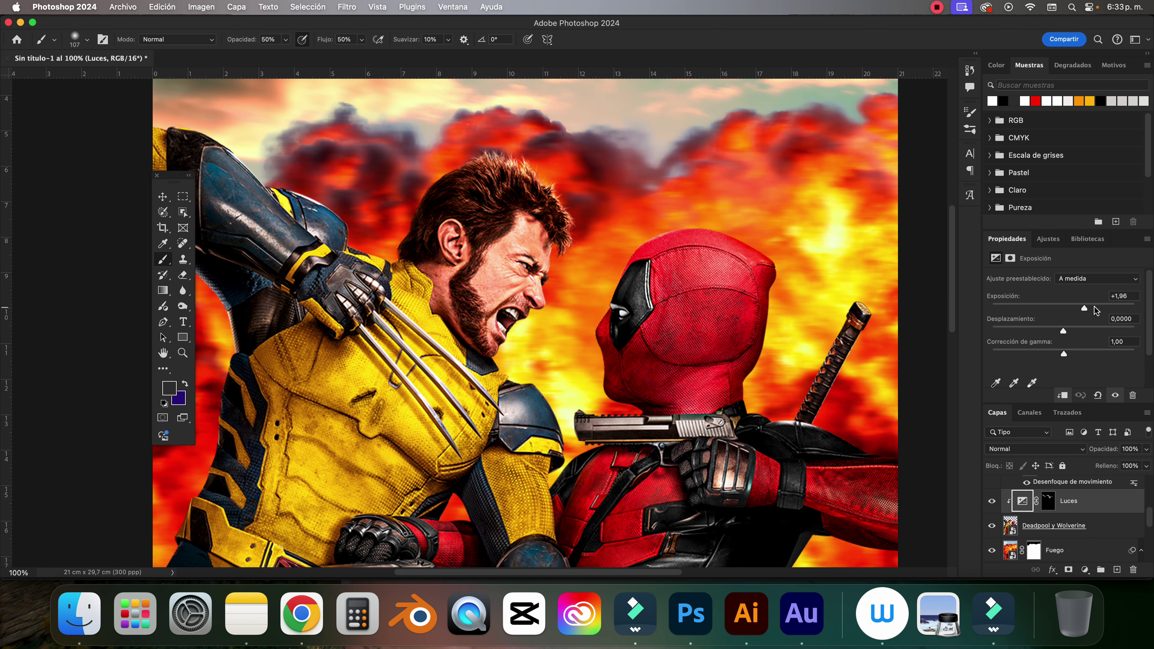
{"action": "left_click_drag", "start_coordinate": [1076, 308], "coordinate": [1095, 308]}
{"action": "left_click", "coordinate": [1048, 500]}
Paint glow along Deadpool's hood, Wolverine's arm armour and his claw.
{"action": "left_click_drag", "start_coordinate": [668, 232], "coordinate": [749, 391]}
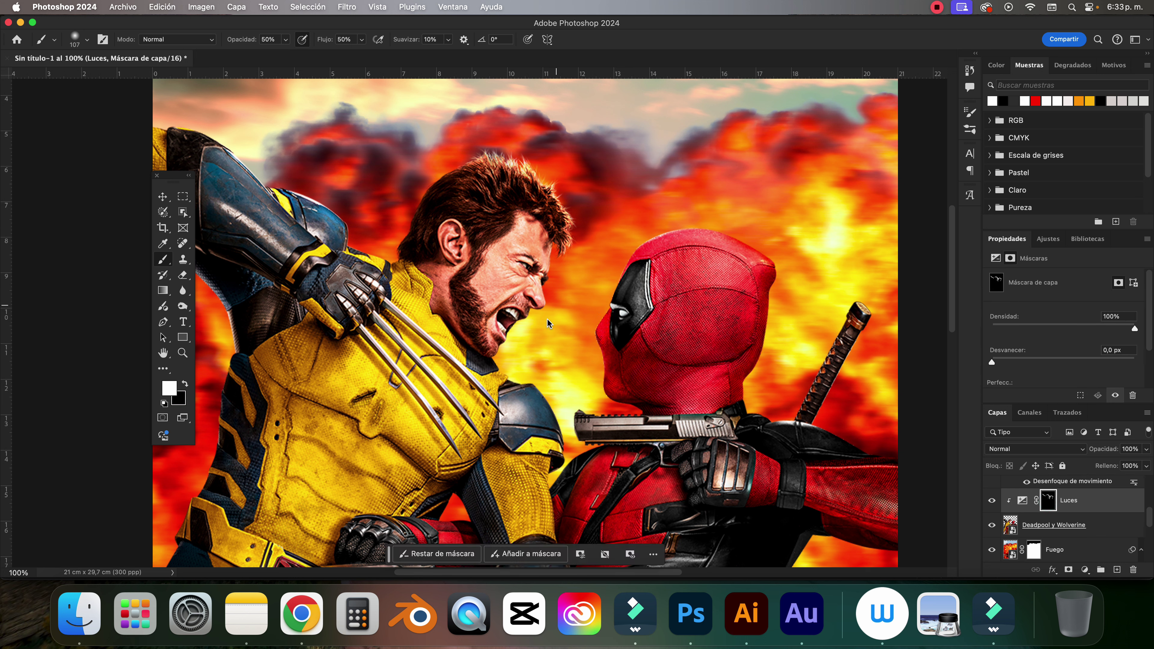
{"action": "key", "text": "bracketleft"}
{"action": "key", "text": "bracketleft"}
{"action": "key", "text": "bracketleft"}
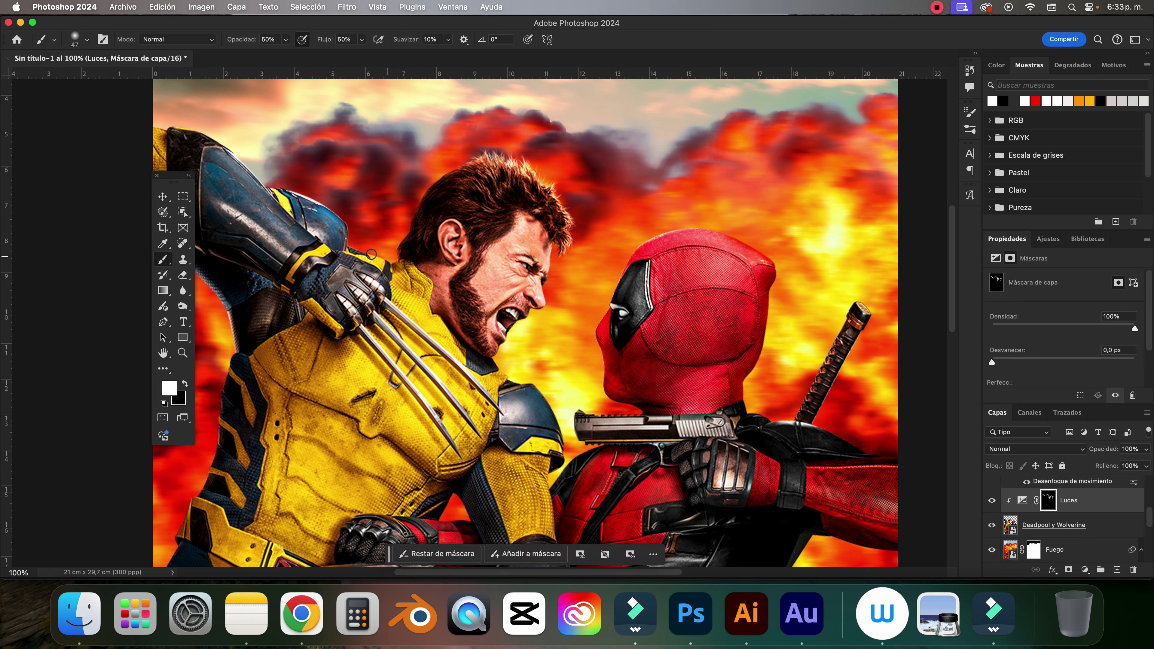
{"action": "scroll", "coordinate": [400, 237], "scroll_direction": "down", "scroll_amount": 2}
{"action": "scroll", "coordinate": [400, 237], "scroll_direction": "left", "scroll_amount": 3}
{"action": "left_click_drag", "start_coordinate": [300, 192], "coordinate": [331, 174]}
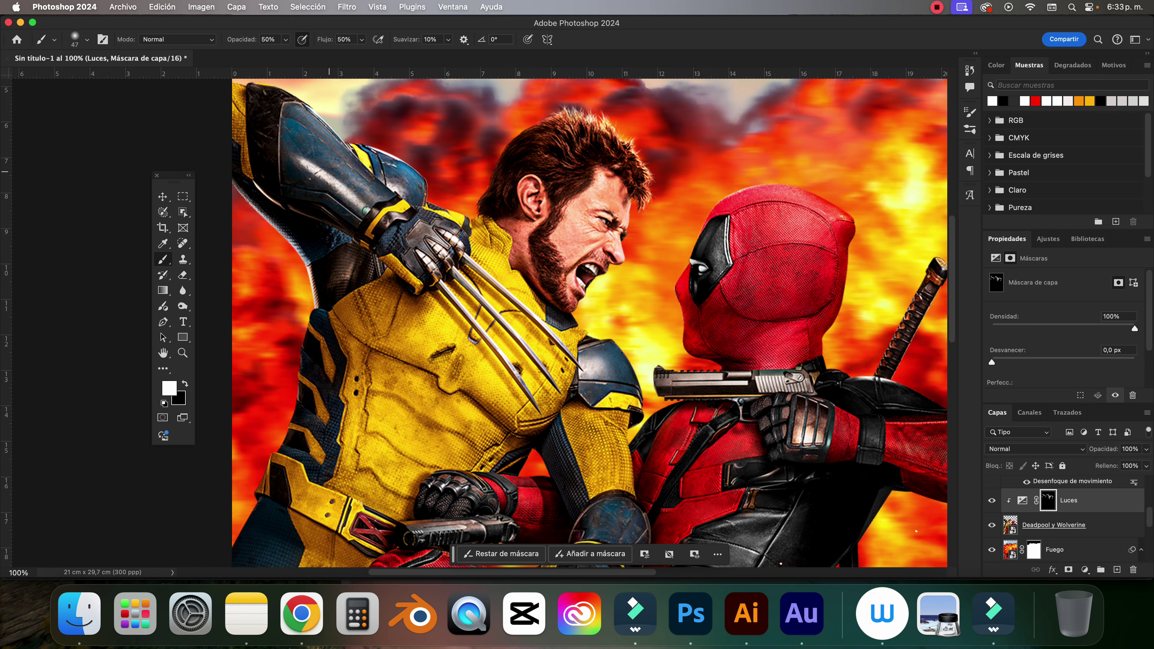
{"action": "scroll", "coordinate": [380, 209], "scroll_direction": "up", "scroll_amount": 3}
{"action": "scroll", "coordinate": [379, 209], "scroll_direction": "left", "scroll_amount": 2}
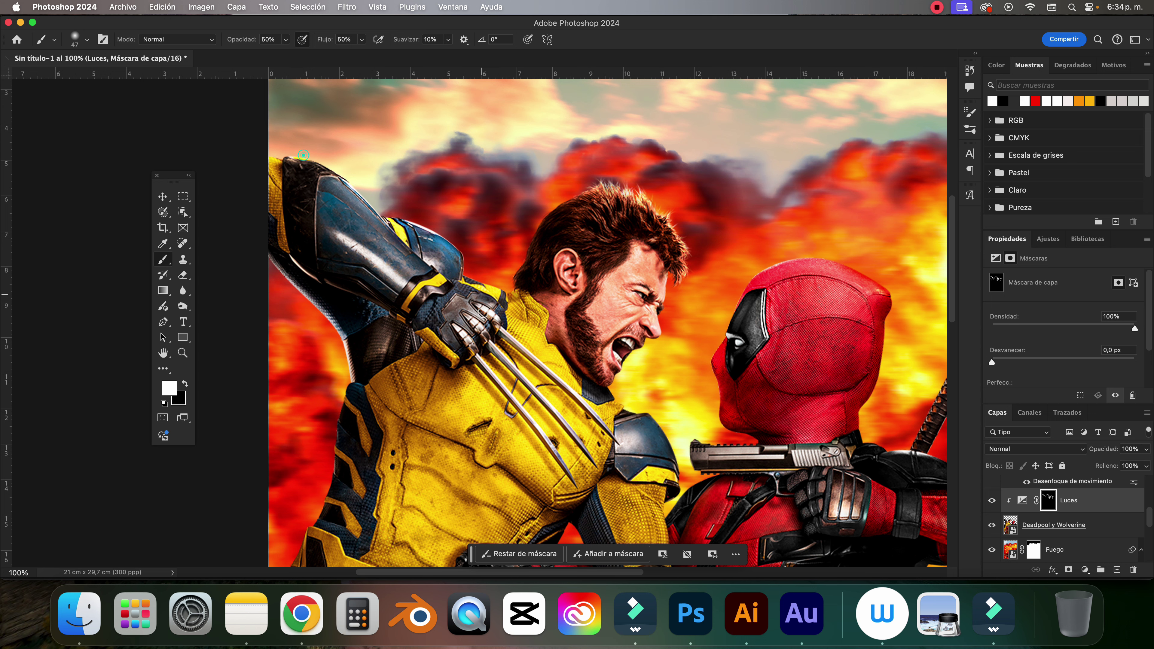
{"action": "left_click_drag", "start_coordinate": [491, 350], "coordinate": [560, 415]}
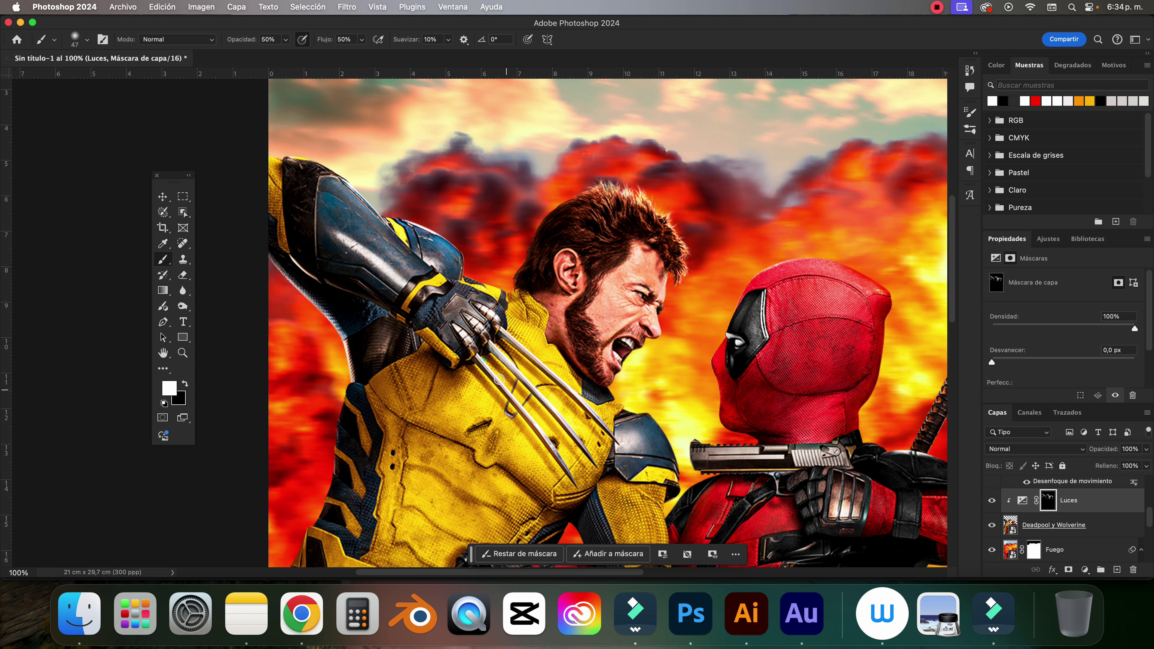
{"action": "left_click_drag", "start_coordinate": [499, 379], "coordinate": [562, 438]}
{"action": "left_click_drag", "start_coordinate": [512, 335], "coordinate": [575, 388]}
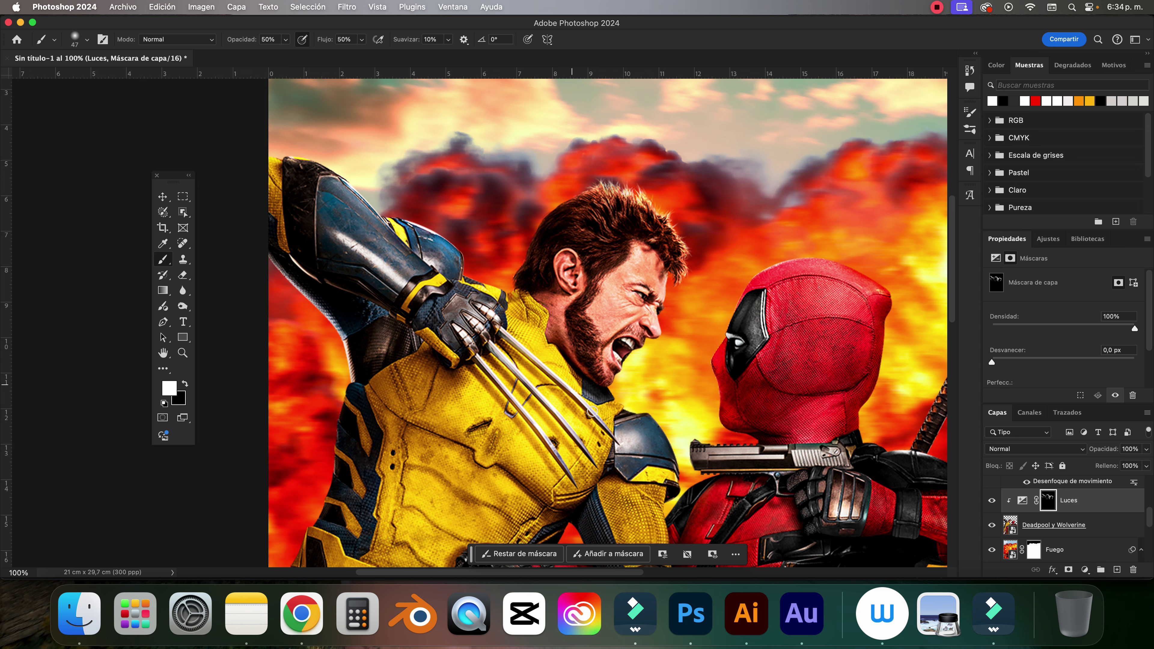
With a larger brush, light Wolverine's left edge down his arm.
{"action": "scroll", "coordinate": [592, 411], "scroll_direction": "down", "scroll_amount": 5}
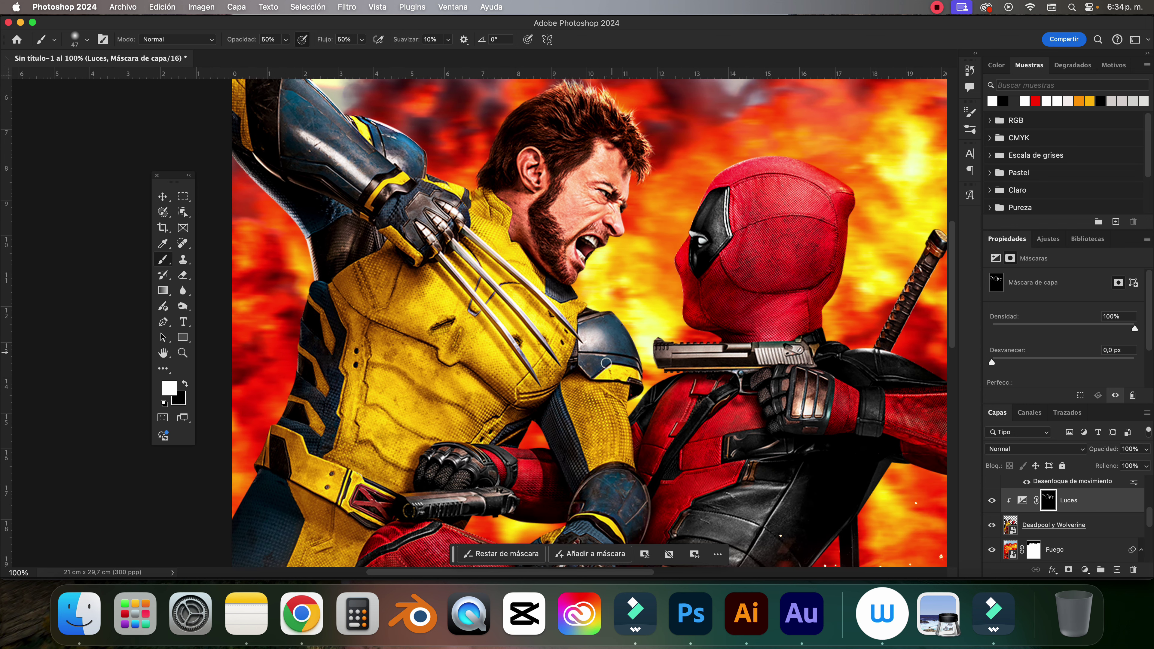
{"action": "mouse_move", "coordinate": [606, 363]}
{"action": "left_mouse_down"}
{"action": "mouse_move", "coordinate": [640, 350]}
{"action": "mouse_move", "coordinate": [639, 339]}
{"action": "left_mouse_up"}
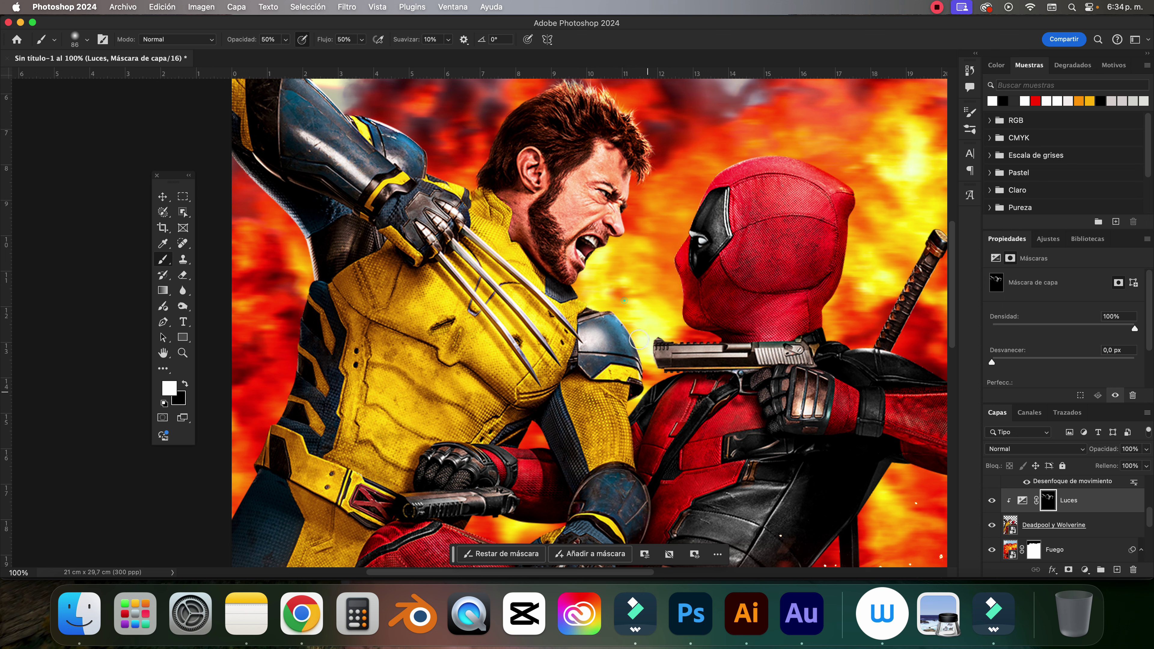
{"action": "scroll", "coordinate": [516, 341], "scroll_direction": "left", "scroll_amount": 2}
{"action": "scroll", "coordinate": [516, 341], "scroll_direction": "down", "scroll_amount": 2}
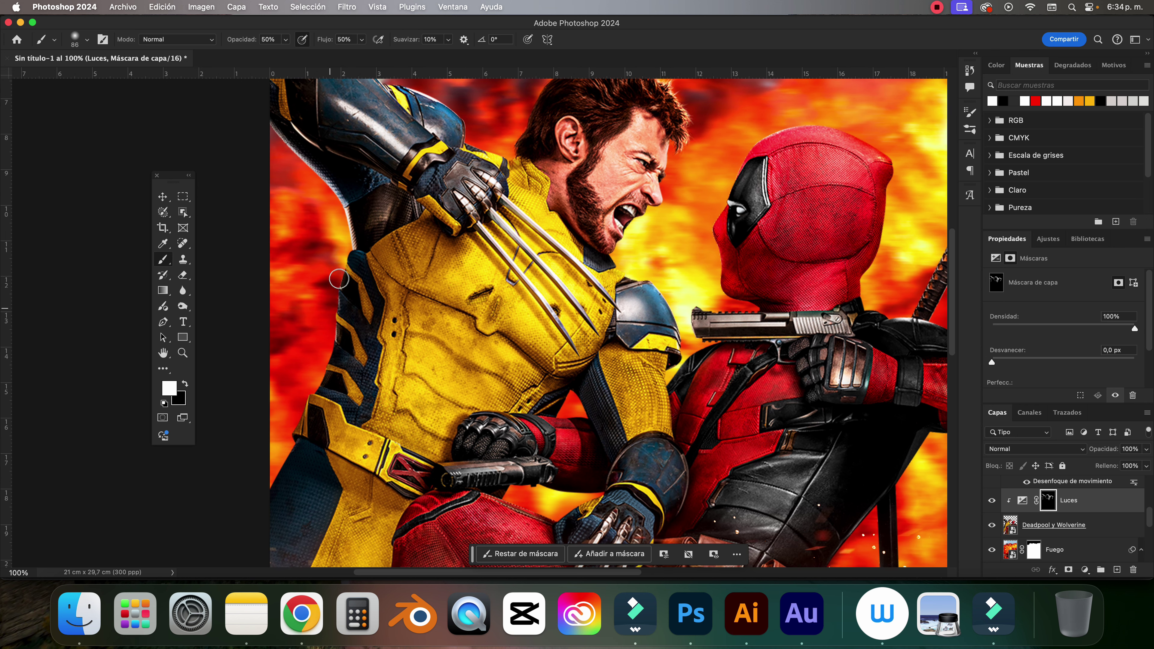
{"action": "left_click_drag", "start_coordinate": [339, 278], "coordinate": [265, 480]}
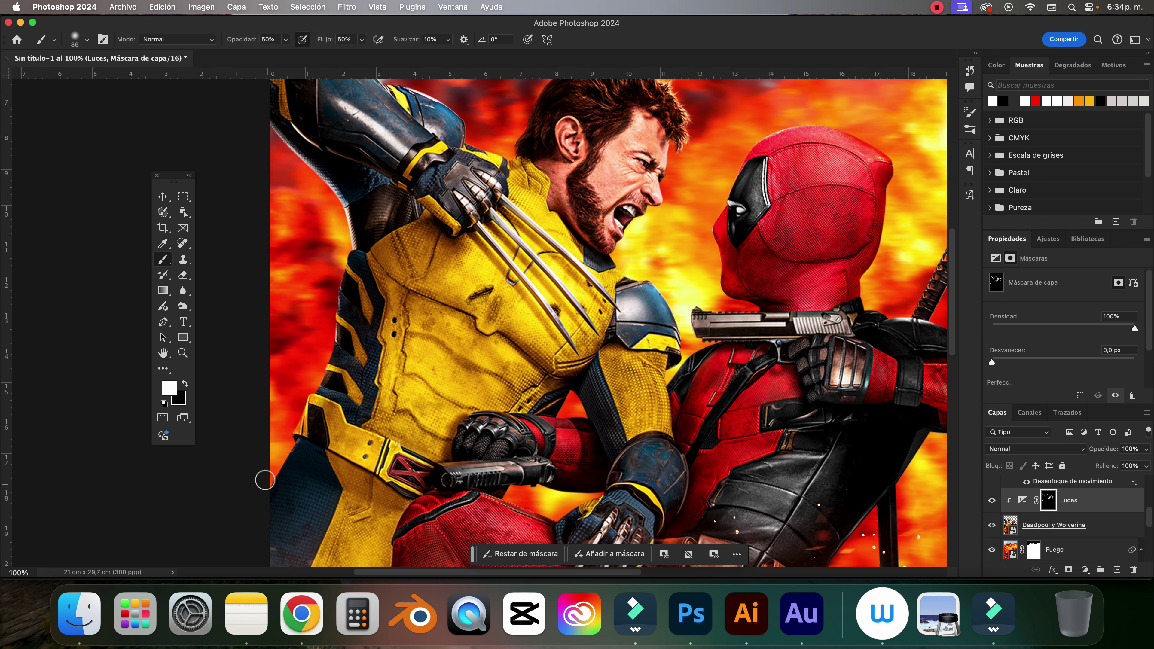
{"action": "scroll", "coordinate": [270, 473], "scroll_direction": "down", "scroll_amount": 3}
{"action": "scroll", "coordinate": [273, 455], "scroll_direction": "left", "scroll_amount": 2}
{"action": "scroll", "coordinate": [300, 400], "scroll_direction": "down", "scroll_amount": 2}
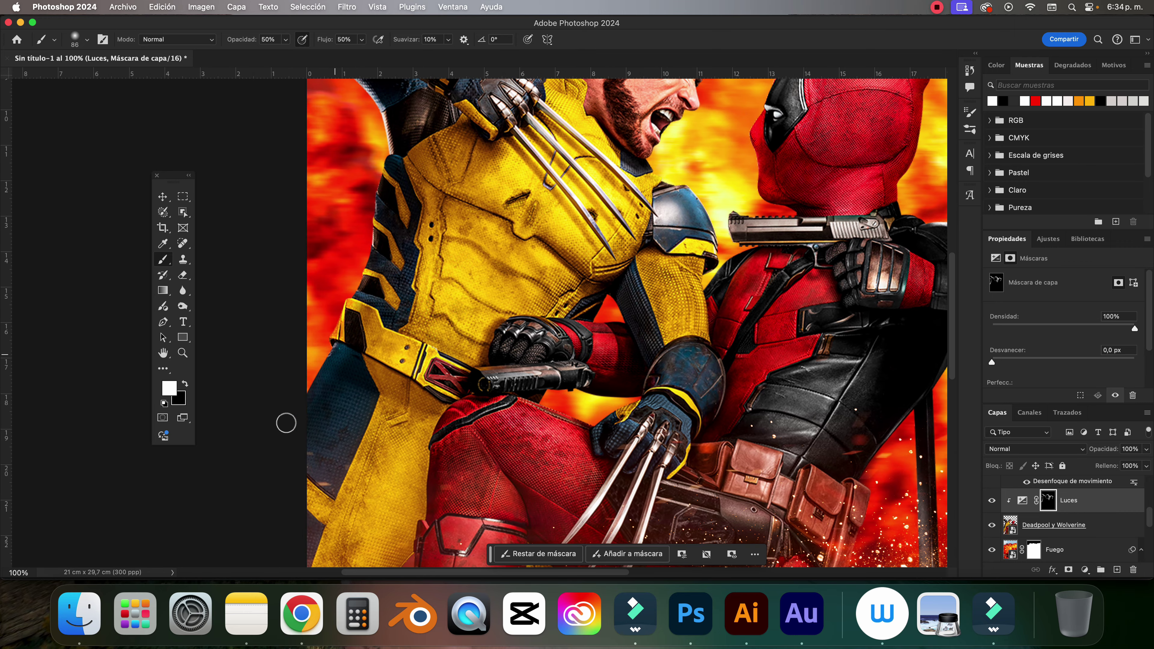
{"action": "scroll", "coordinate": [286, 424], "scroll_direction": "down", "scroll_amount": 5}
{"action": "scroll", "coordinate": [405, 277], "scroll_direction": "down", "scroll_amount": 5}
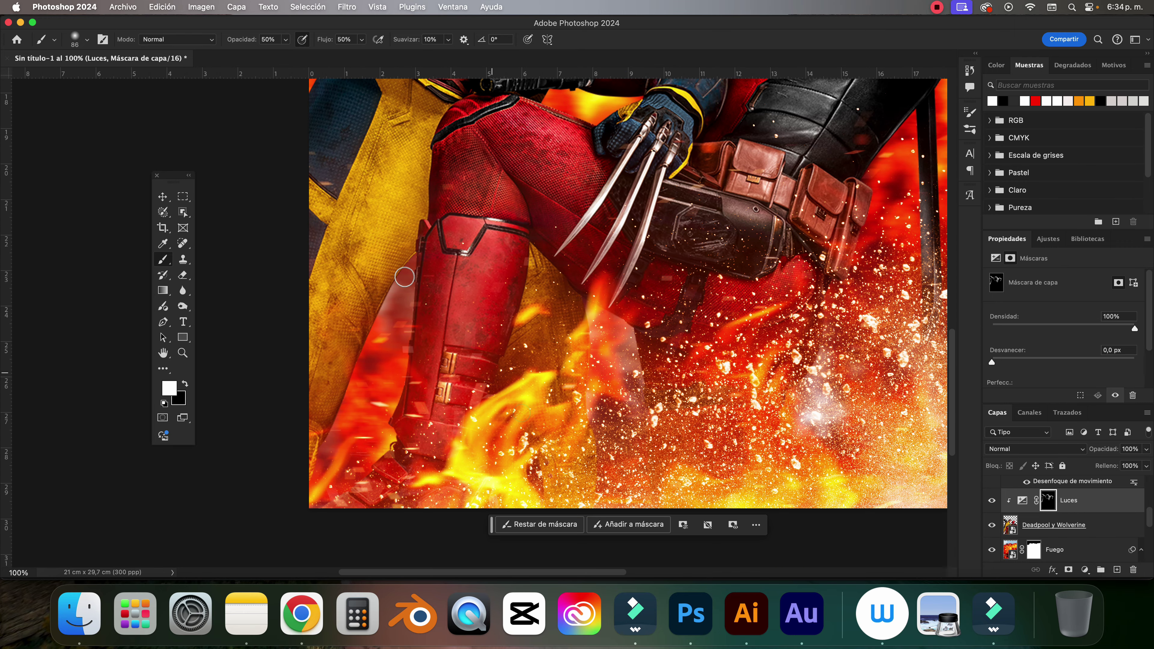
{"action": "left_click_drag", "start_coordinate": [405, 276], "coordinate": [375, 352]}
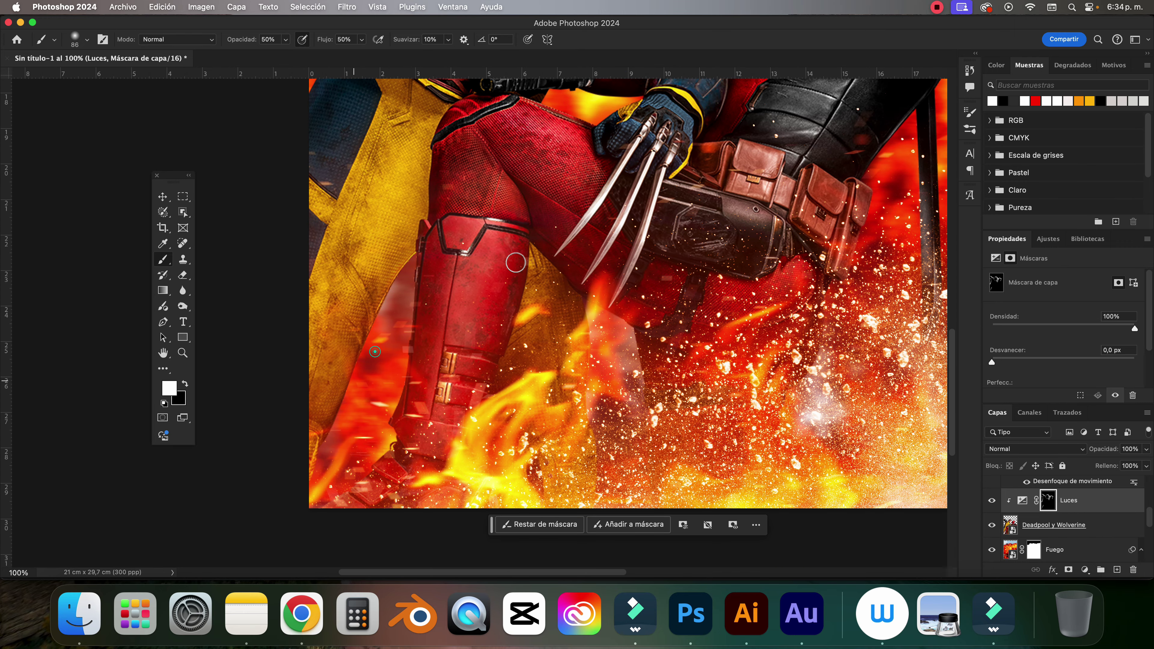
Brighten Deadpool's leg edge, the flames by his boot, and his belt leather.
{"action": "left_click_drag", "start_coordinate": [516, 262], "coordinate": [511, 346]}
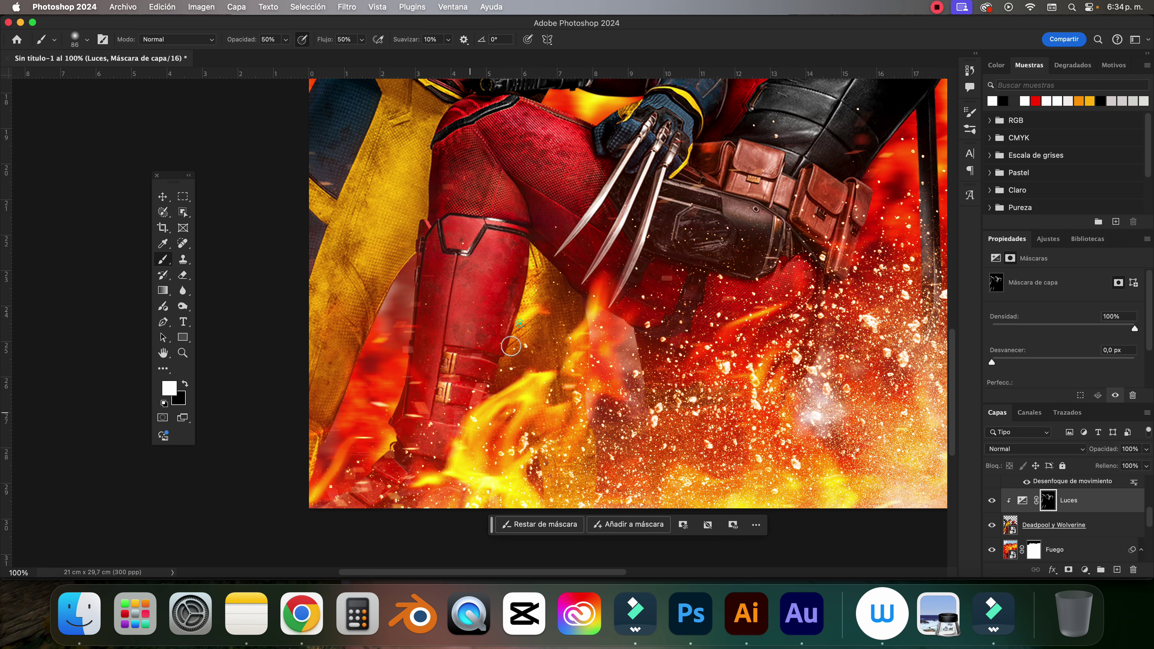
{"action": "left_click_drag", "start_coordinate": [589, 337], "coordinate": [585, 443]}
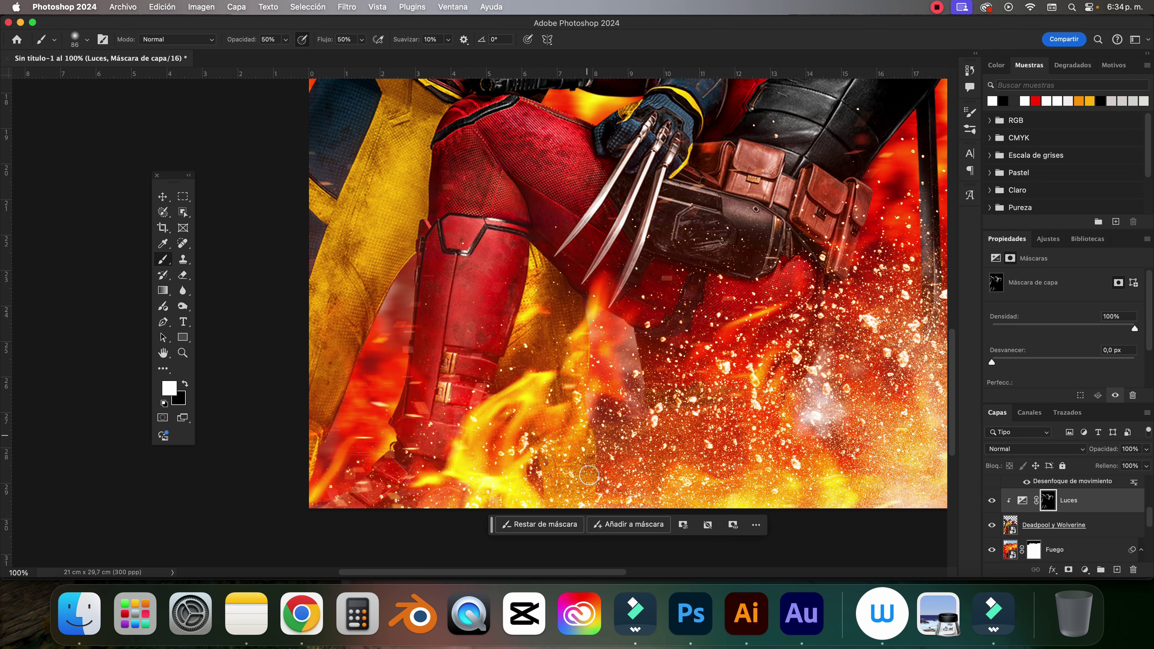
{"action": "key", "text": "space"}
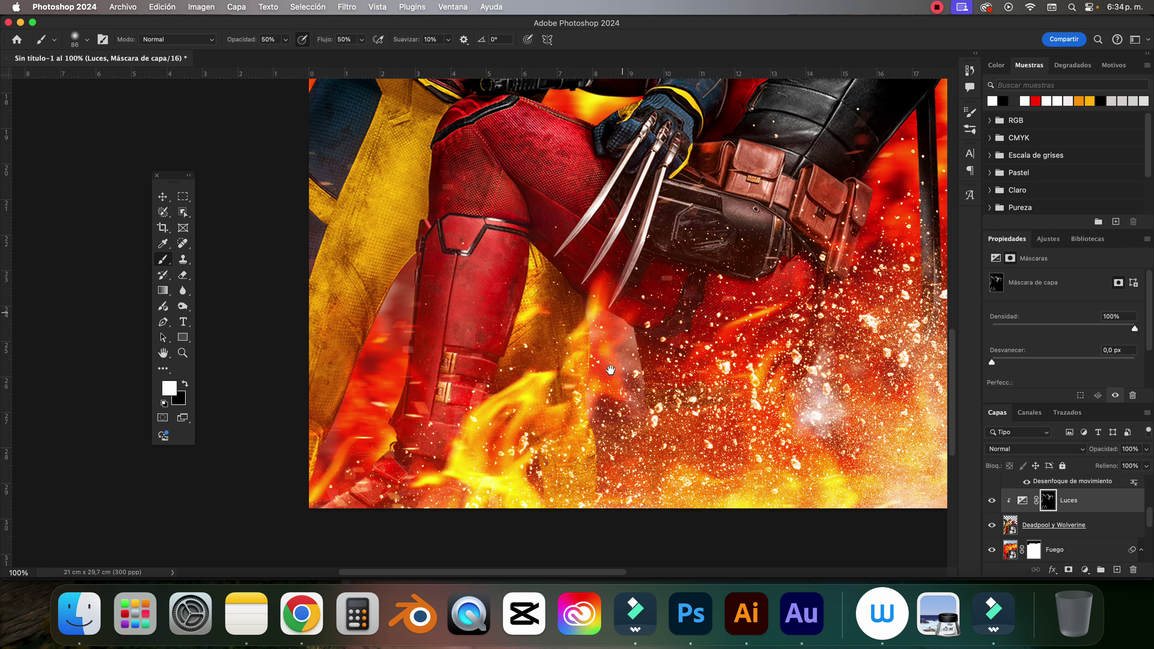
{"action": "left_click_drag", "start_coordinate": [610, 369], "coordinate": [579, 497]}
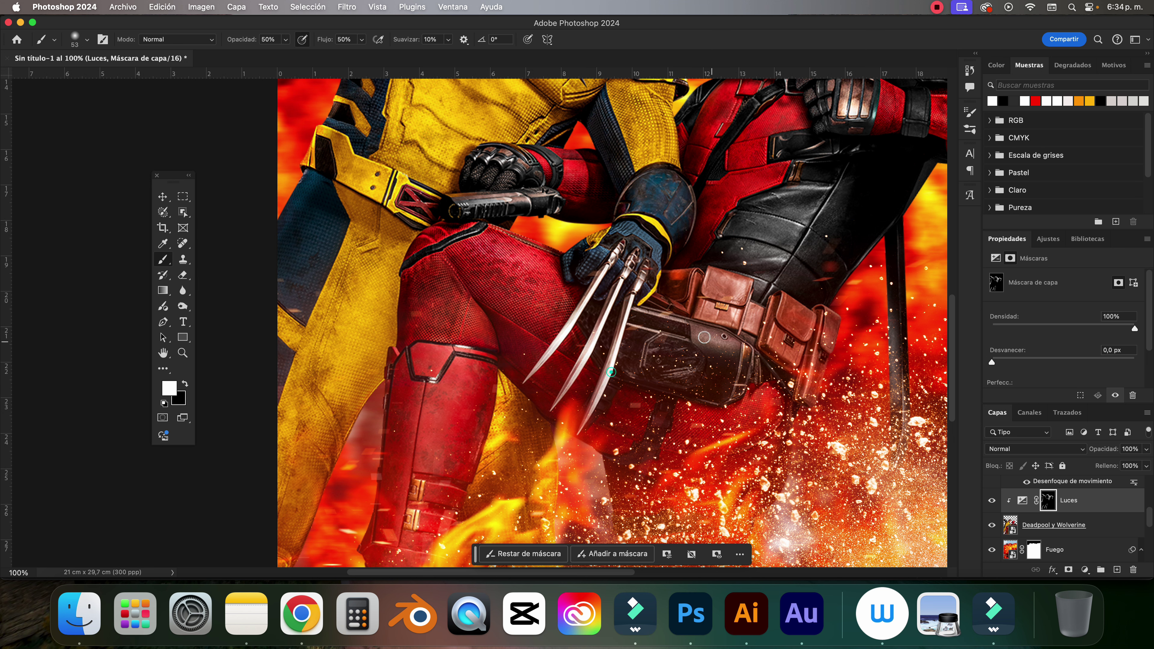
{"action": "left_click_drag", "start_coordinate": [704, 337], "coordinate": [734, 341]}
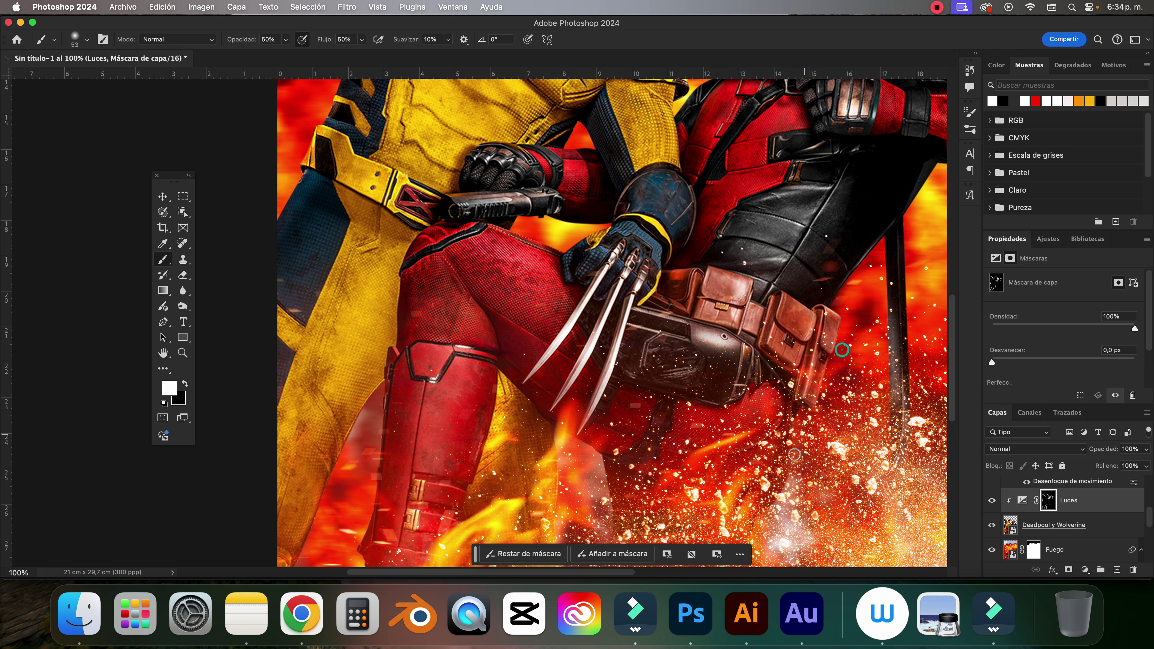
Paint light over Deadpool's belt pouch, sword edge, red arm and gun slide.
{"action": "left_click_drag", "start_coordinate": [792, 475], "coordinate": [792, 415]}
{"action": "scroll", "coordinate": [772, 302], "scroll_direction": "right", "scroll_amount": 5}
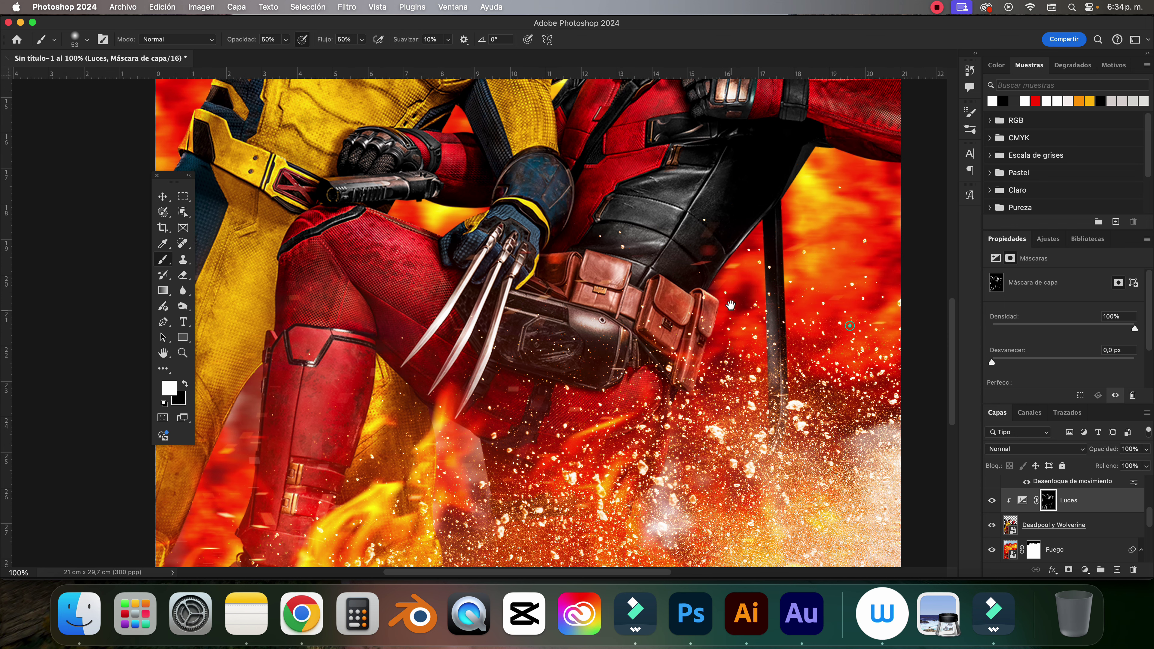
{"action": "left_click_drag", "start_coordinate": [741, 301], "coordinate": [733, 391]}
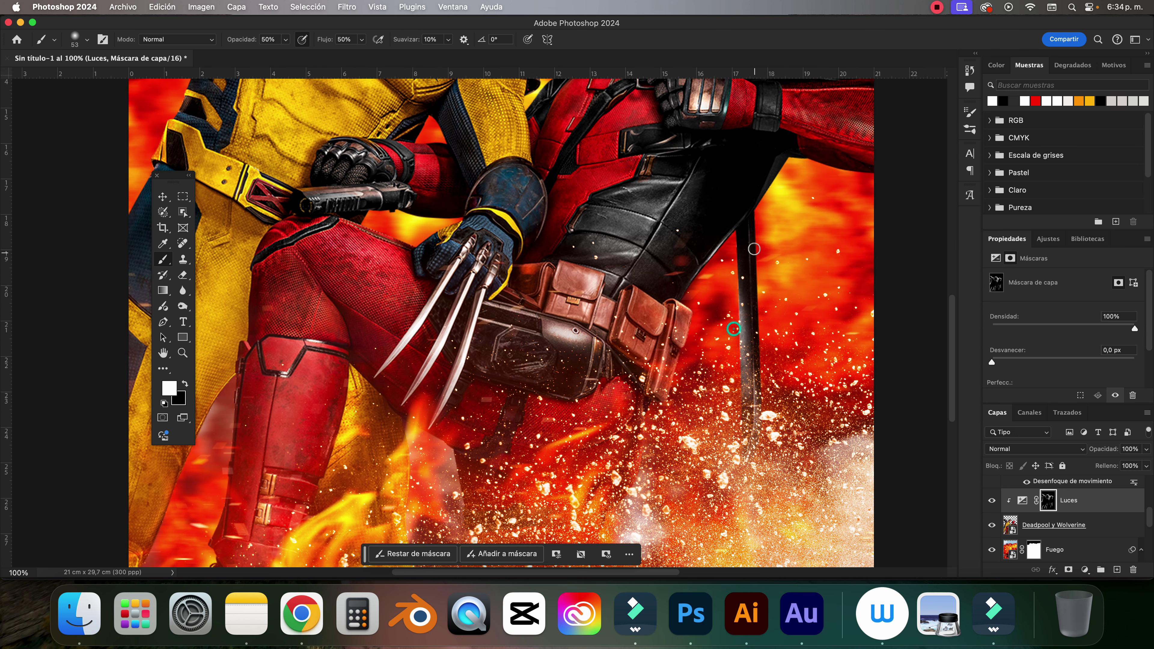
{"action": "scroll", "coordinate": [767, 348], "scroll_direction": "up", "scroll_amount": 8}
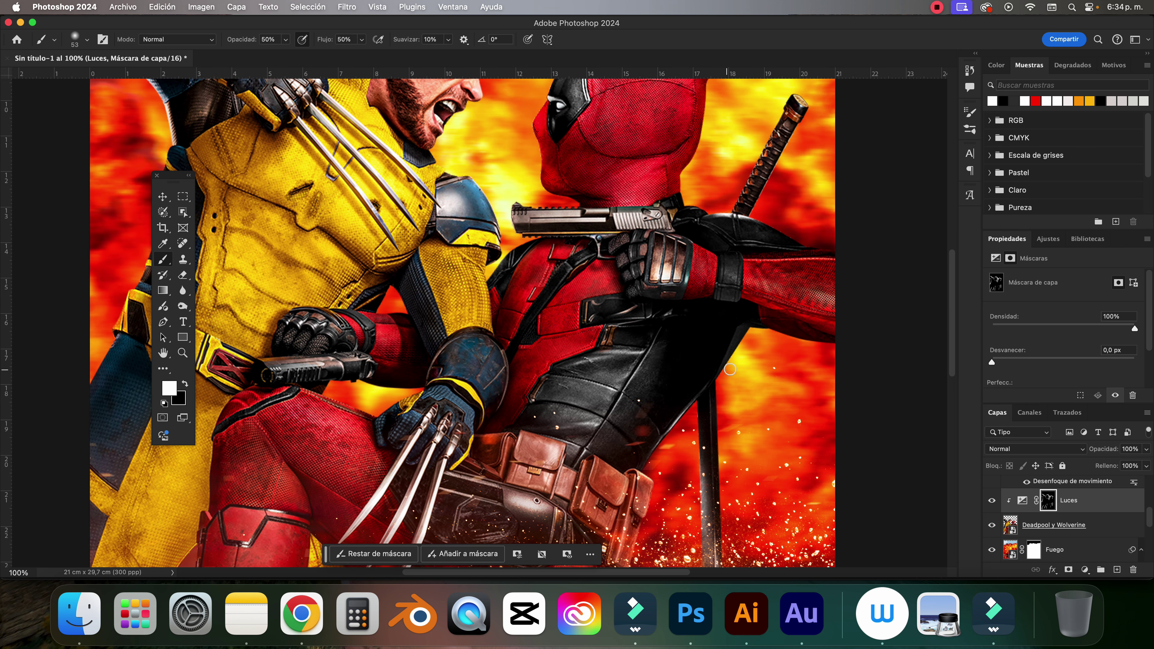
{"action": "left_click_drag", "start_coordinate": [745, 336], "coordinate": [749, 329]}
{"action": "left_click_drag", "start_coordinate": [825, 306], "coordinate": [659, 279]}
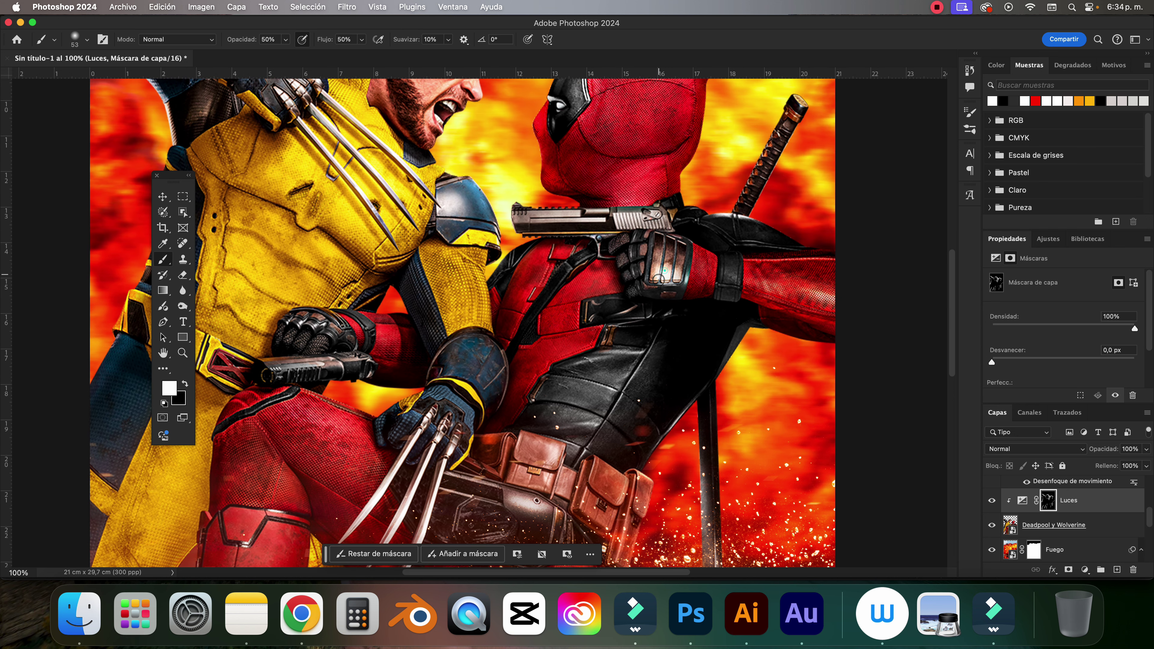
{"action": "left_click_drag", "start_coordinate": [654, 214], "coordinate": [524, 210]}
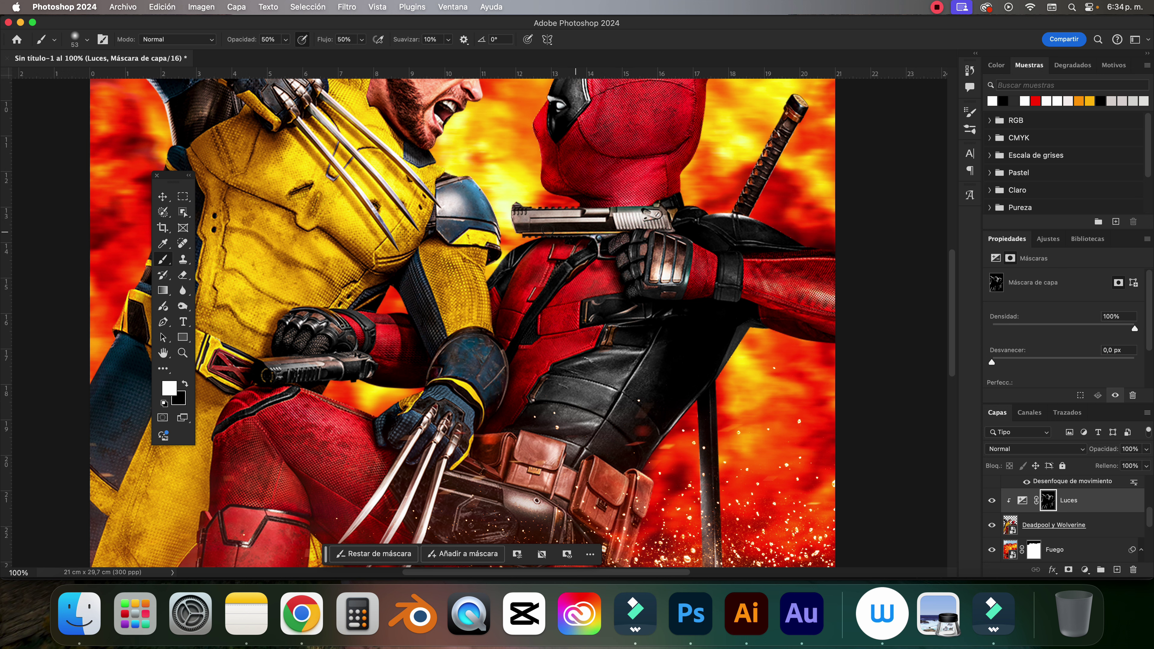
{"action": "left_click_drag", "start_coordinate": [723, 216], "coordinate": [782, 164]}
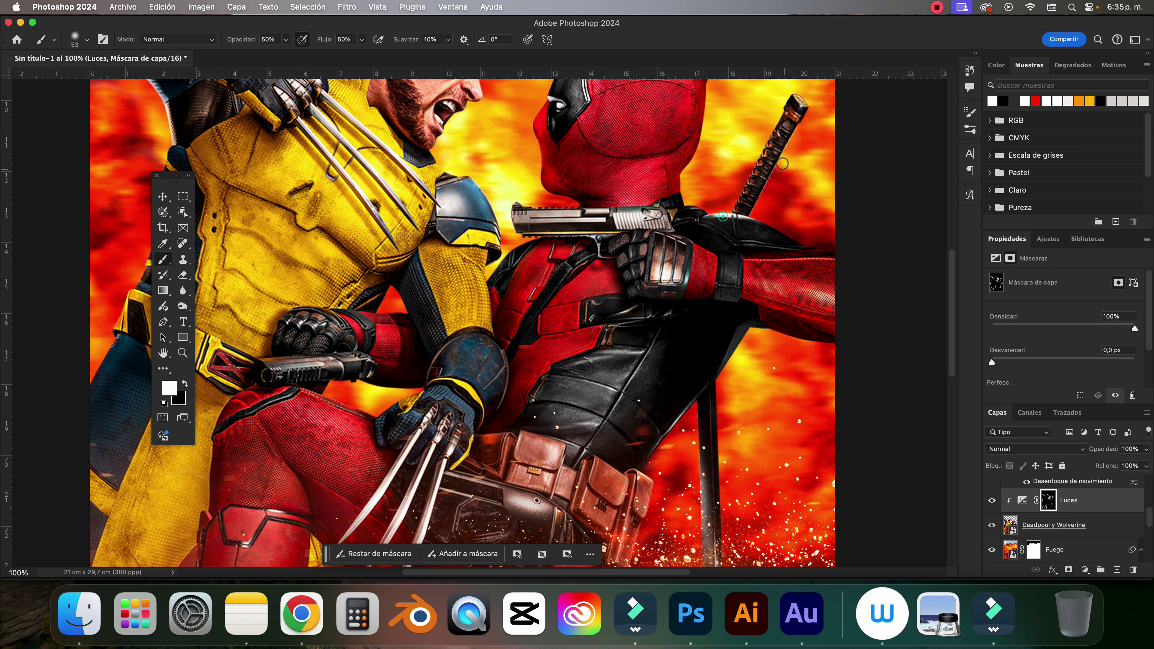
Pan to the poster's lower body and resize the soft brush to about 145 px.
{"action": "scroll", "coordinate": [772, 205], "scroll_direction": "up", "scroll_amount": 5}
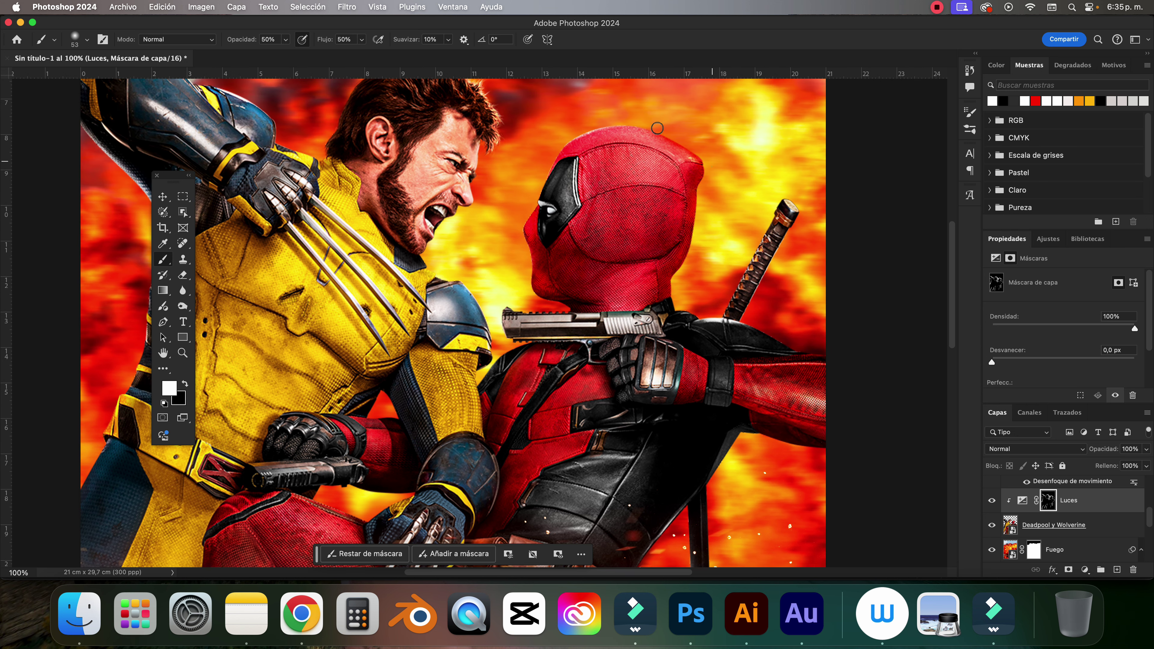
{"action": "scroll", "coordinate": [431, 237], "scroll_direction": "left", "scroll_amount": 5}
{"action": "scroll", "coordinate": [431, 237], "scroll_direction": "up", "scroll_amount": 3}
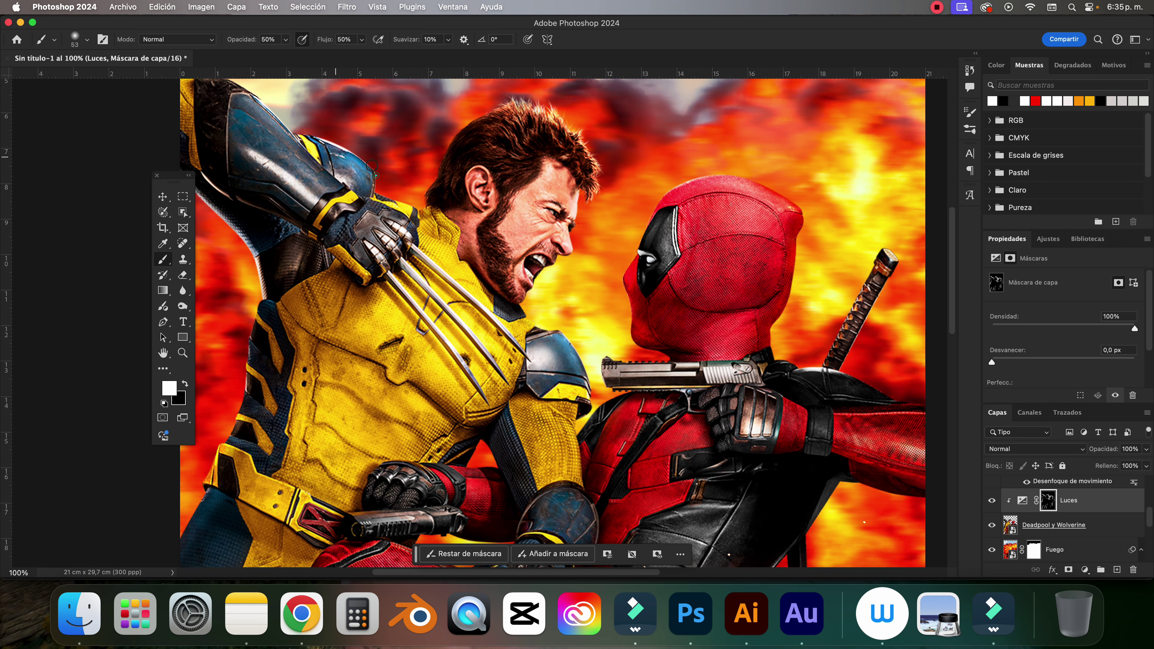
{"action": "scroll", "coordinate": [415, 328], "scroll_direction": "down", "scroll_amount": 5}
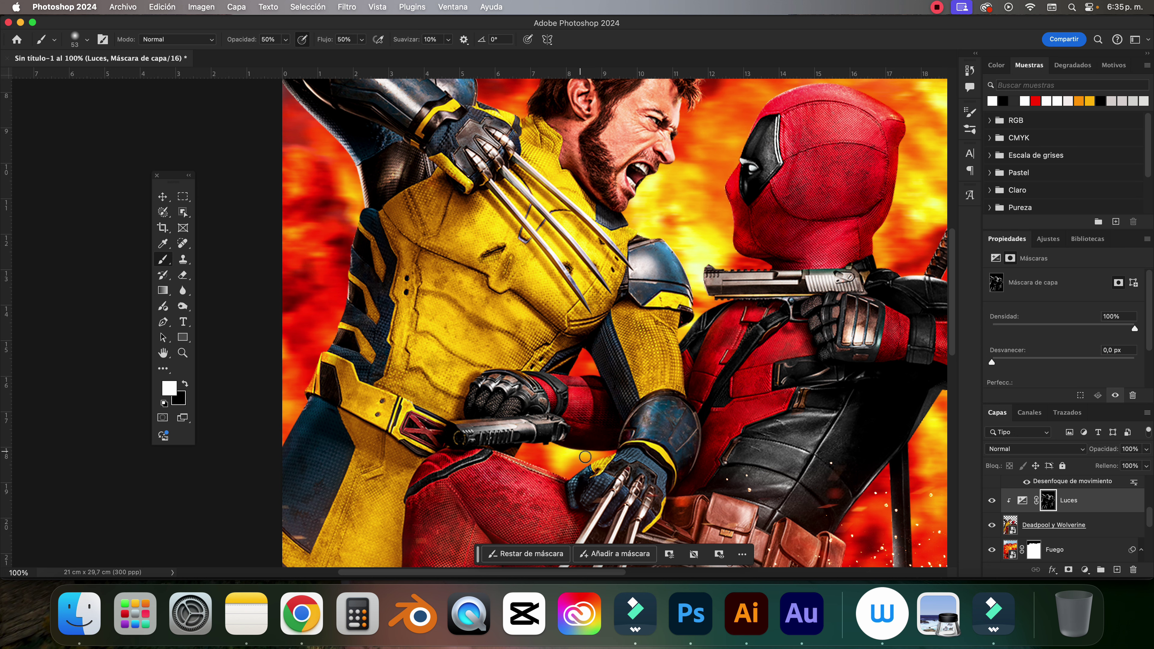
{"action": "scroll", "coordinate": [545, 459], "scroll_direction": "down", "scroll_amount": 5}
{"action": "scroll", "coordinate": [605, 341], "scroll_direction": "down", "scroll_amount": 3}
{"action": "scroll", "coordinate": [605, 341], "scroll_direction": "right", "scroll_amount": 3}
{"action": "left_click_drag", "start_coordinate": [736, 296], "coordinate": [709, 296]}
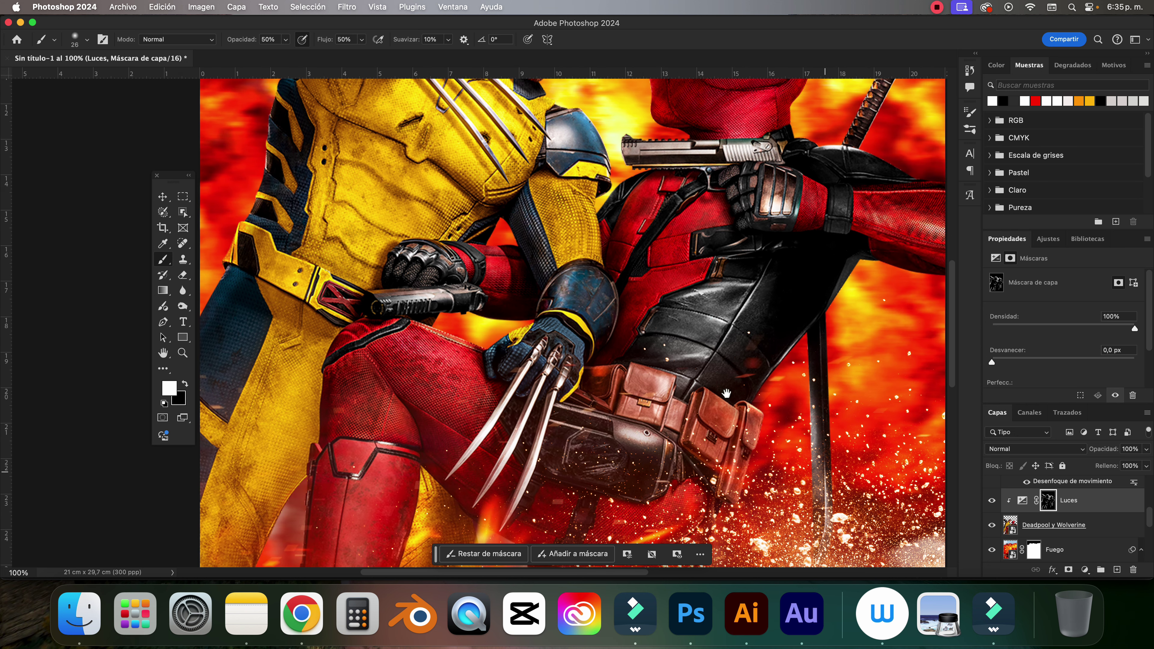
{"action": "left_click_drag", "start_coordinate": [726, 393], "coordinate": [765, 214]}
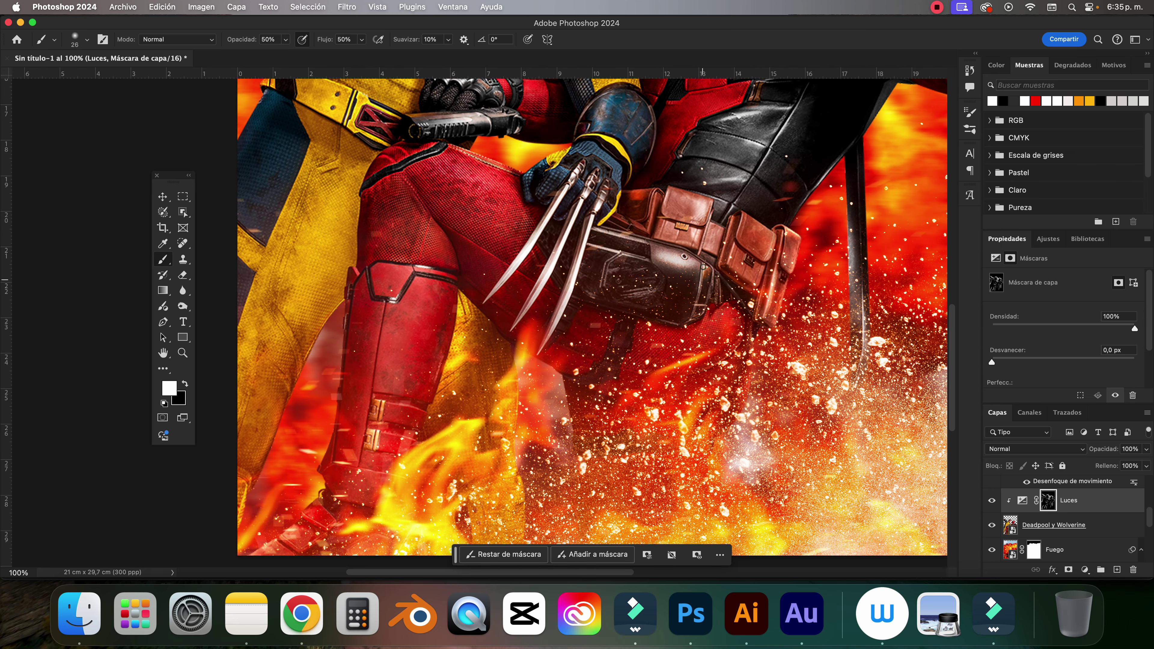
{"action": "mouse_move", "coordinate": [521, 346]}
{"action": "left_mouse_down", "text": "ctrl+alt"}
{"action": "mouse_move", "coordinate": [561, 362]}
{"action": "mouse_move", "coordinate": [527, 355]}
{"action": "left_mouse_up", "text": "ctrl+alt"}
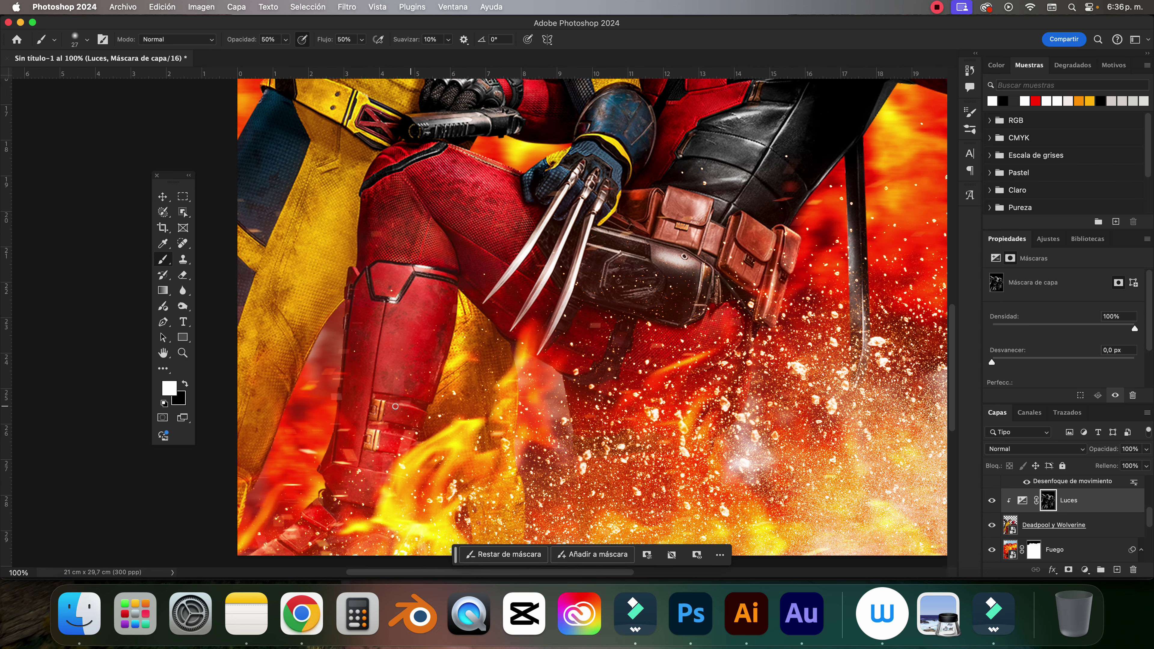
{"action": "key", "text": "super+minus"}
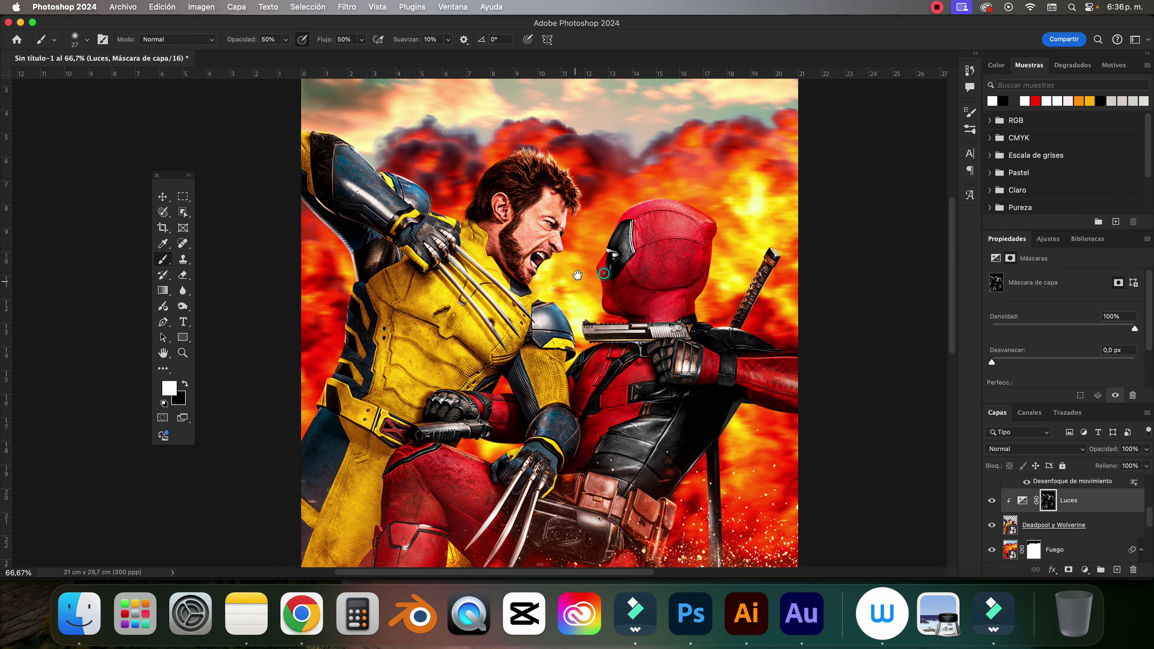
{"action": "left_click_drag", "start_coordinate": [577, 275], "coordinate": [572, 293]}
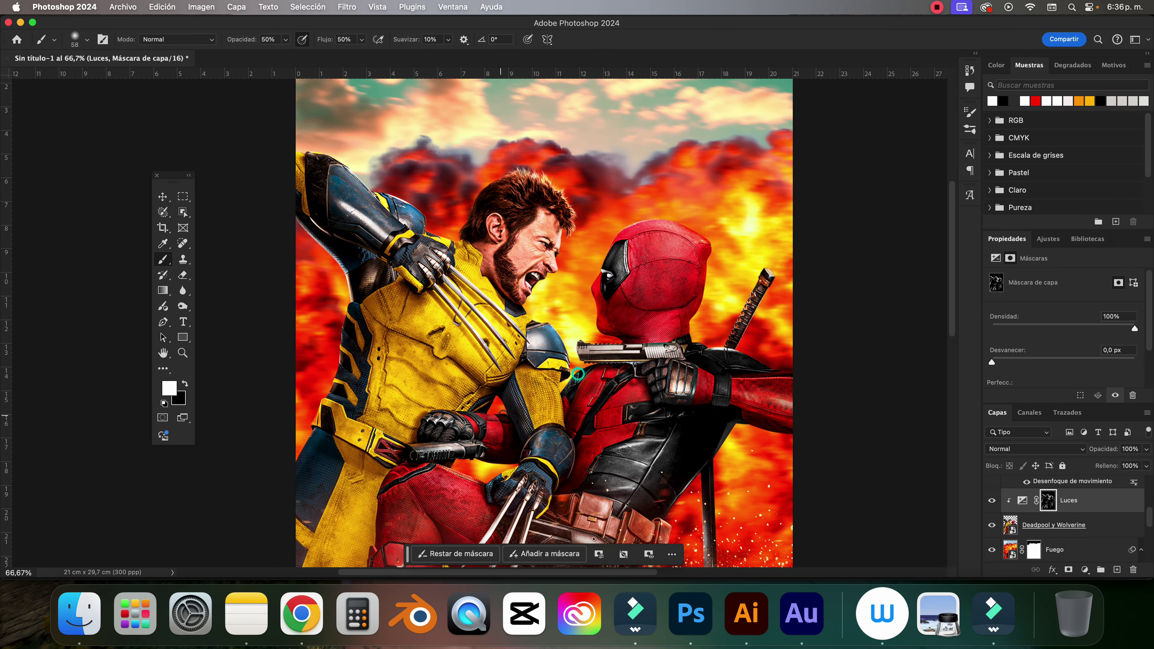
Toggle the Luces layer off and on to compare the lighting.
{"action": "key", "text": "super+minus"}
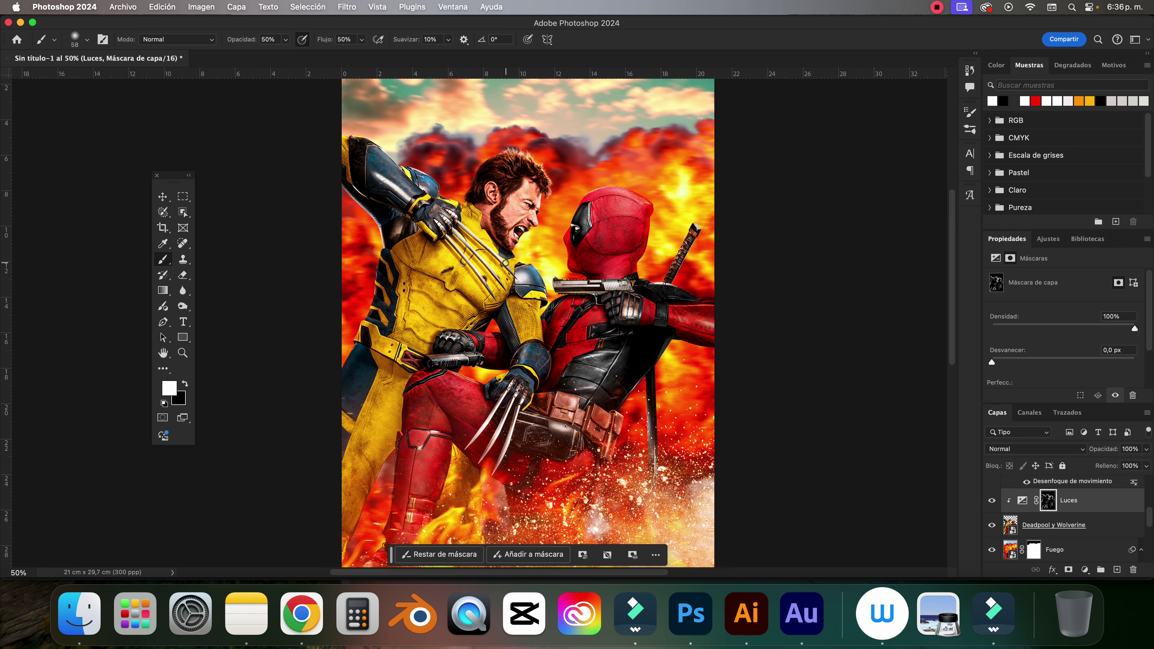
{"action": "left_click", "coordinate": [164, 197]}
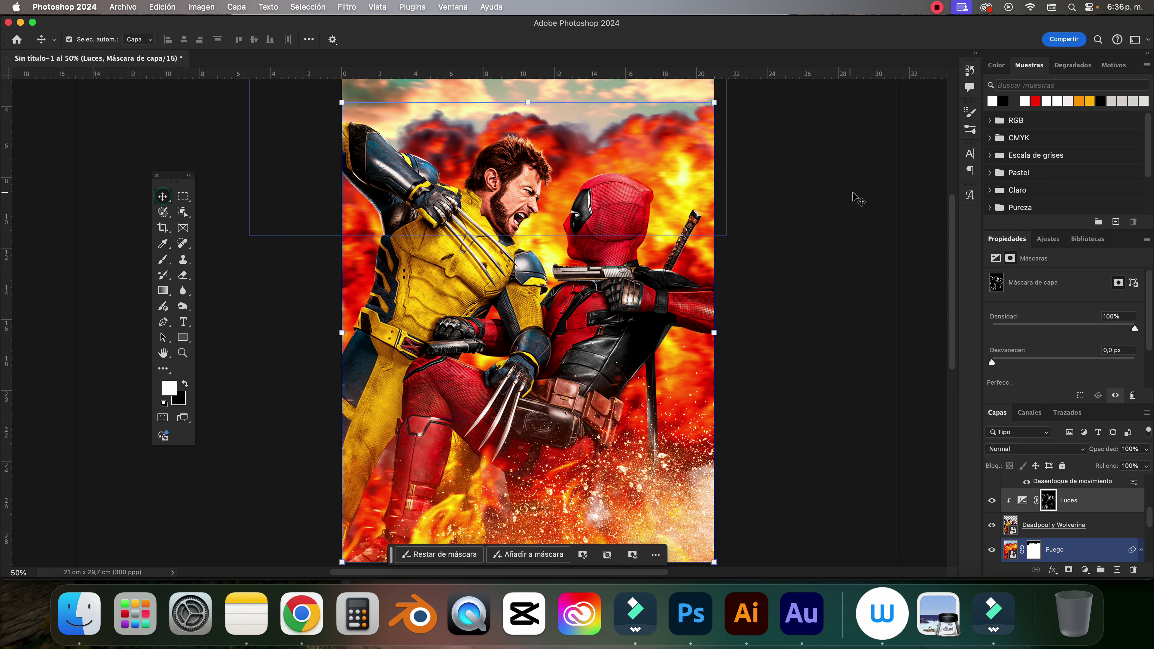
{"action": "left_click", "coordinate": [993, 505]}
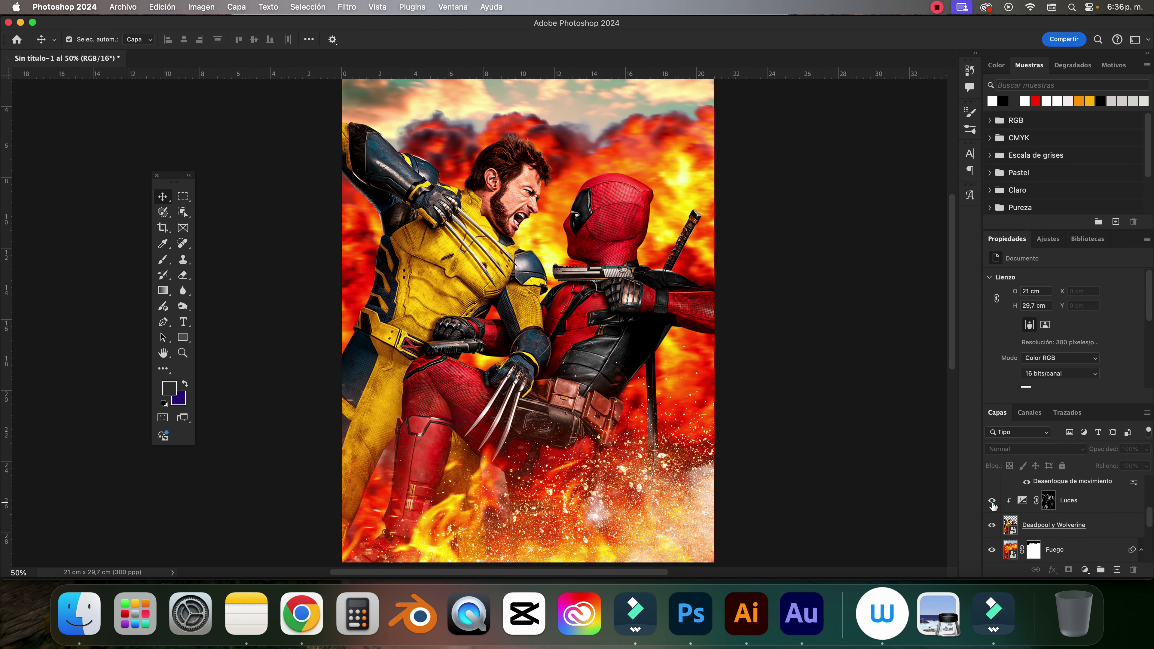
{"action": "left_click", "coordinate": [993, 502]}
{"action": "left_click", "coordinate": [1021, 502]}
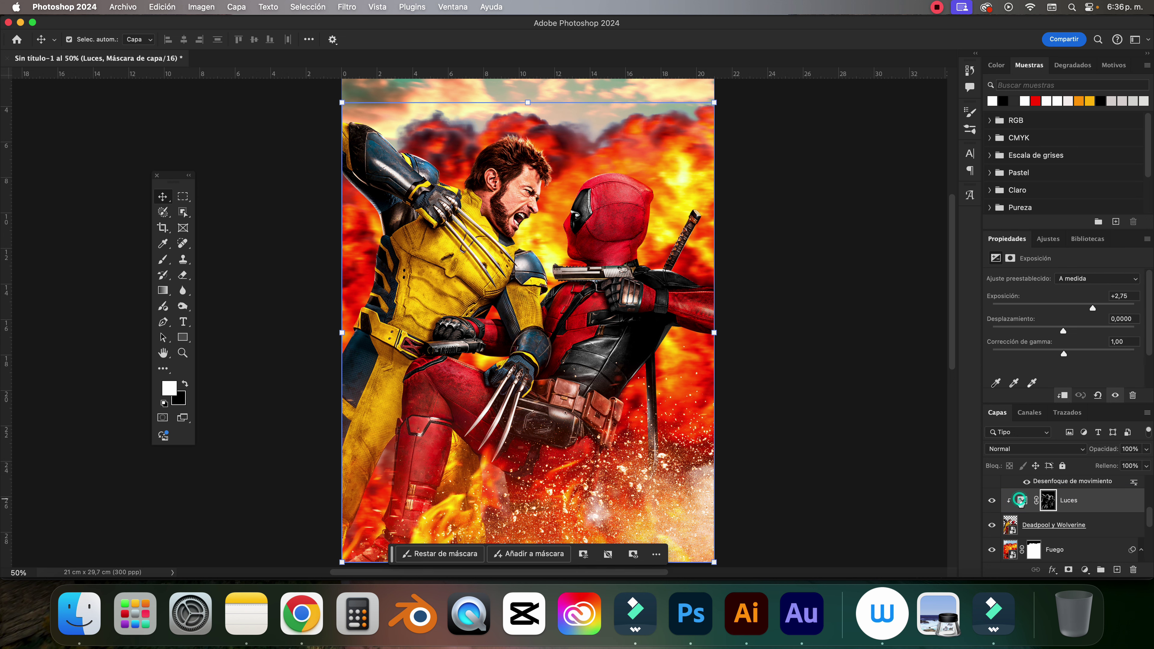
Select the Fuego layer and bring up the new fill or adjustment layer list.
{"action": "key", "text": "super+minus"}
{"action": "left_click", "coordinate": [1022, 501]}
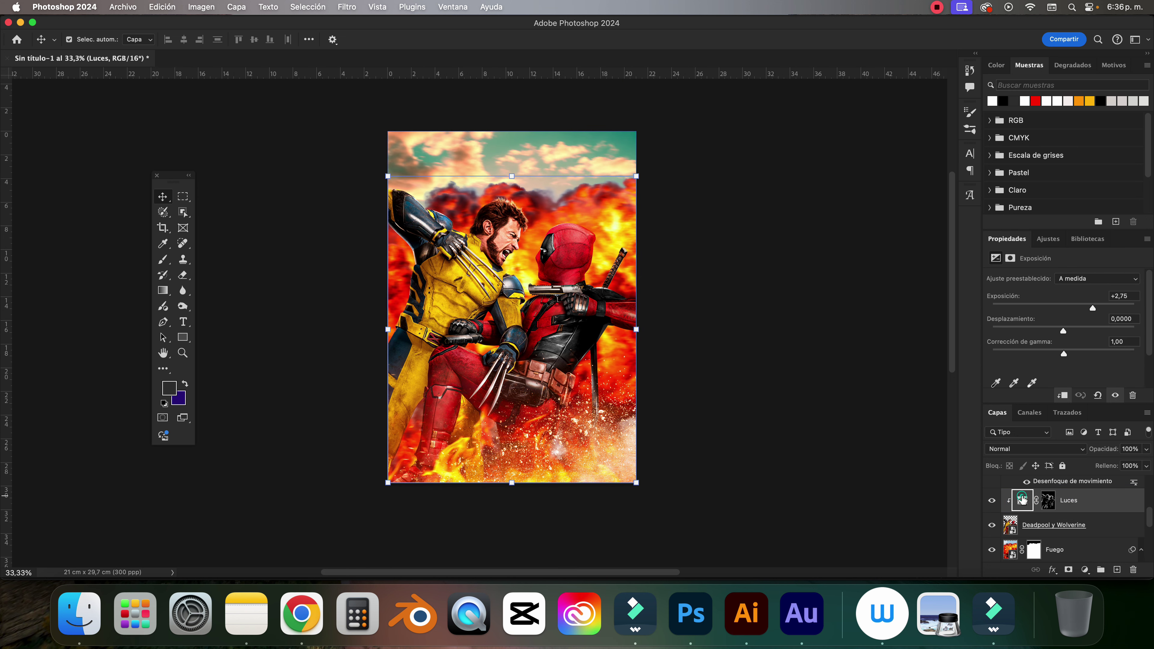
{"action": "left_click", "coordinate": [1054, 525]}
{"action": "left_click", "coordinate": [1055, 550]}
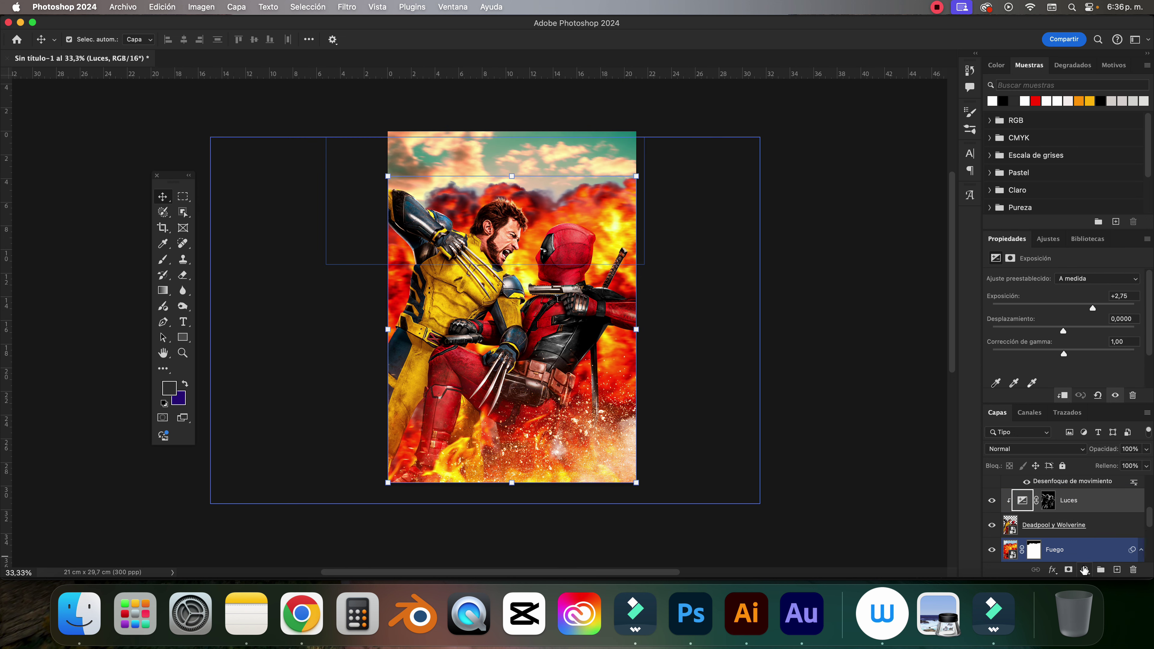
{"action": "left_click", "coordinate": [1085, 569]}
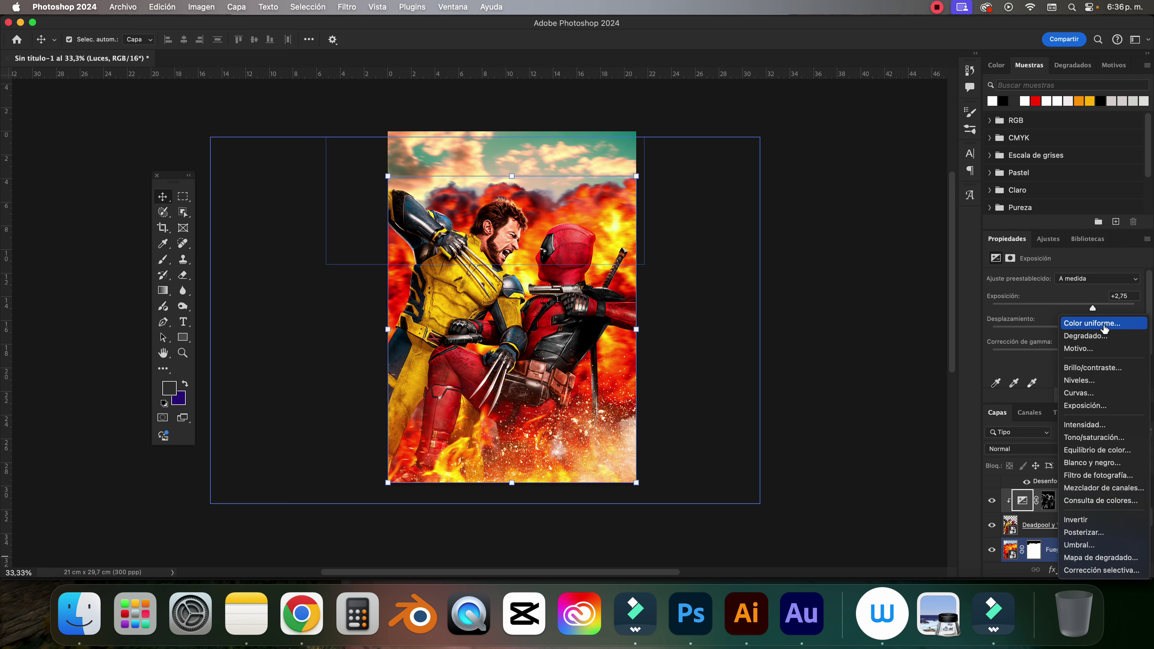
Add a Solid Color fill layer, Relleno de color 1, in orange ff9c00.
{"action": "left_click", "coordinate": [1104, 324]}
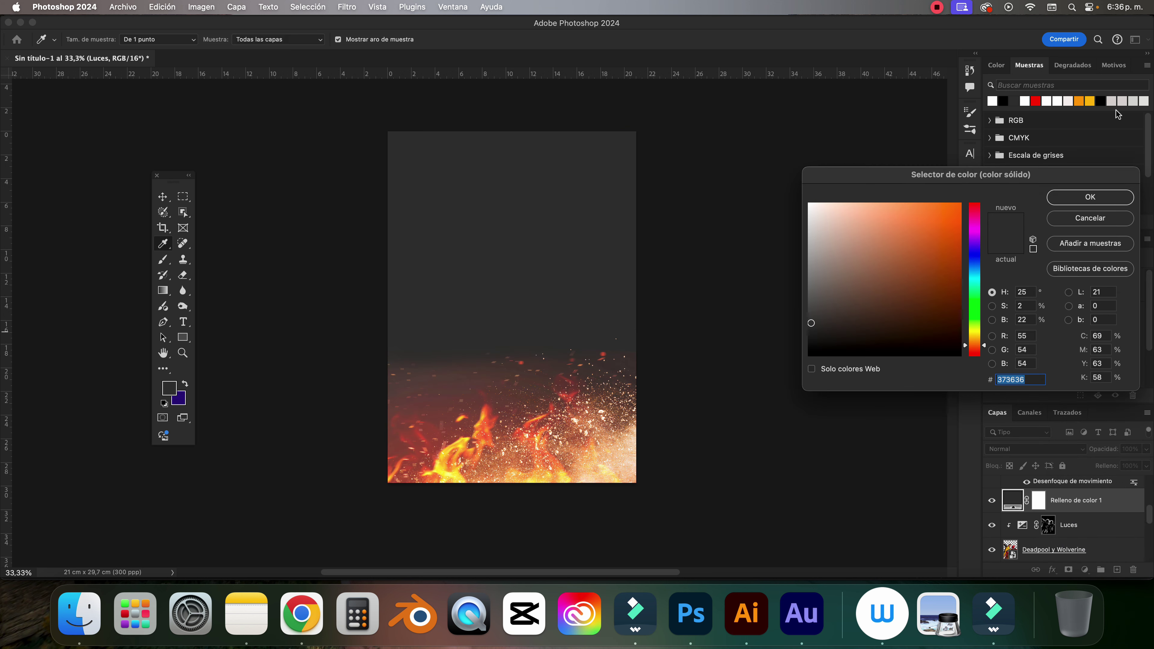
{"action": "left_click", "coordinate": [1081, 102]}
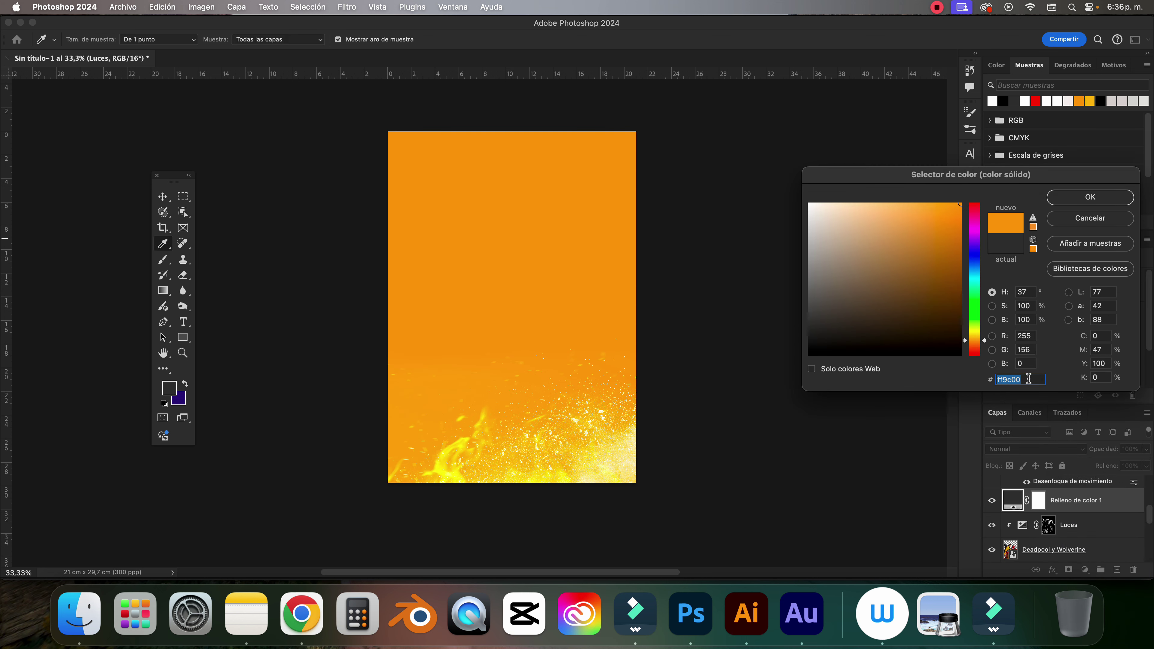
{"action": "left_click_drag", "start_coordinate": [972, 174], "coordinate": [808, 169]}
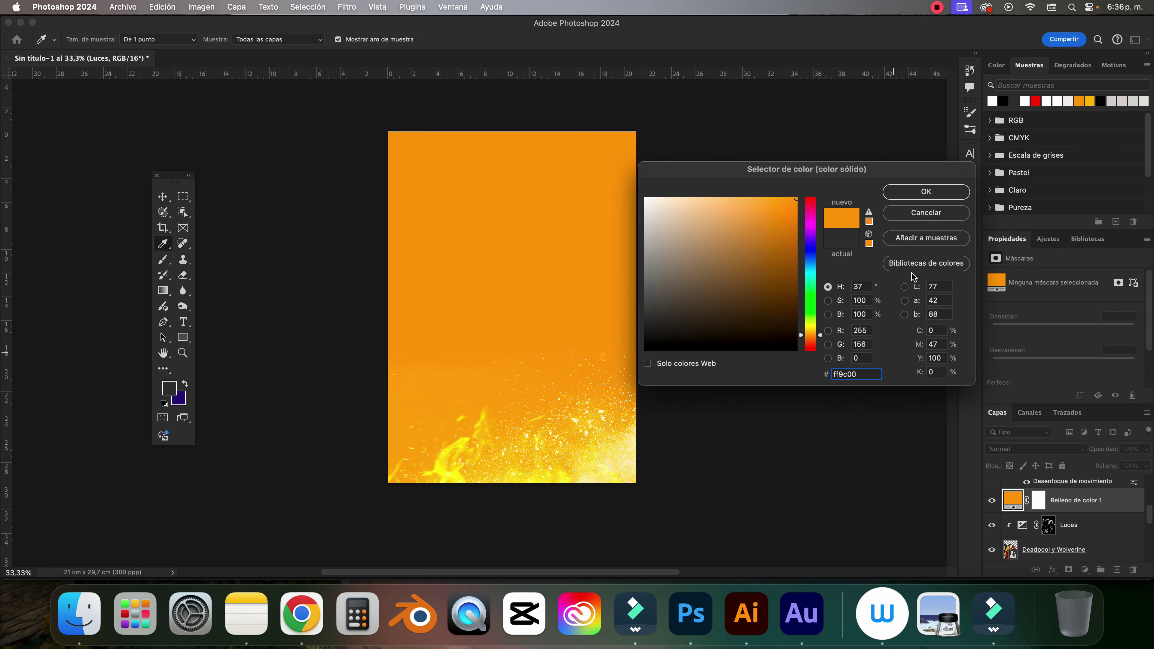
{"action": "left_click", "coordinate": [926, 192]}
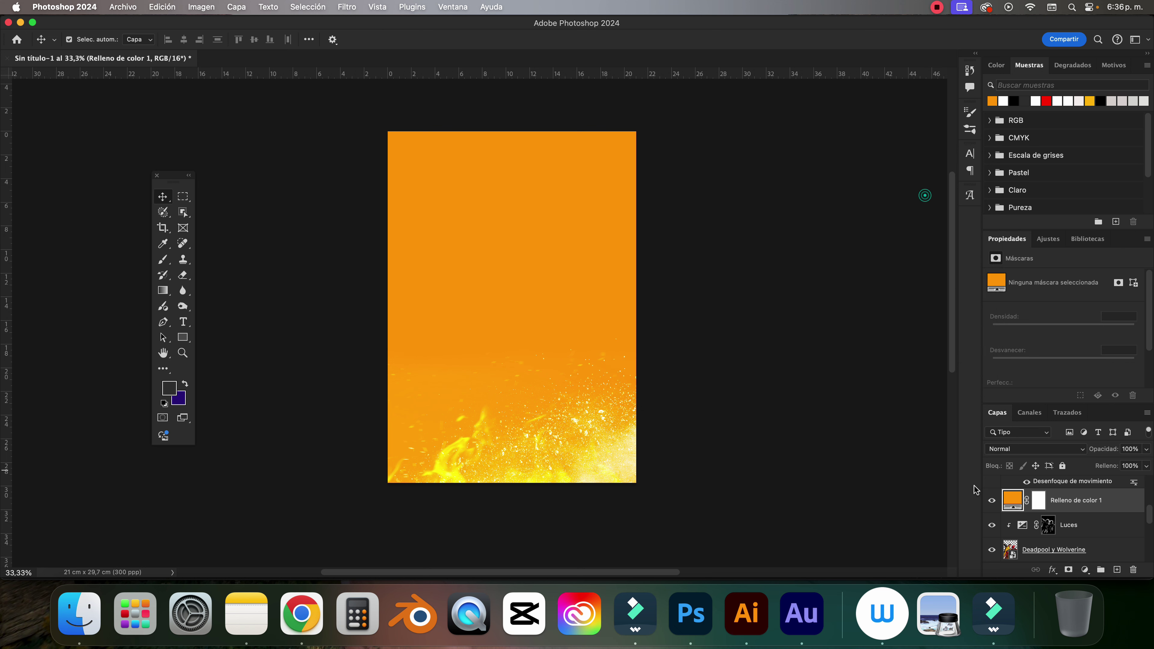
{"action": "left_click", "coordinate": [1039, 556]}
Clip the orange fill to the layer below and re-target the Relleno de color 1 layer.
{"action": "left_click", "coordinate": [1054, 504]}
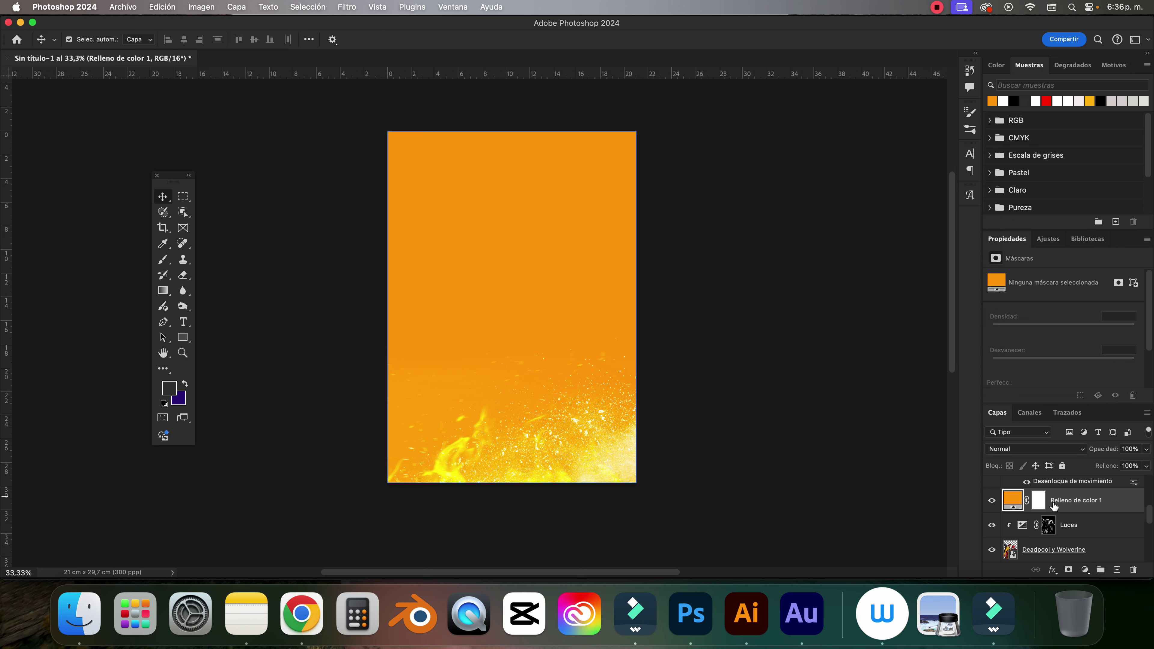
{"action": "left_click", "coordinate": [1072, 510], "text": "alt"}
{"action": "left_click", "coordinate": [1071, 510], "text": "alt"}
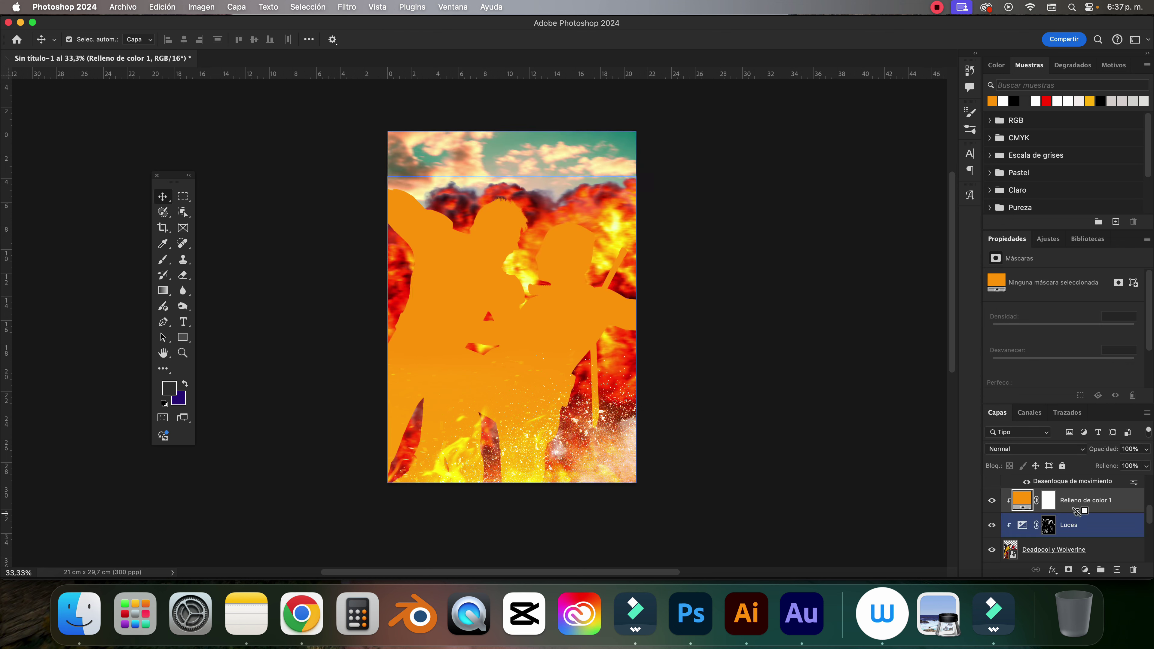
{"action": "left_click", "coordinate": [1064, 549]}
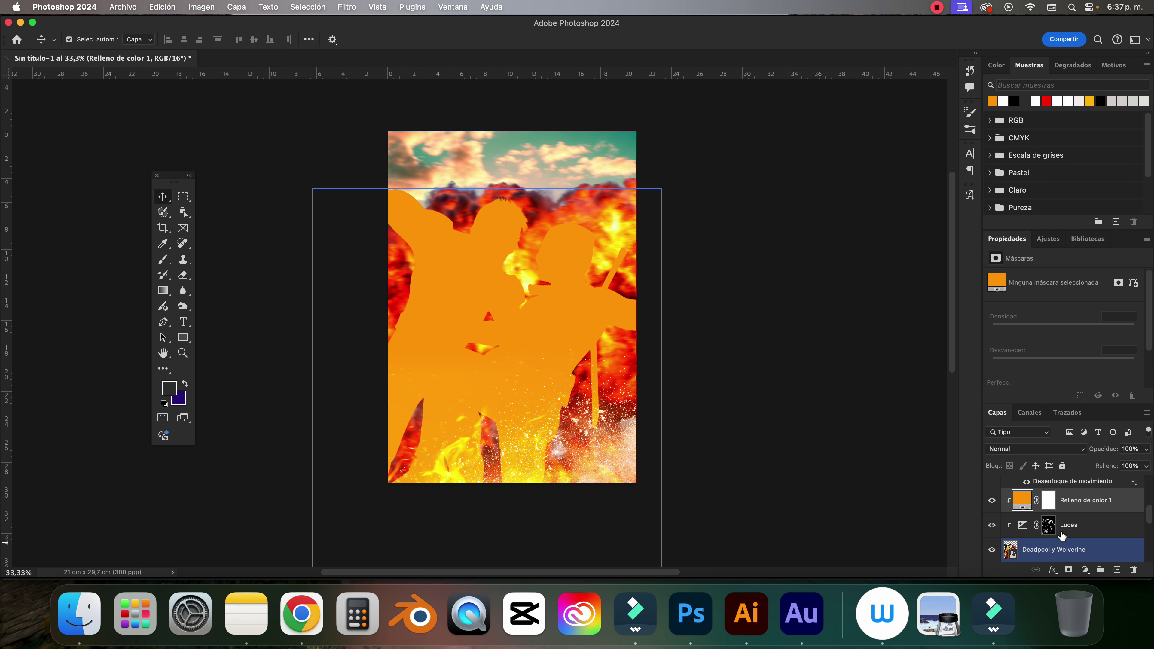
{"action": "left_click", "coordinate": [1062, 536]}
{"action": "left_click", "coordinate": [1059, 481]}
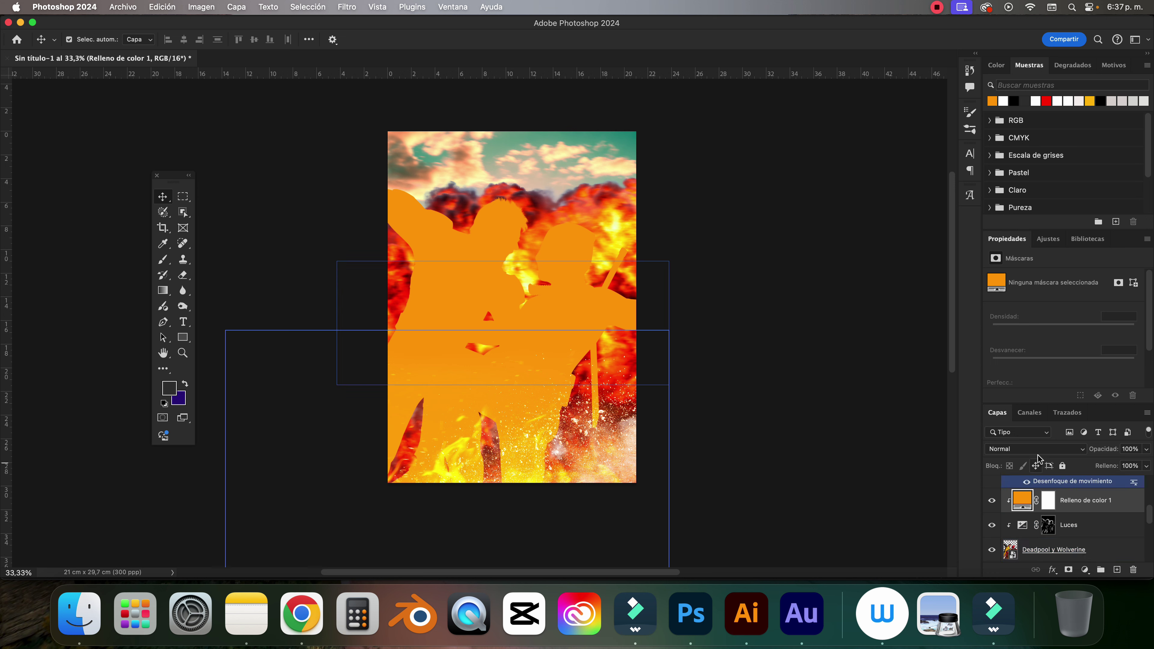
Blend the orange fill as Sobreexpos. lineal (Añadir) and zoom to 50% to inspect the glow.
{"action": "left_click", "coordinate": [1041, 453]}
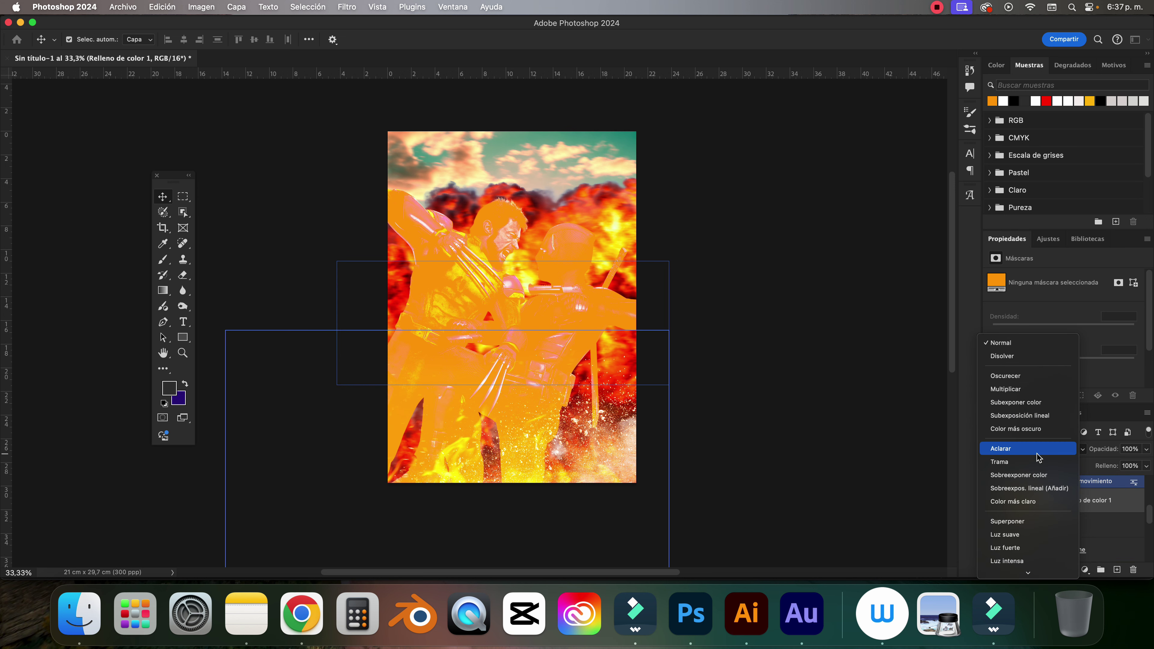
{"action": "scroll", "coordinate": [1040, 457], "scroll_direction": "down", "scroll_amount": 5}
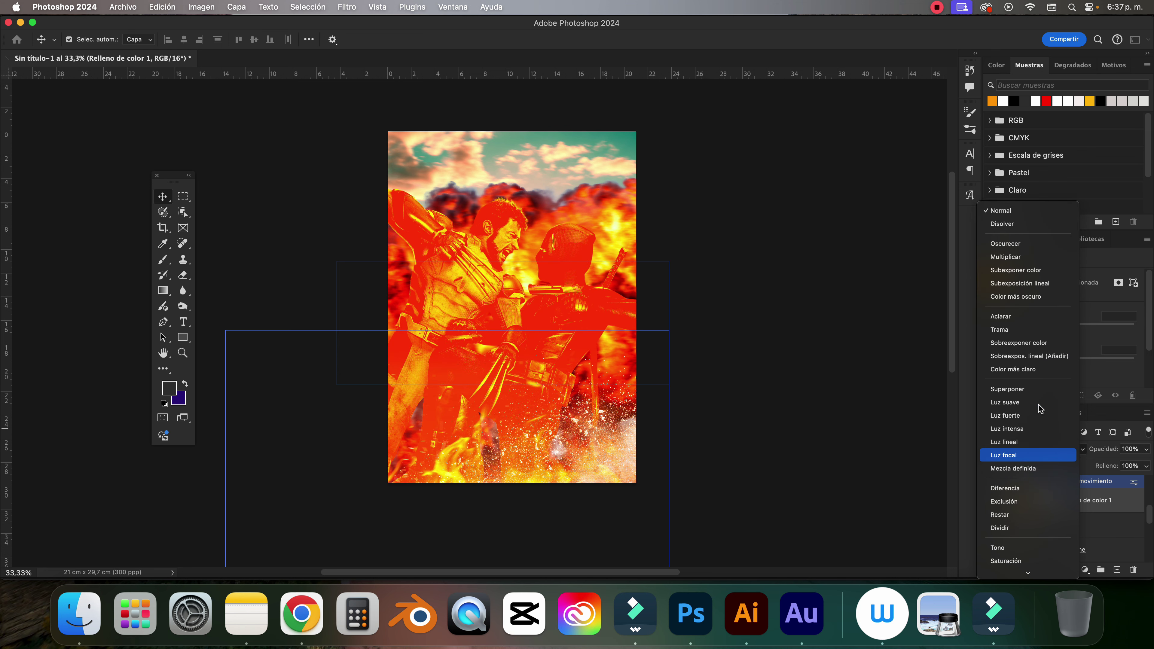
{"action": "left_click", "coordinate": [1044, 357]}
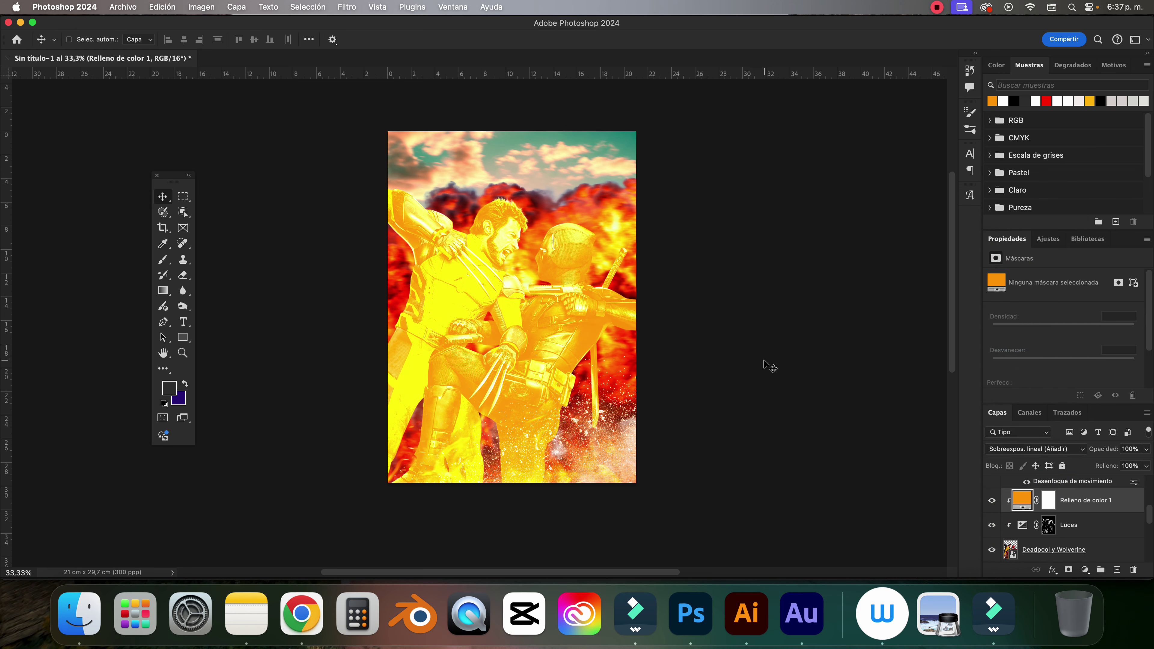
{"action": "key", "text": "super+plus"}
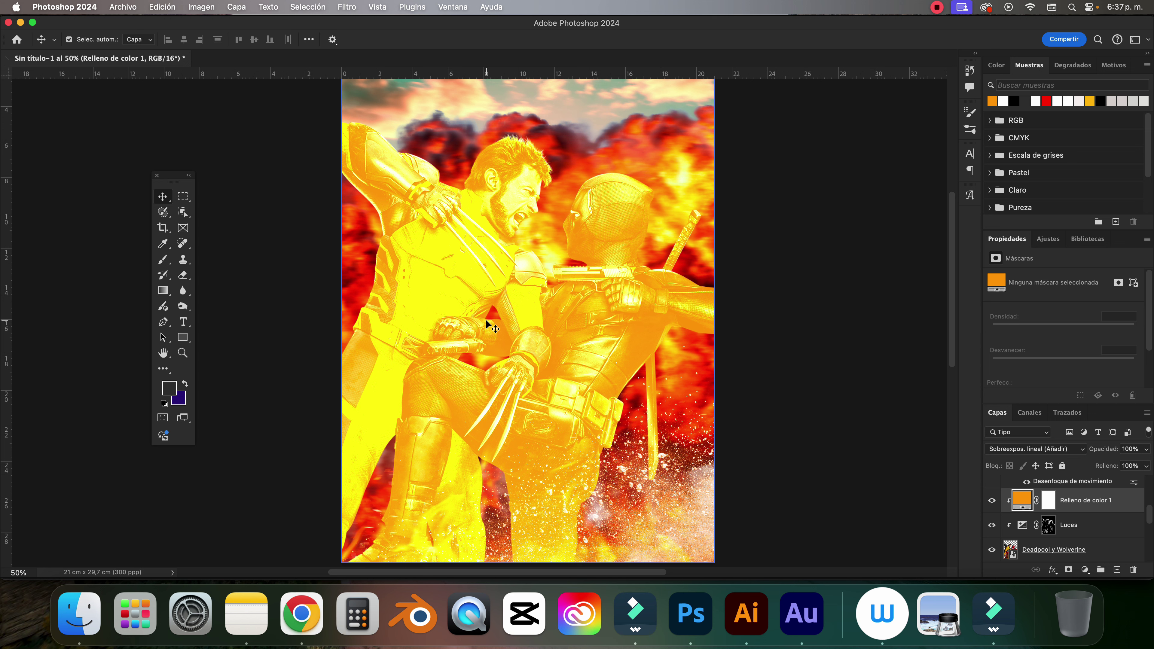
{"action": "left_click", "coordinate": [1006, 478]}
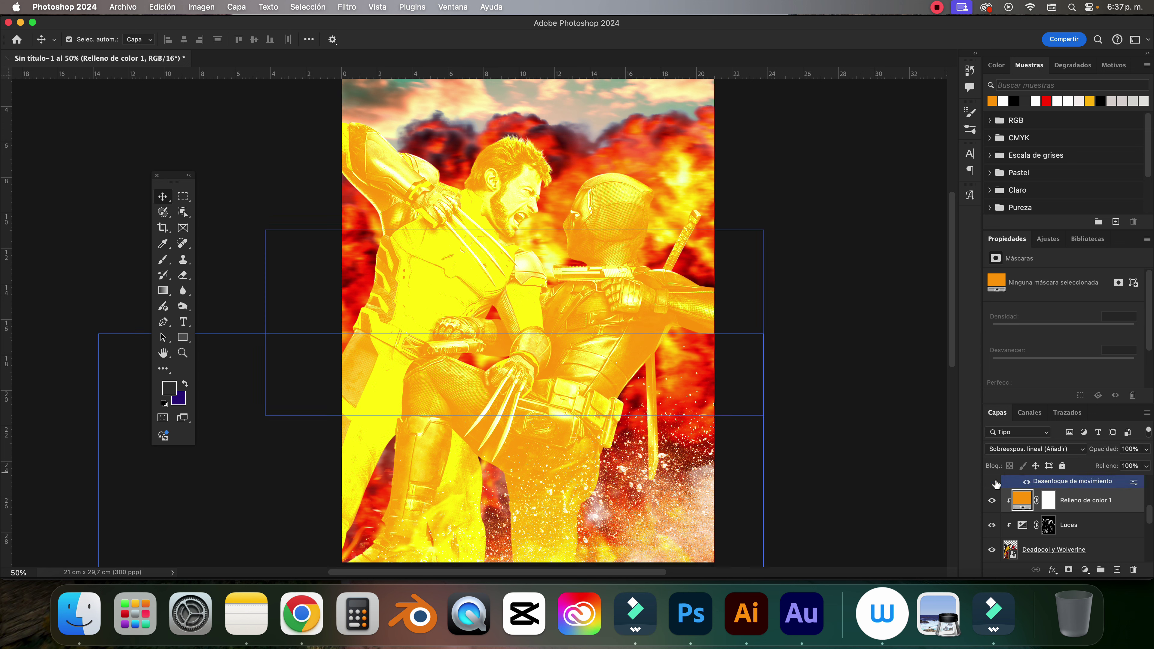
{"action": "left_click", "coordinate": [1024, 497]}
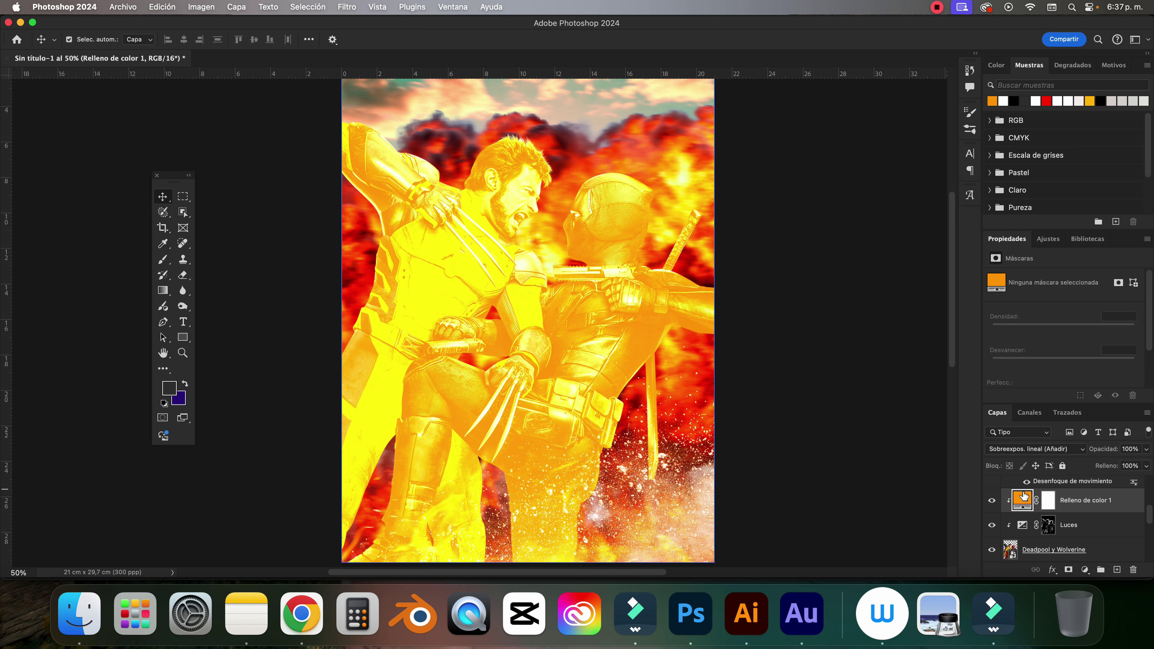
{"action": "right_click", "coordinate": [1023, 497]}
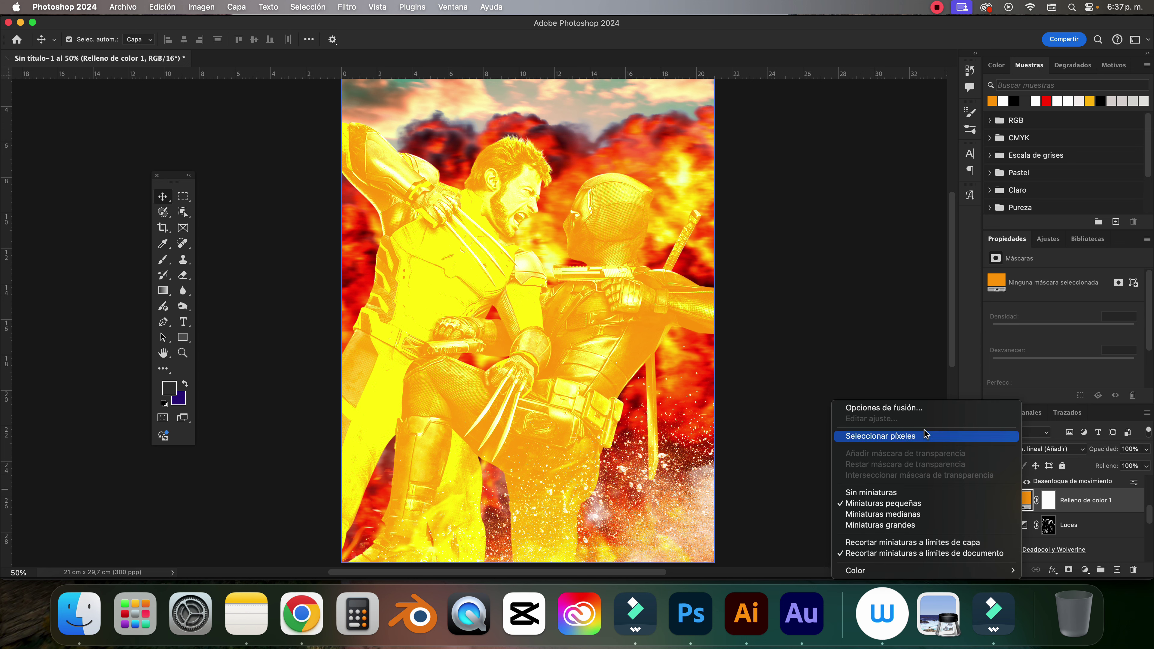
In Opciones de fusión, split the Capa subyacente black slider to 0/75 and apply.
{"action": "left_click", "coordinate": [914, 409]}
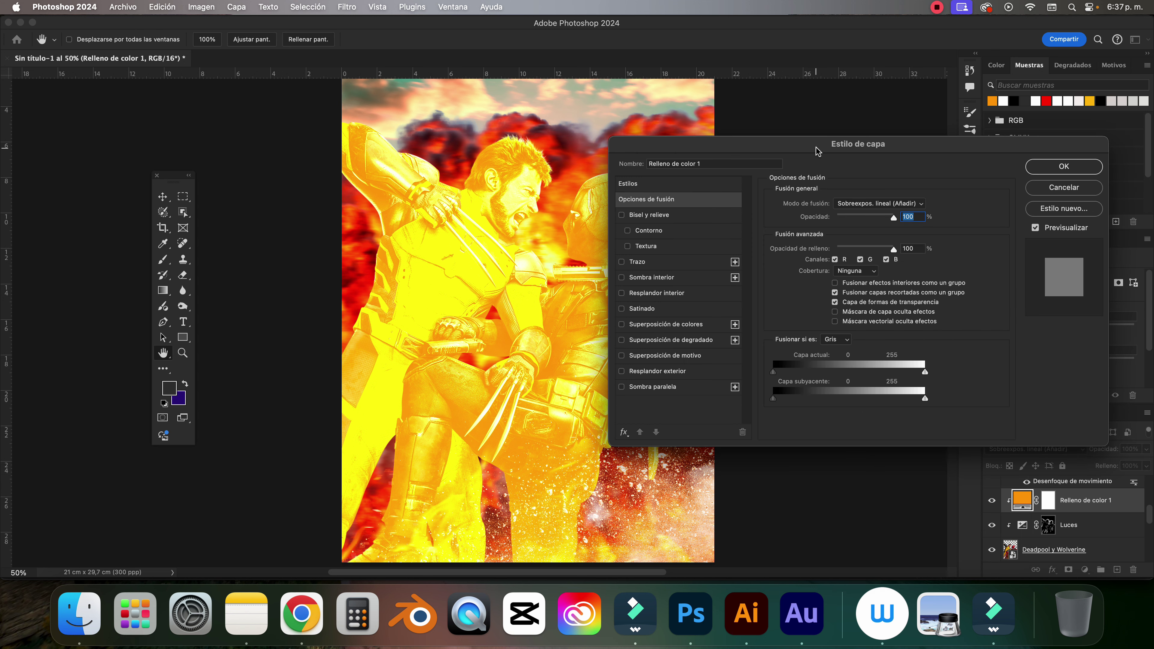
{"action": "left_click_drag", "start_coordinate": [816, 150], "coordinate": [889, 142]}
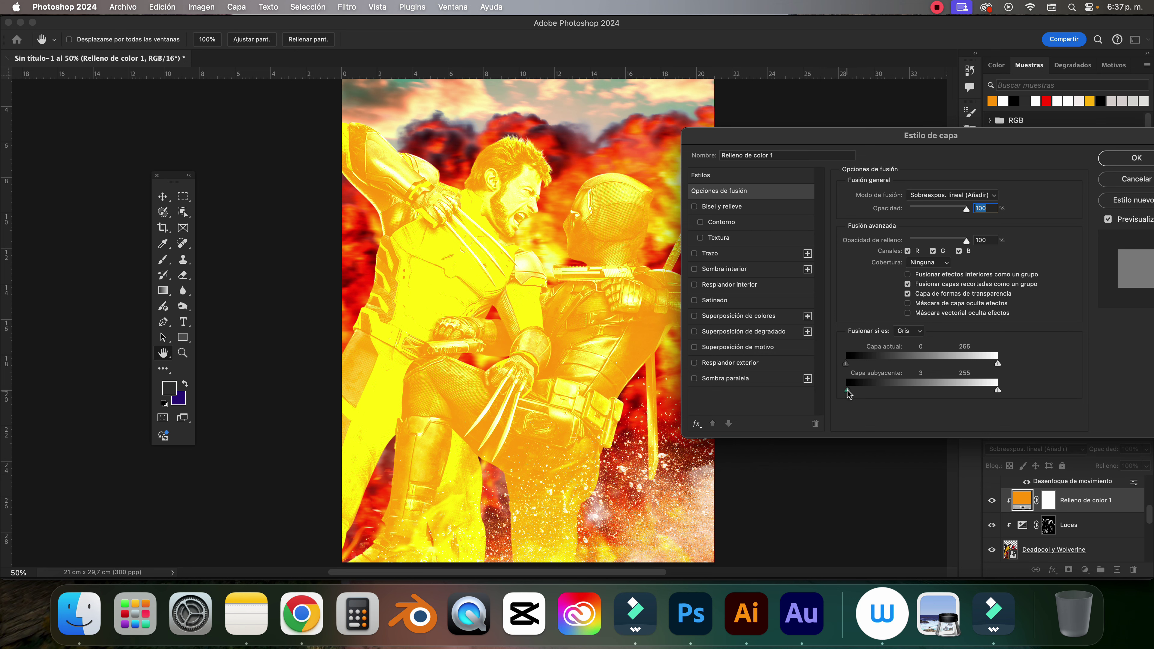
{"action": "left_click_drag", "start_coordinate": [848, 390], "coordinate": [873, 391]}
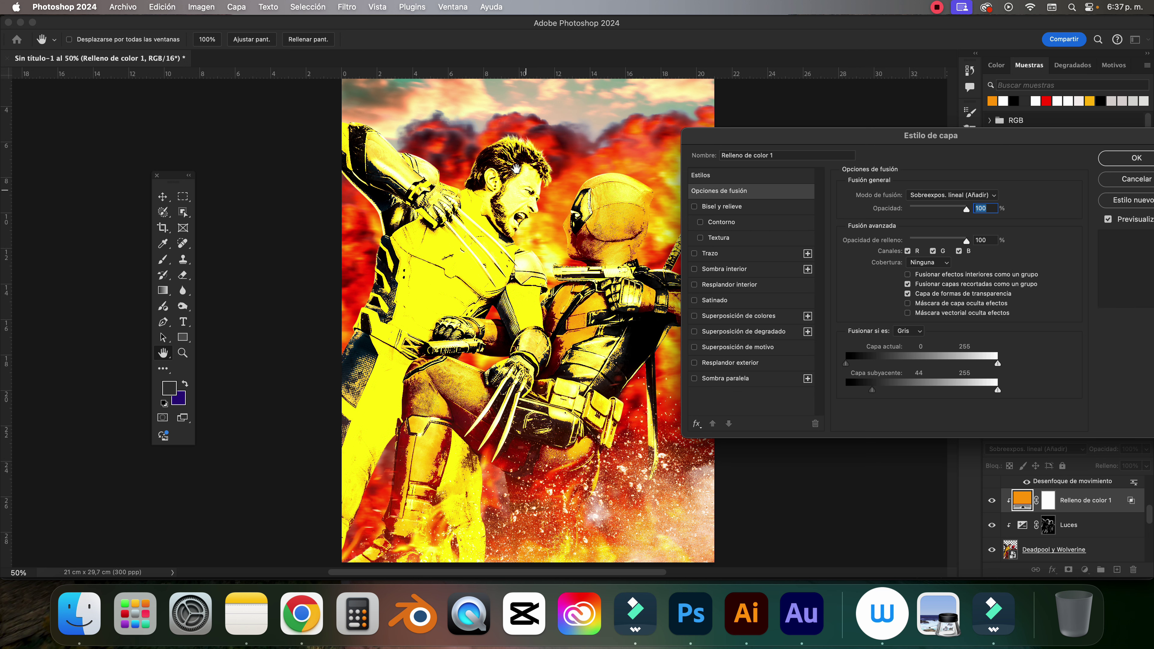
{"action": "key", "text": "alt"}
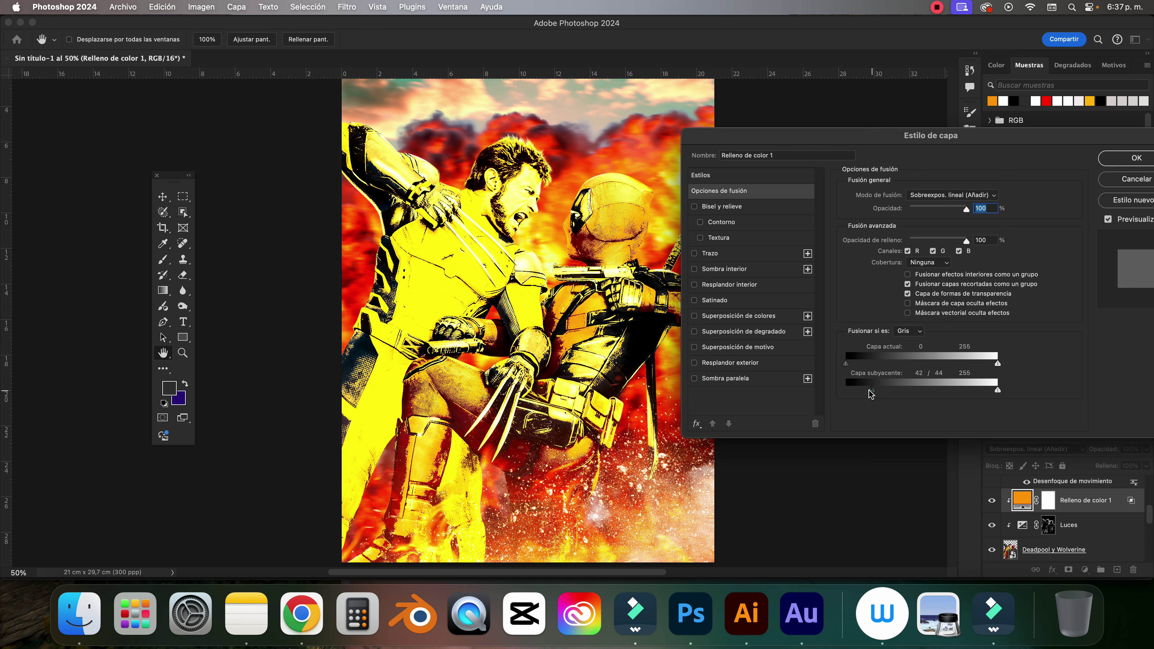
{"action": "mouse_move", "coordinate": [873, 390]}
{"action": "left_mouse_down"}
{"action": "mouse_move", "coordinate": [845, 390]}
{"action": "mouse_move", "coordinate": [890, 391]}
{"action": "left_mouse_up"}
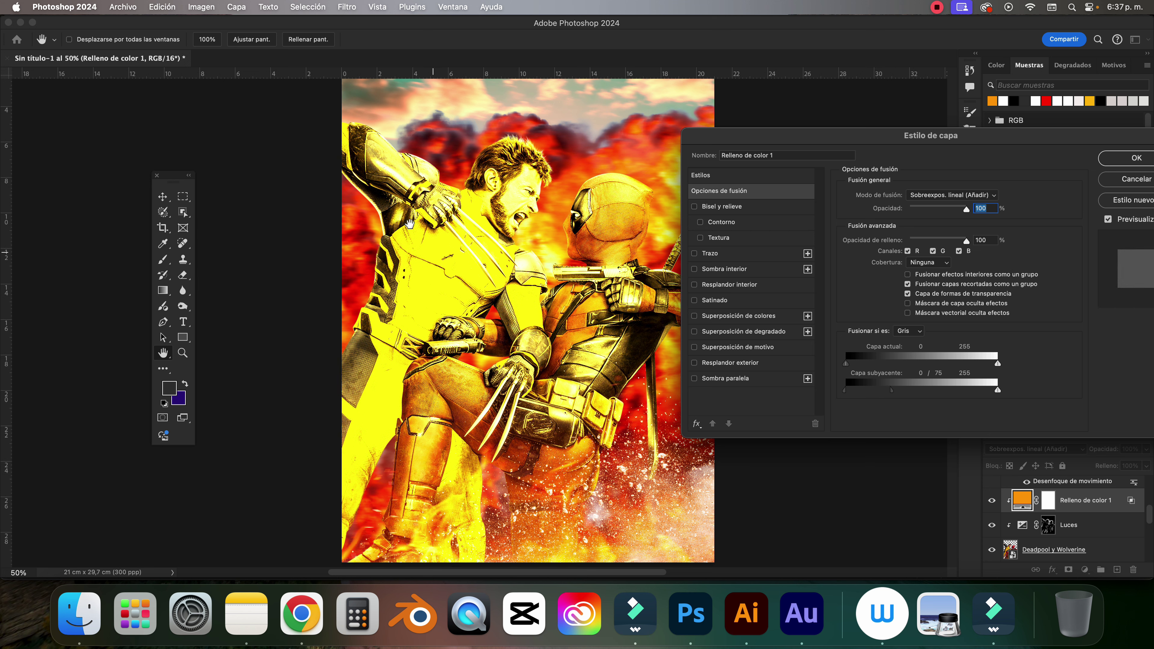
{"action": "left_click_drag", "start_coordinate": [932, 150], "coordinate": [862, 149]}
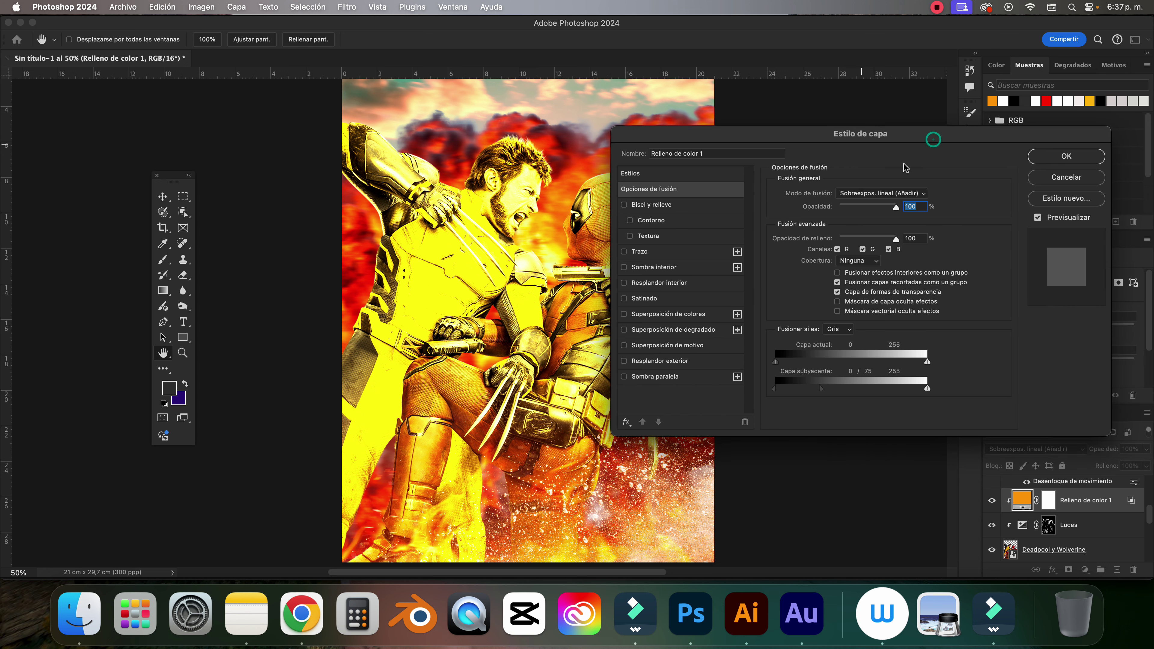
{"action": "left_click", "coordinate": [1055, 158]}
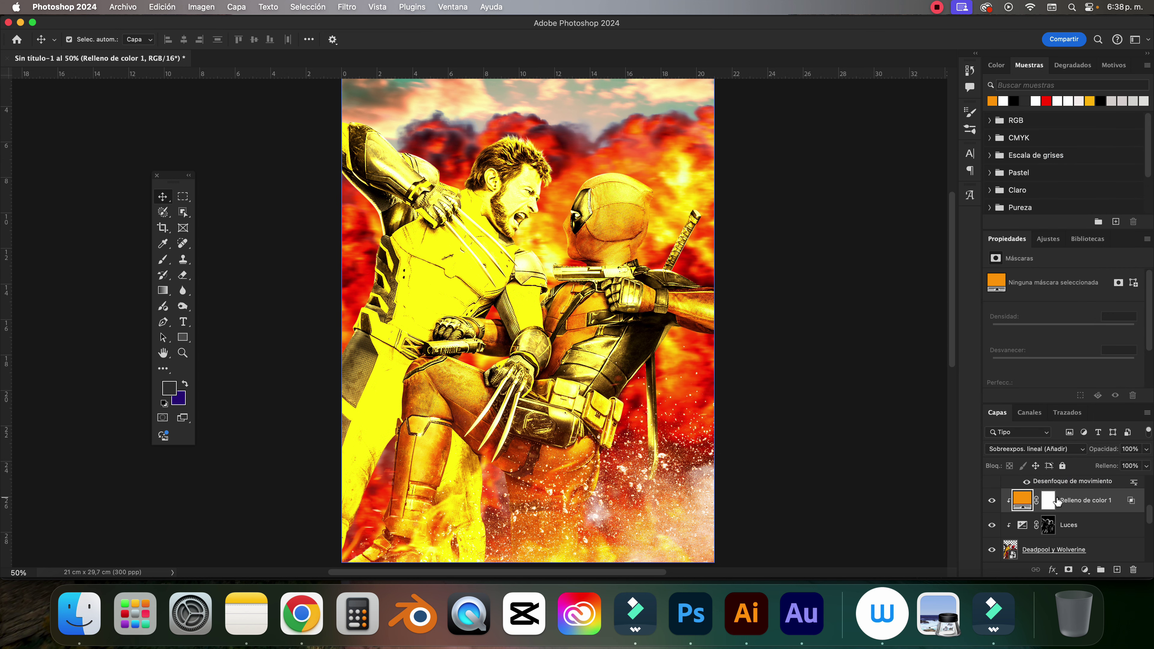
Rename the fill layer to Luz Color and invert its layer mask to black.
{"action": "double_click", "coordinate": [1081, 501]}
{"action": "key", "text": "BackSpace"}
{"action": "type", "text": "or"}
{"action": "key", "text": "Return"}
{"action": "left_click", "coordinate": [1045, 501]}
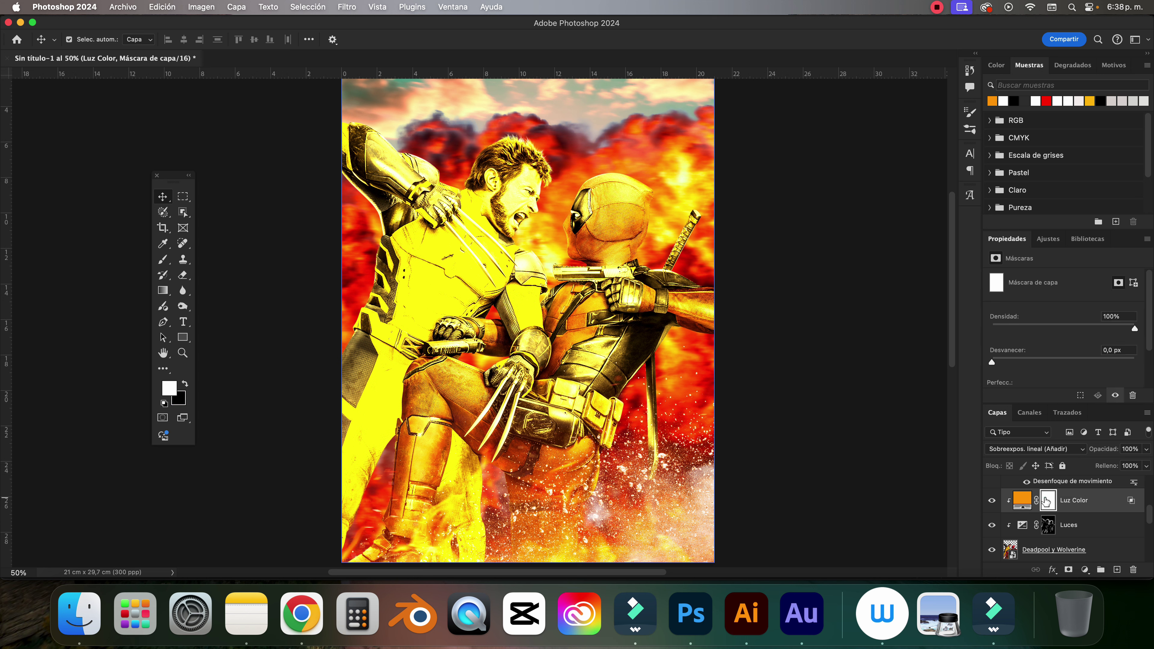
{"action": "left_click", "coordinate": [1077, 376]}
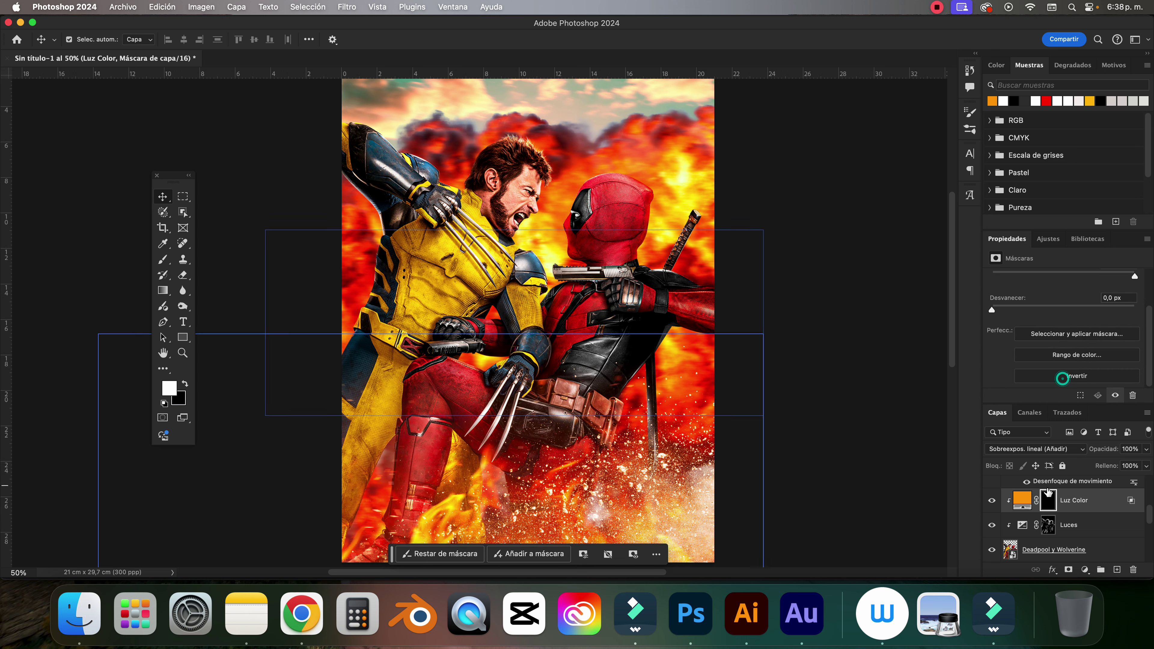
Set up a soft Brush at 70% with an ~82 px tip, zoomed to 100% on the heroes.
{"action": "key", "text": "b"}
{"action": "scroll", "coordinate": [409, 236], "scroll_direction": "up", "scroll_amount": 3}
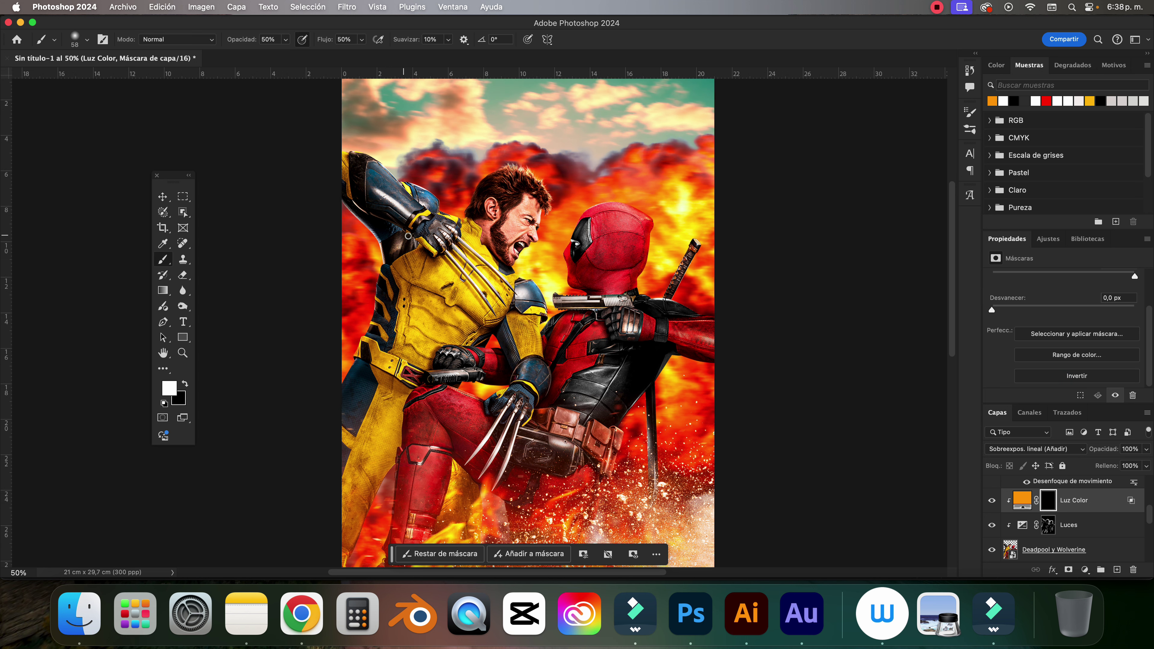
{"action": "left_click_drag", "start_coordinate": [469, 267], "coordinate": [509, 267]}
{"action": "key", "text": "BackSpace"}
{"action": "key", "text": "BackSpace"}
{"action": "double_click", "coordinate": [342, 39]}
{"action": "type", "text": "70"}
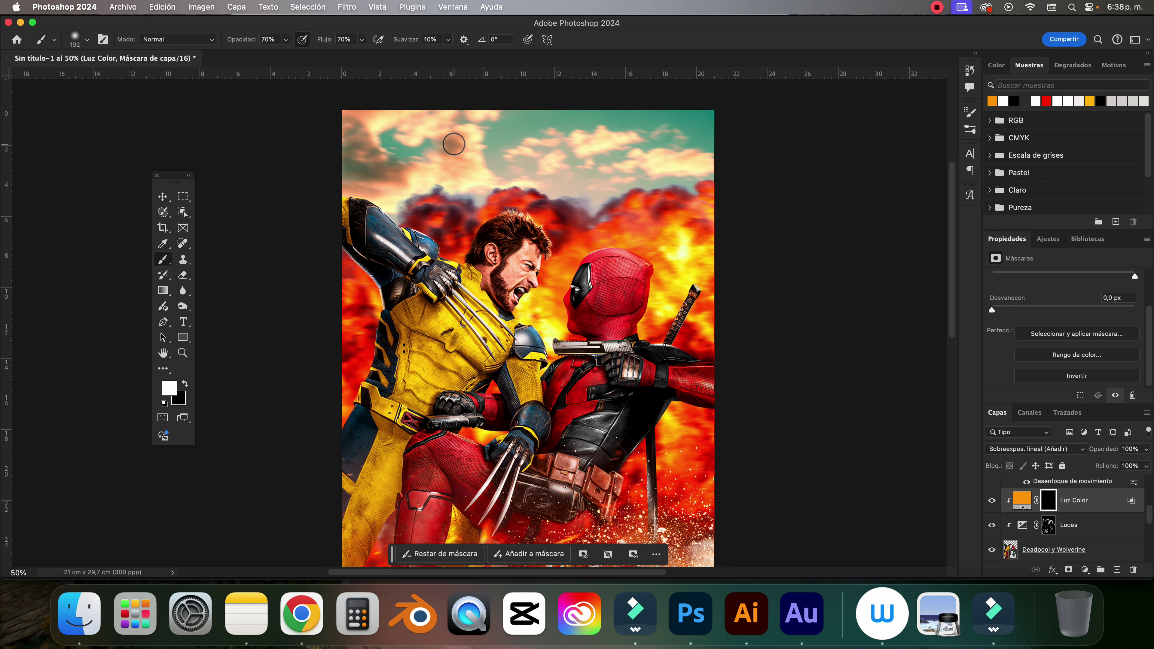
{"action": "key", "text": "super+plus"}
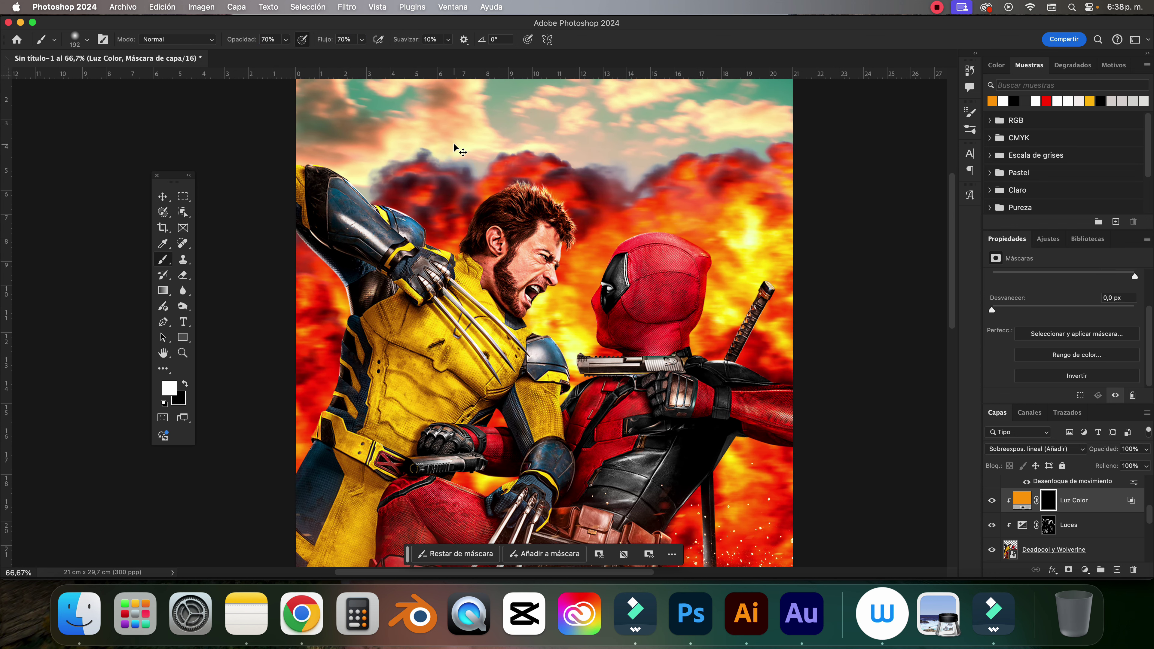
{"action": "key", "text": "super+plus"}
{"action": "left_click_drag", "start_coordinate": [613, 257], "coordinate": [598, 331]}
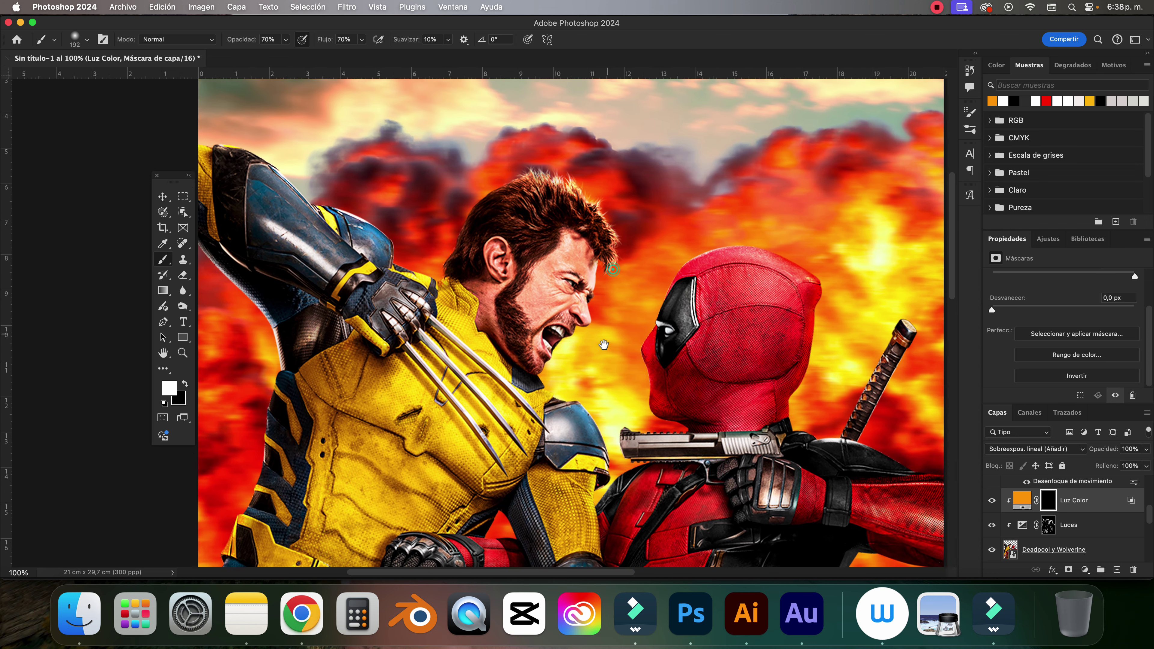
{"action": "left_click_drag", "start_coordinate": [603, 275], "coordinate": [578, 276]}
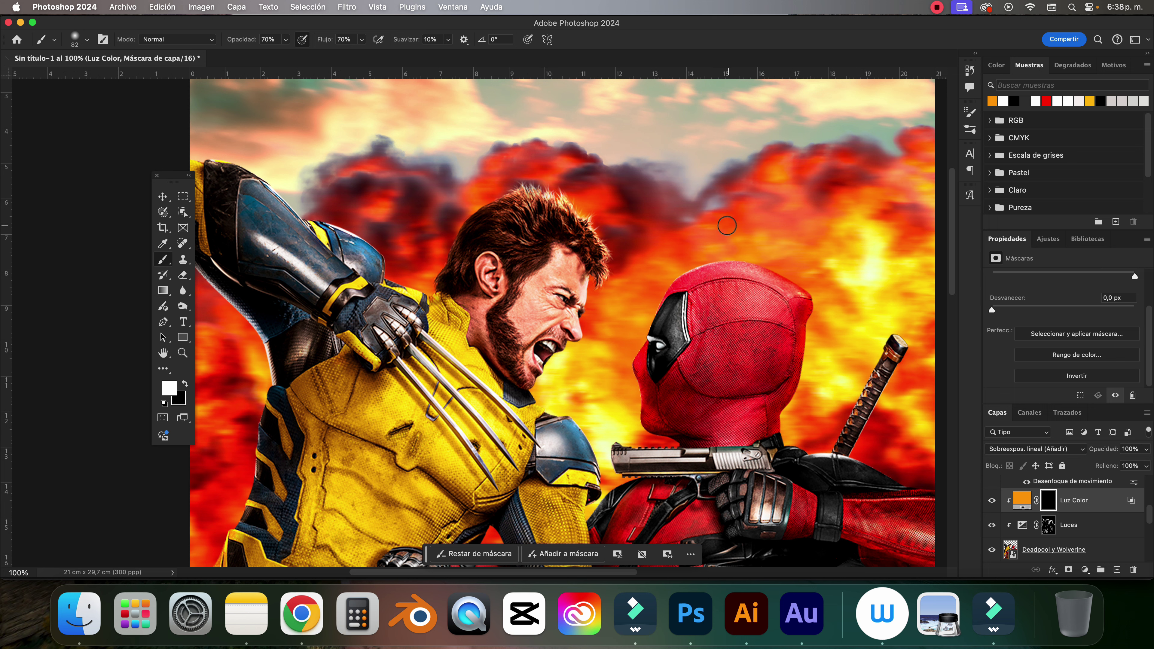
Paint orange glow along Wolverine's hair, left edge and shoulder, Deadpool's face and the gun's top edge.
{"action": "mouse_move", "coordinate": [616, 273]}
{"action": "left_mouse_down"}
{"action": "mouse_move", "coordinate": [591, 209]}
{"action": "mouse_move", "coordinate": [459, 203]}
{"action": "mouse_move", "coordinate": [439, 258]}
{"action": "left_mouse_up"}
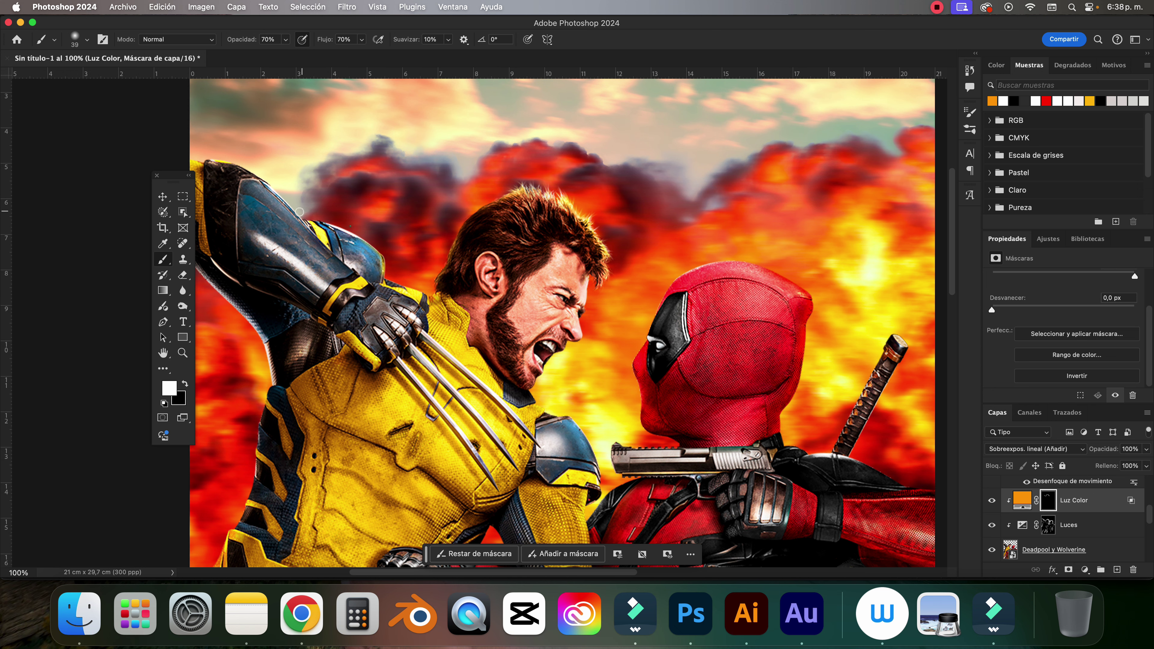
{"action": "mouse_move", "coordinate": [222, 314]}
{"action": "left_mouse_down"}
{"action": "mouse_move", "coordinate": [280, 290]}
{"action": "mouse_move", "coordinate": [313, 169]}
{"action": "left_mouse_up"}
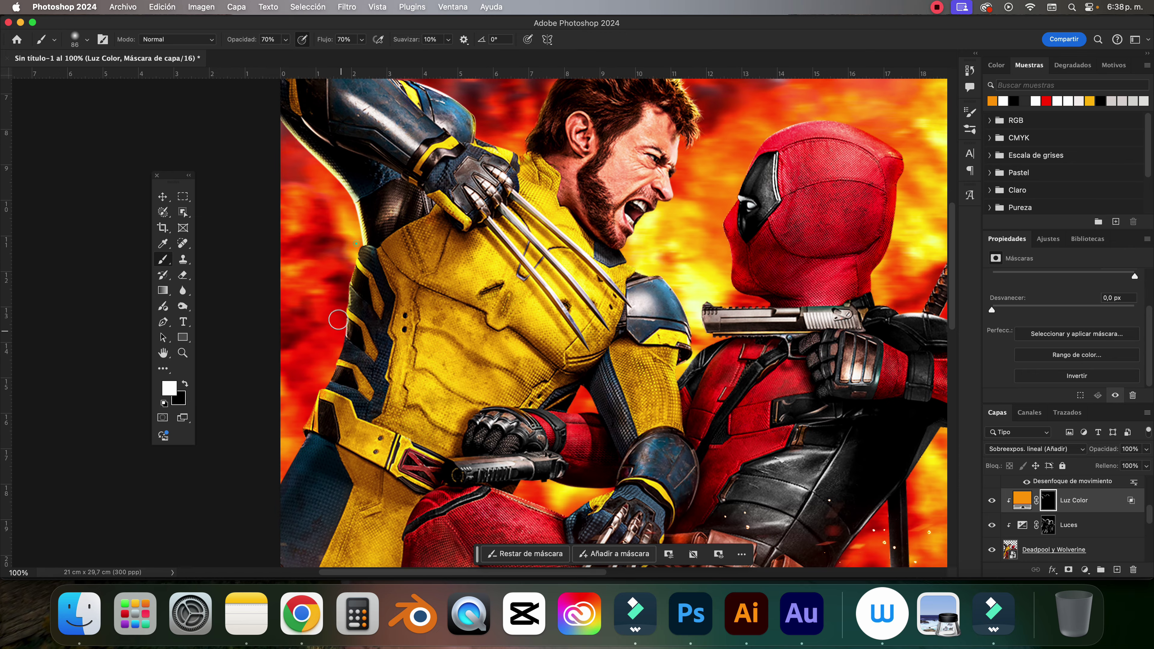
{"action": "left_click_drag", "start_coordinate": [339, 320], "coordinate": [276, 469]}
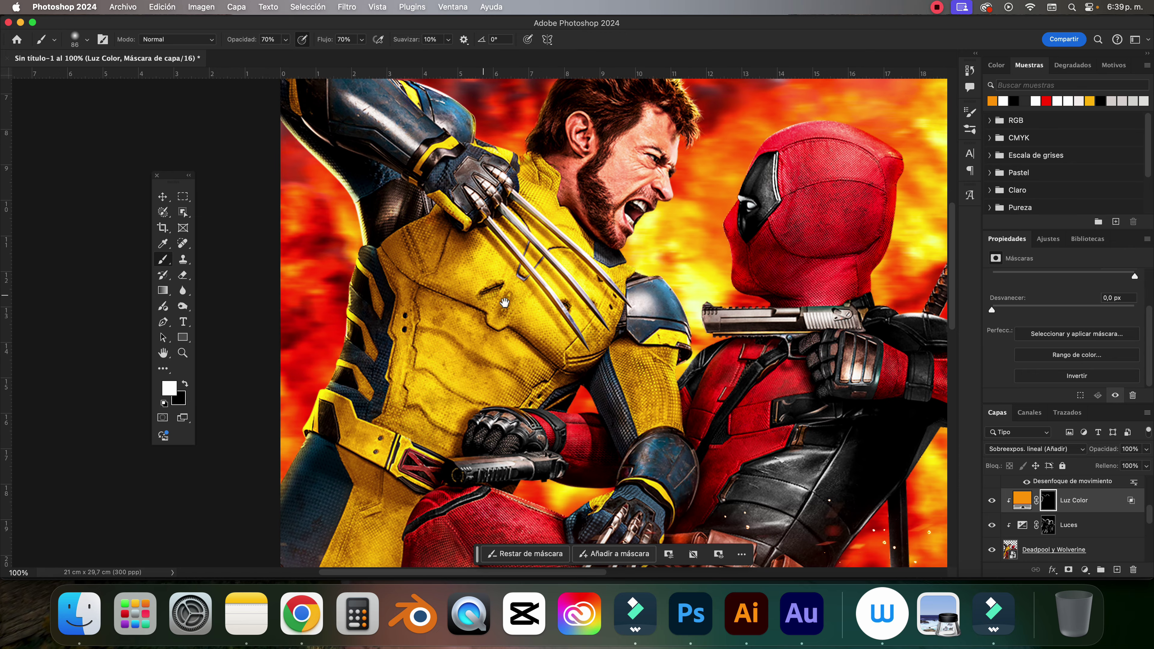
{"action": "scroll", "coordinate": [276, 469], "scroll_direction": "right", "scroll_amount": 3}
{"action": "left_click_drag", "start_coordinate": [590, 300], "coordinate": [605, 350]}
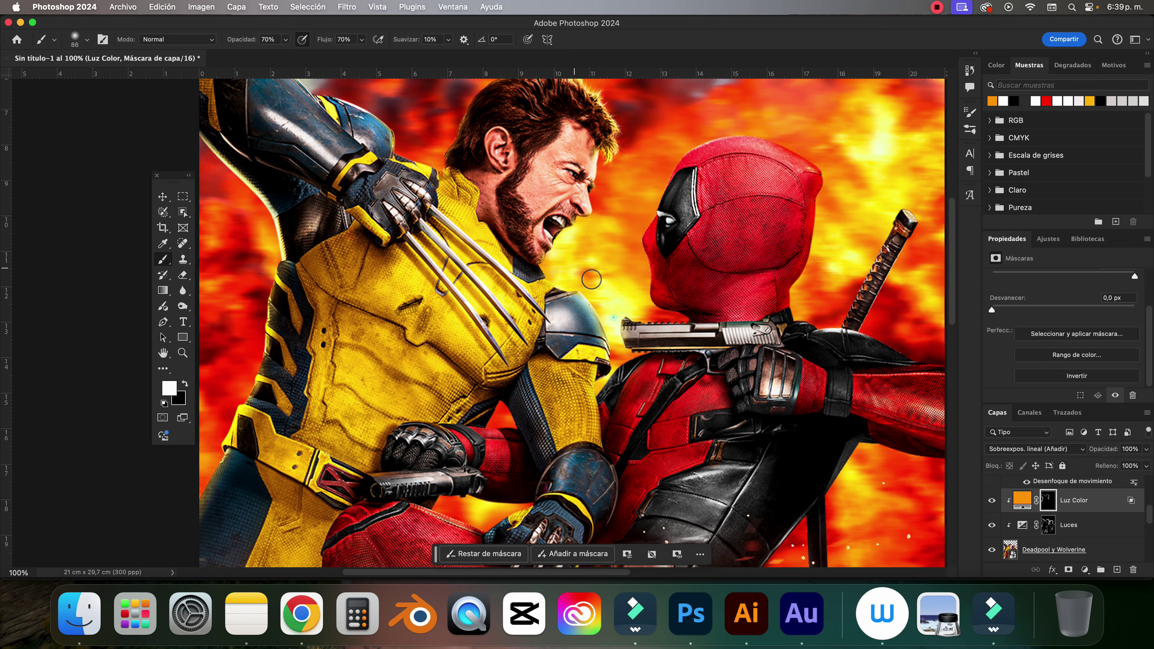
{"action": "left_click_drag", "start_coordinate": [457, 152], "coordinate": [429, 216]}
{"action": "mouse_move", "coordinate": [655, 218]}
{"action": "left_mouse_down"}
{"action": "mouse_move", "coordinate": [630, 368]}
{"action": "mouse_move", "coordinate": [658, 383]}
{"action": "left_mouse_up"}
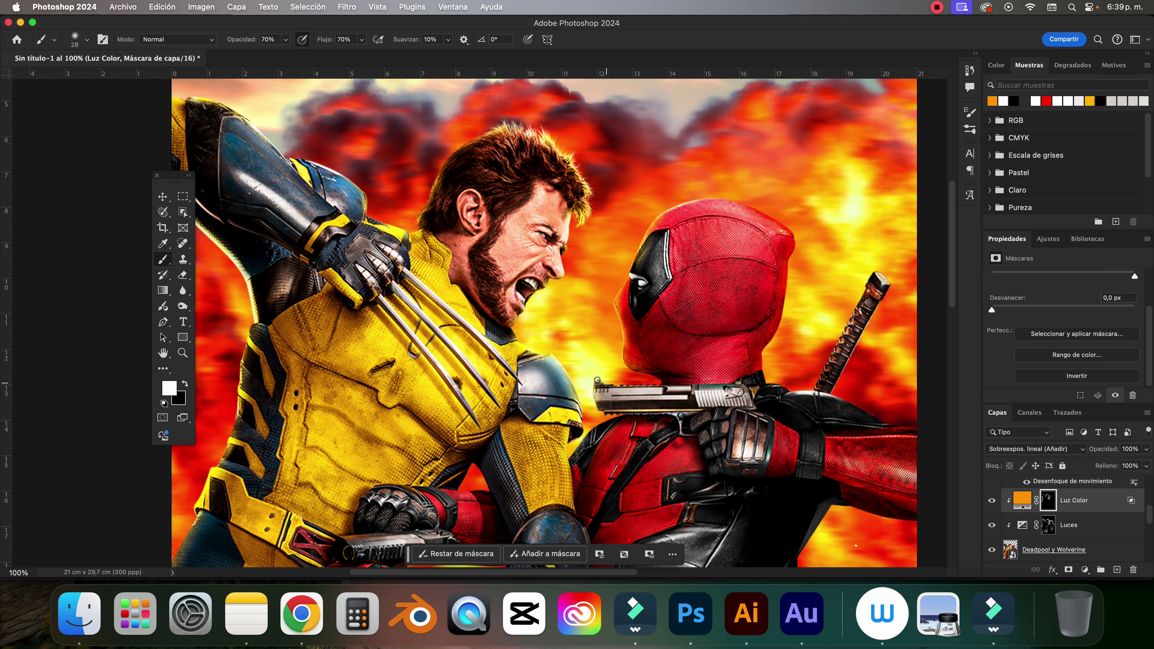
{"action": "left_click_drag", "start_coordinate": [598, 380], "coordinate": [570, 441]}
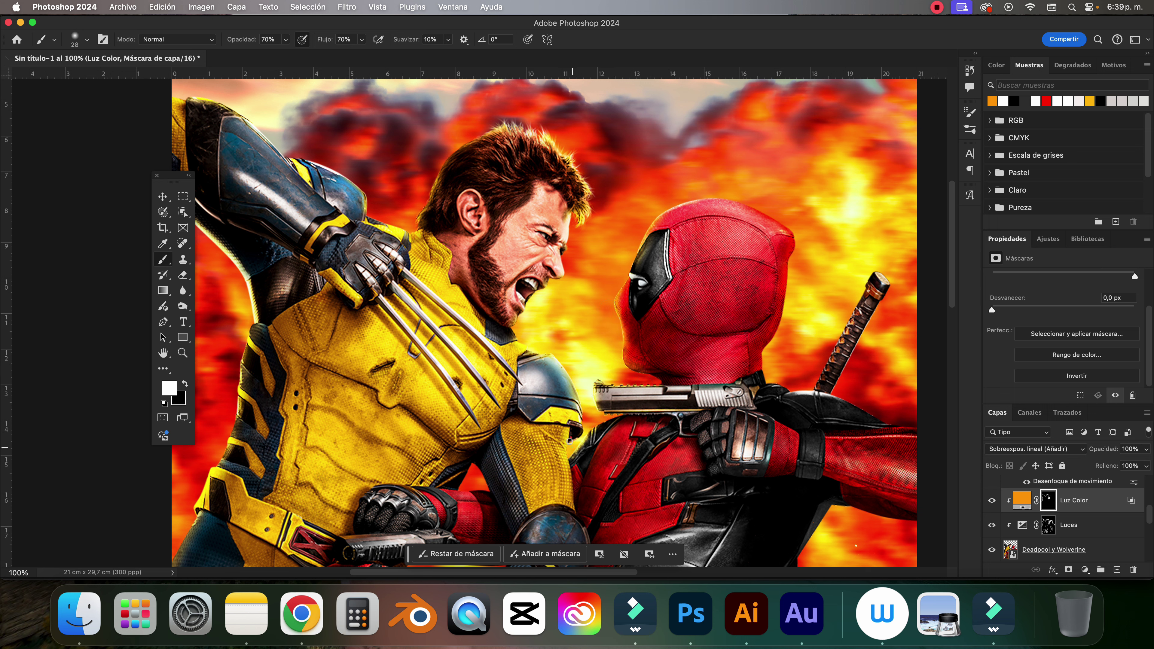
{"action": "scroll", "coordinate": [570, 441], "scroll_direction": "down", "scroll_amount": 5}
{"action": "scroll", "coordinate": [570, 441], "scroll_direction": "right", "scroll_amount": 4}
{"action": "scroll", "coordinate": [617, 125], "scroll_direction": "up", "scroll_amount": 3}
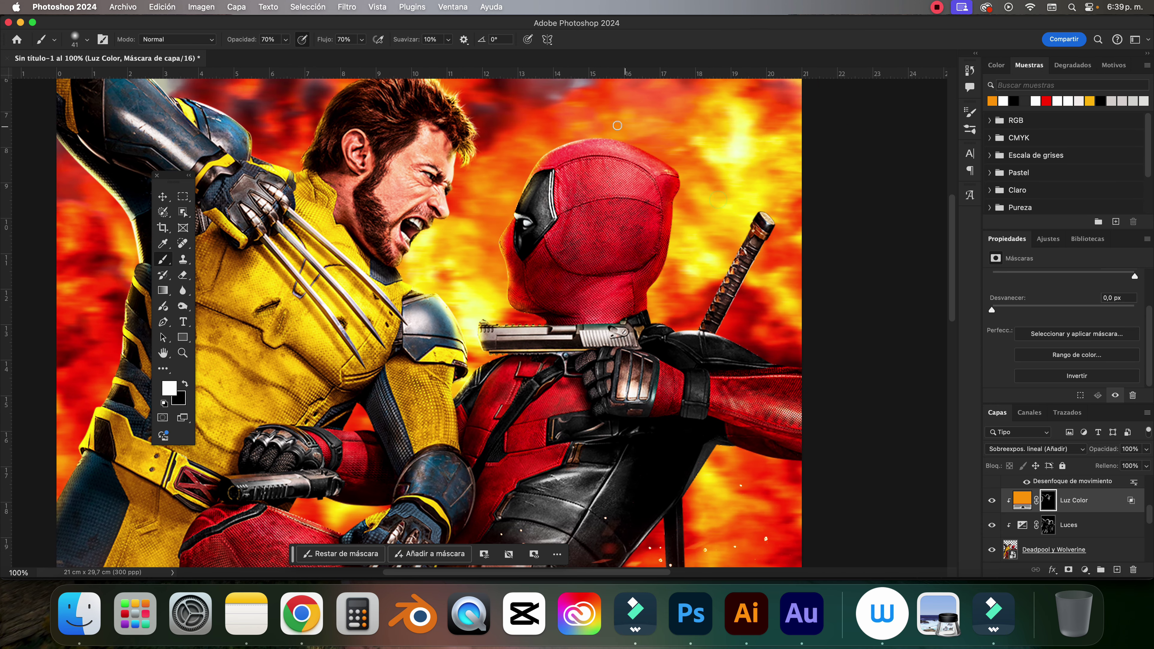
Paint glow along Deadpool's head outline, sword handle, side and the flames by his leg.
{"action": "left_click_drag", "start_coordinate": [623, 143], "coordinate": [664, 274]}
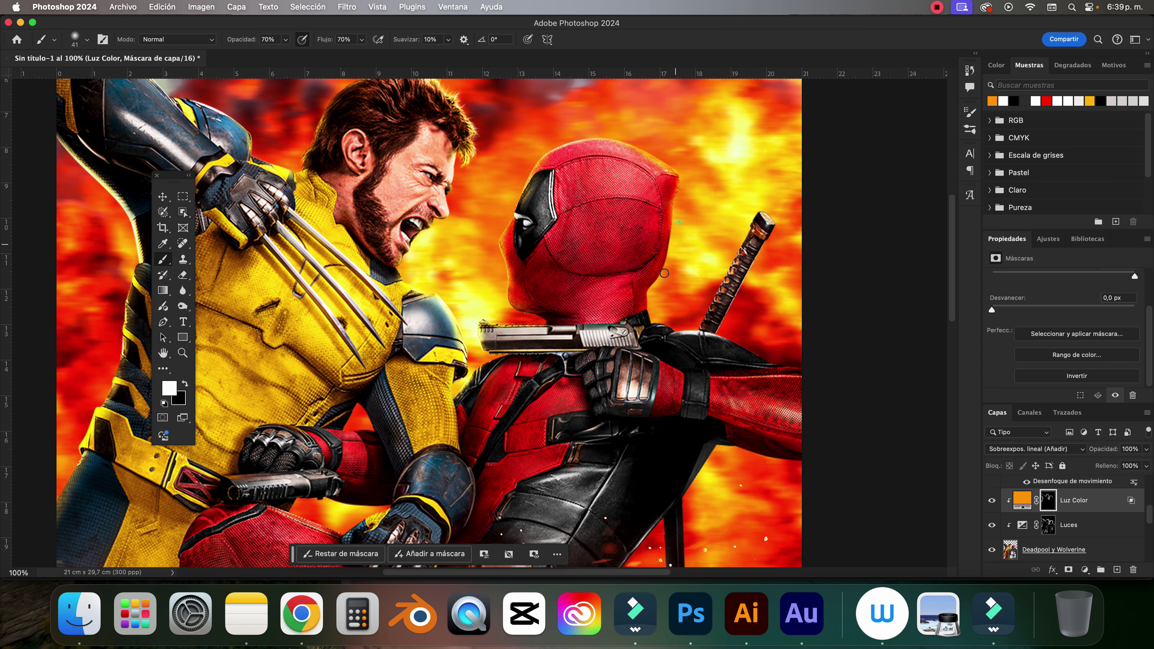
{"action": "mouse_move", "coordinate": [753, 206]}
{"action": "left_mouse_down"}
{"action": "mouse_move", "coordinate": [746, 290]}
{"action": "mouse_move", "coordinate": [767, 209]}
{"action": "left_mouse_up"}
{"action": "left_click_drag", "start_coordinate": [677, 328], "coordinate": [768, 360]}
{"action": "scroll", "coordinate": [669, 284], "scroll_direction": "down", "scroll_amount": 5}
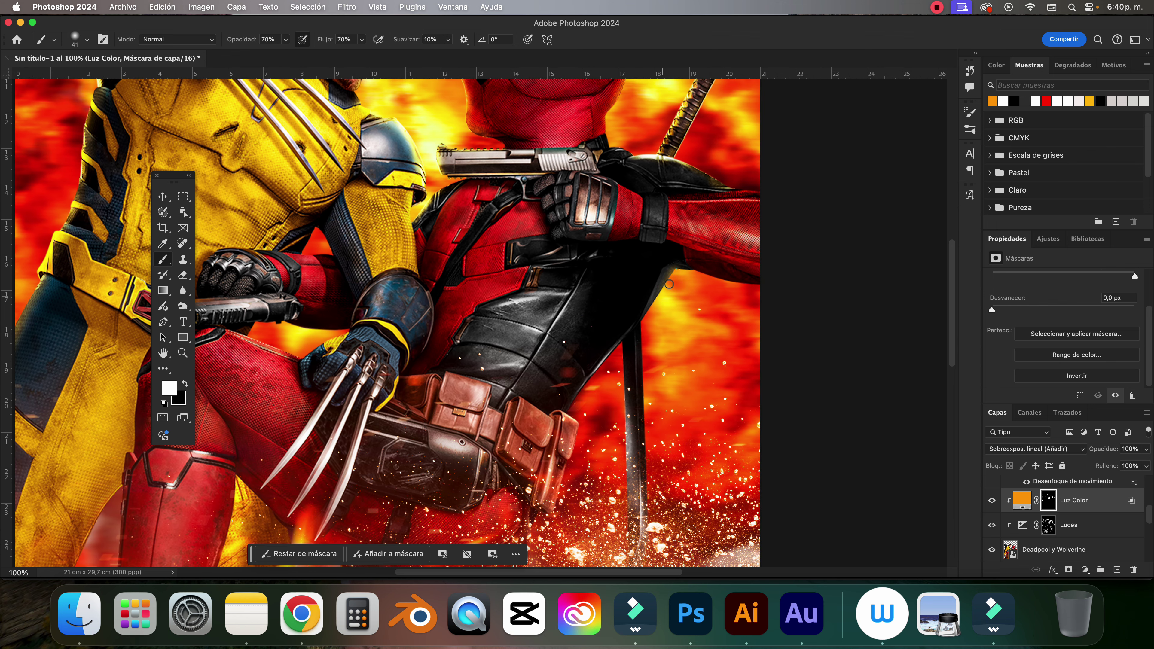
{"action": "left_click_drag", "start_coordinate": [669, 284], "coordinate": [736, 282]}
{"action": "left_click_drag", "start_coordinate": [605, 364], "coordinate": [628, 328]}
{"action": "scroll", "coordinate": [619, 245], "scroll_direction": "down", "scroll_amount": 5}
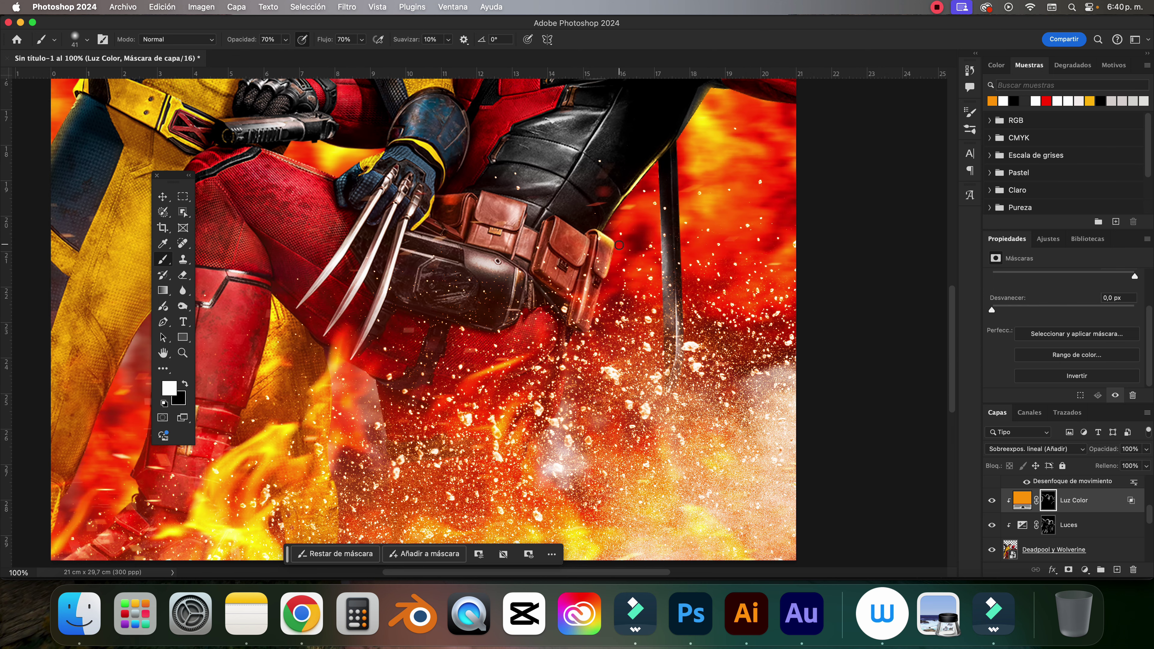
{"action": "left_click_drag", "start_coordinate": [568, 370], "coordinate": [591, 369]}
{"action": "scroll", "coordinate": [569, 369], "scroll_direction": "left", "scroll_amount": 5}
{"action": "left_click_drag", "start_coordinate": [472, 300], "coordinate": [484, 369]}
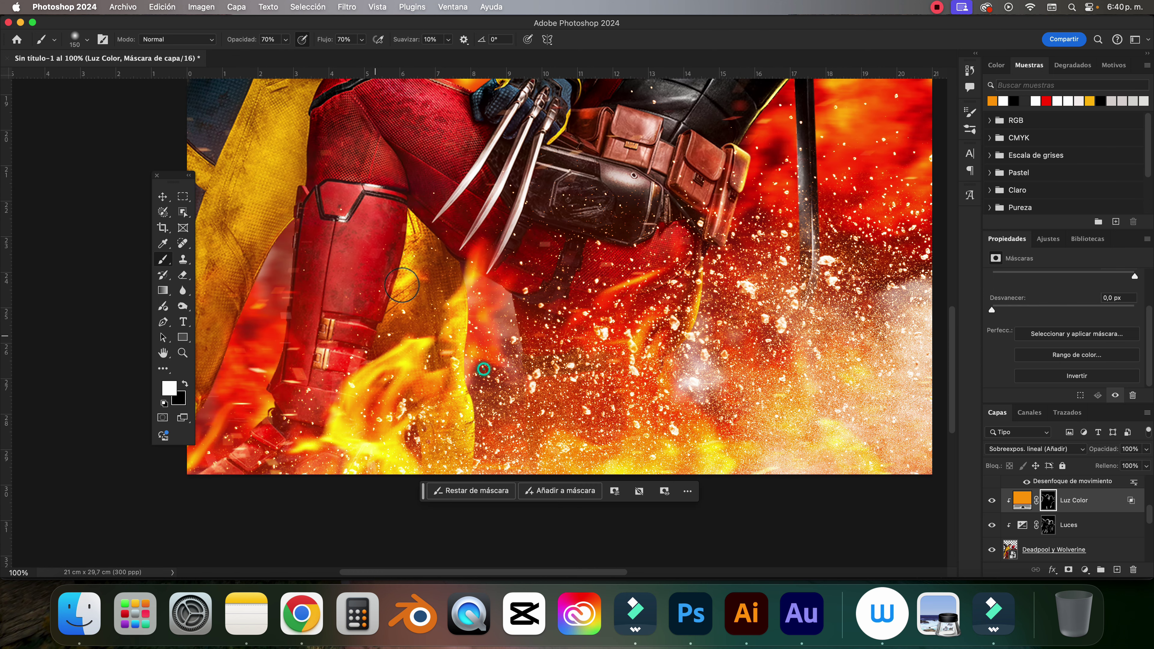
{"action": "scroll", "coordinate": [273, 291], "scroll_direction": "left", "scroll_amount": 3}
{"action": "scroll", "coordinate": [272, 291], "scroll_direction": "up", "scroll_amount": 2}
Zoom out to 66.7% and pan across the image to review both figures.
{"action": "key", "text": "super+minus"}
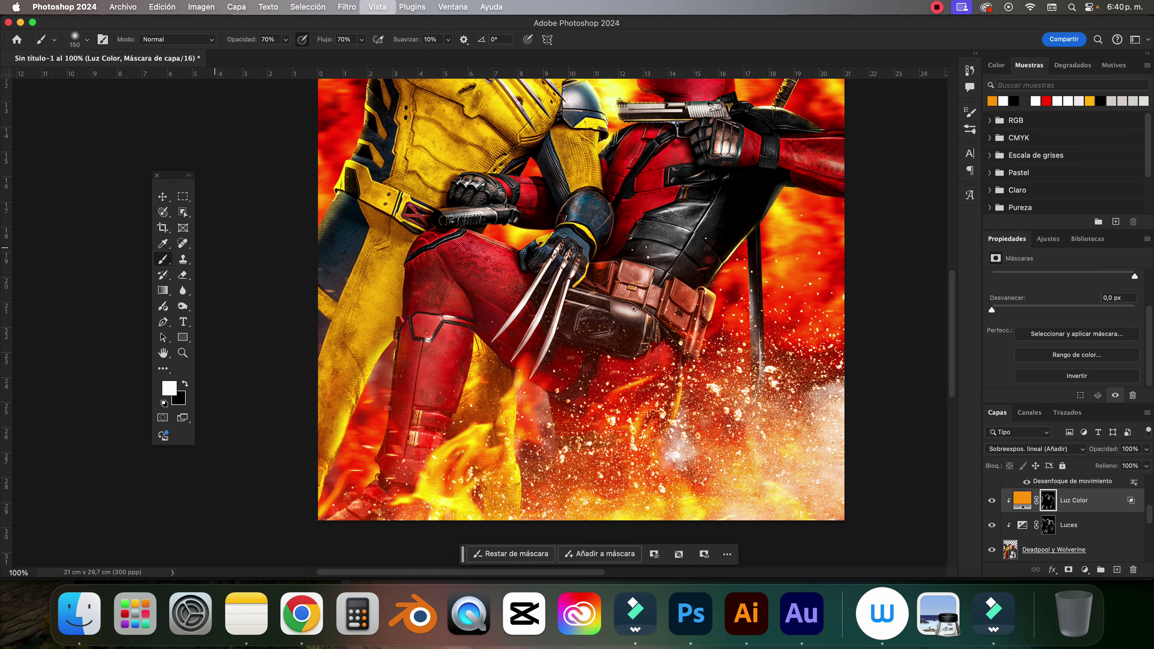
{"action": "key", "text": "super+minus"}
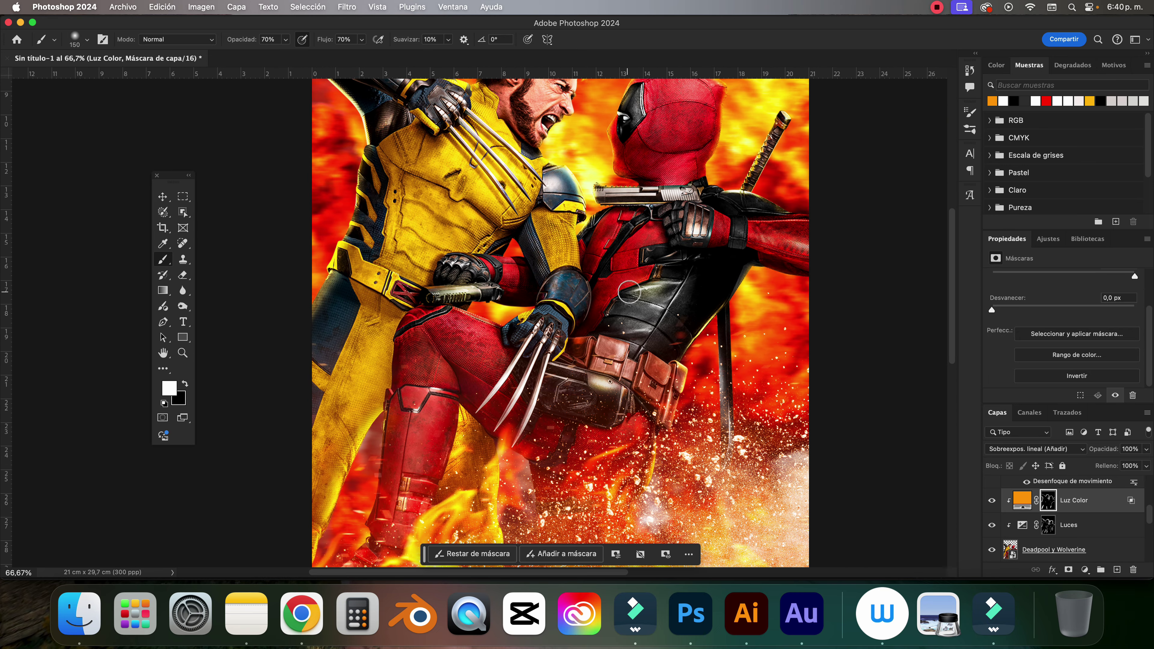
{"action": "left_click_drag", "start_coordinate": [732, 296], "coordinate": [710, 438]}
{"action": "left_click_drag", "start_coordinate": [677, 209], "coordinate": [702, 209]}
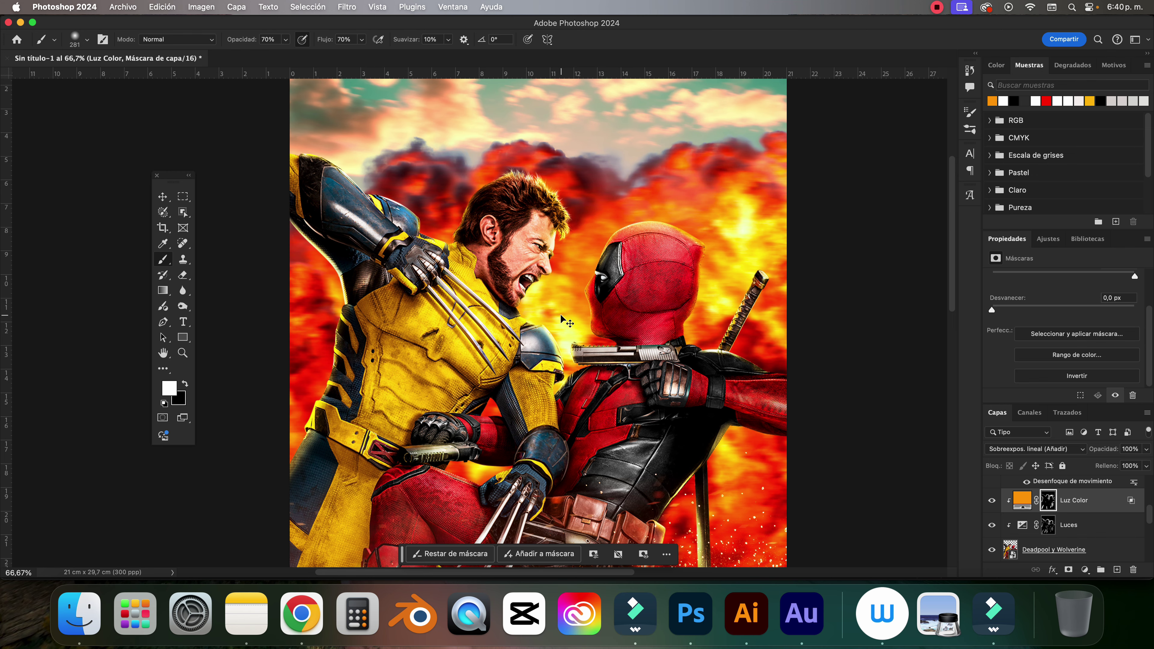
{"action": "left_click_drag", "start_coordinate": [567, 322], "coordinate": [541, 394]}
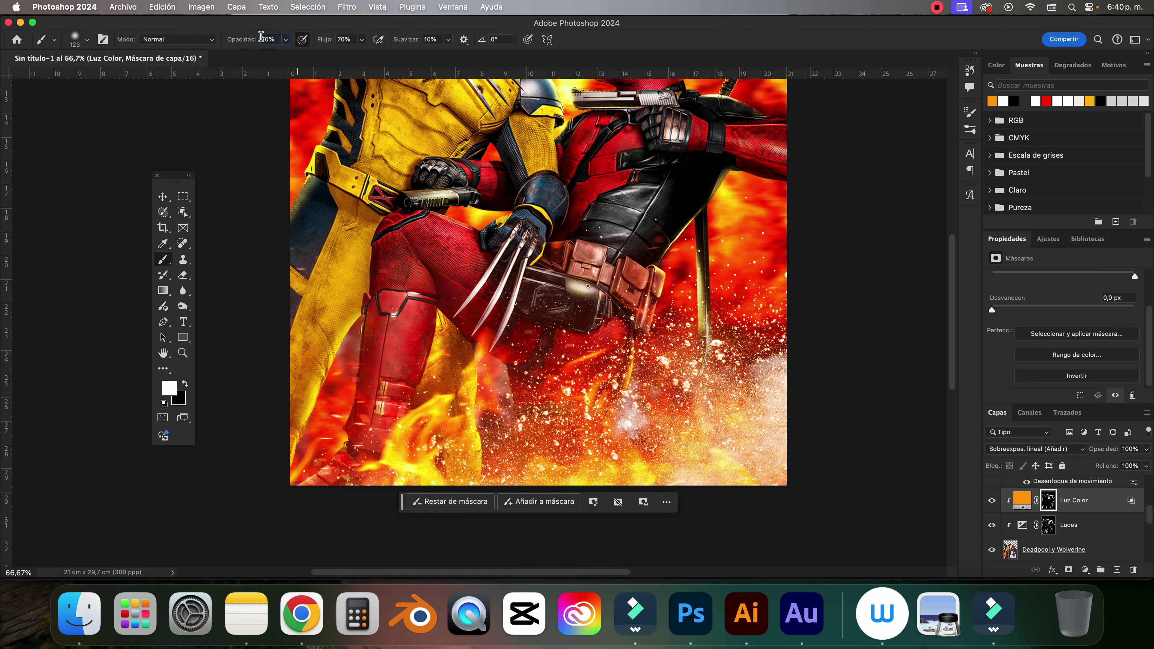
Set brush flow to 30% and zoom to 200% with a 50 px brush tip.
{"action": "type", "text": "30"}
{"action": "key", "text": "Return"}
{"action": "key", "text": "super+plus"}
{"action": "key", "text": "super+plus"}
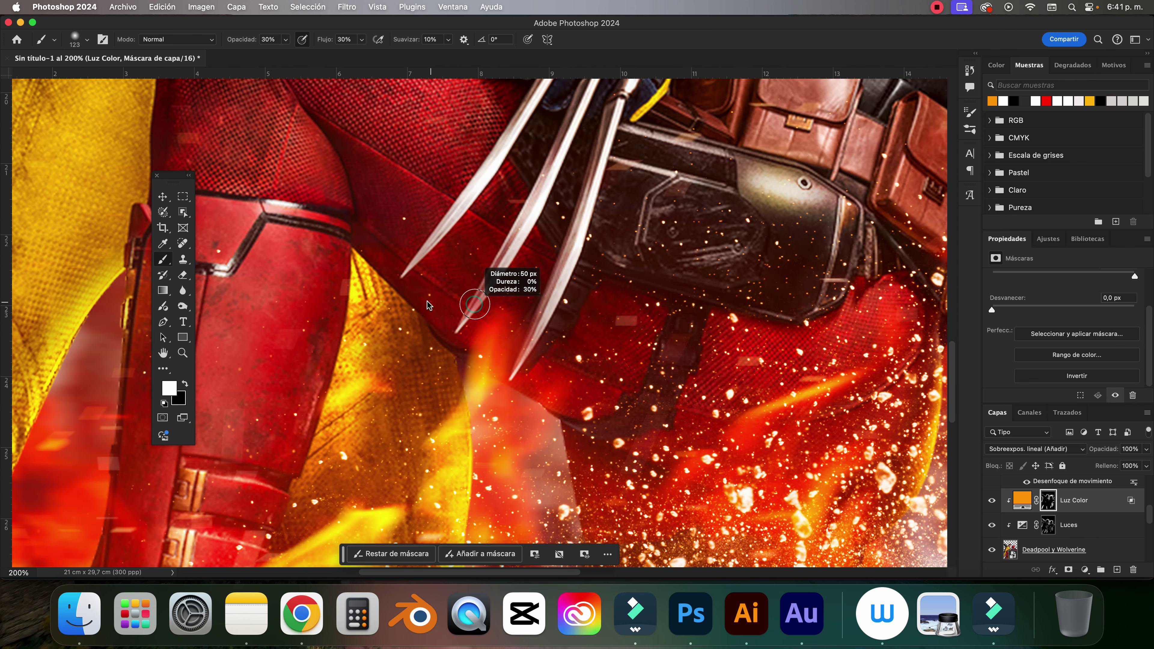
{"action": "left_click_drag", "start_coordinate": [540, 273], "coordinate": [505, 199]}
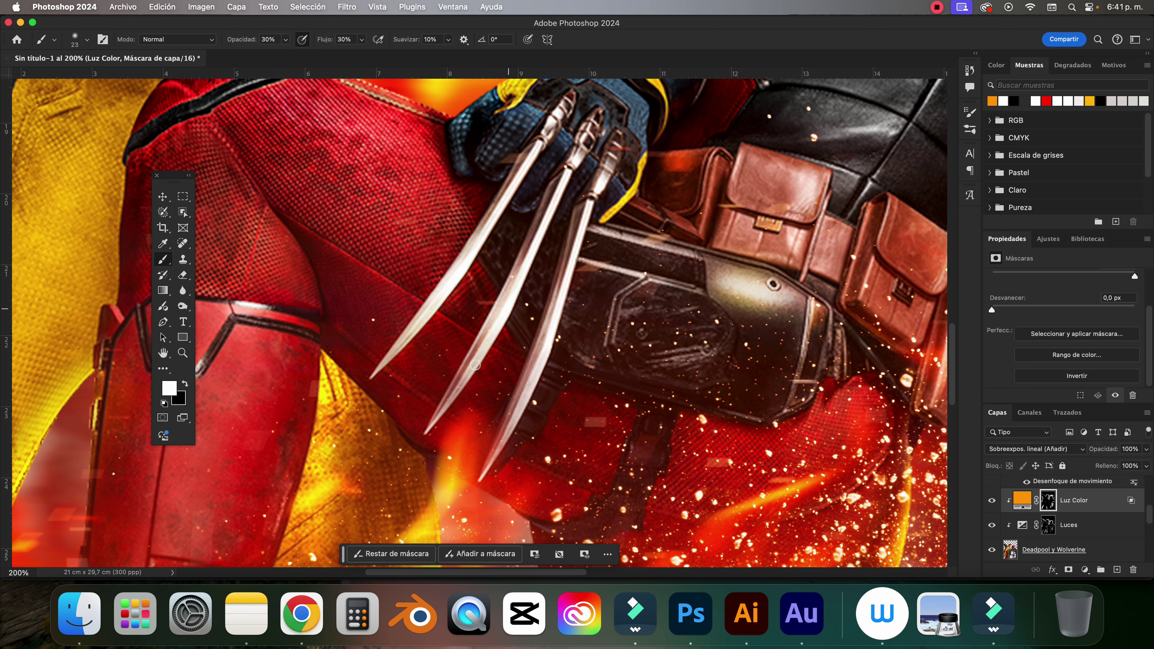
Softly paint orange light over Wolverine's claws, the belt pouch edges and Deadpool's leg.
{"action": "left_click_drag", "start_coordinate": [450, 405], "coordinate": [525, 257]}
{"action": "left_click_drag", "start_coordinate": [509, 423], "coordinate": [575, 237]}
{"action": "left_click_drag", "start_coordinate": [468, 253], "coordinate": [541, 221]}
{"action": "left_click_drag", "start_coordinate": [562, 298], "coordinate": [616, 168]}
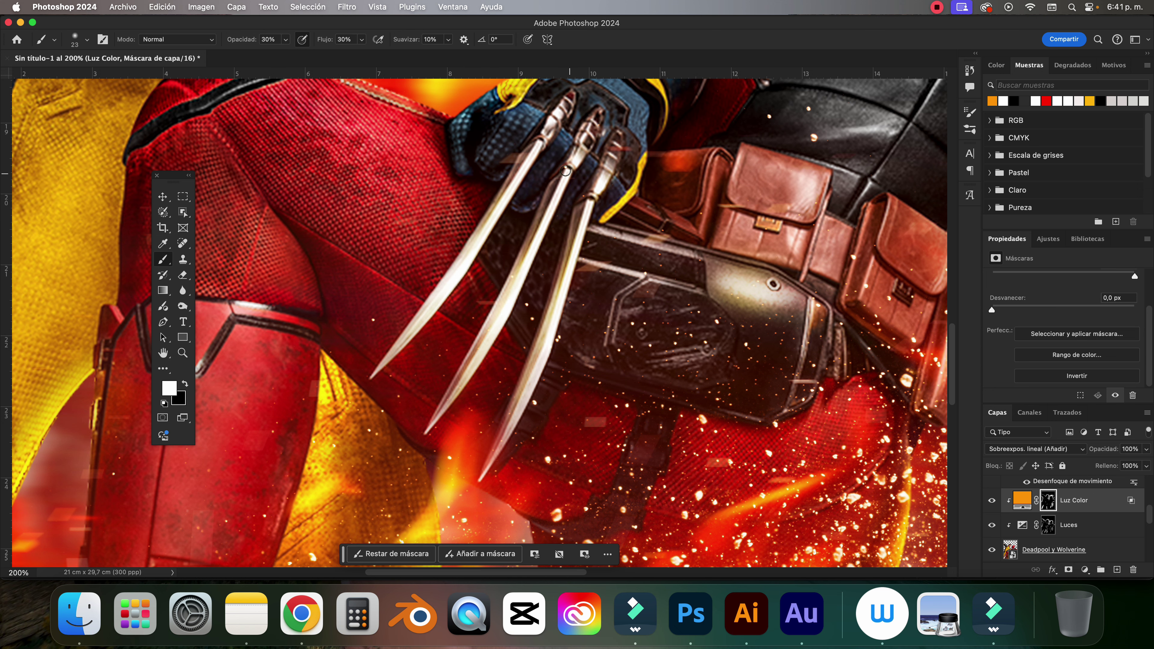
{"action": "mouse_move", "coordinate": [788, 323]}
{"action": "left_mouse_down"}
{"action": "mouse_move", "coordinate": [818, 314]}
{"action": "mouse_move", "coordinate": [857, 257]}
{"action": "left_mouse_up"}
{"action": "left_click_drag", "start_coordinate": [813, 268], "coordinate": [806, 216]}
{"action": "left_click_drag", "start_coordinate": [574, 384], "coordinate": [698, 245]}
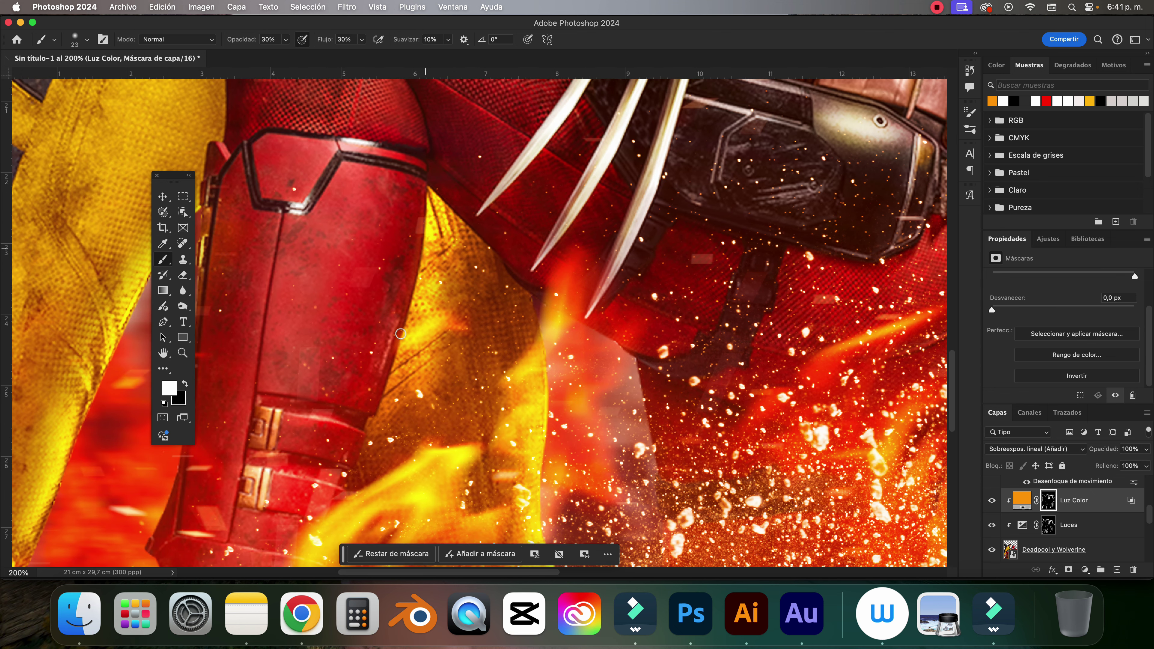
{"action": "left_click_drag", "start_coordinate": [500, 319], "coordinate": [569, 246]}
{"action": "mouse_move", "coordinate": [432, 364]}
{"action": "left_mouse_down"}
{"action": "mouse_move", "coordinate": [373, 436]}
{"action": "mouse_move", "coordinate": [366, 359]}
{"action": "left_mouse_up"}
Adjust brush size, swap to black, and zoom out to review the poster's full width.
{"action": "scroll", "coordinate": [627, 343], "scroll_direction": "down", "scroll_amount": 2}
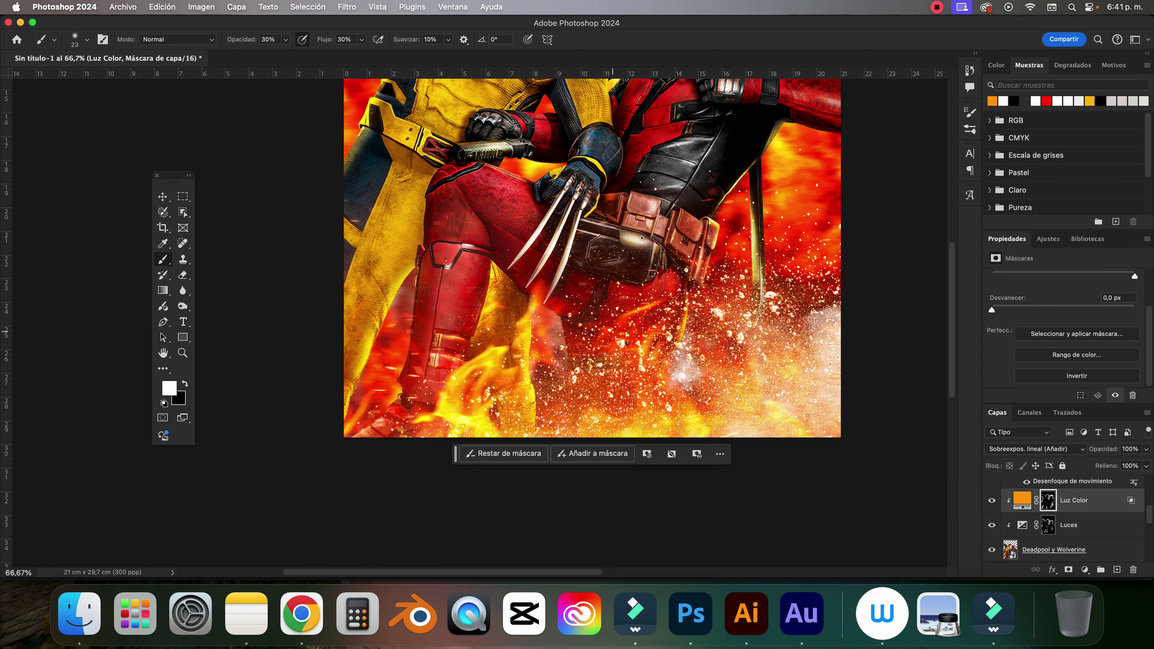
{"action": "key", "text": "bracketright"}
{"action": "key", "text": "bracketright"}
{"action": "key", "text": "bracketright"}
{"action": "scroll", "coordinate": [677, 379], "scroll_direction": "up", "scroll_amount": 5}
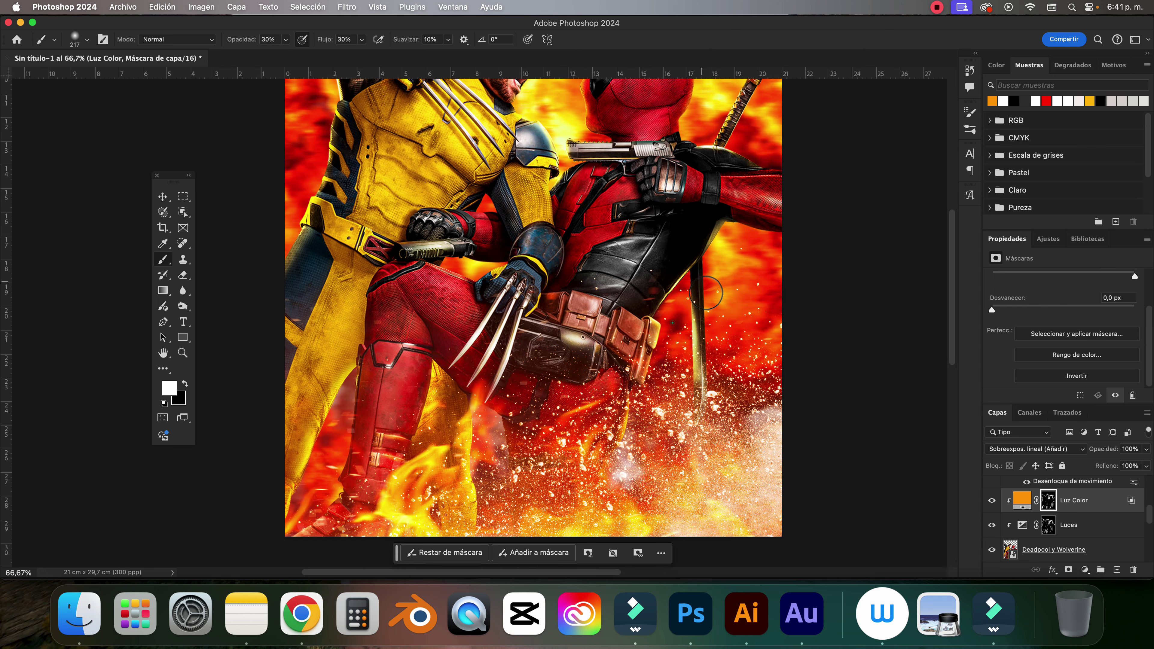
{"action": "key", "text": "bracketleft"}
{"action": "key", "text": "bracketleft"}
{"action": "key", "text": "bracketleft"}
{"action": "scroll", "coordinate": [637, 191], "scroll_direction": "up", "scroll_amount": 10}
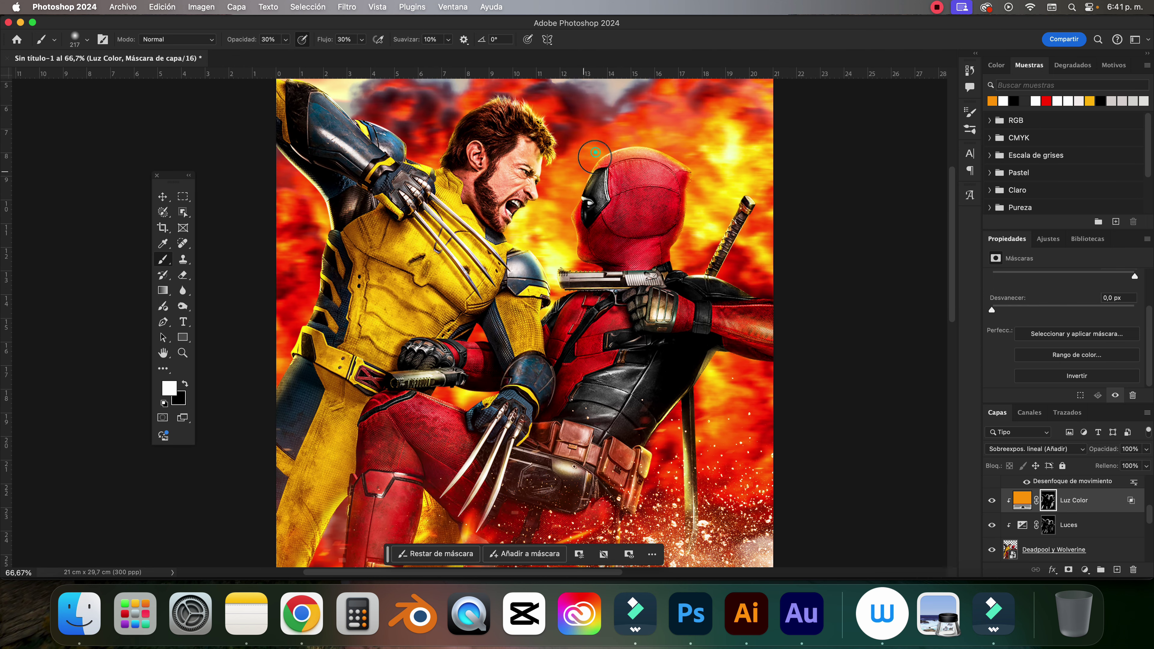
{"action": "key", "text": "super+1"}
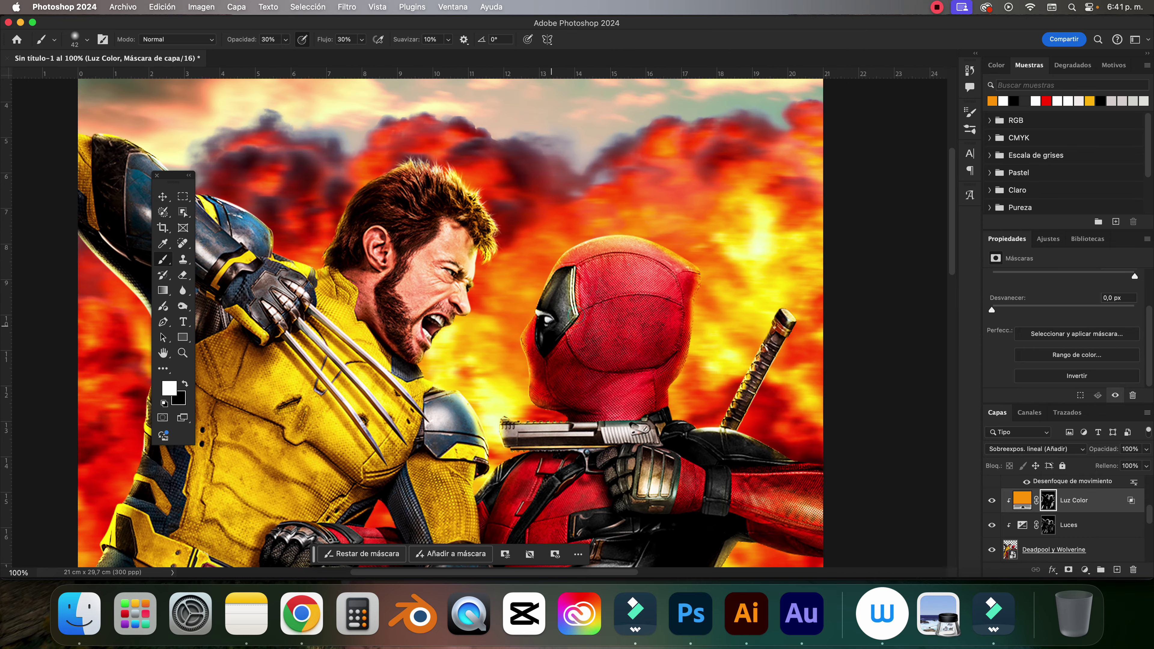
{"action": "key", "text": "x"}
{"action": "key", "text": "x"}
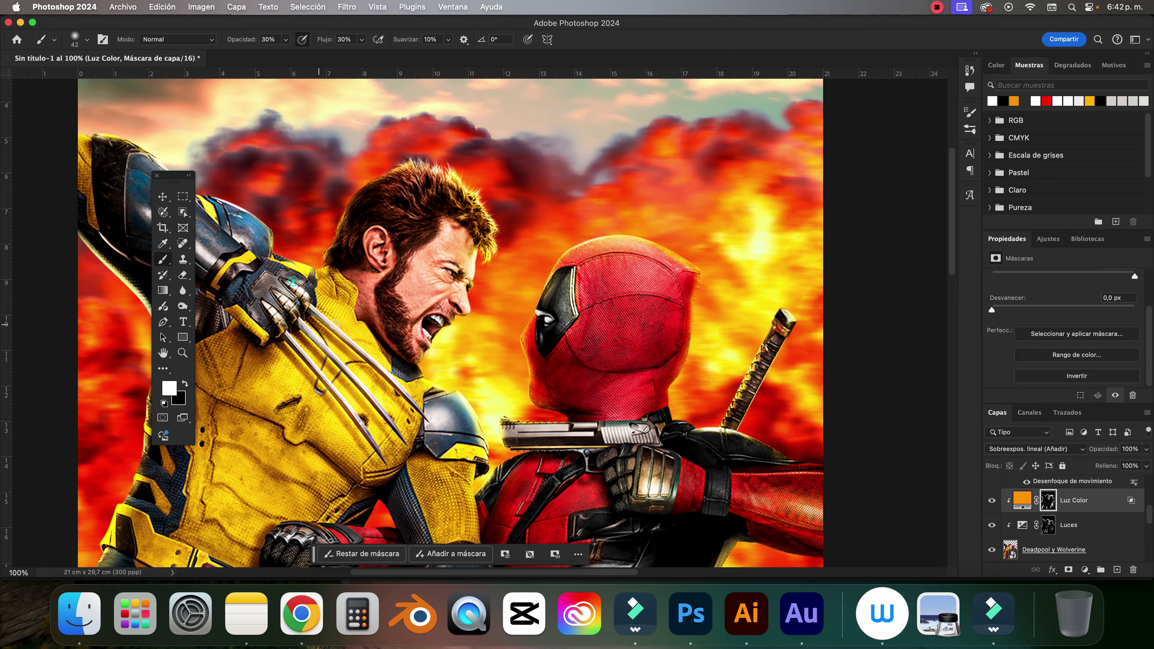
{"action": "key", "text": "super+minus"}
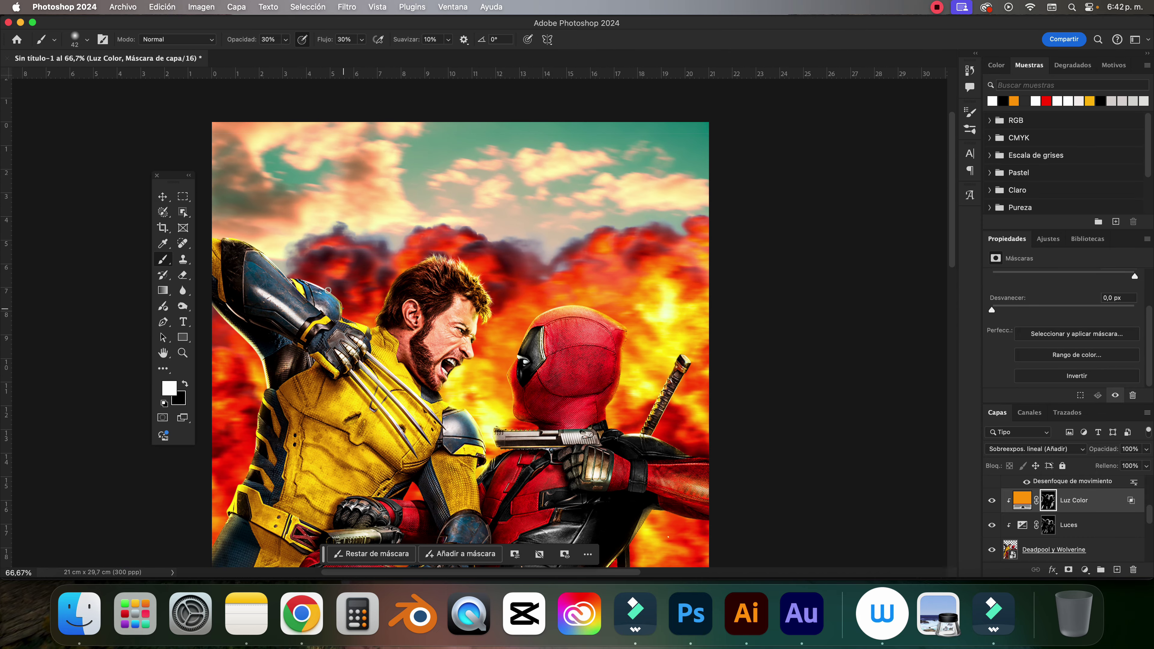
{"action": "scroll", "coordinate": [275, 391], "scroll_direction": "down", "scroll_amount": 5}
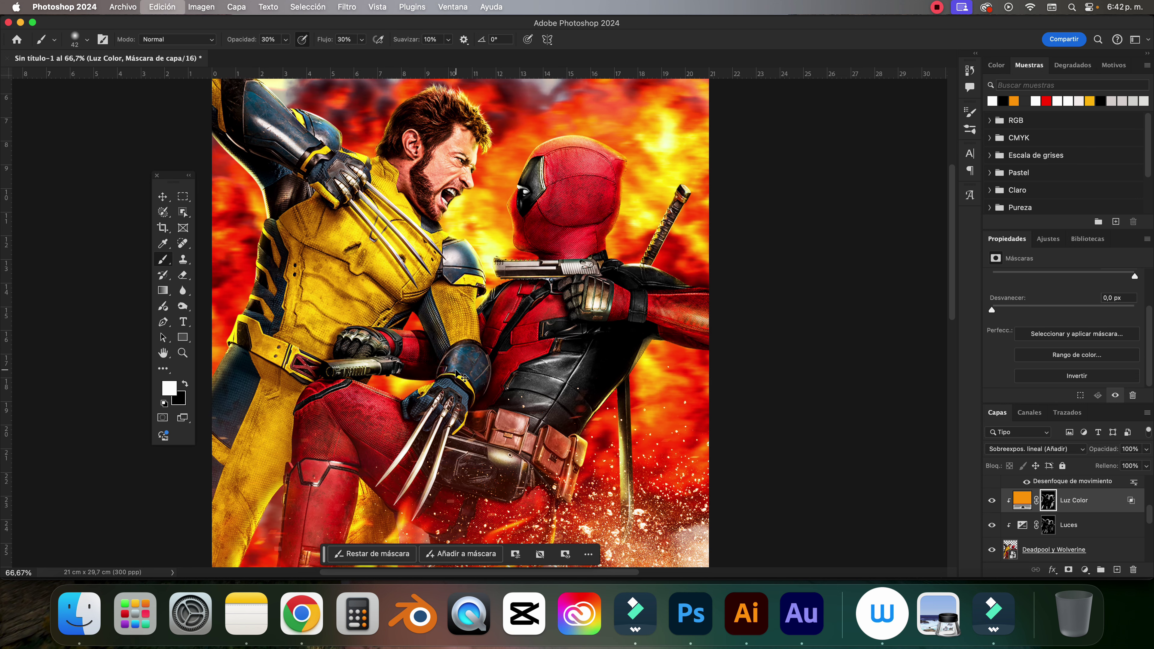
{"action": "scroll", "coordinate": [400, 392], "scroll_direction": "down", "scroll_amount": 3}
With the whole poster in view, take the Move tool and activate the Deadpool y Wolverine layer.
{"action": "key", "text": "super+minus"}
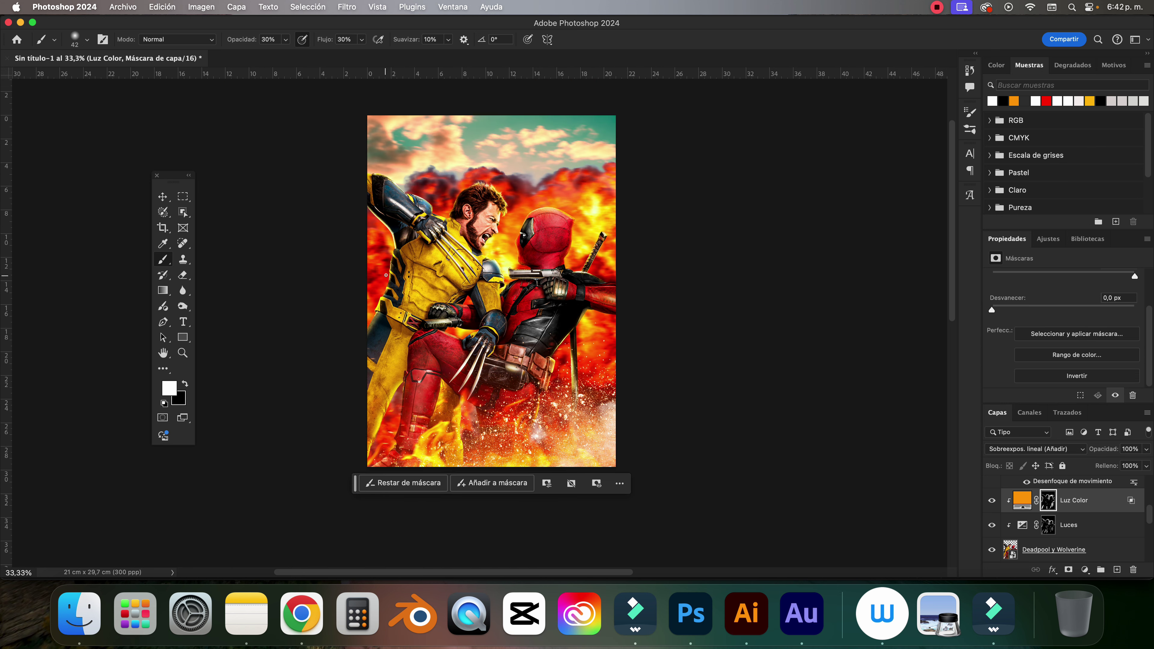
{"action": "left_click", "coordinate": [163, 196]}
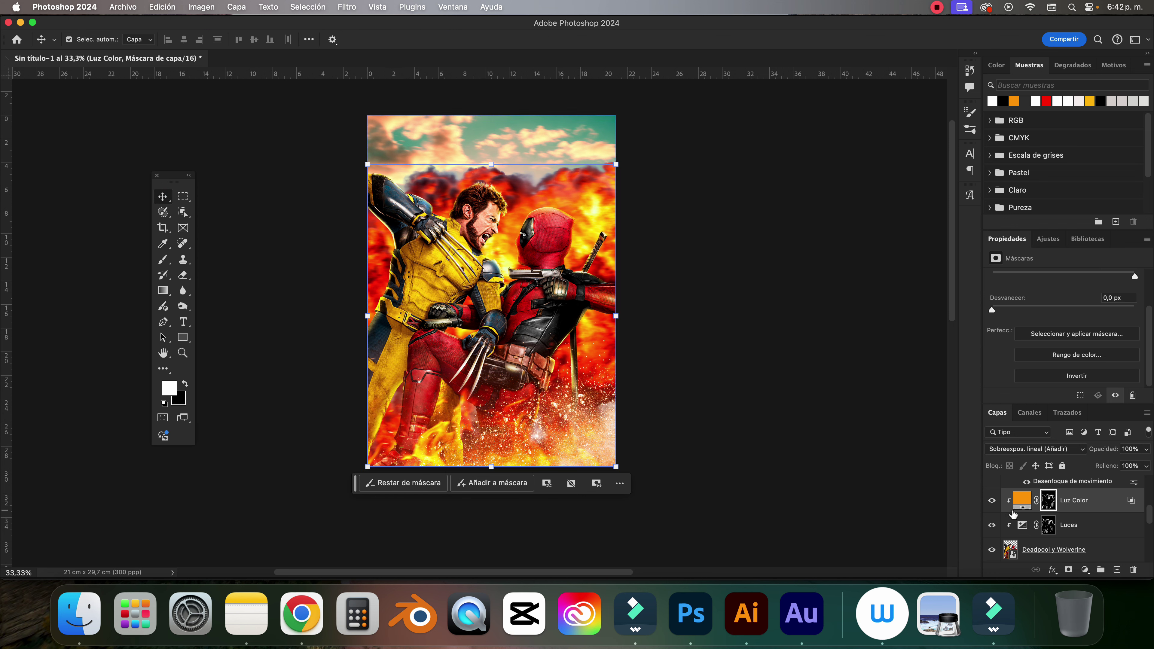
{"action": "left_click", "coordinate": [558, 228]}
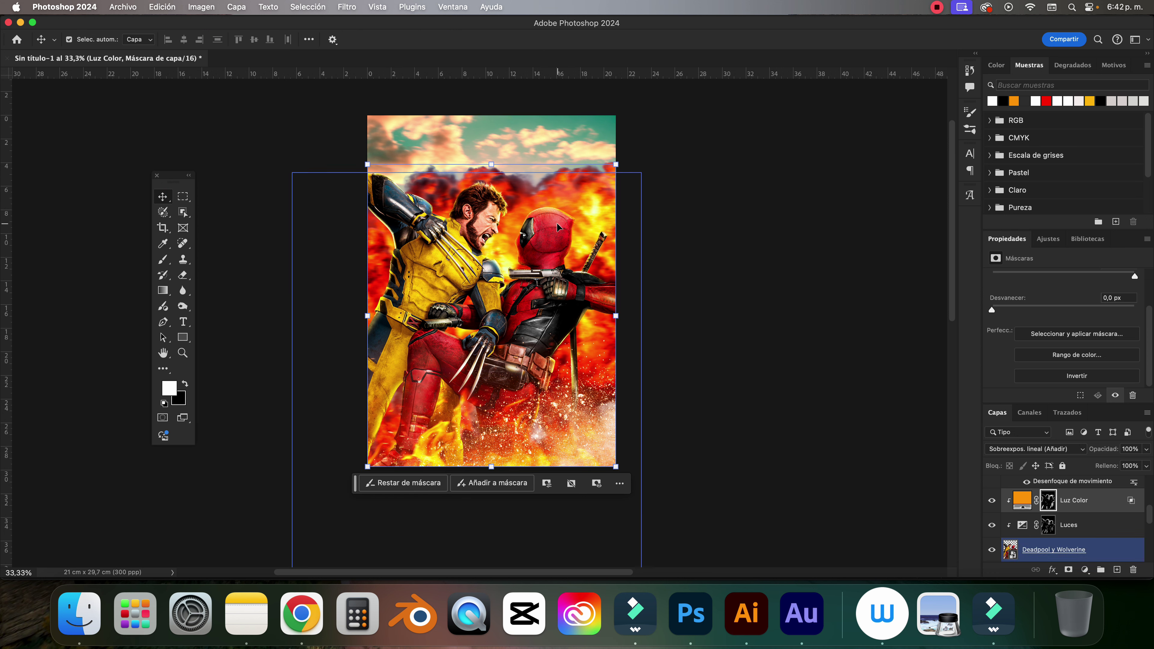
{"action": "left_click", "coordinate": [568, 214]}
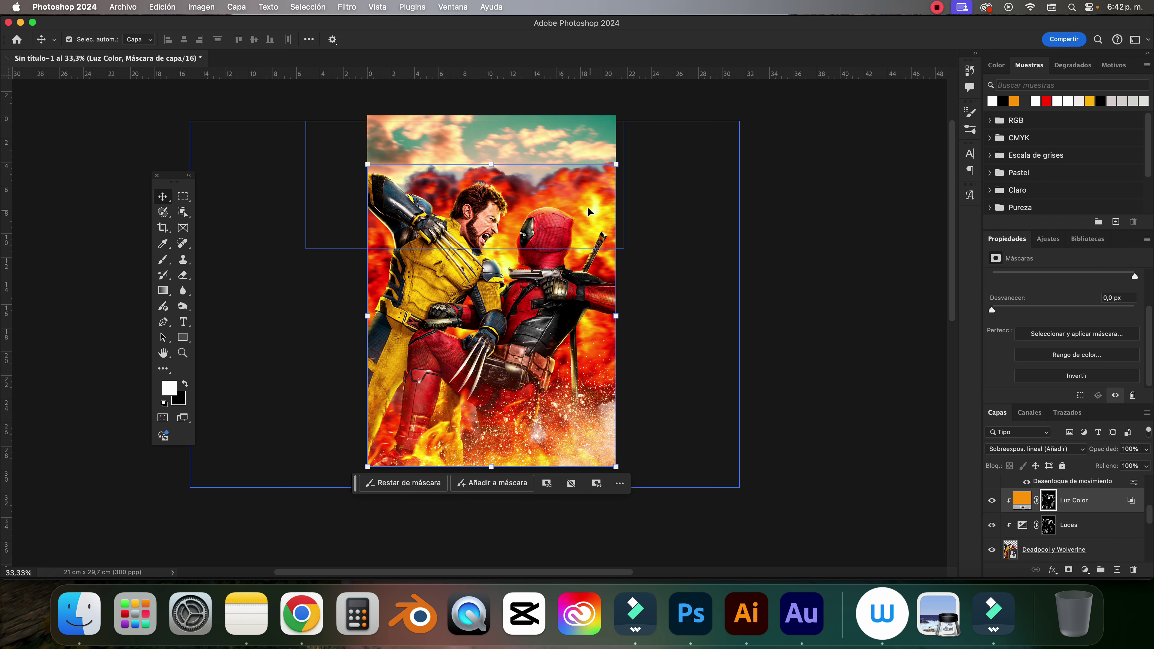
{"action": "left_click", "coordinate": [1041, 525]}
{"action": "left_click", "coordinate": [1041, 549]}
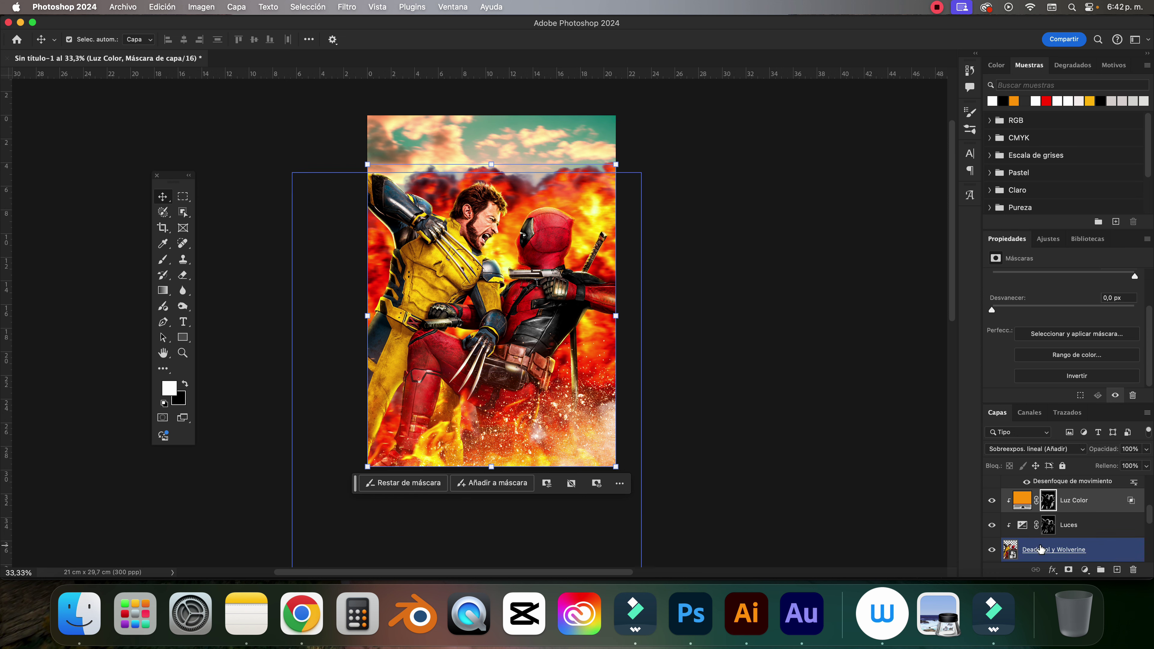
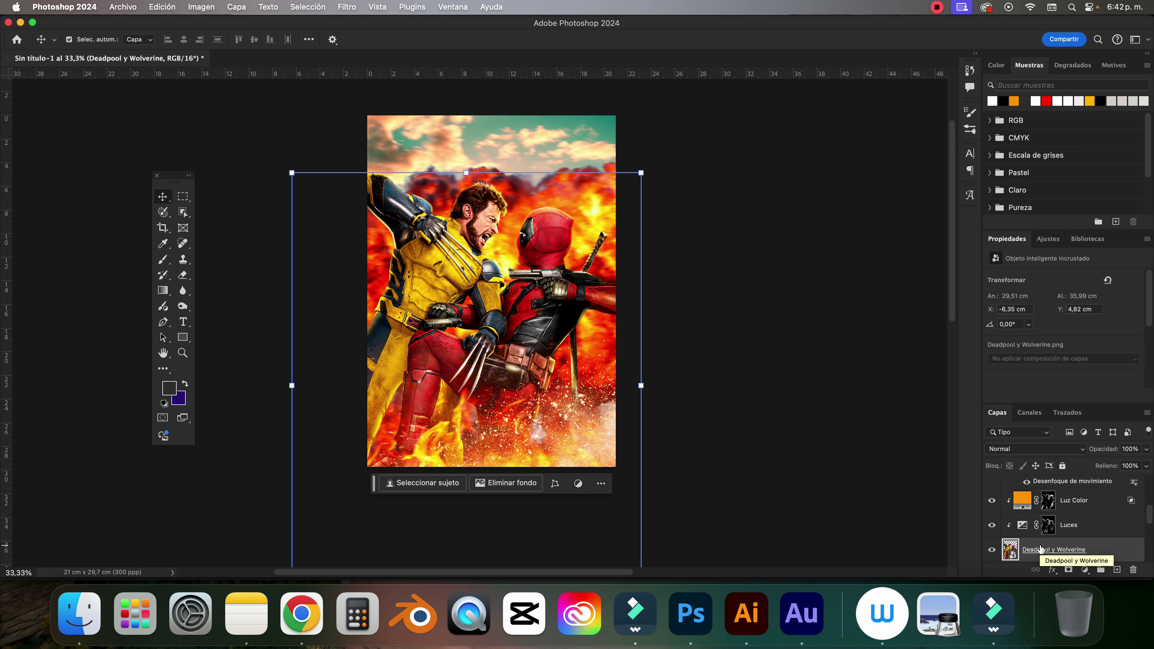
Enable Resplandor interior on the Deadpool y Wolverine layer with a pure white glow colour.
{"action": "right_click", "coordinate": [1034, 549]}
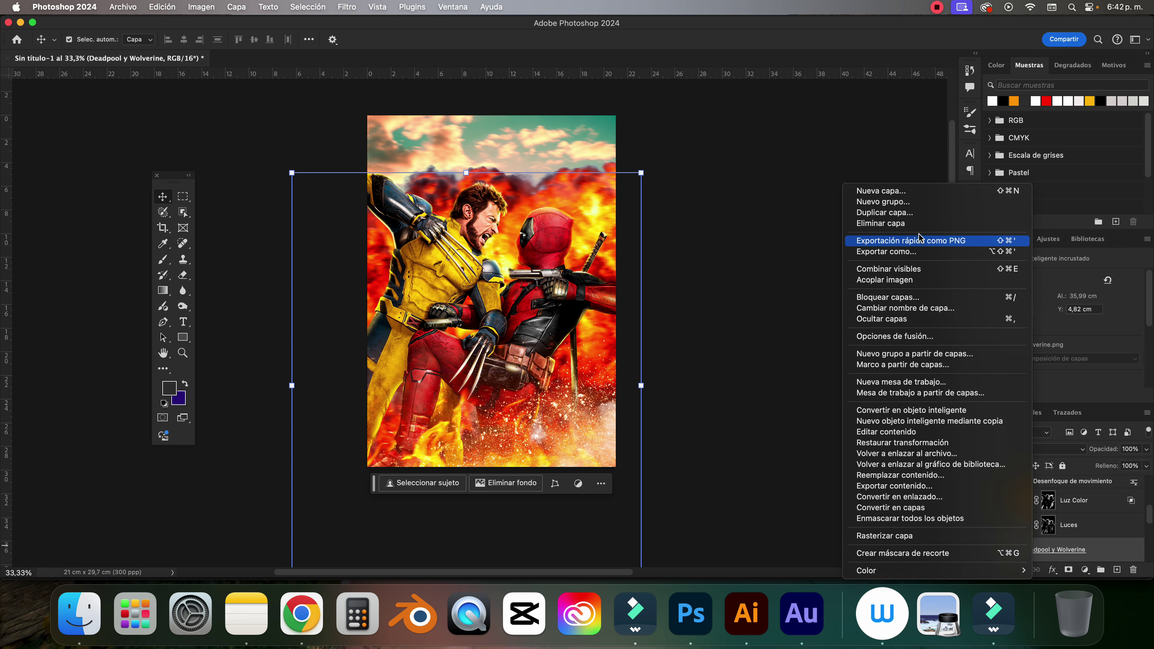
{"action": "left_click", "coordinate": [896, 336]}
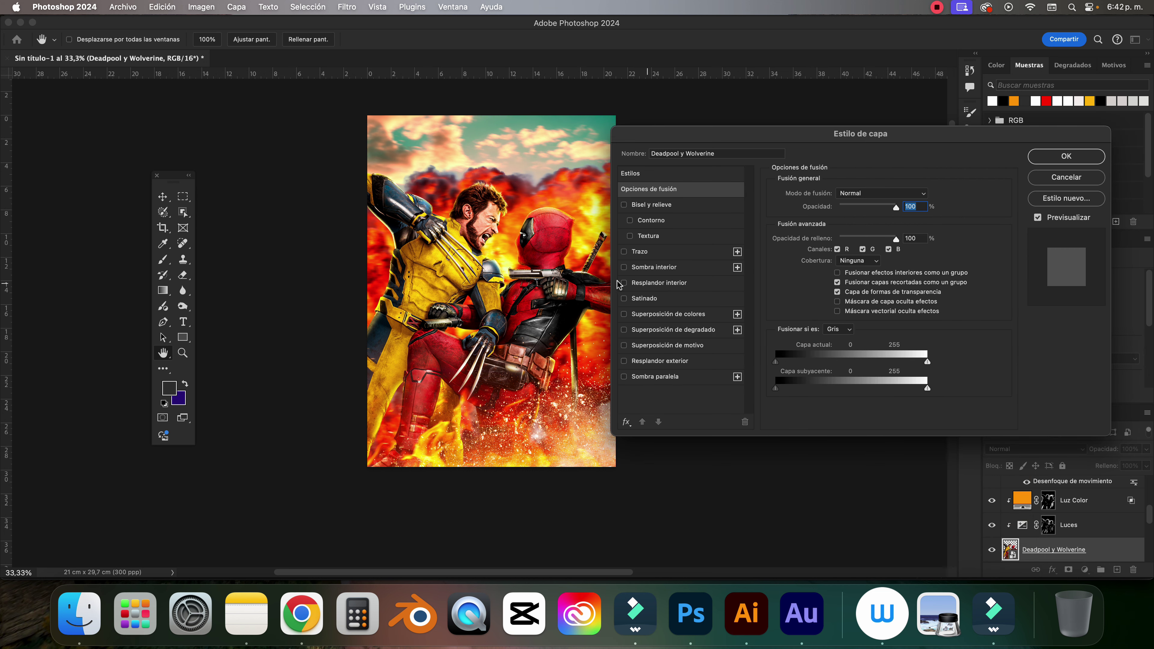
{"action": "left_click", "coordinate": [672, 284]}
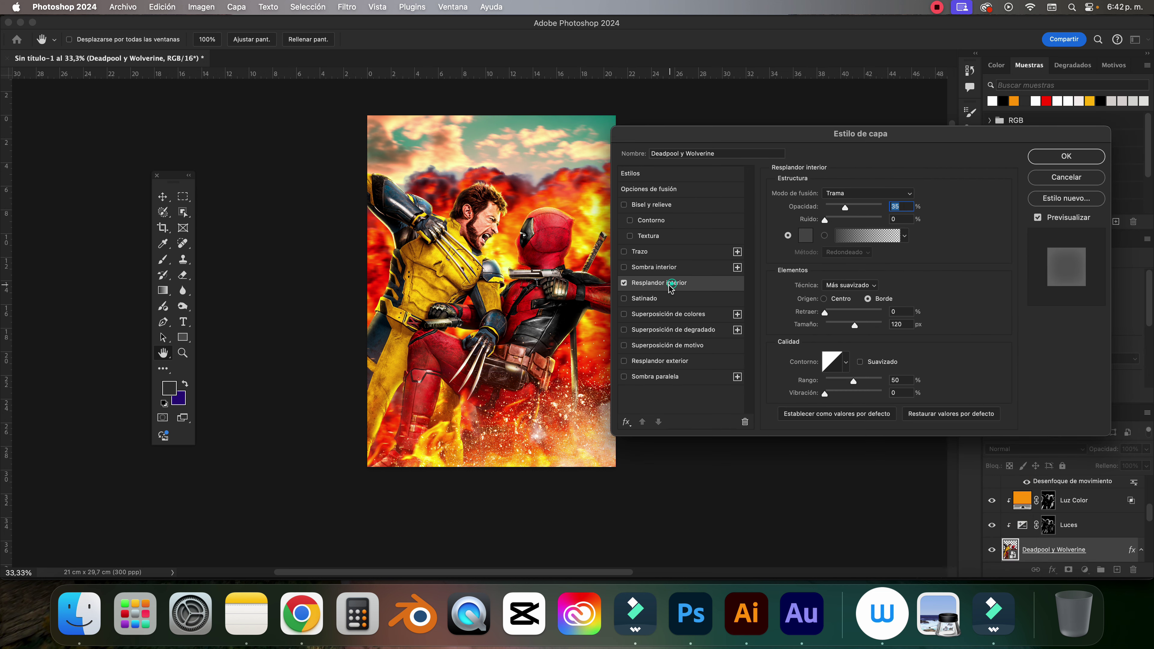
{"action": "left_click", "coordinate": [806, 243]}
{"action": "left_click_drag", "start_coordinate": [672, 210], "coordinate": [634, 189]}
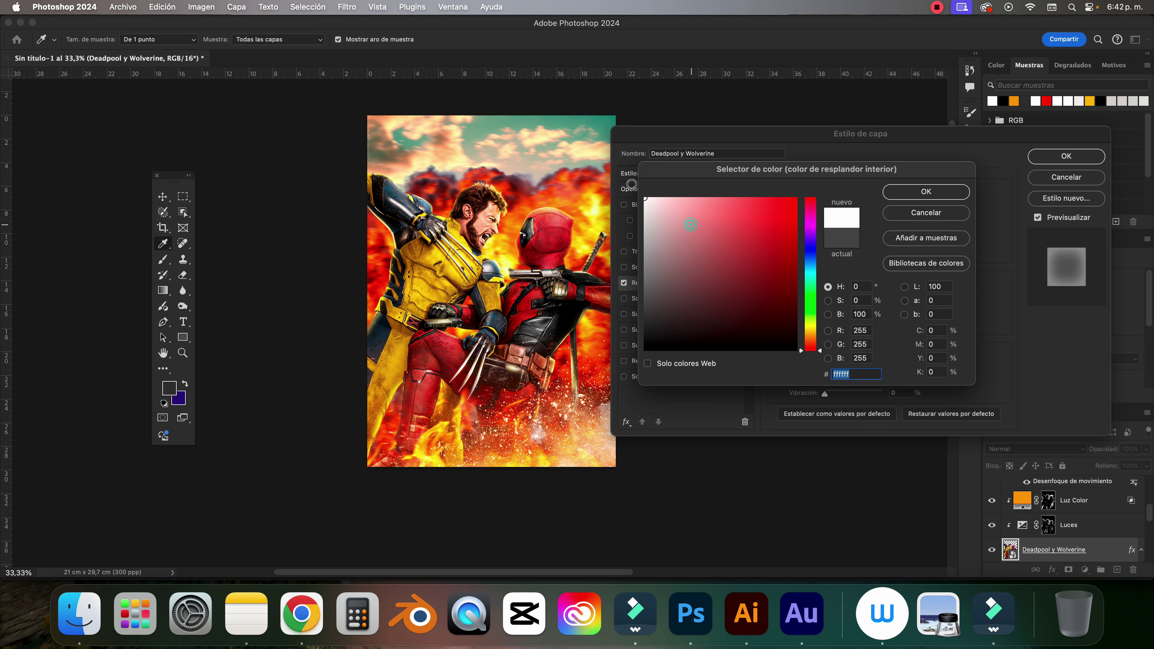
{"action": "left_click", "coordinate": [905, 194]}
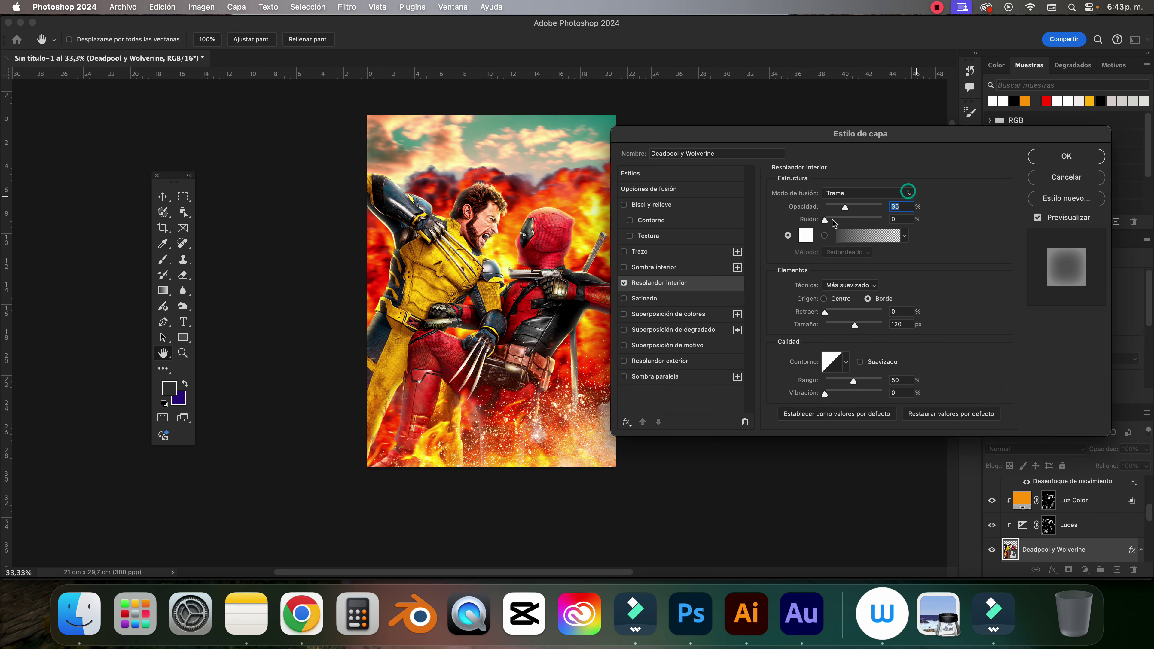
Set the inner glow to 100% opacity and about 13 px size, and apply it.
{"action": "left_click", "coordinate": [869, 207]}
{"action": "left_click_drag", "start_coordinate": [844, 327], "coordinate": [836, 327]}
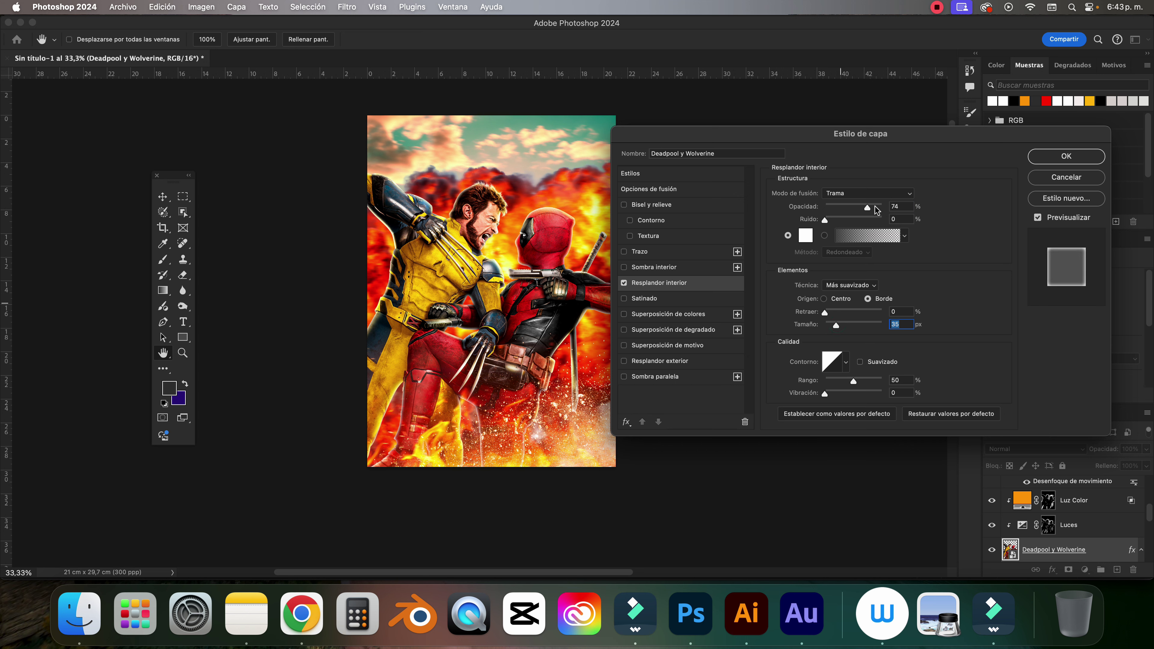
{"action": "left_click_drag", "start_coordinate": [868, 207], "coordinate": [885, 207]}
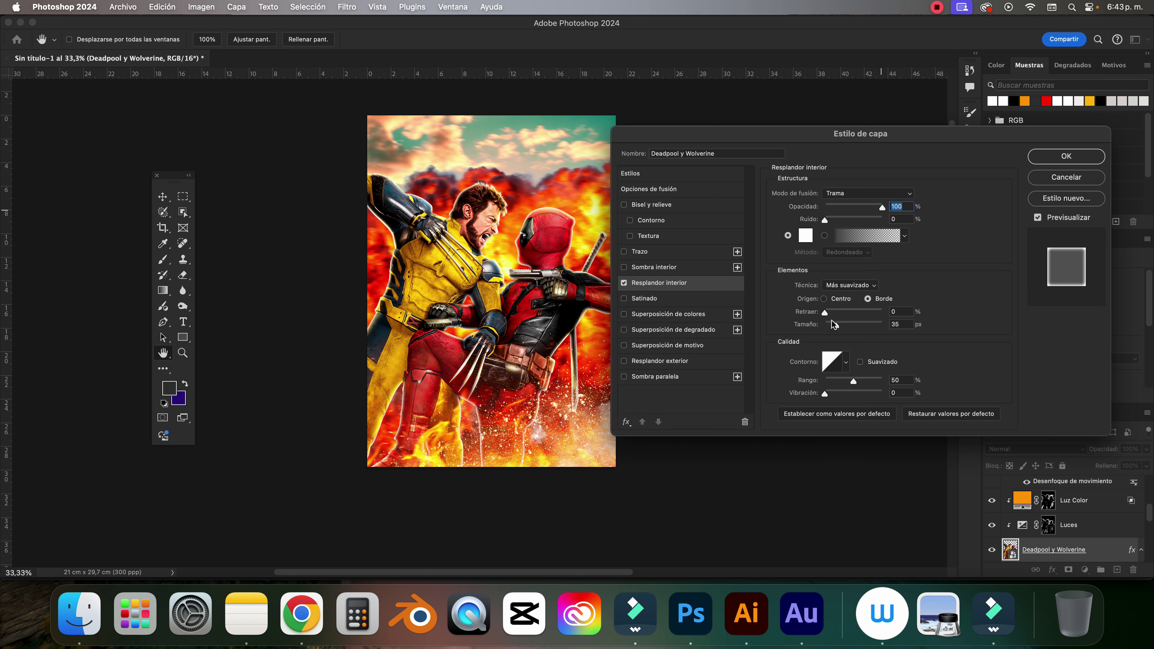
{"action": "left_click_drag", "start_coordinate": [836, 328], "coordinate": [833, 326]}
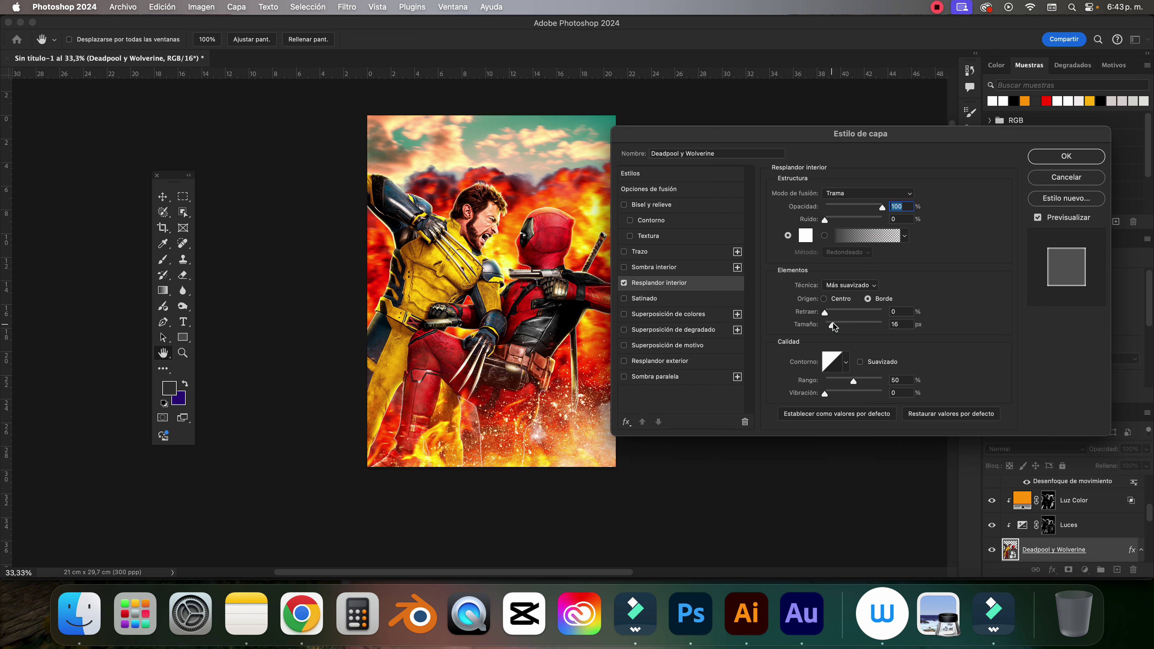
{"action": "left_click_drag", "start_coordinate": [833, 327], "coordinate": [833, 326]}
{"action": "scroll", "coordinate": [491, 243], "scroll_direction": "up", "scroll_amount": 3}
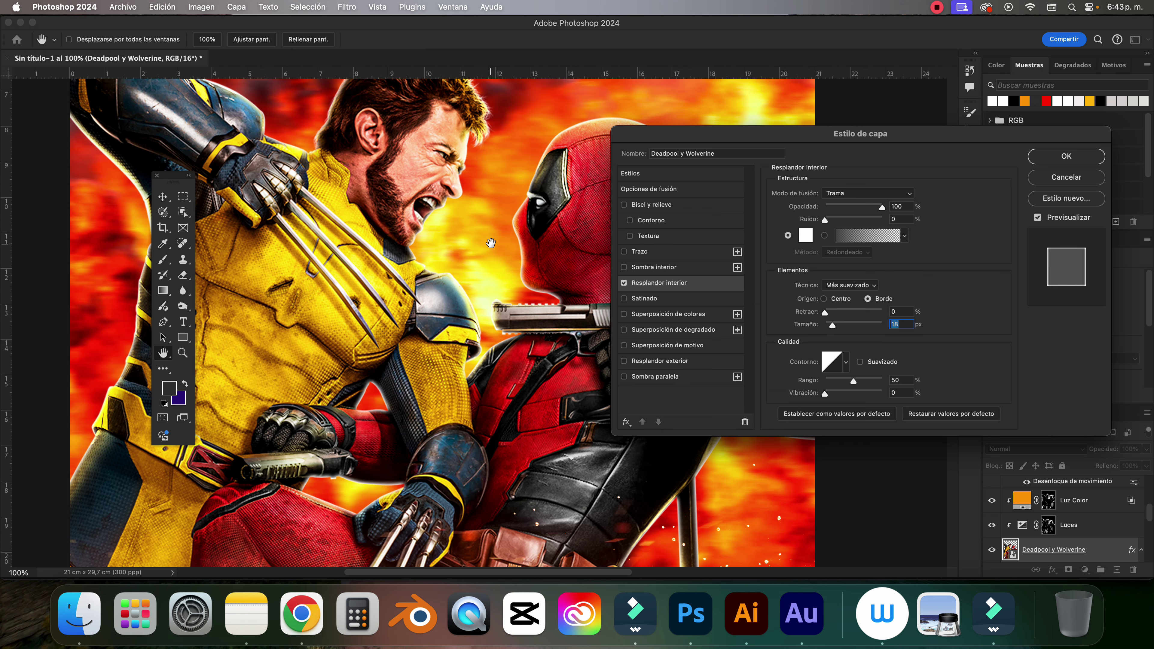
{"action": "scroll", "coordinate": [491, 243], "scroll_direction": "up", "scroll_amount": 1}
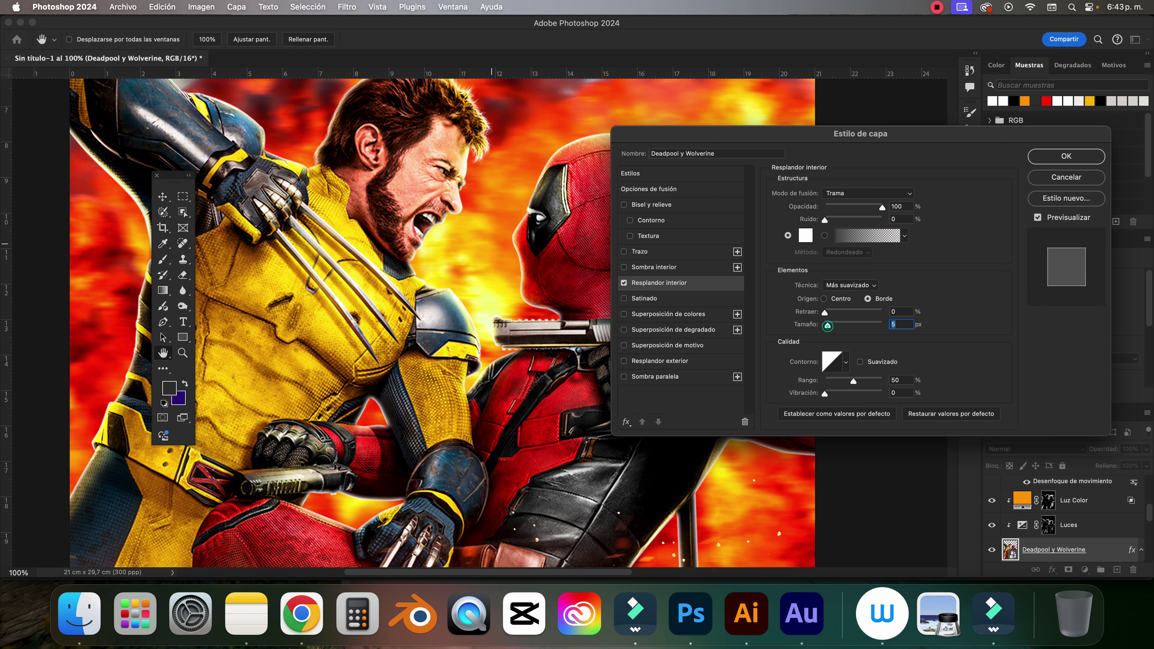
{"action": "left_click_drag", "start_coordinate": [832, 326], "coordinate": [833, 325]}
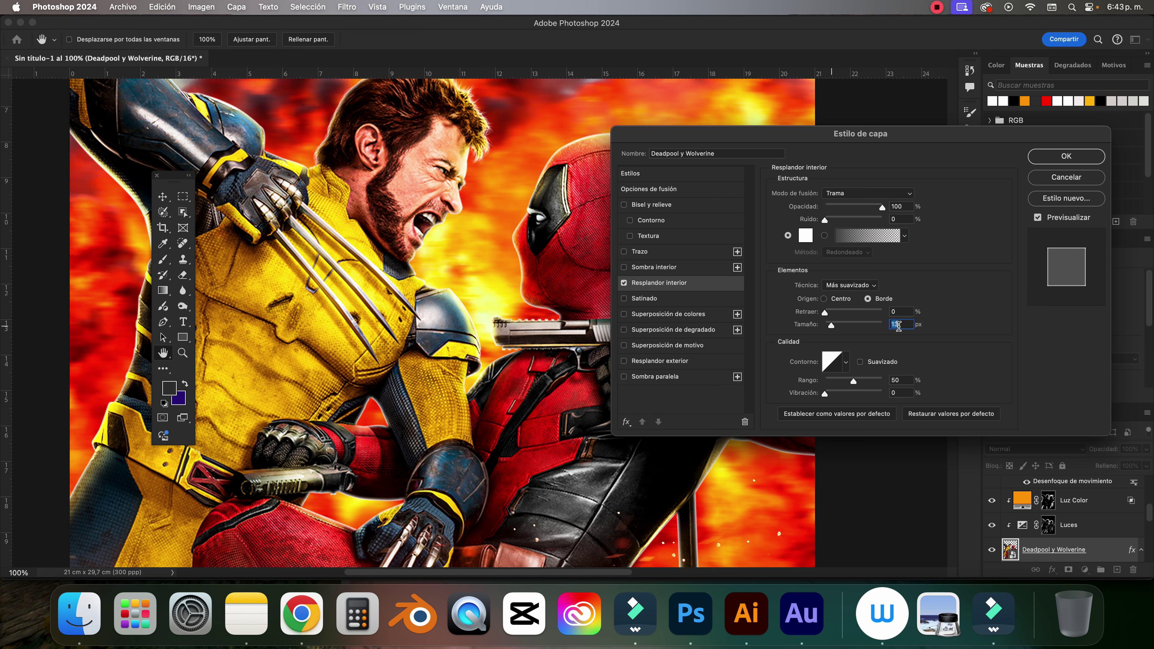
{"action": "left_click", "coordinate": [1051, 156]}
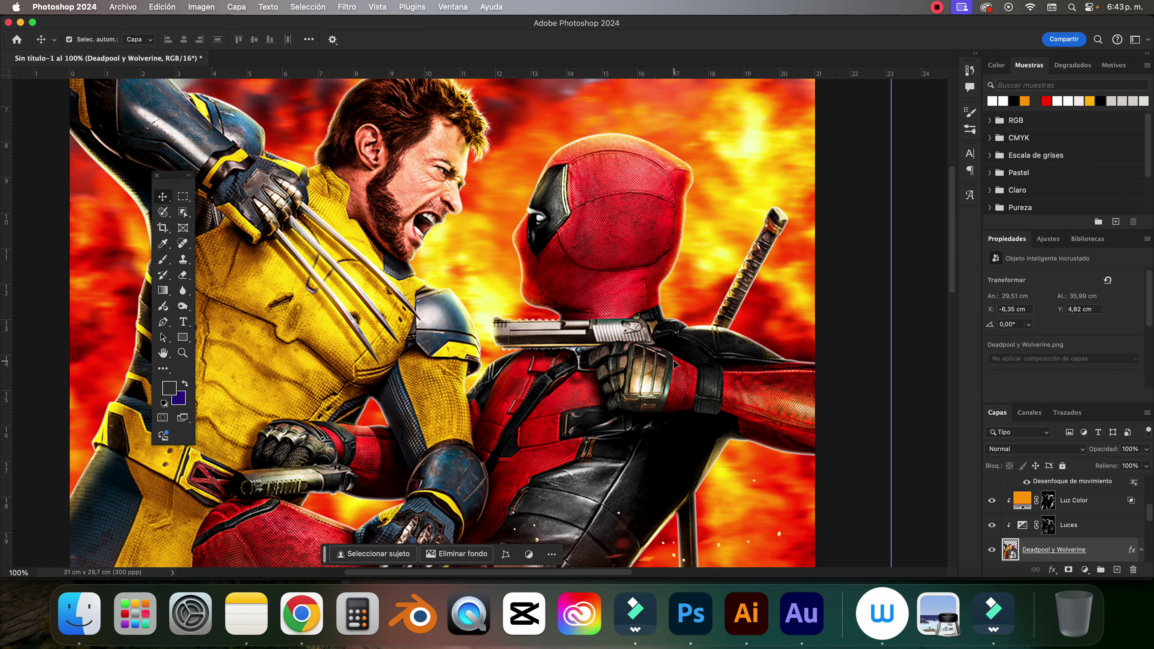
Split the Resplandor interior effect into its own layer, accepting the warning.
{"action": "scroll", "coordinate": [675, 363], "scroll_direction": "up", "scroll_amount": 3}
{"action": "scroll", "coordinate": [674, 362], "scroll_direction": "up", "scroll_amount": 3}
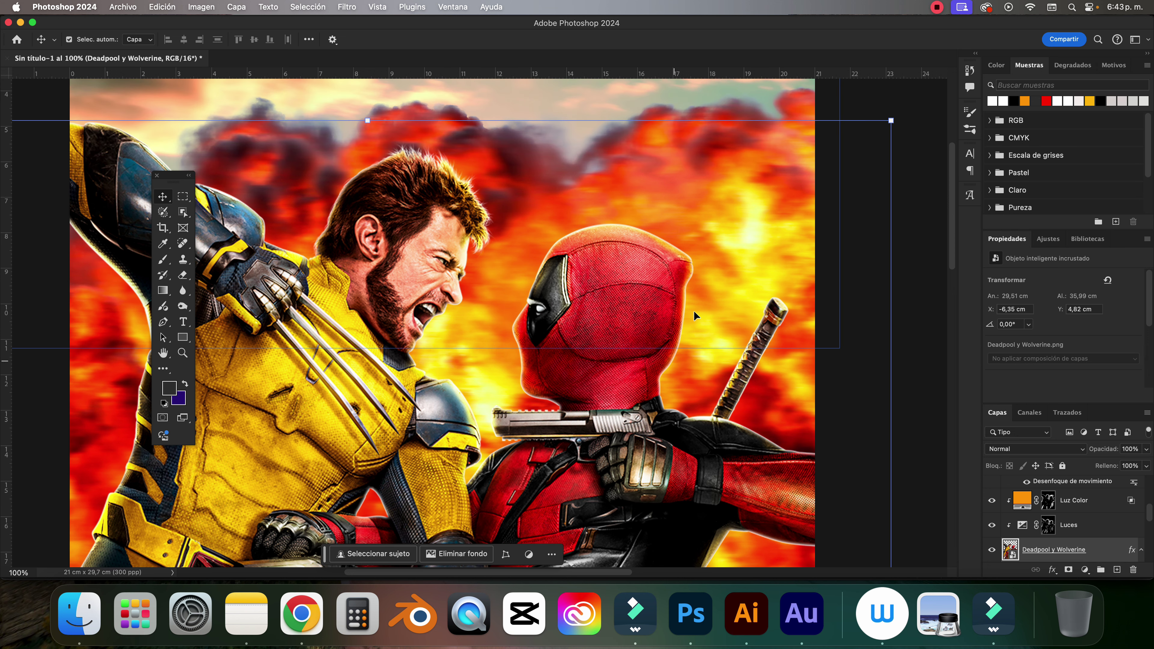
{"action": "scroll", "coordinate": [1057, 521], "scroll_direction": "down", "scroll_amount": 3}
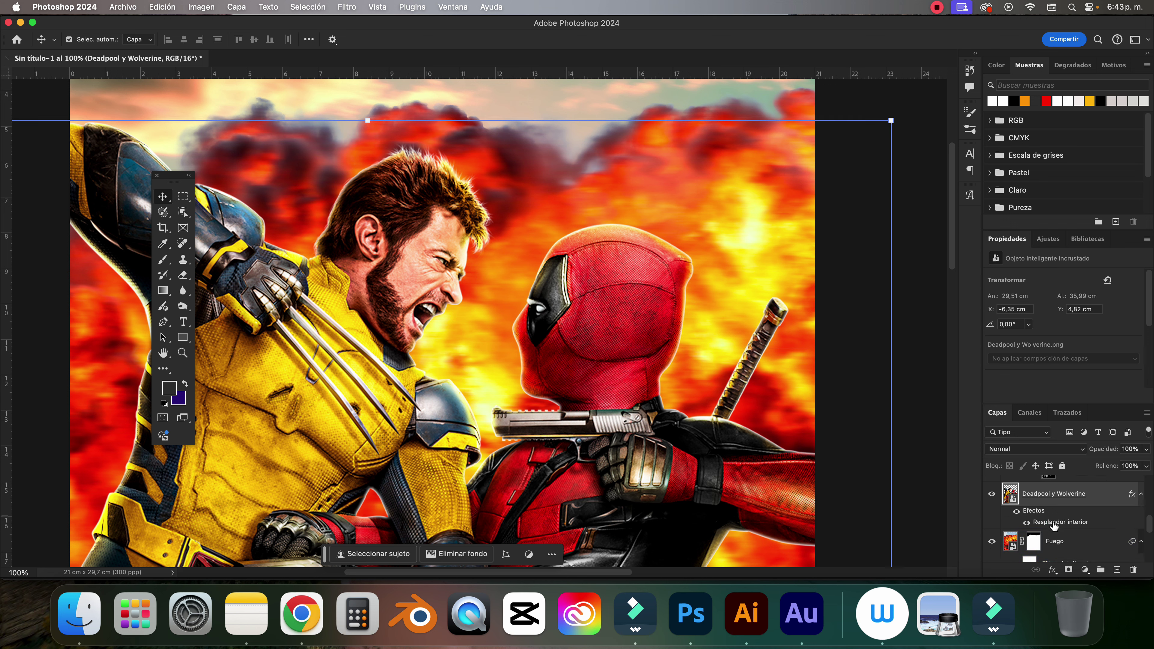
{"action": "right_click", "coordinate": [1053, 524]}
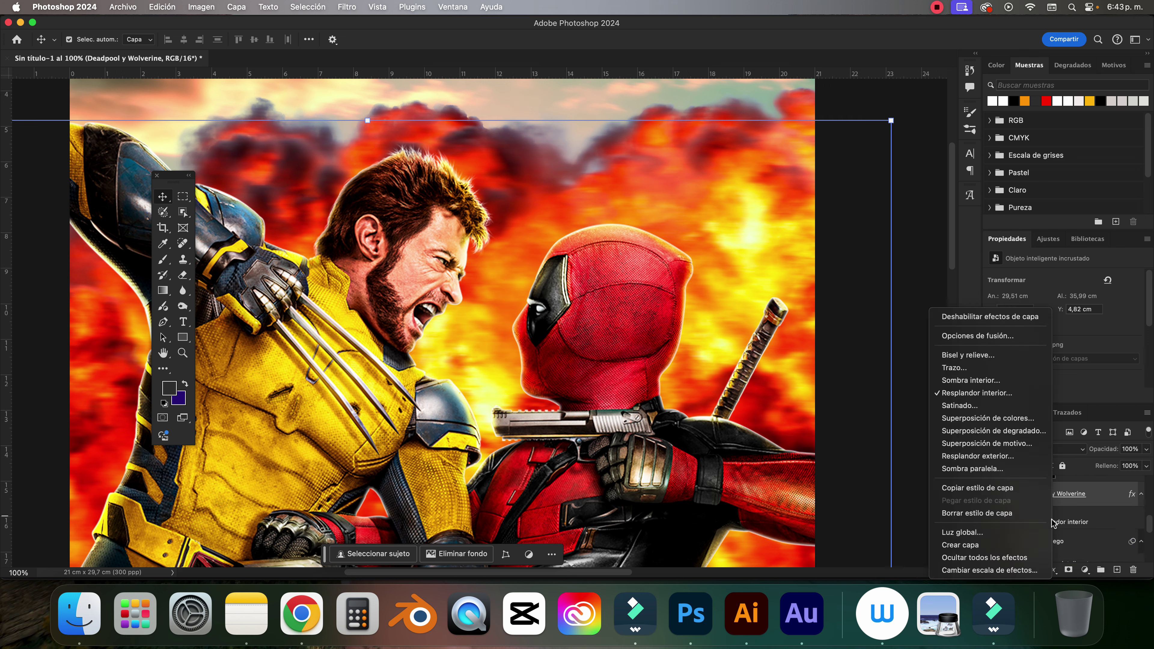
{"action": "left_click", "coordinate": [985, 546]}
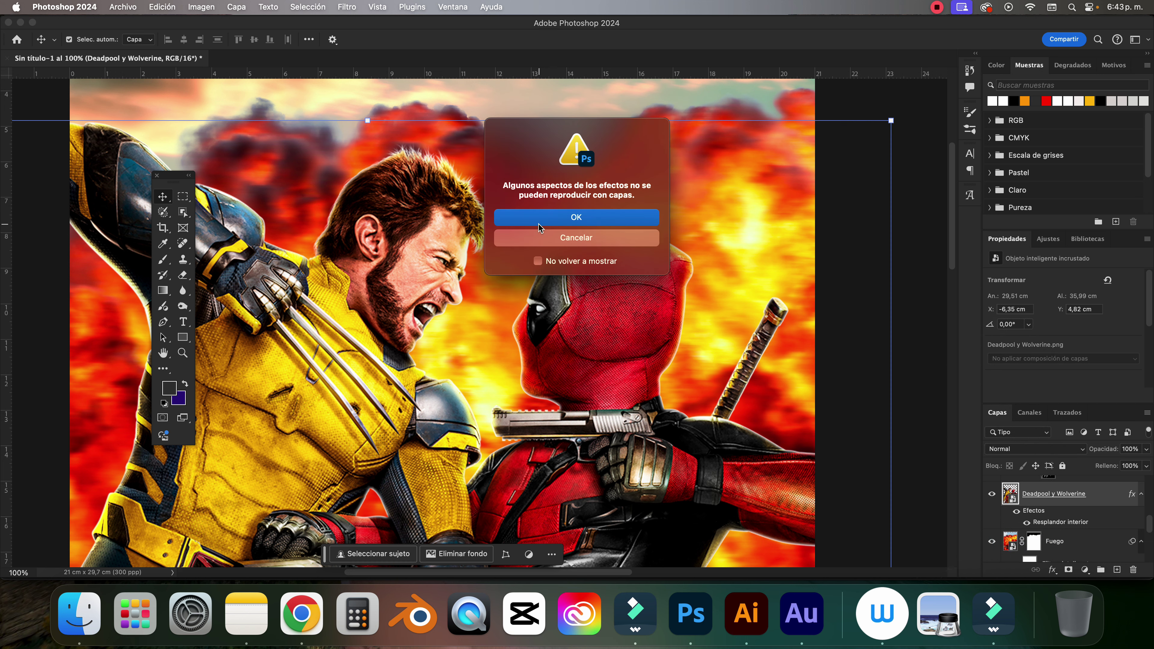
{"action": "left_click", "coordinate": [561, 218]}
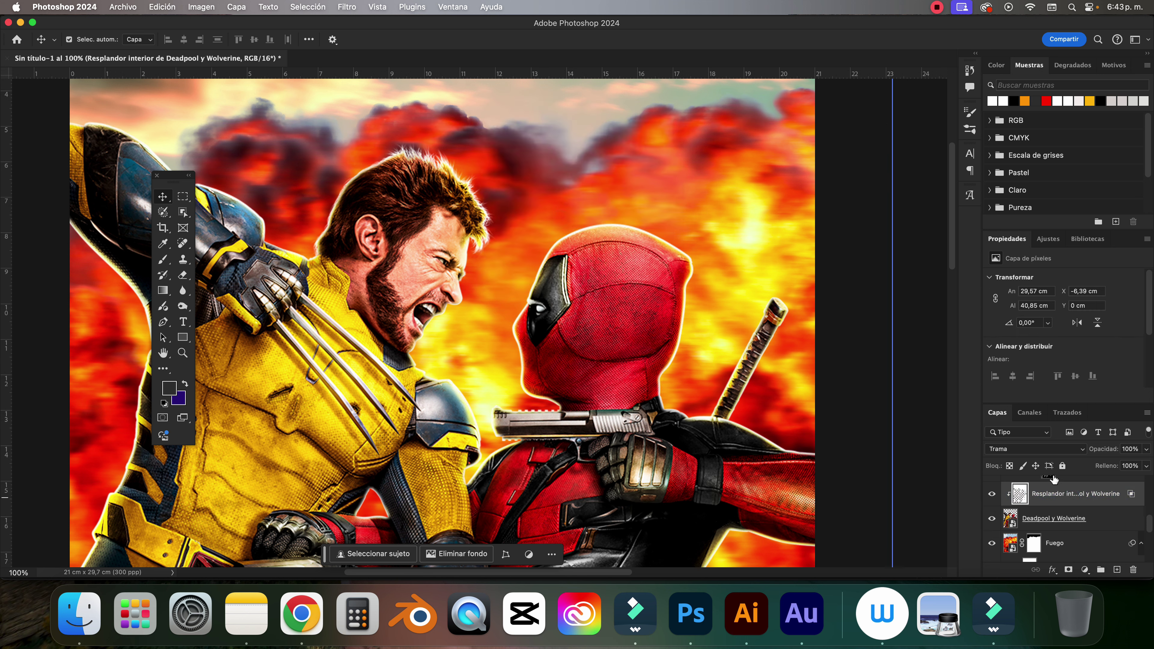
Toggle the new glow layer's visibility to compare, then start renaming it Luz Borde.
{"action": "left_click", "coordinate": [993, 494]}
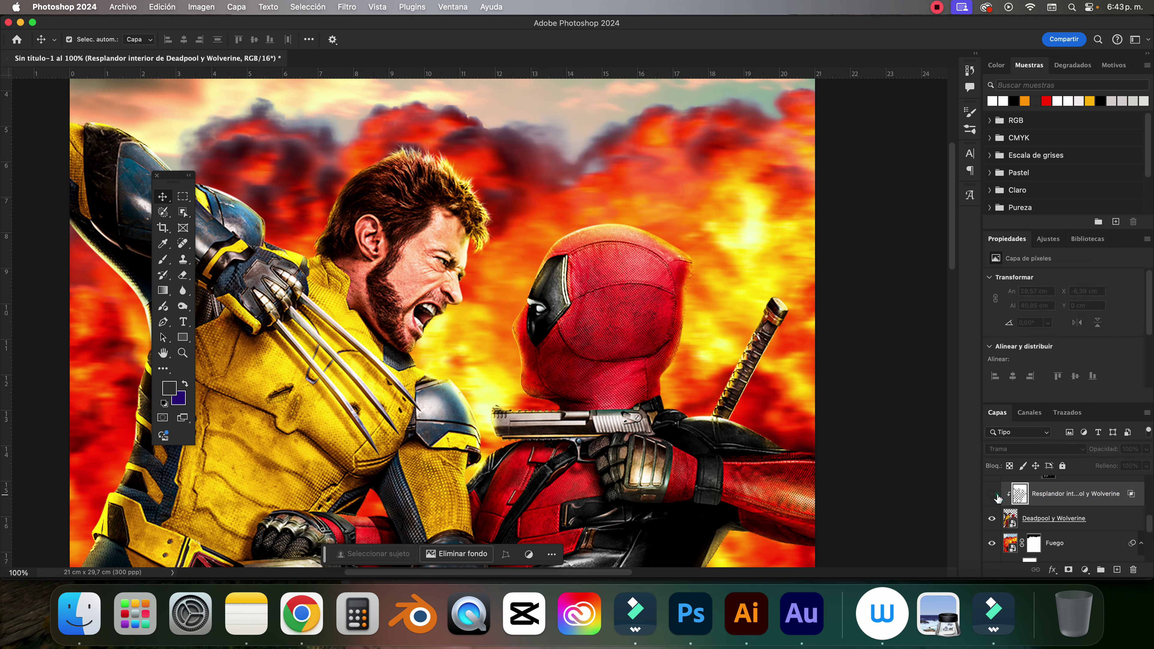
{"action": "left_click", "coordinate": [993, 495]}
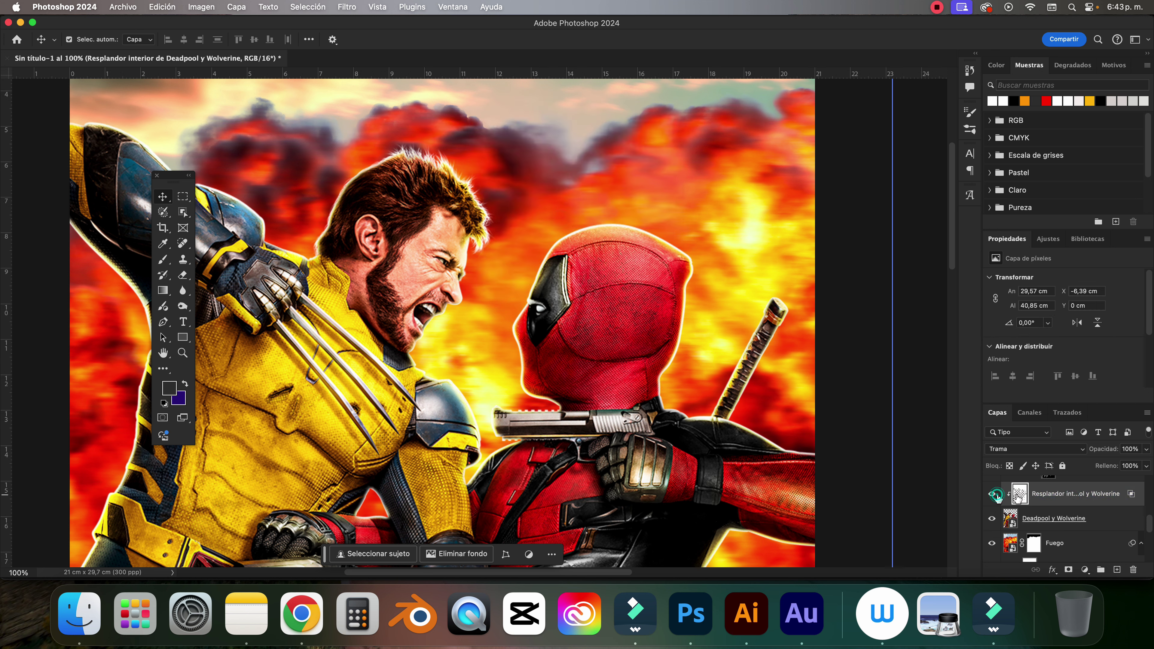
{"action": "double_click", "coordinate": [1061, 493]}
{"action": "type", "text": "Luz "}
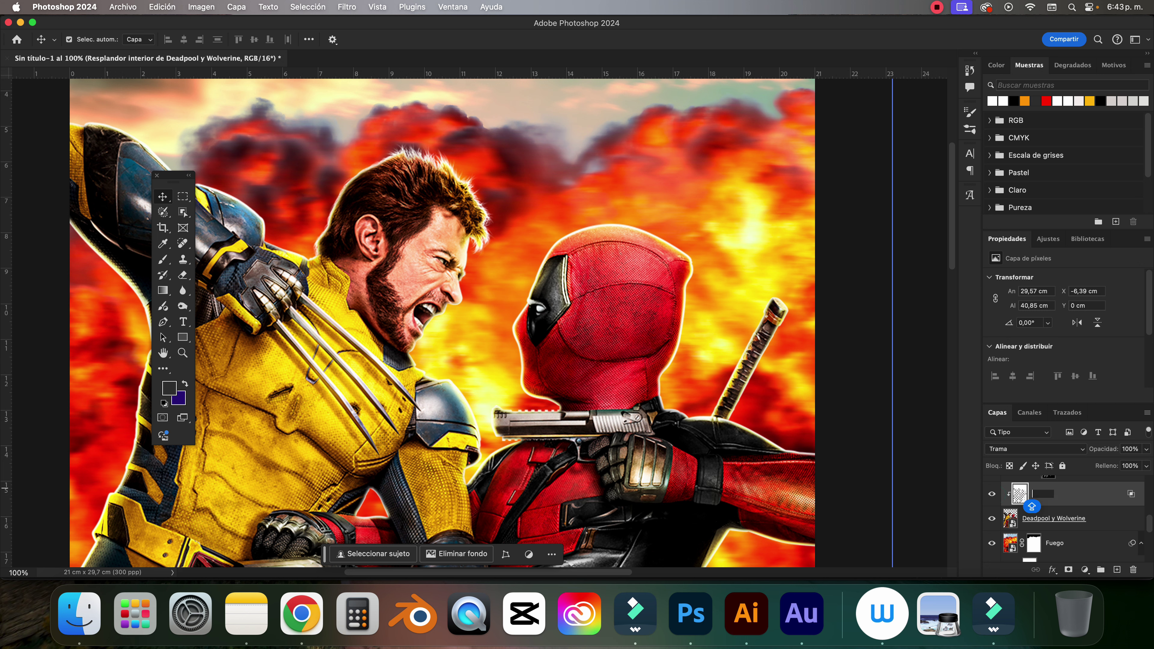
{"action": "type", "text": "Borde"}
Commit the name Luz Borde and give the layer an inverted, all-black mask.
{"action": "key", "text": "Return"}
{"action": "left_click", "coordinate": [1069, 570]}
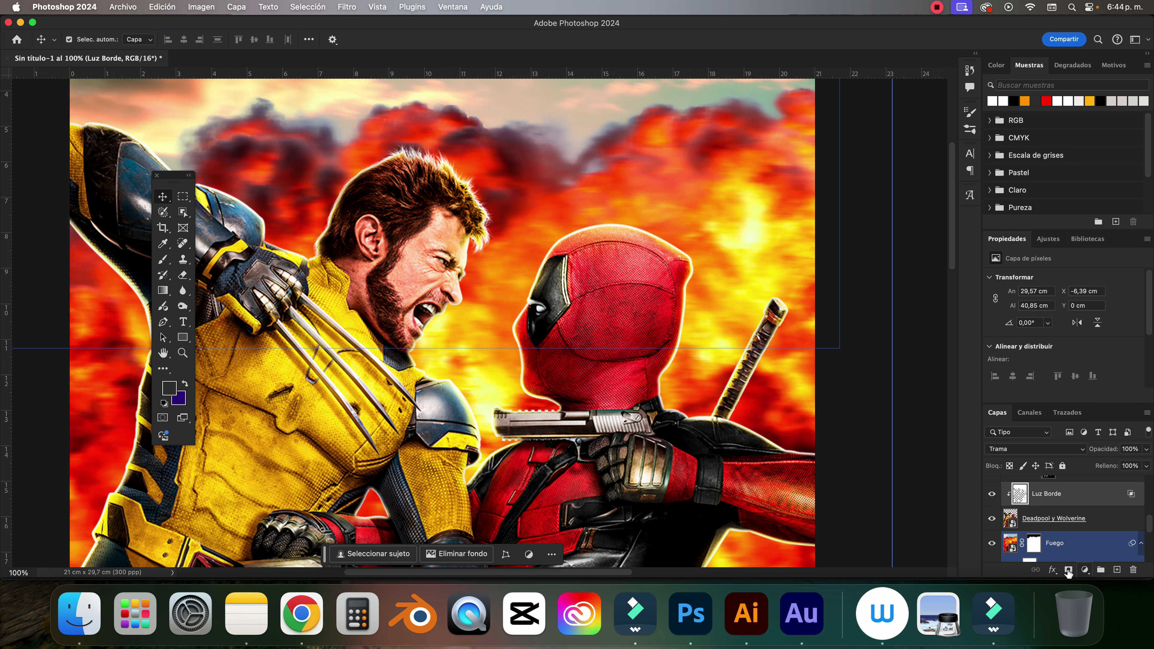
{"action": "scroll", "coordinate": [1061, 382], "scroll_direction": "down", "scroll_amount": 1}
{"action": "left_click", "coordinate": [1077, 375]}
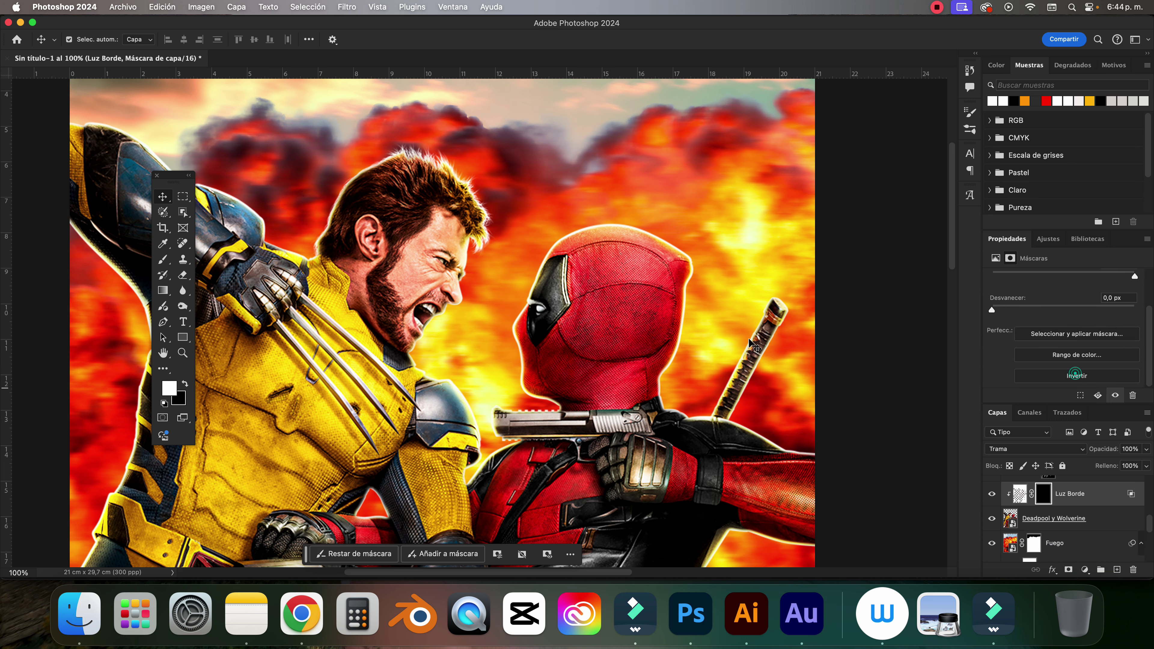
Switch to the Brush with 70% opacity and 50% flow.
{"action": "key", "text": "b"}
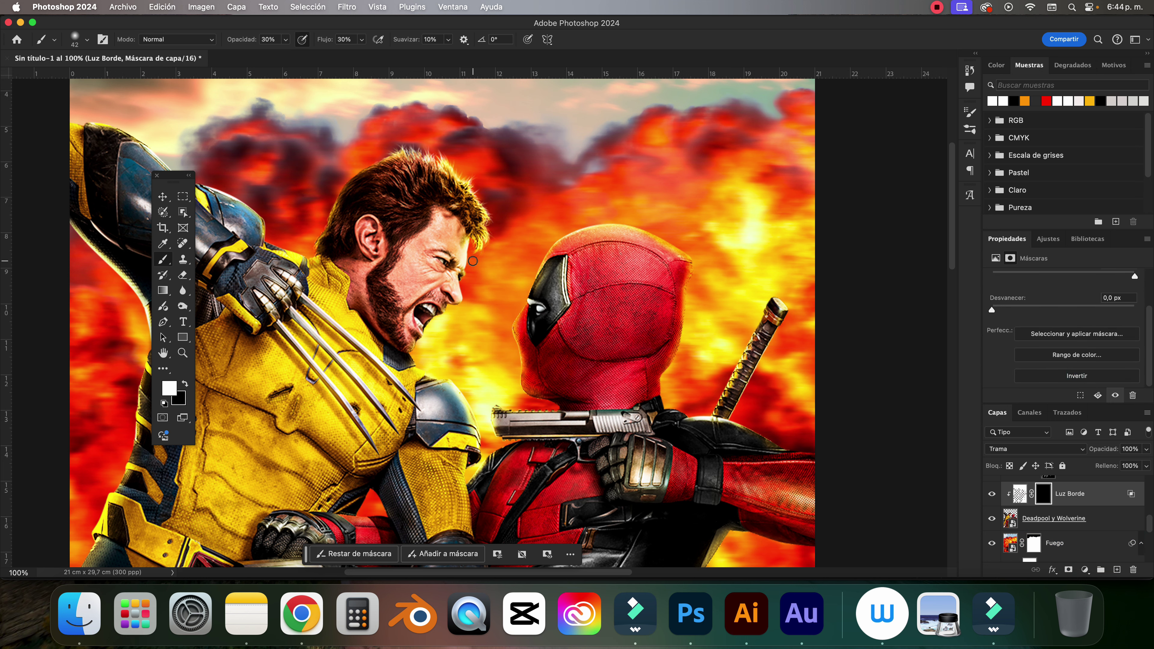
{"action": "scroll", "coordinate": [473, 261], "scroll_direction": "up", "scroll_amount": 2}
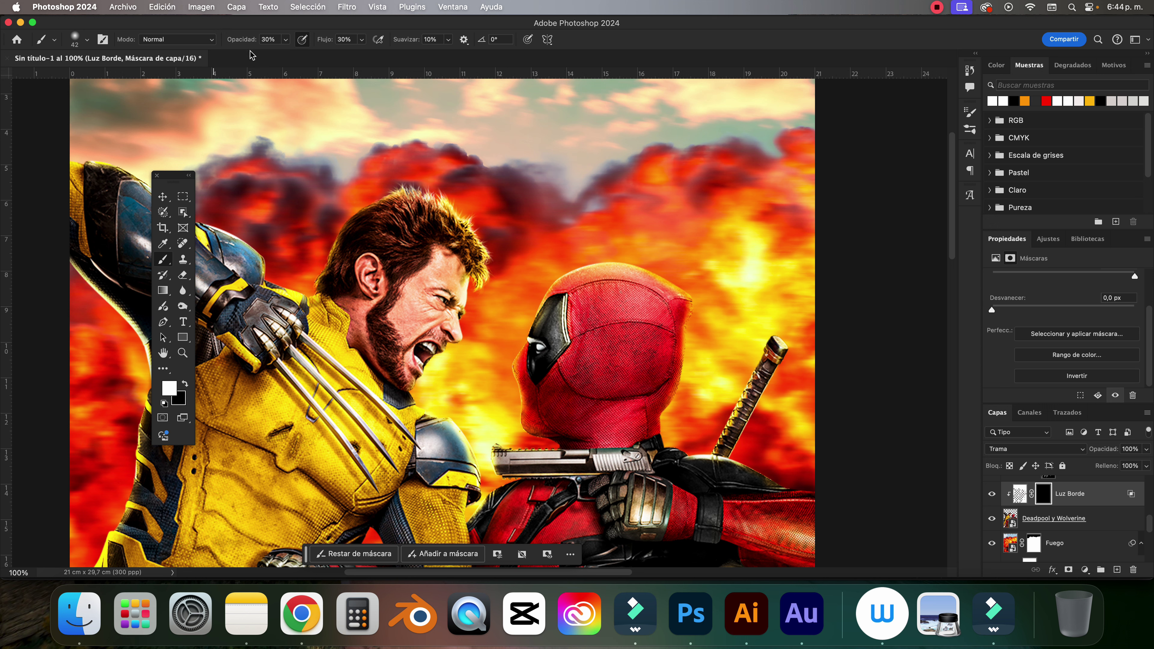
{"action": "double_click", "coordinate": [269, 39]}
{"action": "key", "text": "BackSpace"}
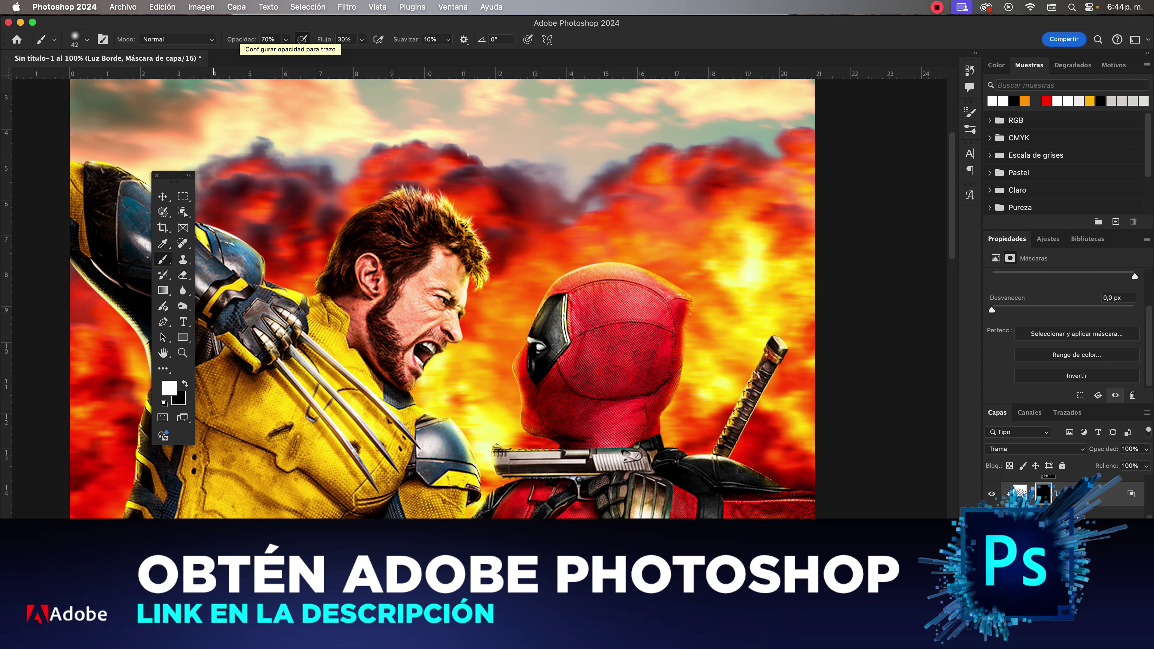
{"action": "key", "text": "BackSpace"}
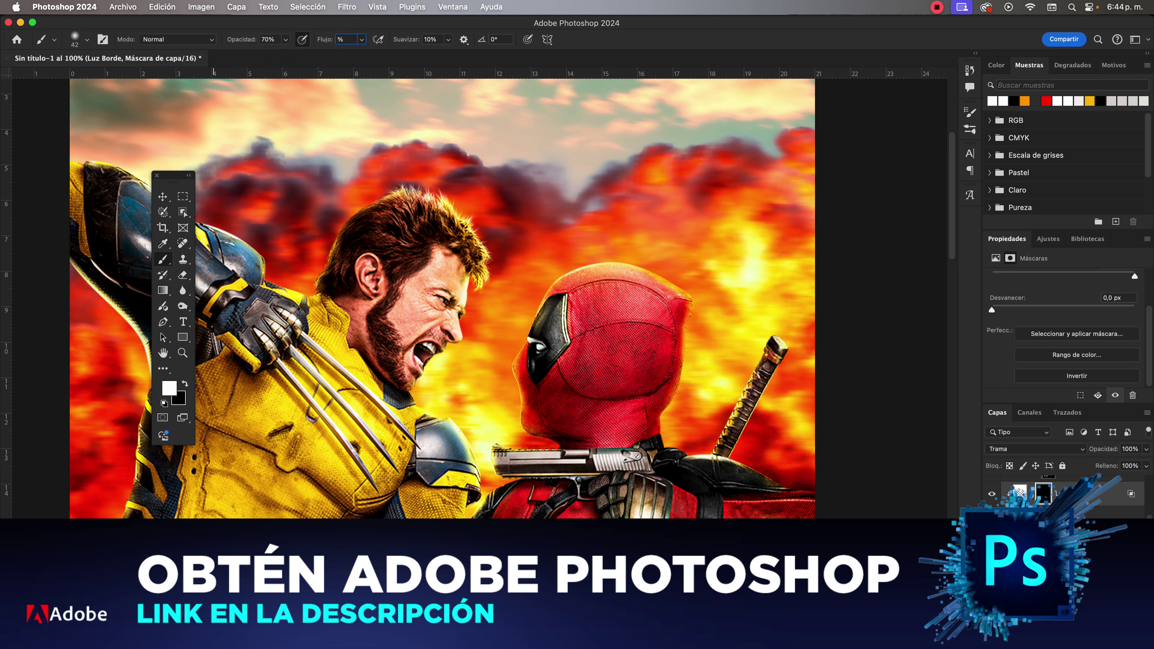
{"action": "type", "text": "50"}
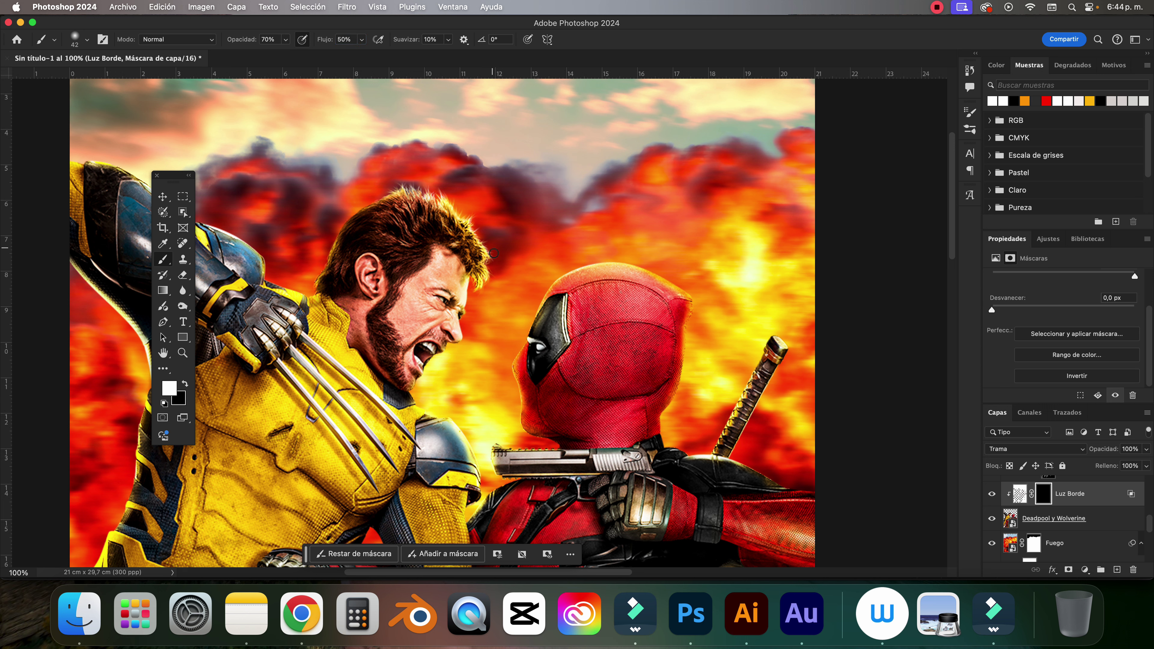
Paint white edge light on the Luz Borde mask along Wolverine's hair and Deadpool's sword handle.
{"action": "left_click_drag", "start_coordinate": [491, 277], "coordinate": [471, 283]}
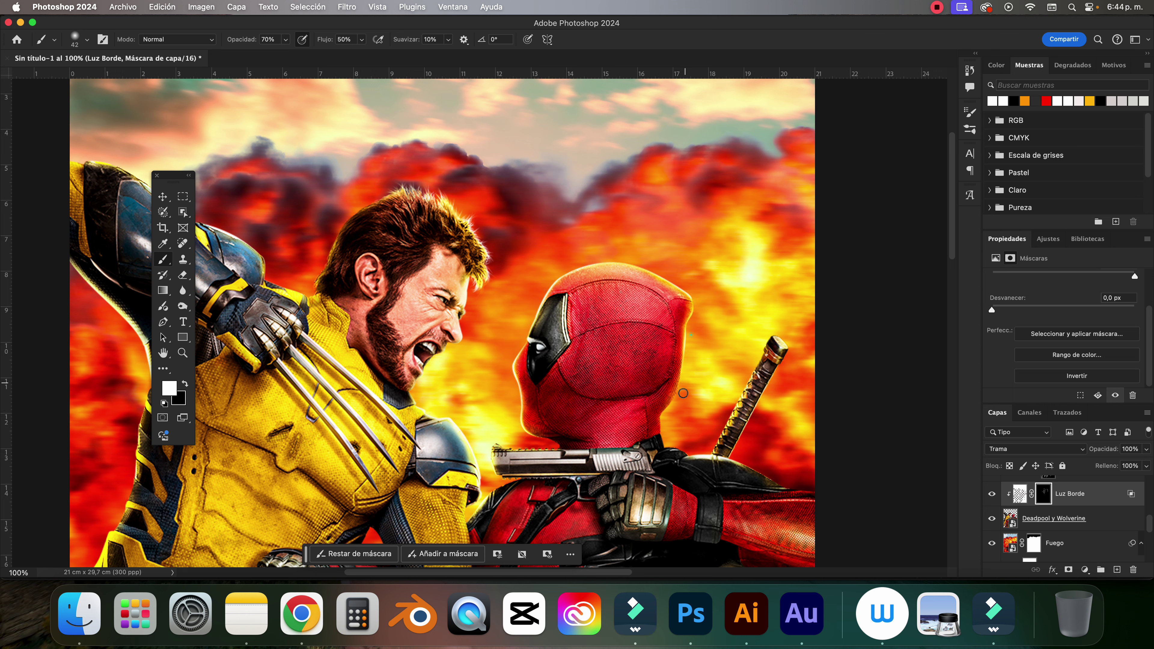
{"action": "left_click_drag", "start_coordinate": [731, 378], "coordinate": [717, 290]}
{"action": "left_click_drag", "start_coordinate": [740, 215], "coordinate": [775, 210]}
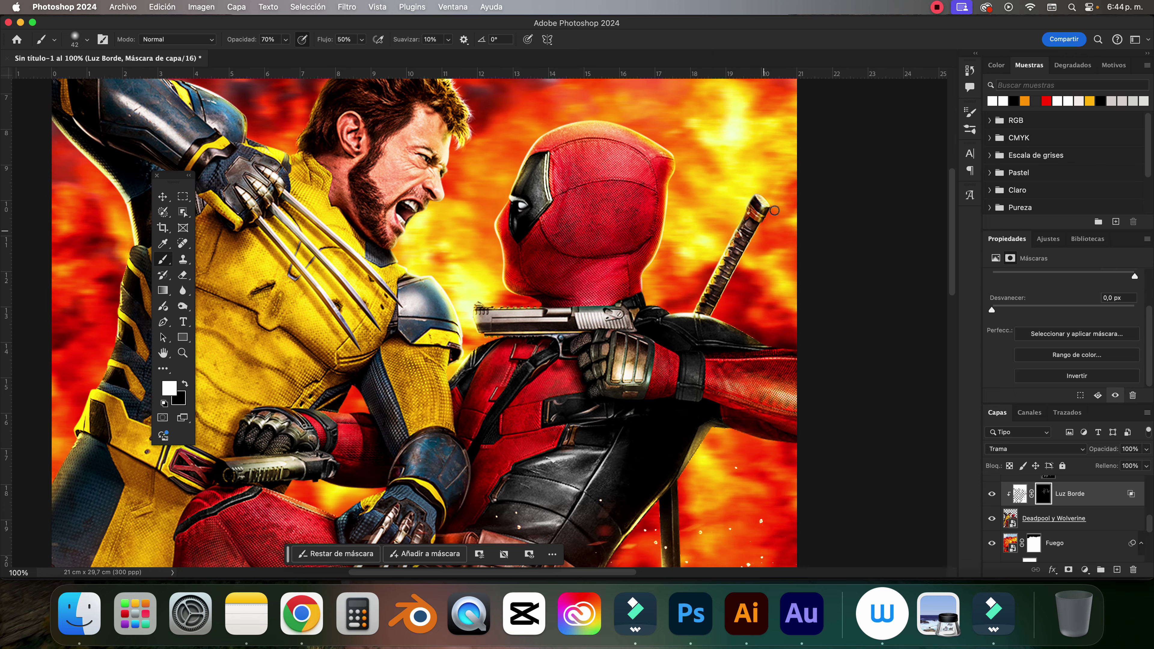
{"action": "scroll", "coordinate": [554, 357], "scroll_direction": "down", "scroll_amount": 3}
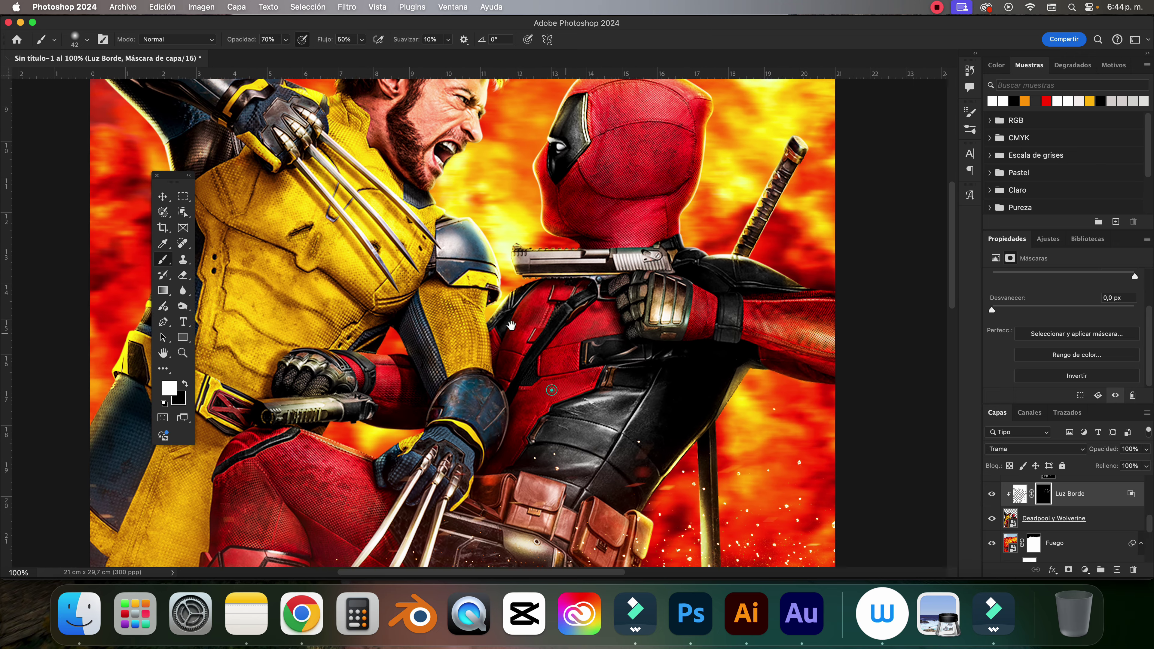
{"action": "scroll", "coordinate": [387, 398], "scroll_direction": "down", "scroll_amount": 2}
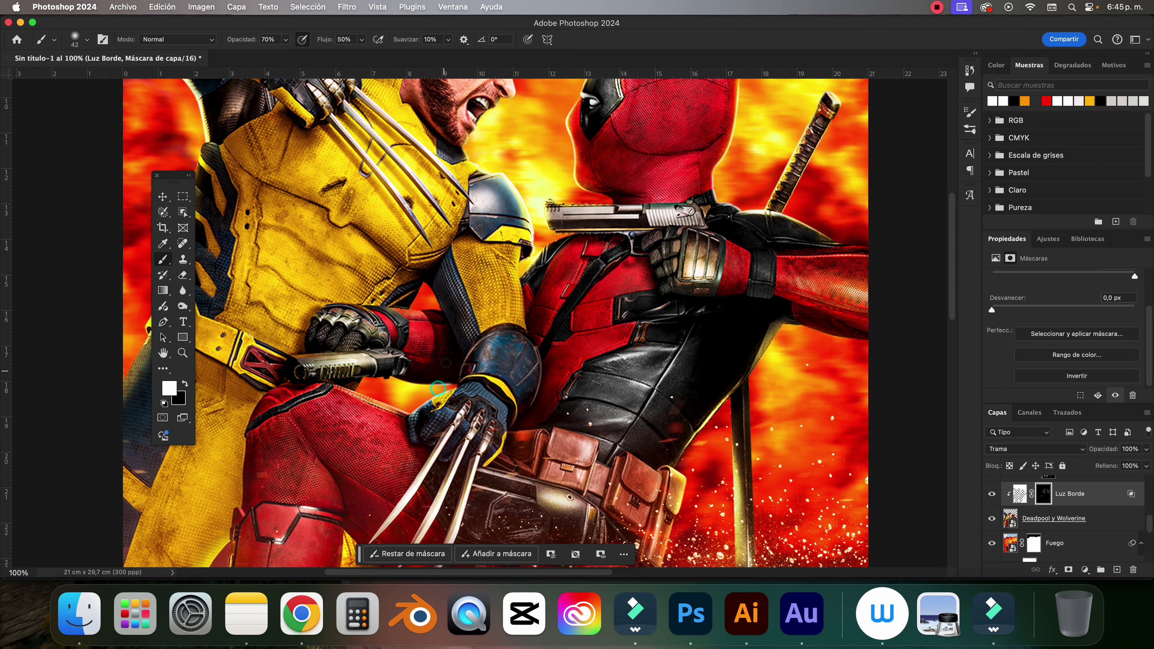
{"action": "key", "text": "x"}
{"action": "scroll", "coordinate": [591, 373], "scroll_direction": "down", "scroll_amount": 2}
{"action": "scroll", "coordinate": [769, 378], "scroll_direction": "left", "scroll_amount": 1}
{"action": "key", "text": "x"}
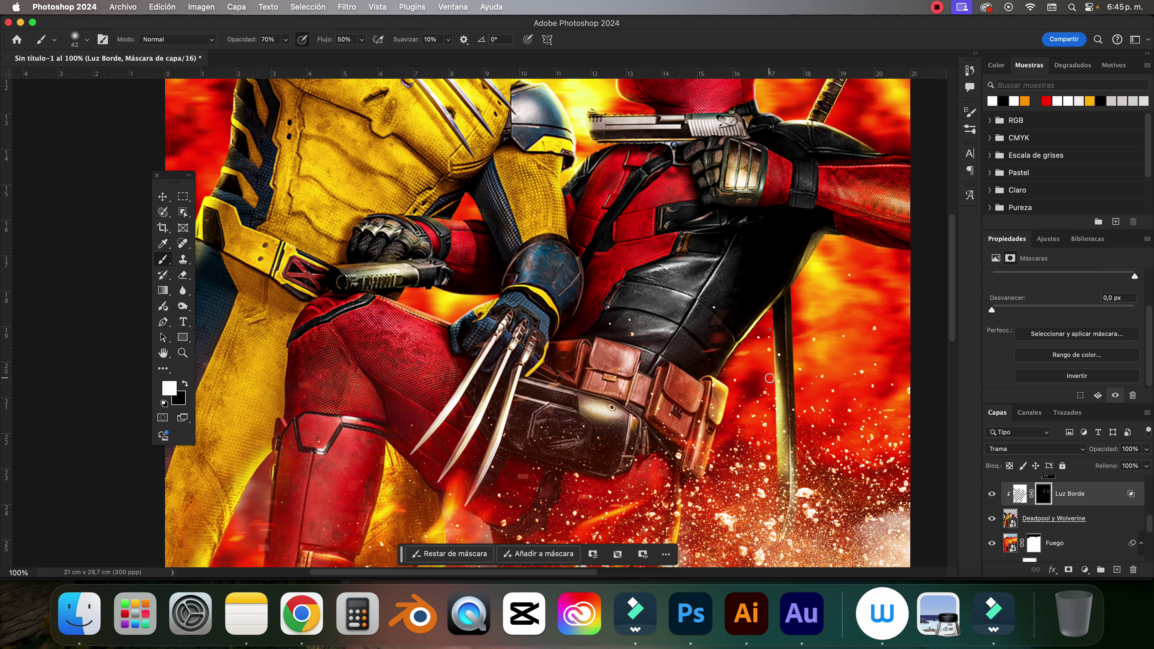
{"action": "scroll", "coordinate": [728, 361], "scroll_direction": "down", "scroll_amount": 5}
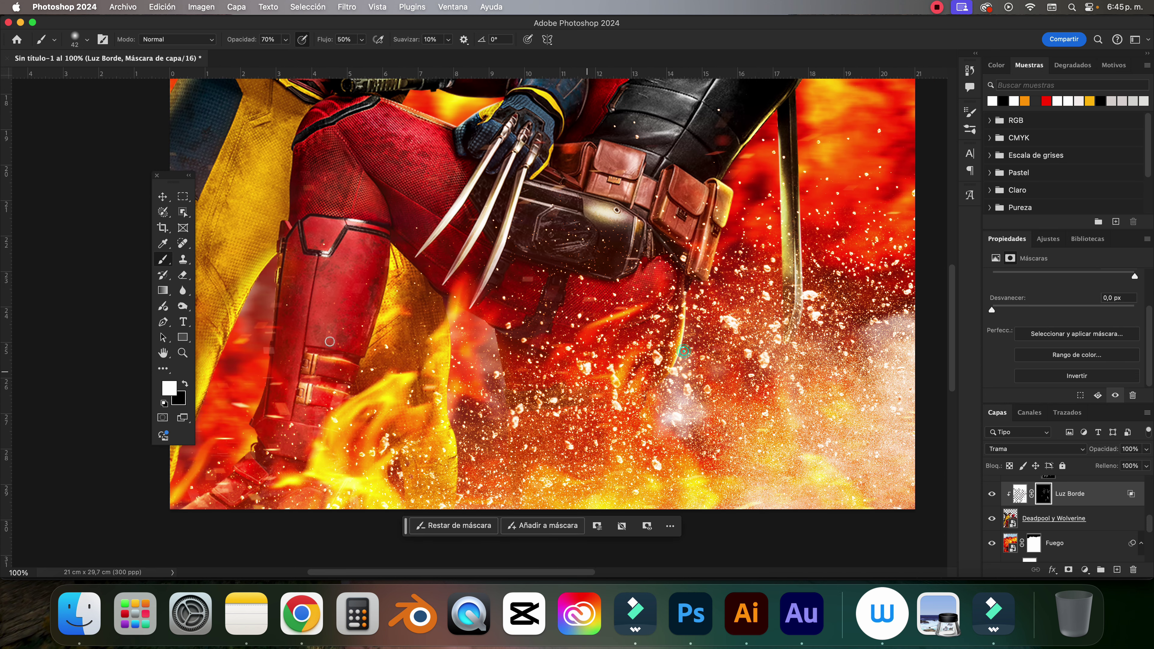
{"action": "left_click_drag", "start_coordinate": [331, 404], "coordinate": [516, 348]}
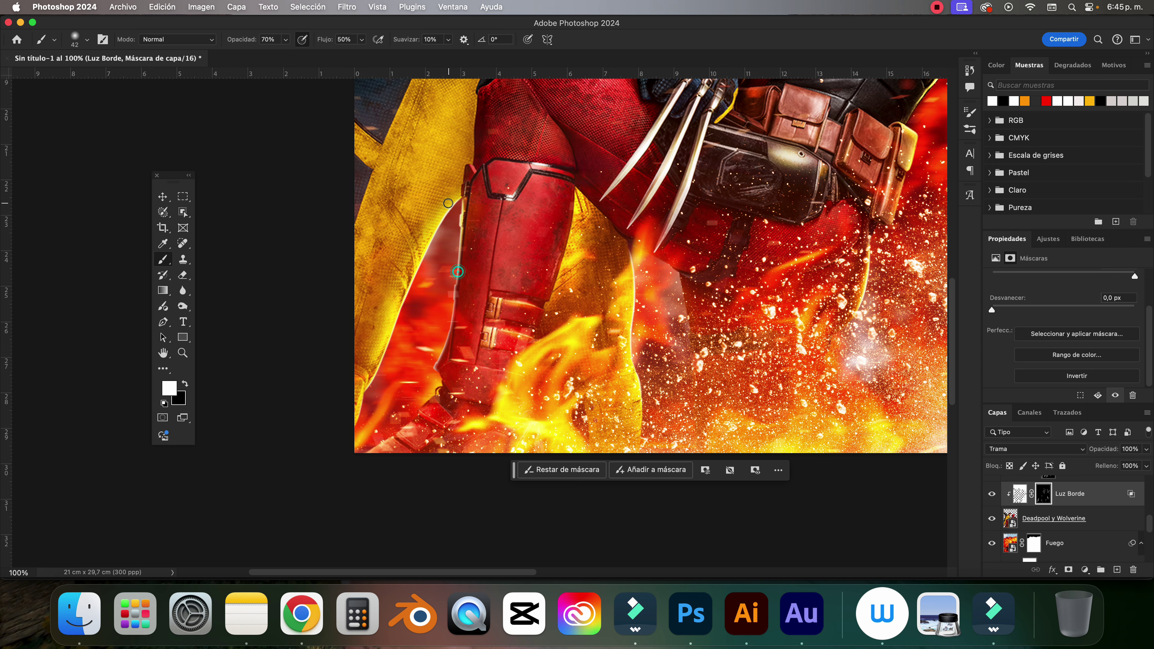
Paint light along Deadpool's boot on Luz Color, then return to Luz Borde and inspect the edges.
{"action": "key", "text": "alt+]"}
{"action": "key", "text": "alt+]"}
{"action": "left_click_drag", "start_coordinate": [455, 222], "coordinate": [436, 371]}
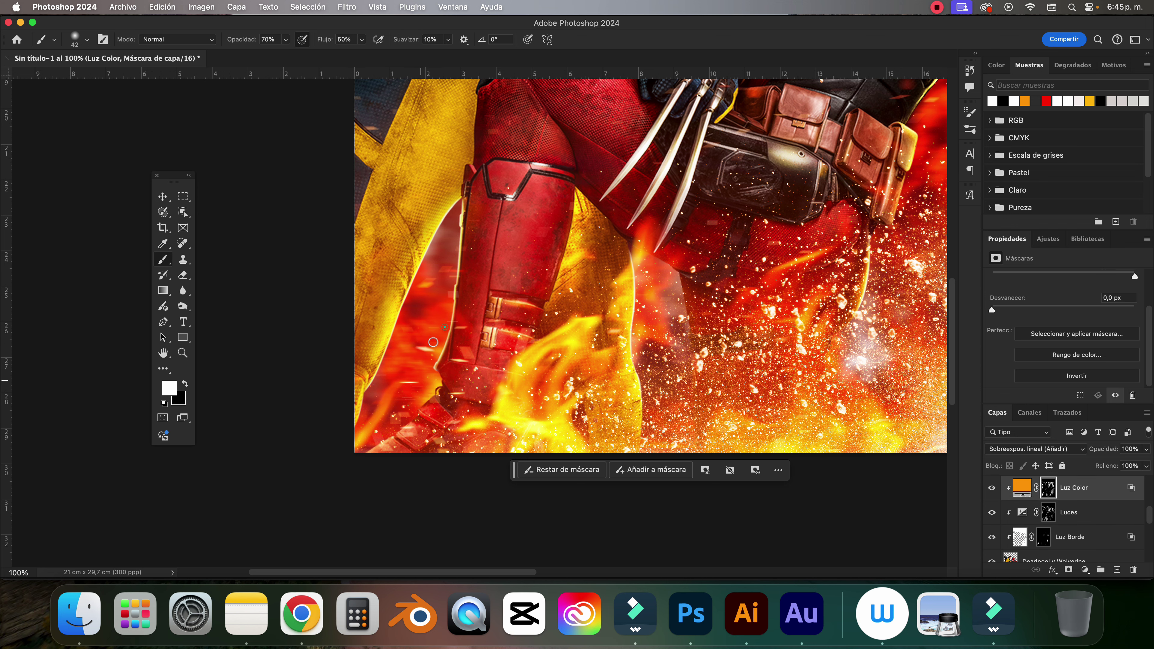
{"action": "scroll", "coordinate": [782, 387], "scroll_direction": "up", "scroll_amount": 7}
{"action": "key", "text": "alt+["}
{"action": "key", "text": "alt+["}
{"action": "scroll", "coordinate": [600, 267], "scroll_direction": "up", "scroll_amount": 4}
{"action": "scroll", "coordinate": [599, 267], "scroll_direction": "right", "scroll_amount": 3}
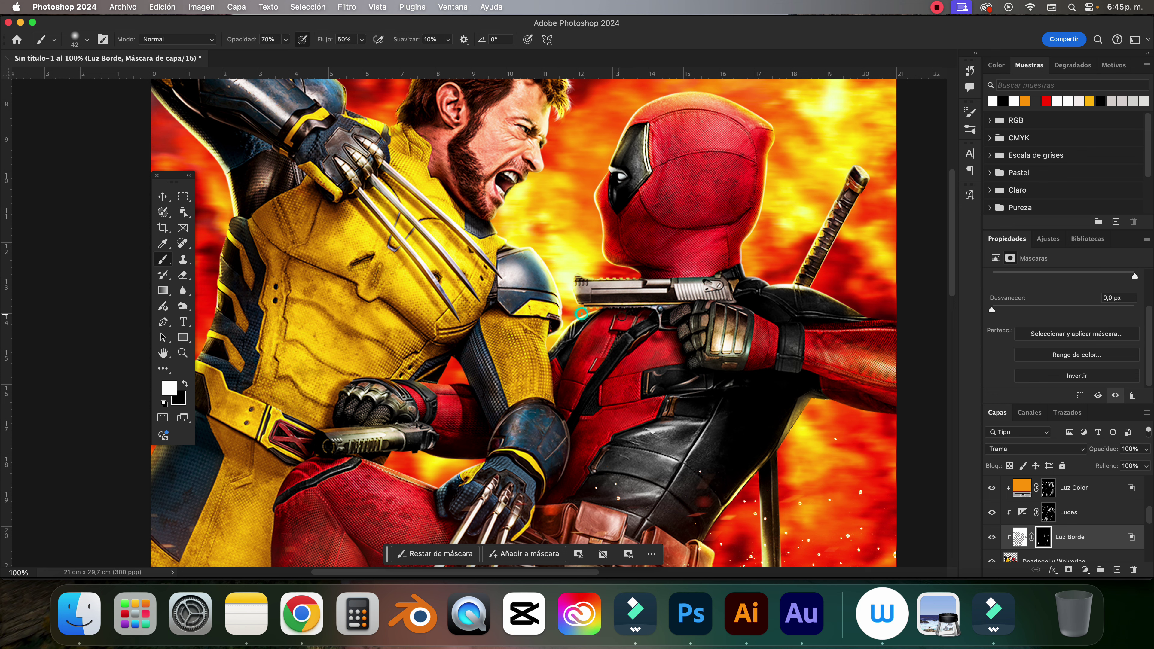
{"action": "scroll", "coordinate": [582, 313], "scroll_direction": "down", "scroll_amount": 5}
{"action": "scroll", "coordinate": [582, 313], "scroll_direction": "right", "scroll_amount": 2}
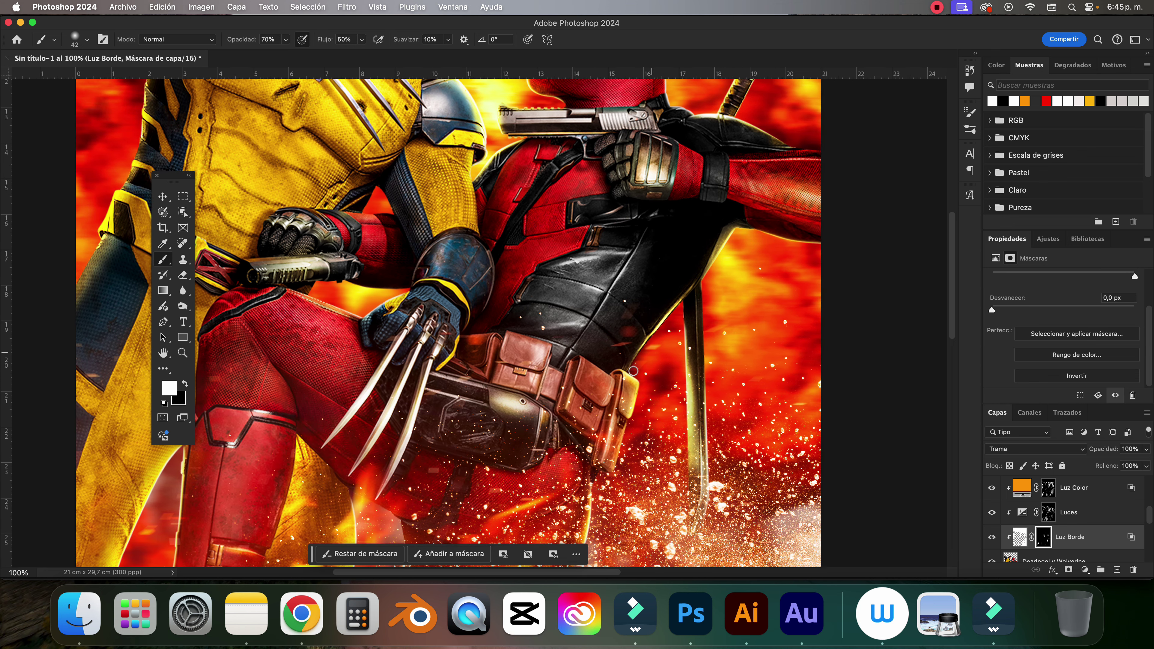
{"action": "scroll", "coordinate": [633, 371], "scroll_direction": "down", "scroll_amount": 5}
{"action": "scroll", "coordinate": [633, 371], "scroll_direction": "left", "scroll_amount": 2}
{"action": "scroll", "coordinate": [487, 388], "scroll_direction": "up", "scroll_amount": 5}
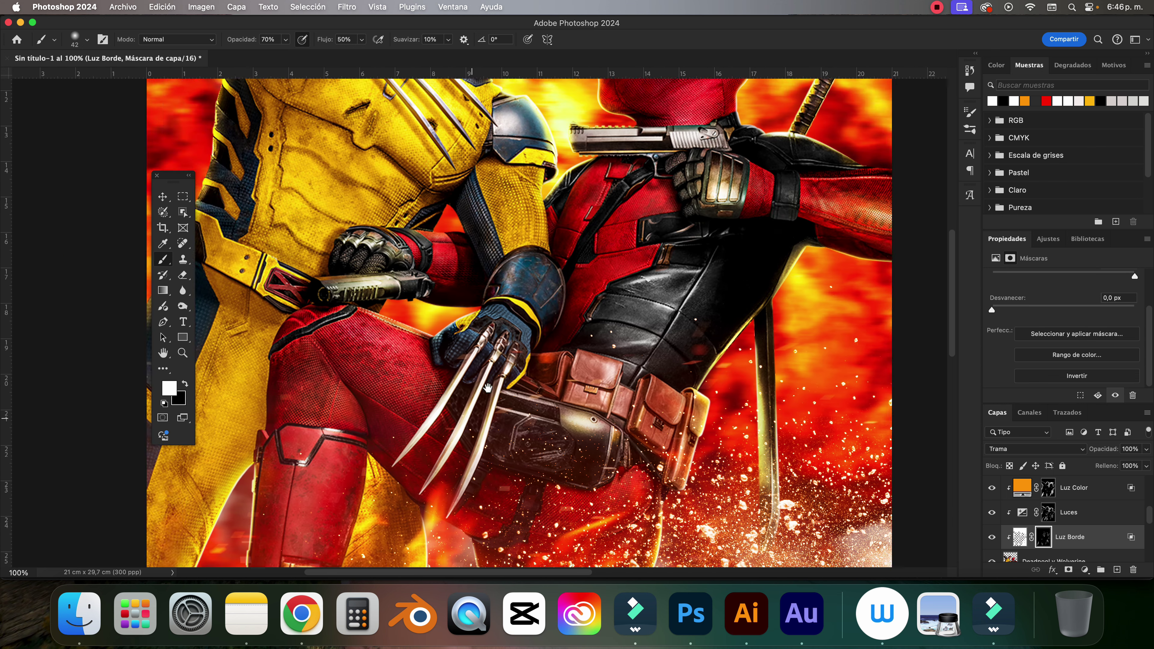
{"action": "scroll", "coordinate": [488, 388], "scroll_direction": "up", "scroll_amount": 10}
{"action": "scroll", "coordinate": [488, 388], "scroll_direction": "left", "scroll_amount": 2}
{"action": "scroll", "coordinate": [370, 201], "scroll_direction": "up", "scroll_amount": 1}
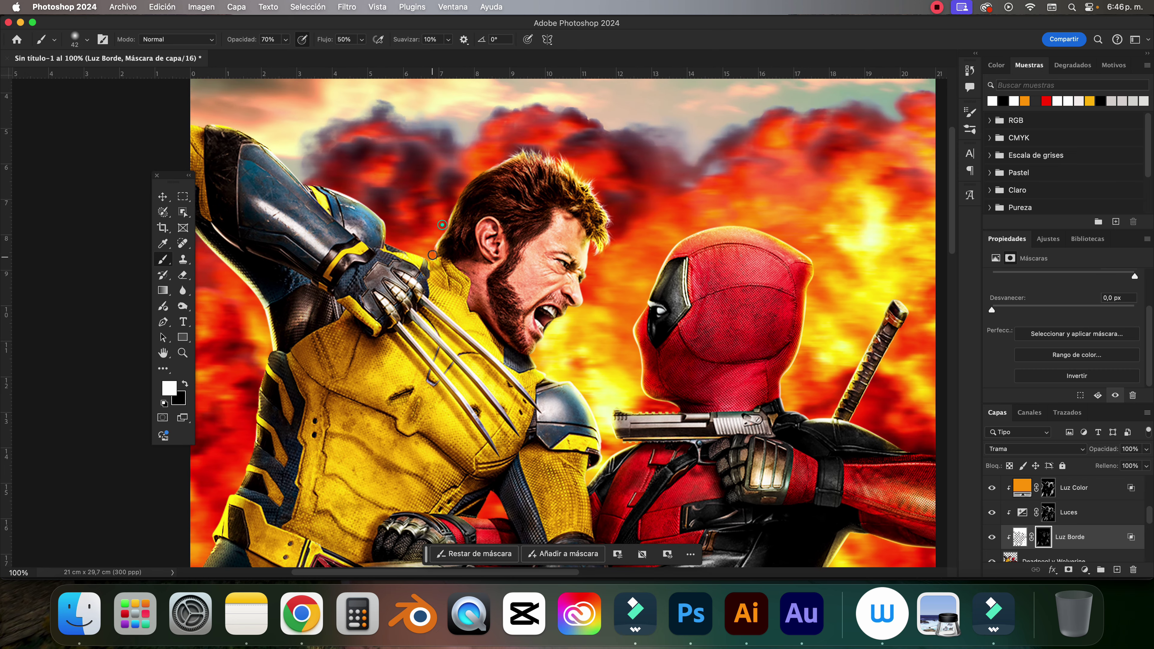
{"action": "scroll", "coordinate": [428, 255], "scroll_direction": "left", "scroll_amount": 3}
{"action": "scroll", "coordinate": [427, 254], "scroll_direction": "up", "scroll_amount": 1}
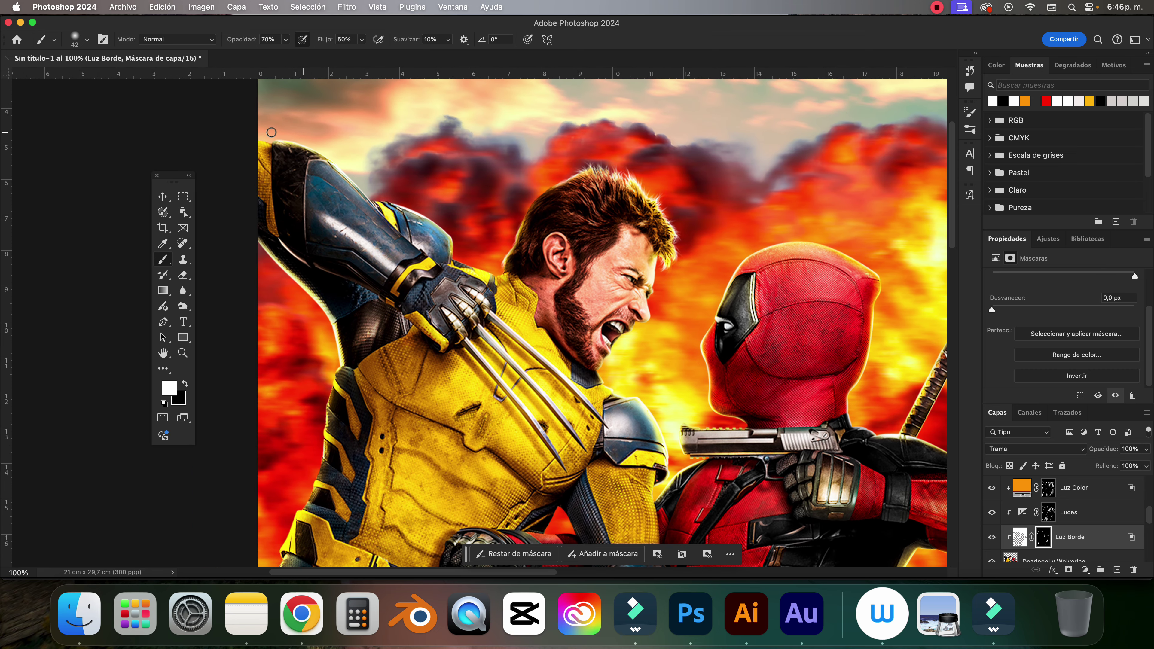
{"action": "scroll", "coordinate": [506, 317], "scroll_direction": "down", "scroll_amount": 10}
{"action": "scroll", "coordinate": [506, 317], "scroll_direction": "right", "scroll_amount": 3}
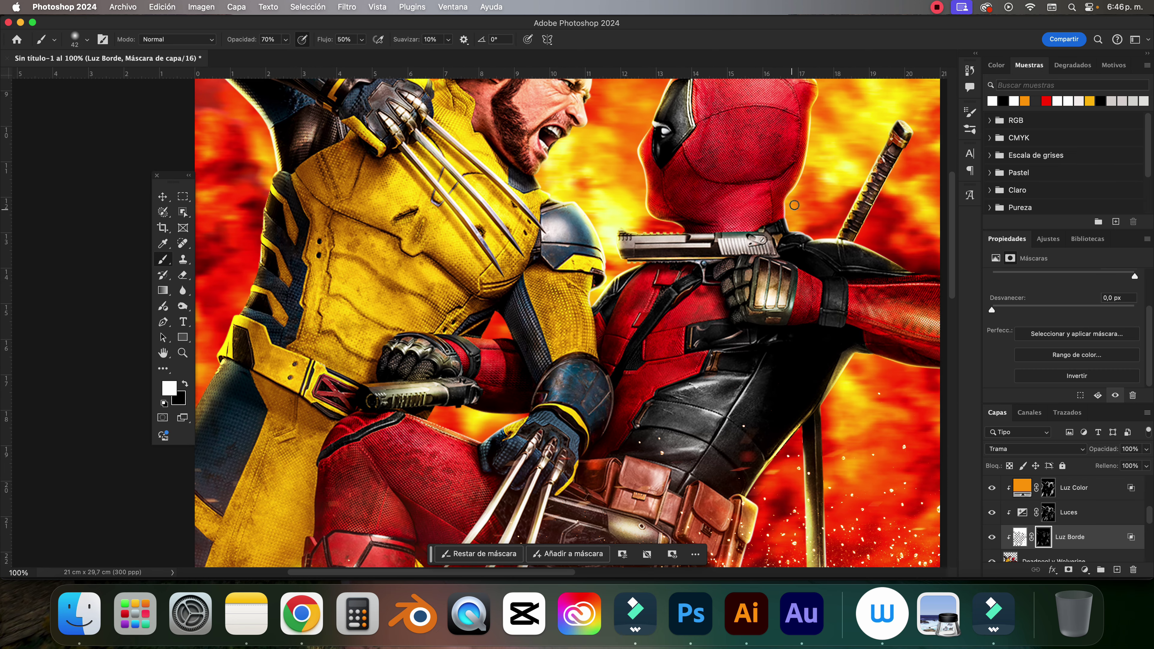
{"action": "scroll", "coordinate": [794, 205], "scroll_direction": "up", "scroll_amount": 5}
{"action": "scroll", "coordinate": [794, 205], "scroll_direction": "right", "scroll_amount": 3}
{"action": "scroll", "coordinate": [753, 159], "scroll_direction": "down", "scroll_amount": 2}
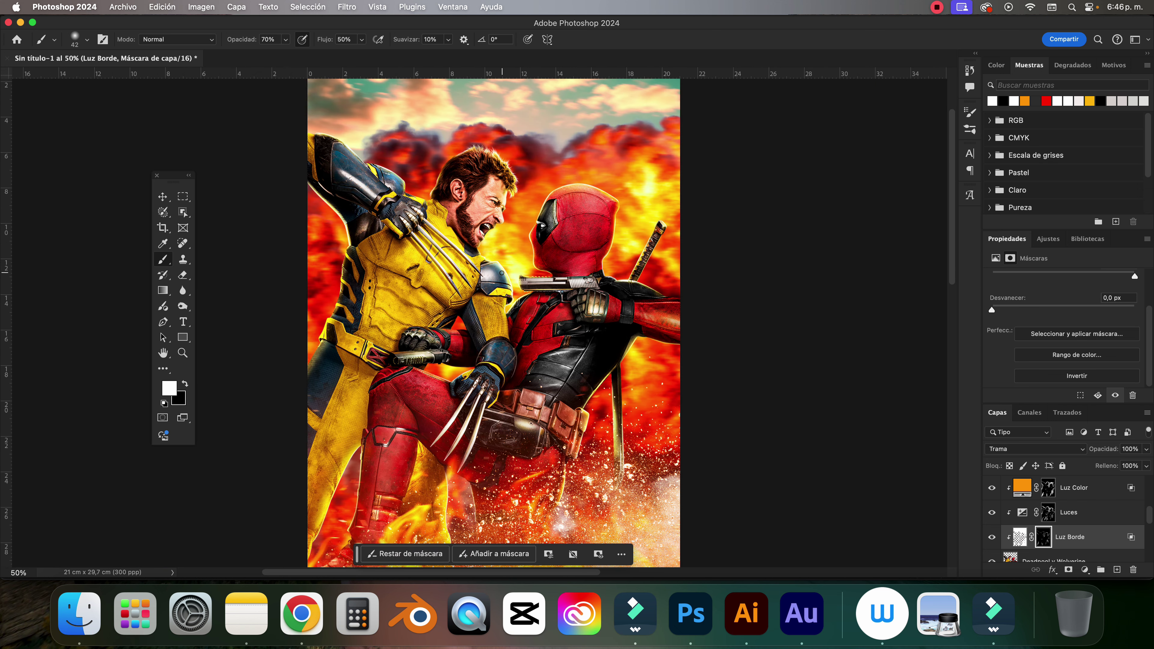
{"action": "scroll", "coordinate": [591, 205], "scroll_direction": "down", "scroll_amount": 1}
{"action": "scroll", "coordinate": [462, 242], "scroll_direction": "up", "scroll_amount": 3}
Paint orange light along the pouch edge on the Luz Color mask, then zoom out and deselect.
{"action": "left_click", "coordinate": [1046, 487]}
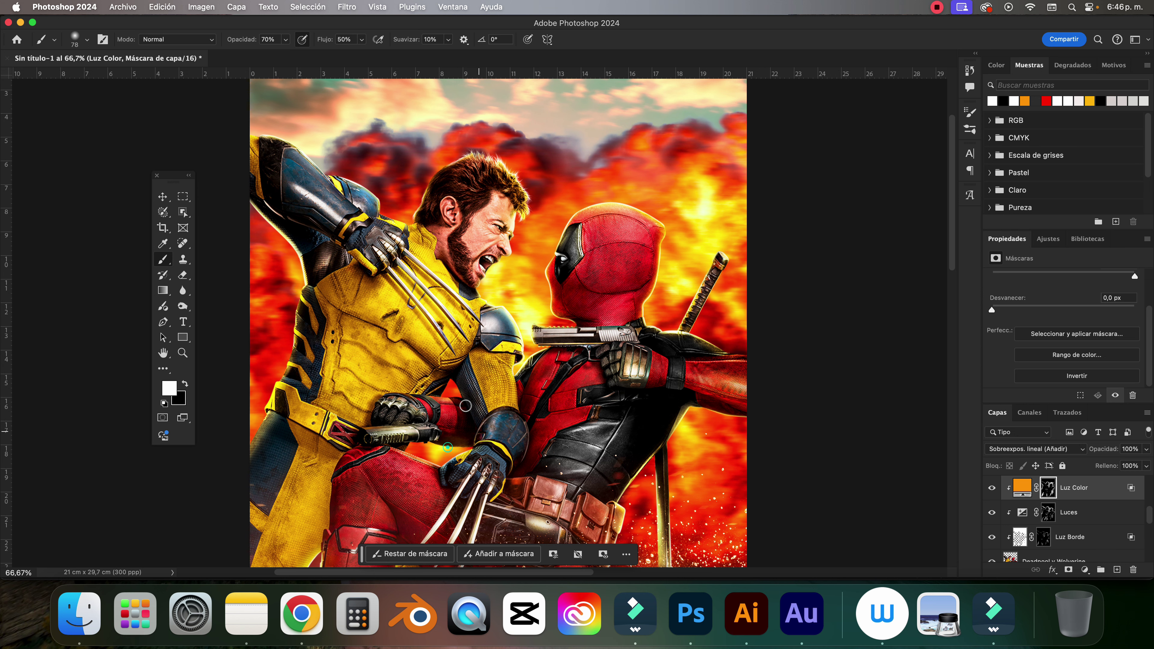
{"action": "scroll", "coordinate": [674, 320], "scroll_direction": "down", "scroll_amount": 5}
{"action": "left_click_drag", "start_coordinate": [636, 391], "coordinate": [641, 376]}
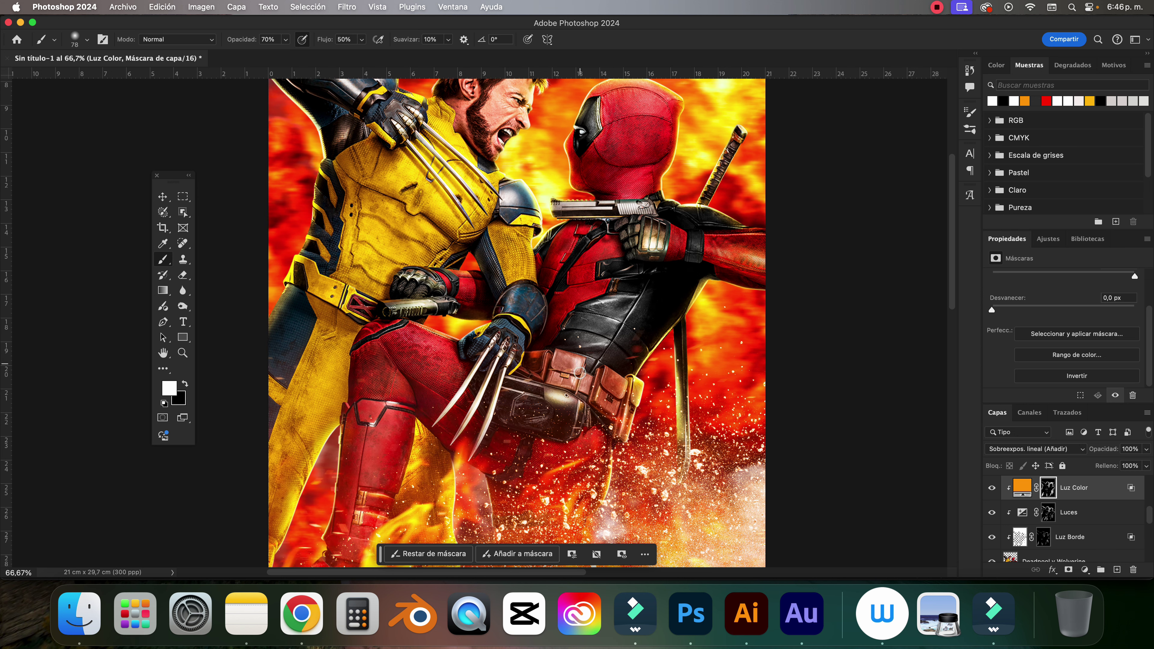
{"action": "key", "text": "super+minus"}
{"action": "key", "text": "super+minus"}
{"action": "key", "text": "v"}
{"action": "left_click", "coordinate": [823, 201]}
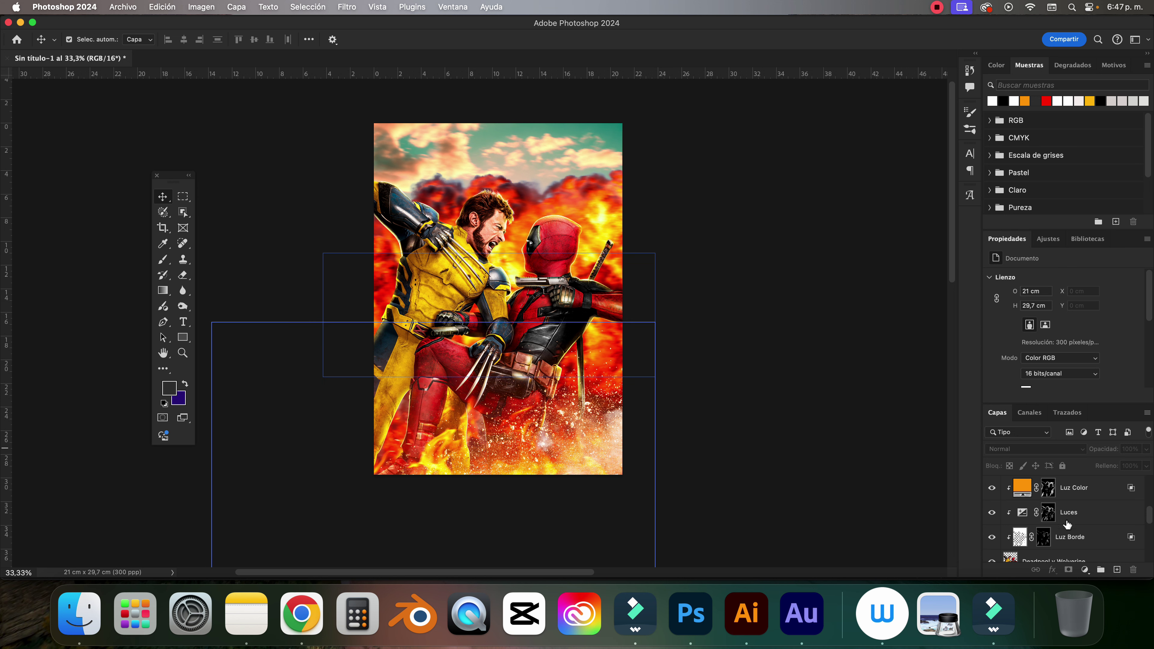
Add an Exposición adjustment layer at +0,50 above the Fuego layer.
{"action": "scroll", "coordinate": [1059, 530], "scroll_direction": "down", "scroll_amount": 5}
{"action": "scroll", "coordinate": [1059, 529], "scroll_direction": "down", "scroll_amount": 2}
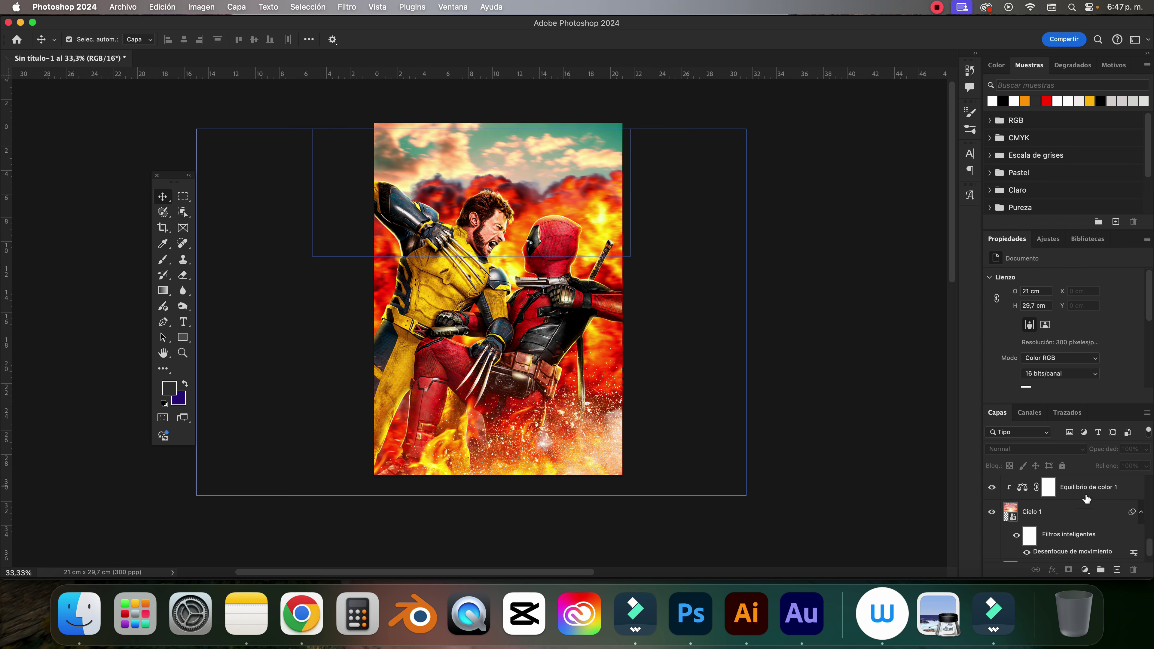
{"action": "scroll", "coordinate": [1081, 505], "scroll_direction": "down", "scroll_amount": 3}
{"action": "left_click", "coordinate": [1028, 520]}
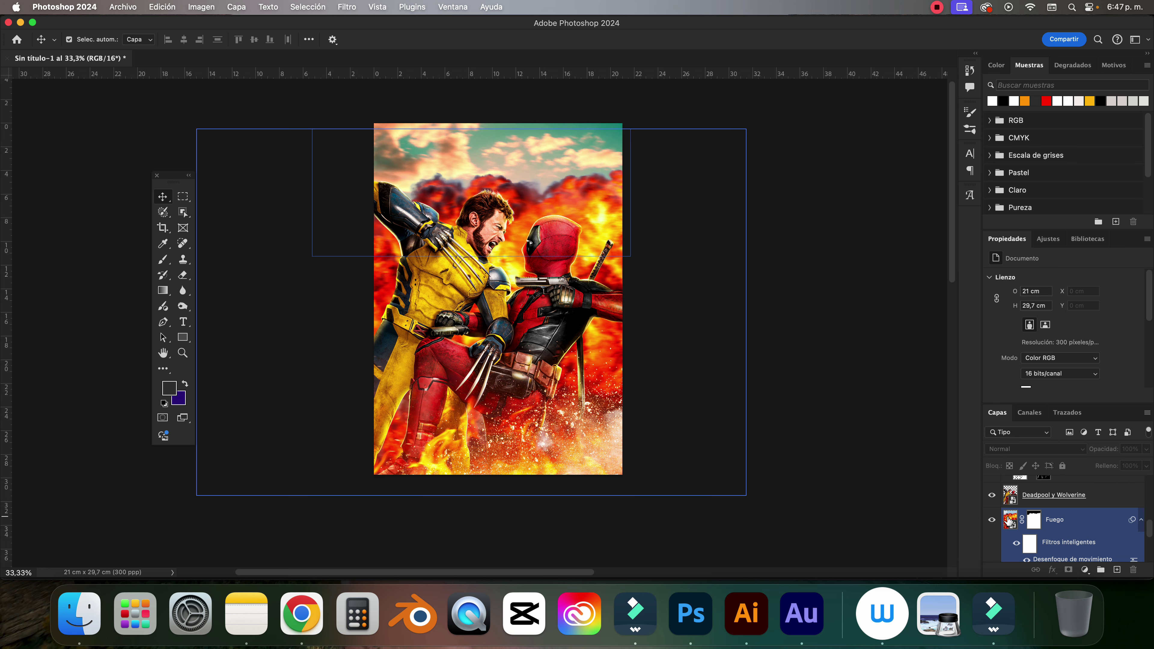
{"action": "left_click", "coordinate": [1085, 570]}
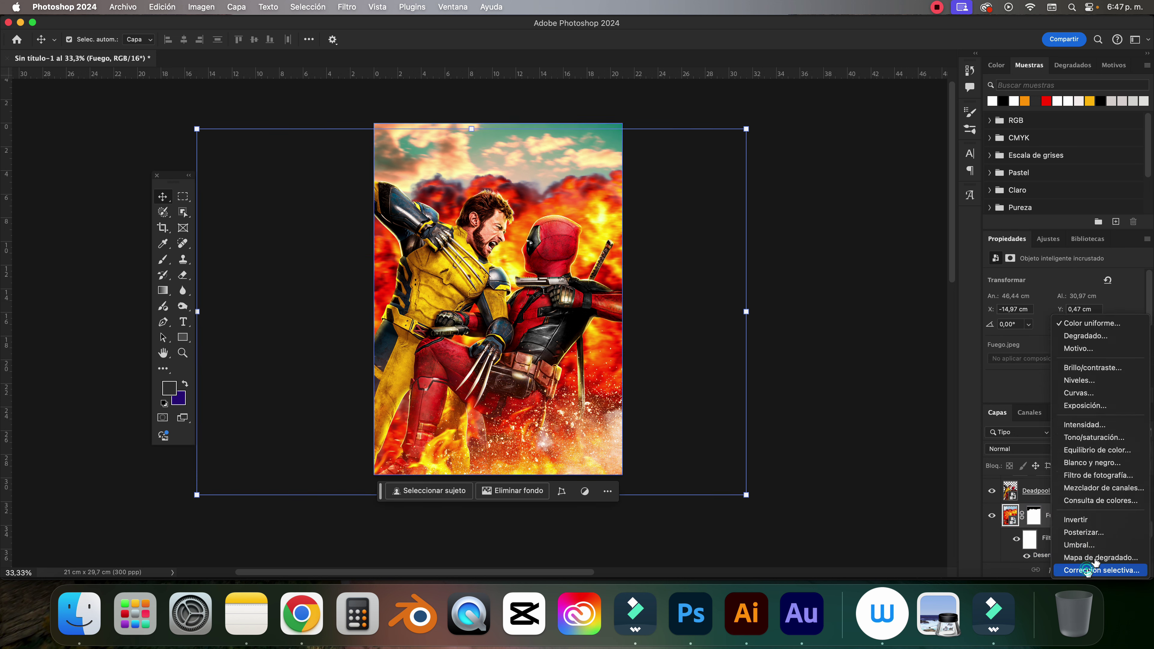
{"action": "left_click", "coordinate": [1085, 407]}
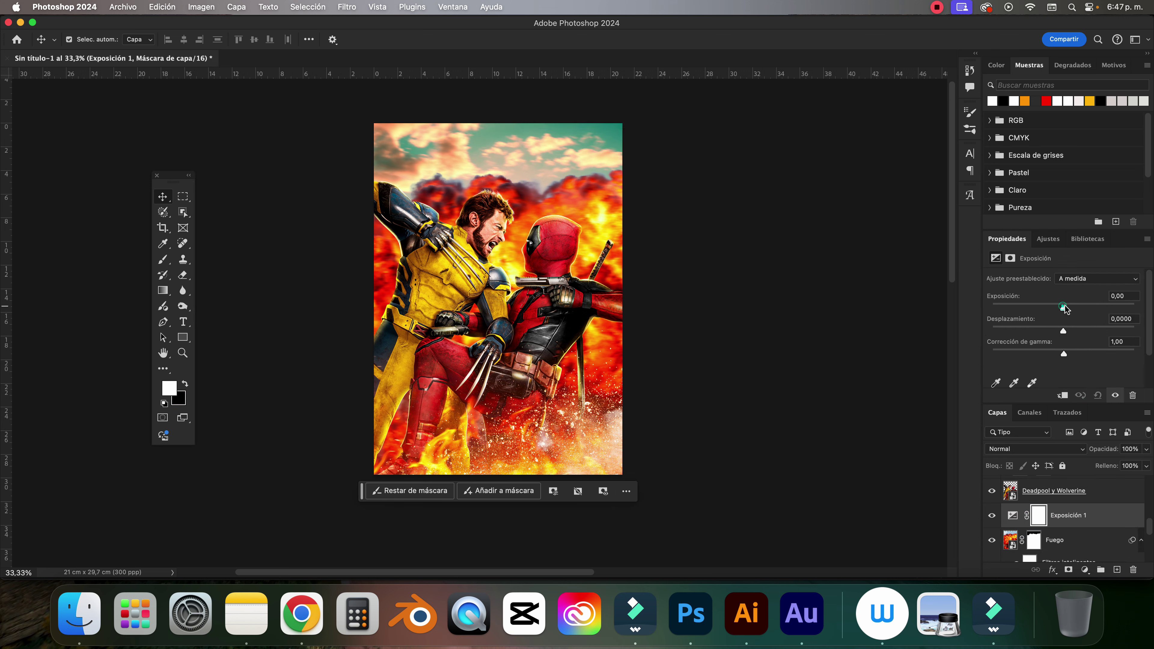
{"action": "left_click_drag", "start_coordinate": [1066, 309], "coordinate": [1069, 309]}
Clip Exposición 1 to Fuego, invert its mask to black, and zoom to 50%.
{"action": "left_click", "coordinate": [1040, 522]}
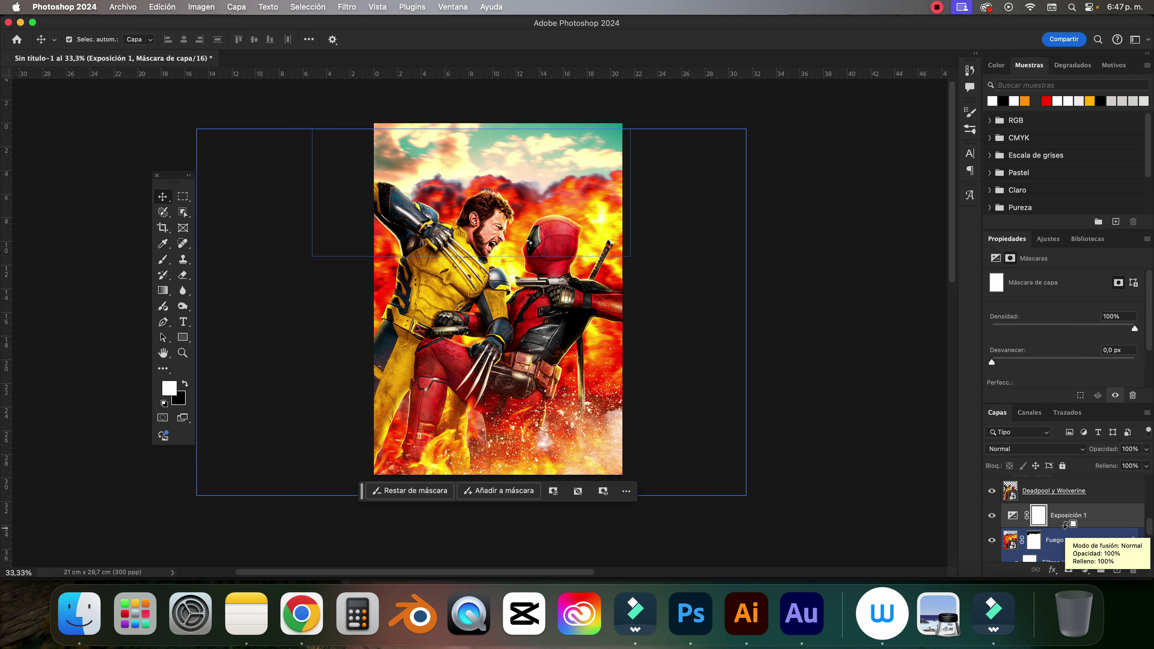
{"action": "left_click", "coordinate": [1066, 524], "text": "alt"}
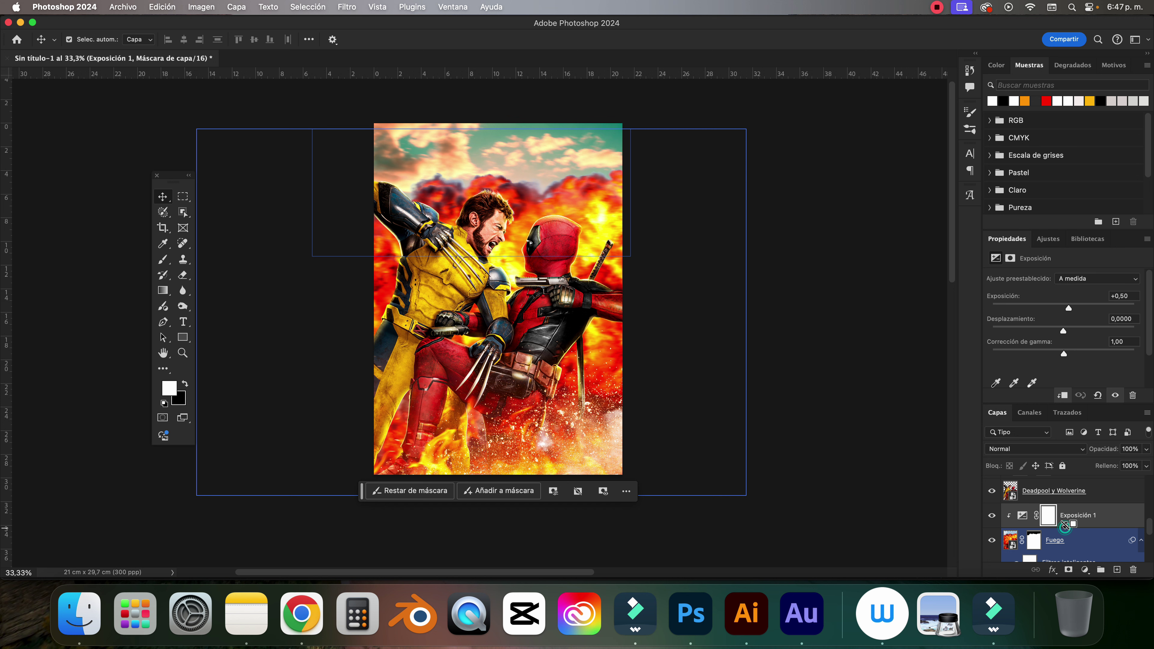
{"action": "left_click", "coordinate": [1049, 515]}
{"action": "left_click", "coordinate": [1077, 377]}
{"action": "key", "text": "b"}
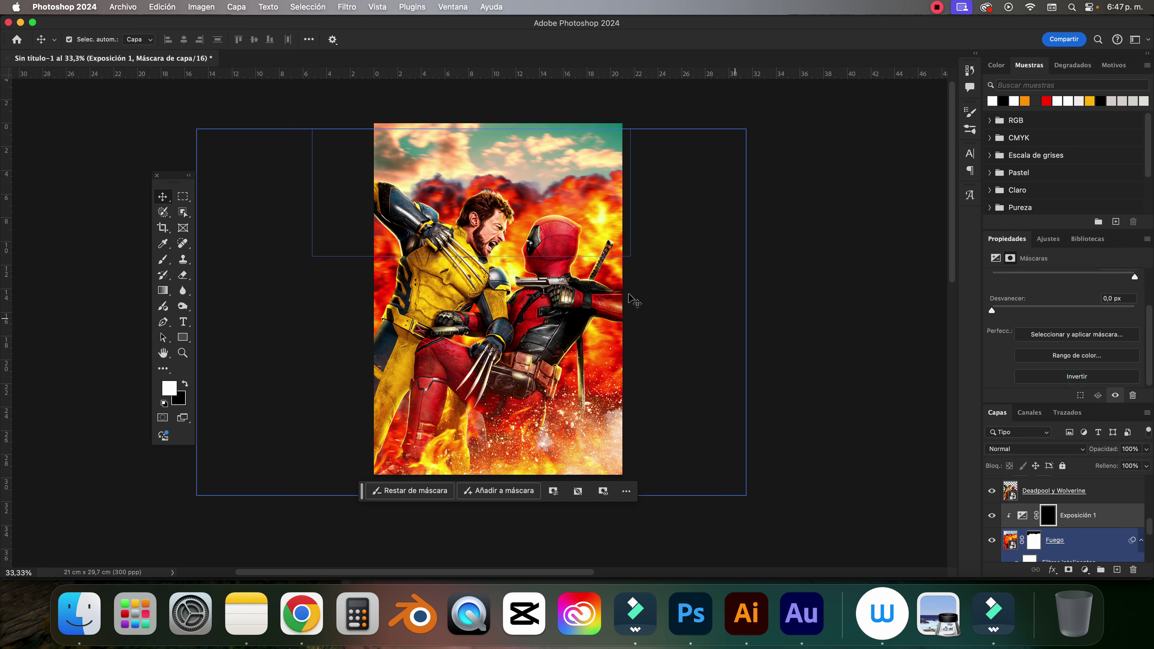
{"action": "key", "text": "super+plus"}
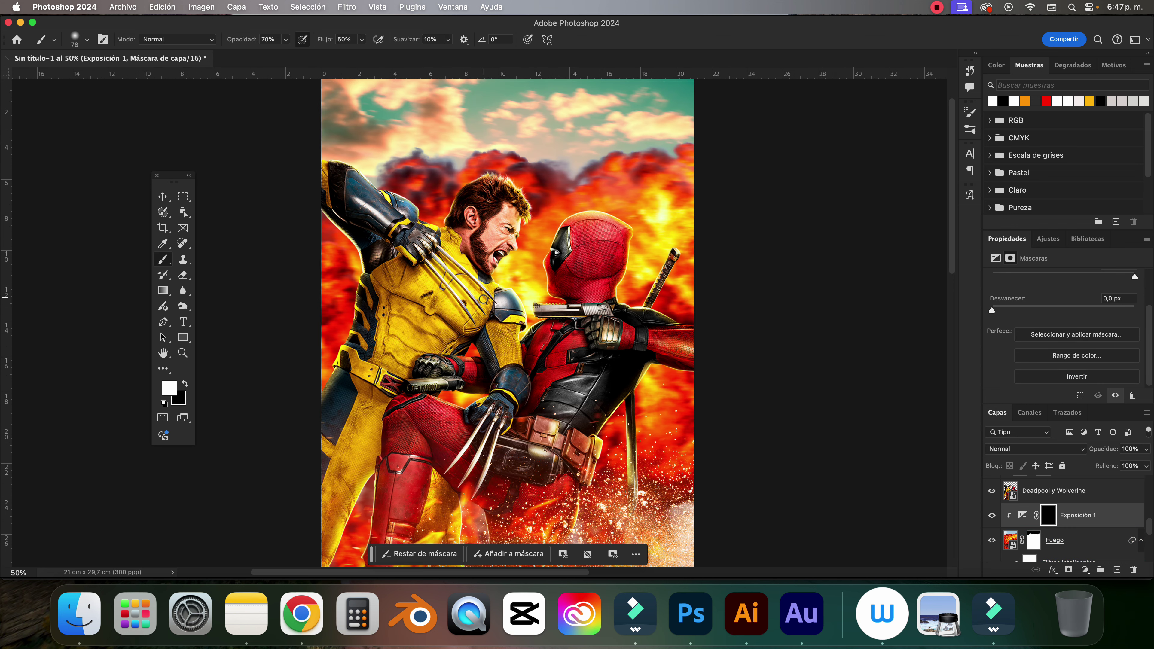
With a 338 px brush, brighten fire at the right, Wolverine's shoulder, beside Deadpool's head and bottom.
{"action": "left_click_drag", "start_coordinate": [484, 300], "coordinate": [523, 299]}
{"action": "left_click", "coordinate": [666, 208]}
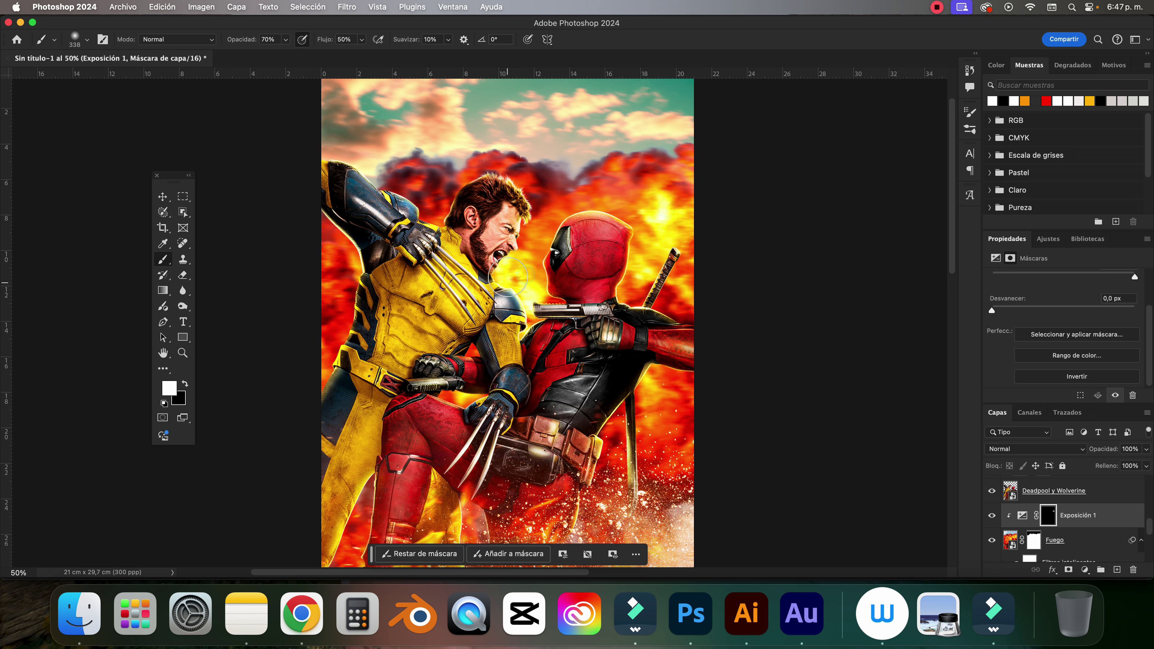
{"action": "left_click", "coordinate": [354, 263]}
{"action": "left_click", "coordinate": [611, 275]}
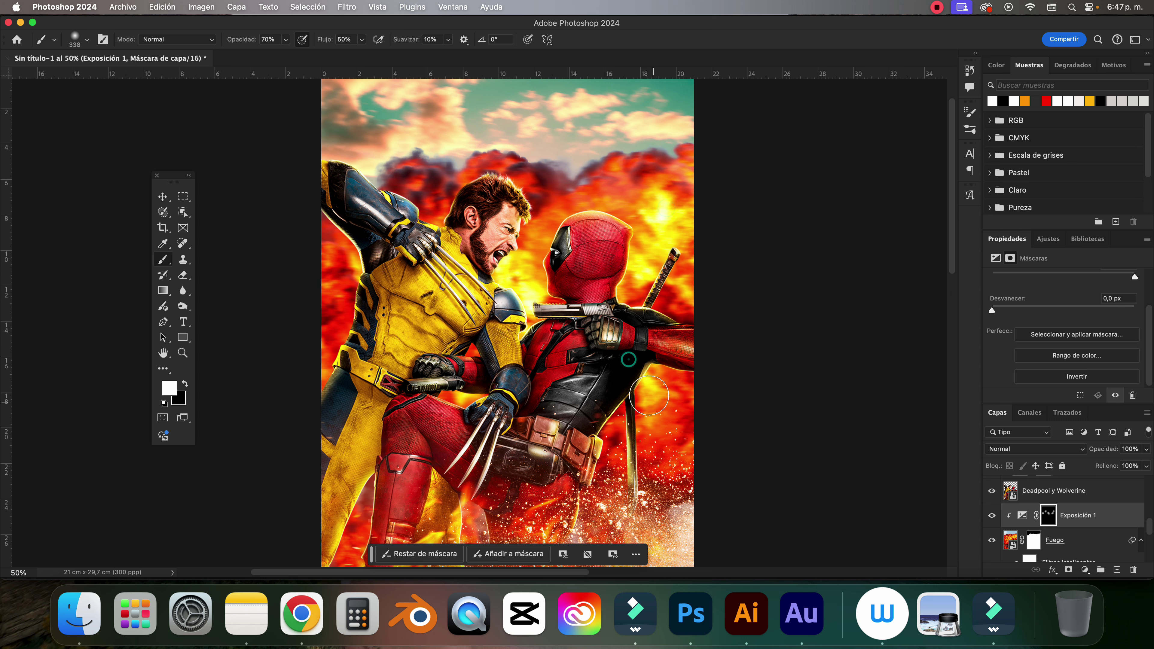
{"action": "left_click_drag", "start_coordinate": [592, 389], "coordinate": [587, 310]}
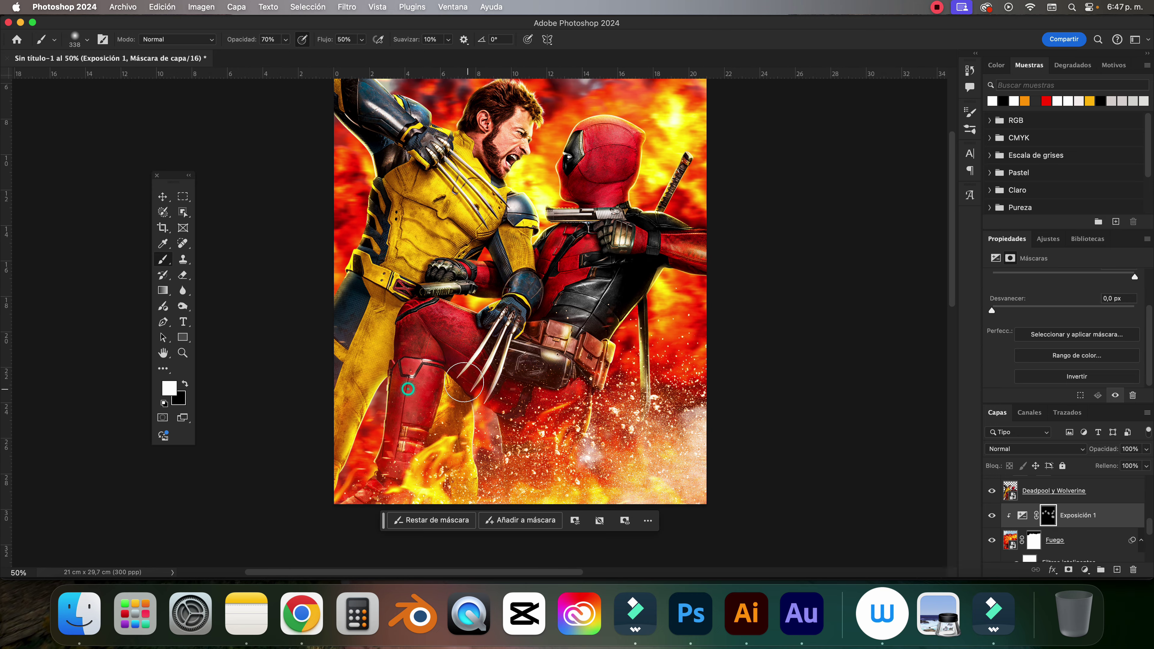
{"action": "left_click", "coordinate": [435, 405]}
Brighten the fire between the faces and right of Deadpool's head, then near his belt at 212 px.
{"action": "scroll", "coordinate": [386, 359], "scroll_direction": "up", "scroll_amount": 5}
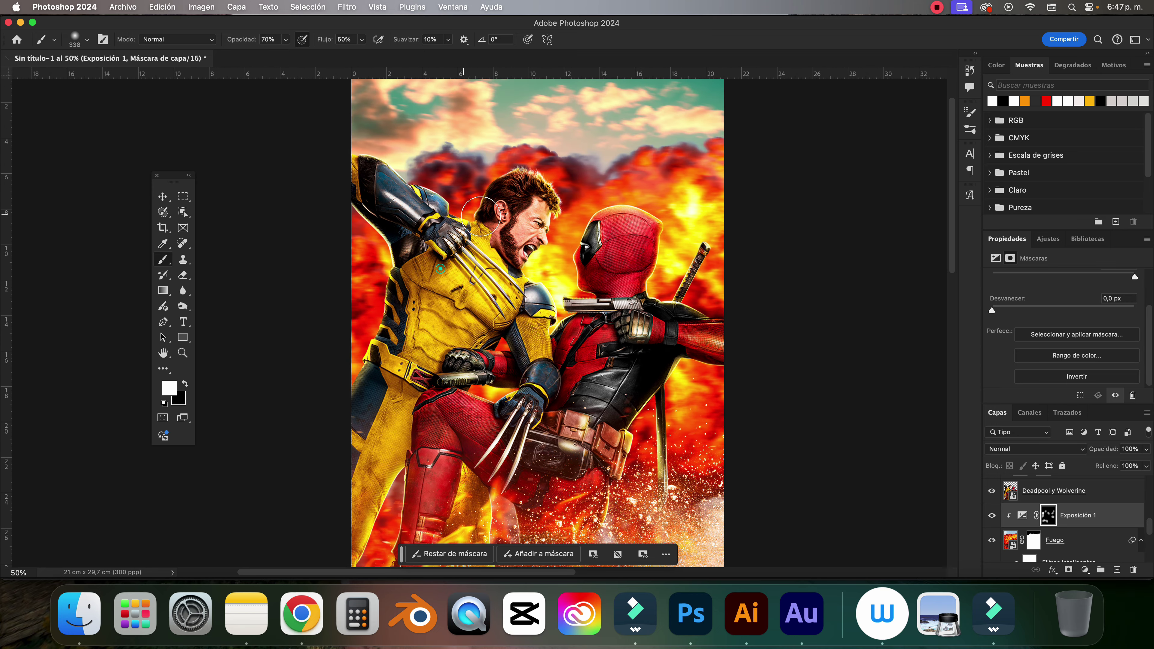
{"action": "left_click_drag", "start_coordinate": [552, 285], "coordinate": [544, 273]}
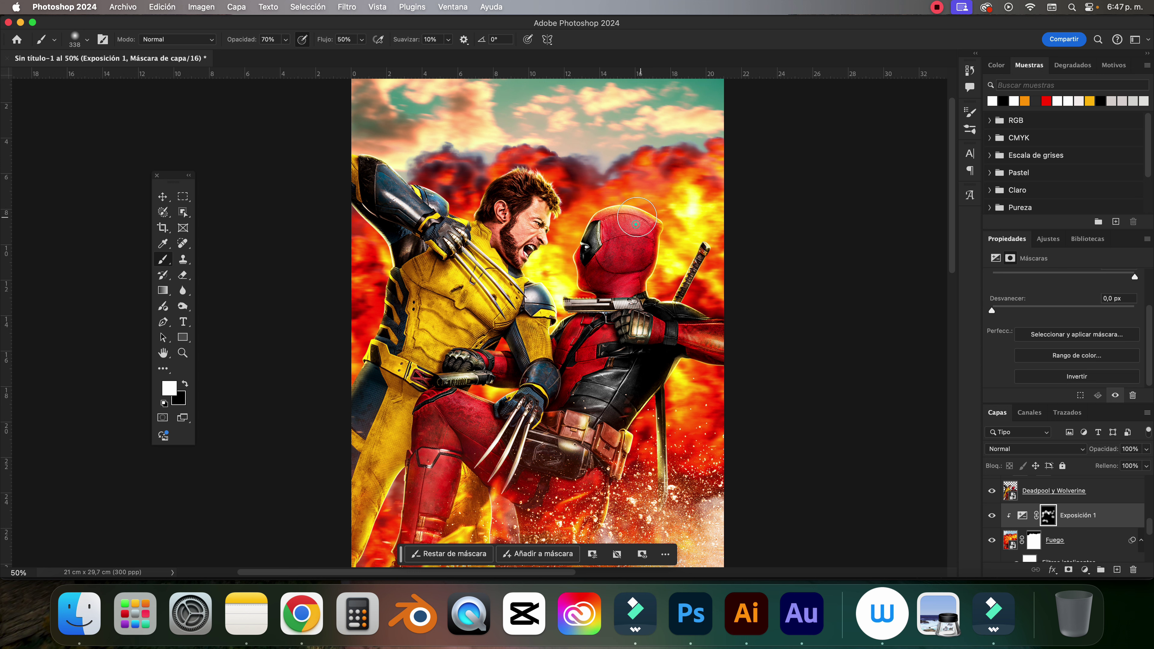
{"action": "left_click_drag", "start_coordinate": [665, 247], "coordinate": [655, 276]}
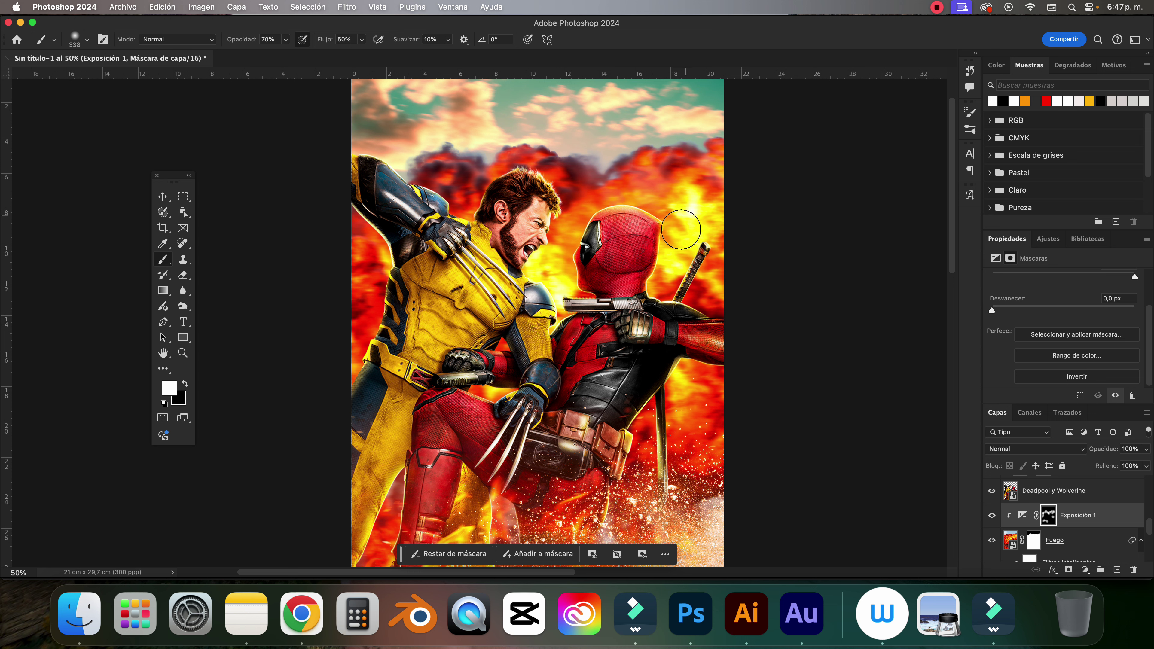
{"action": "key", "text": "bracketleft"}
{"action": "key", "text": "bracketleft"}
{"action": "left_click_drag", "start_coordinate": [595, 464], "coordinate": [538, 473]}
{"action": "left_click", "coordinate": [162, 198]}
Add a new empty layer named Humo and open the Descargas folder in Finder.
{"action": "left_click", "coordinate": [859, 359]}
{"action": "scroll", "coordinate": [1035, 510], "scroll_direction": "down", "scroll_amount": 3}
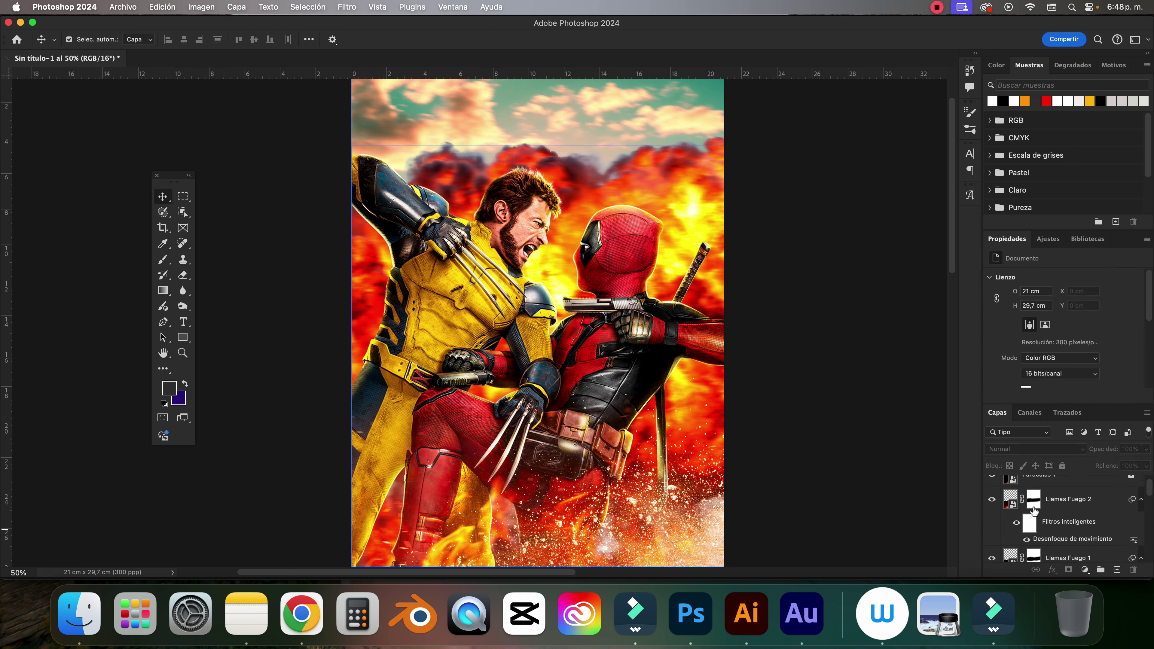
{"action": "left_click", "coordinate": [1117, 569]}
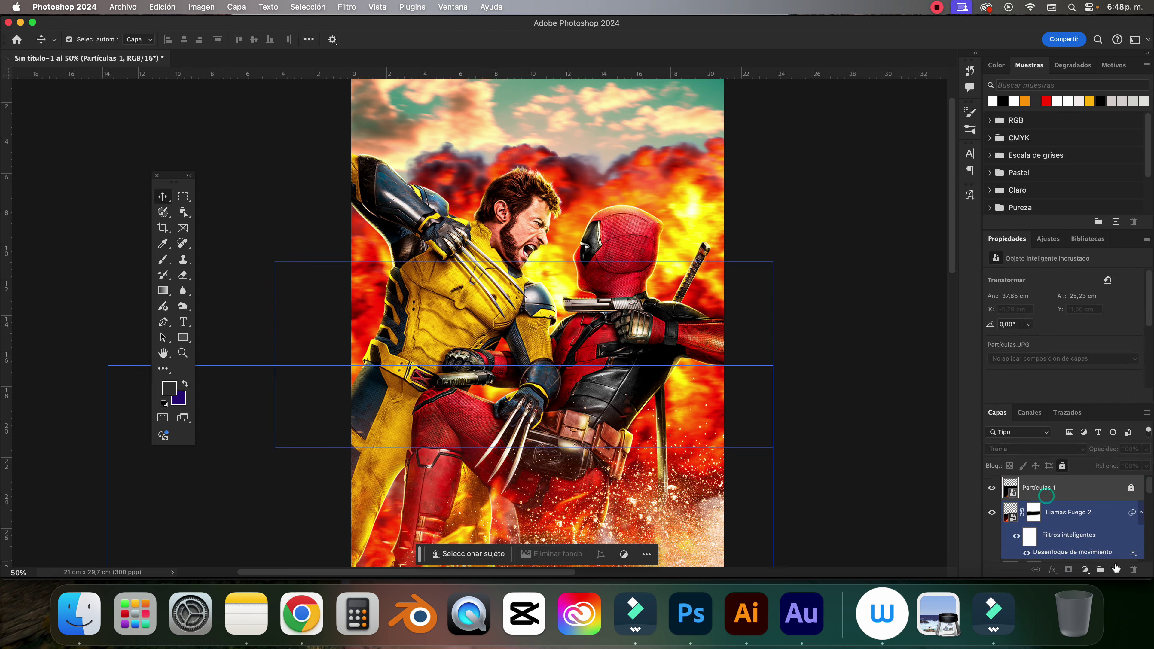
{"action": "double_click", "coordinate": [1034, 488]}
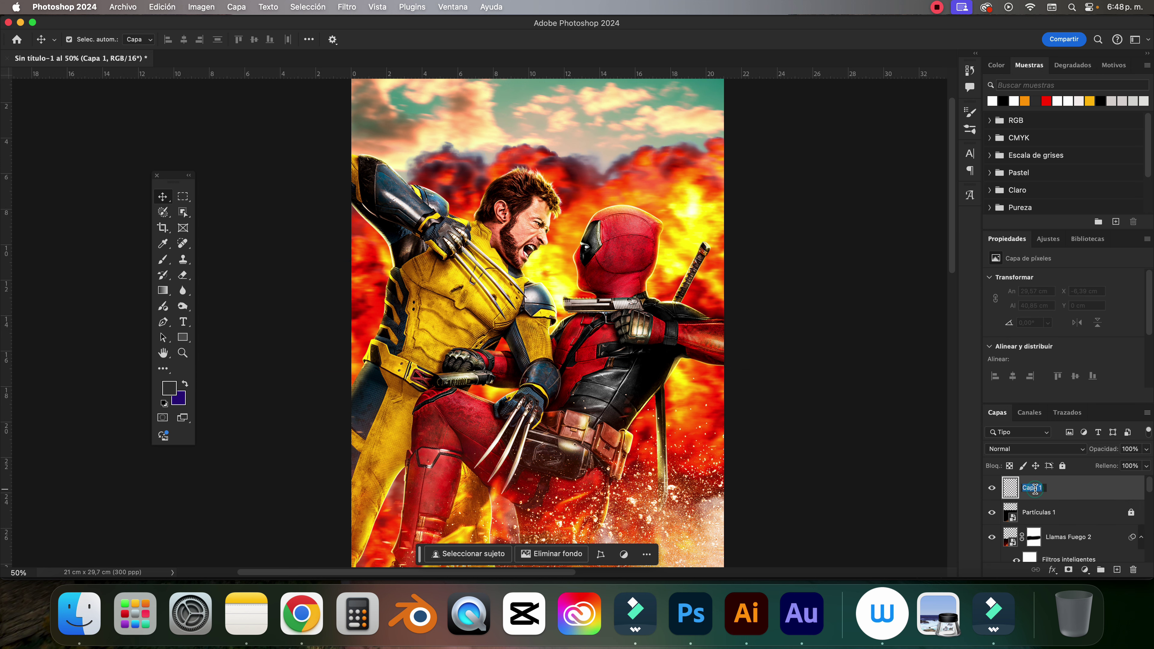
{"action": "type", "text": "Humo"}
{"action": "key", "text": "Return"}
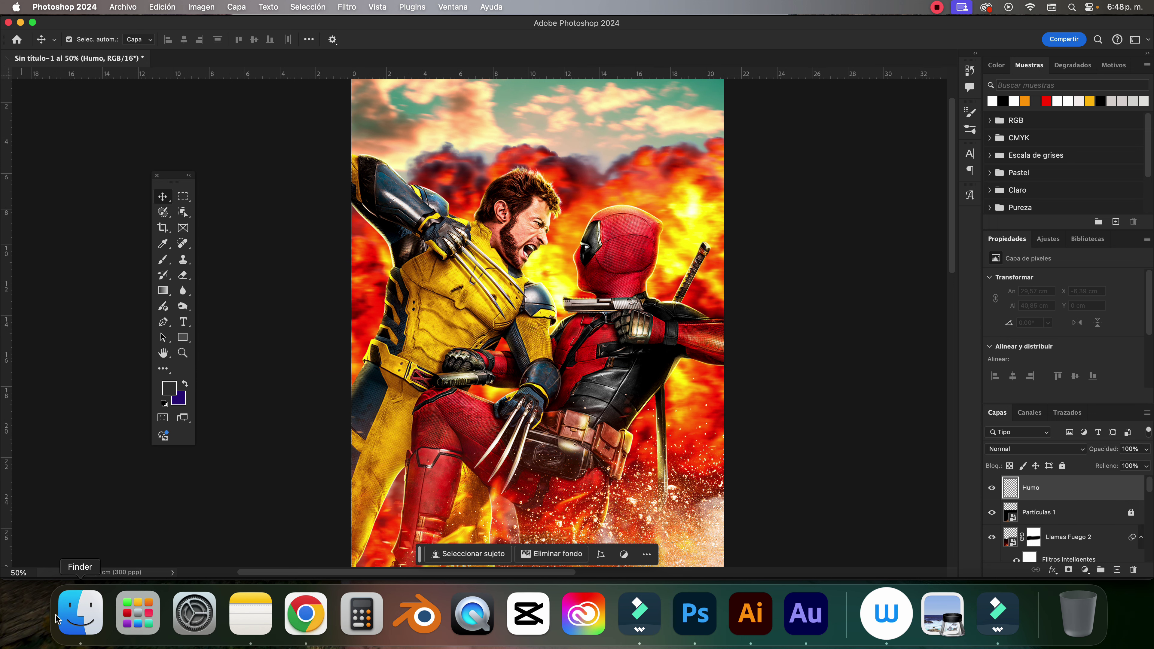
{"action": "left_click", "coordinate": [80, 614]}
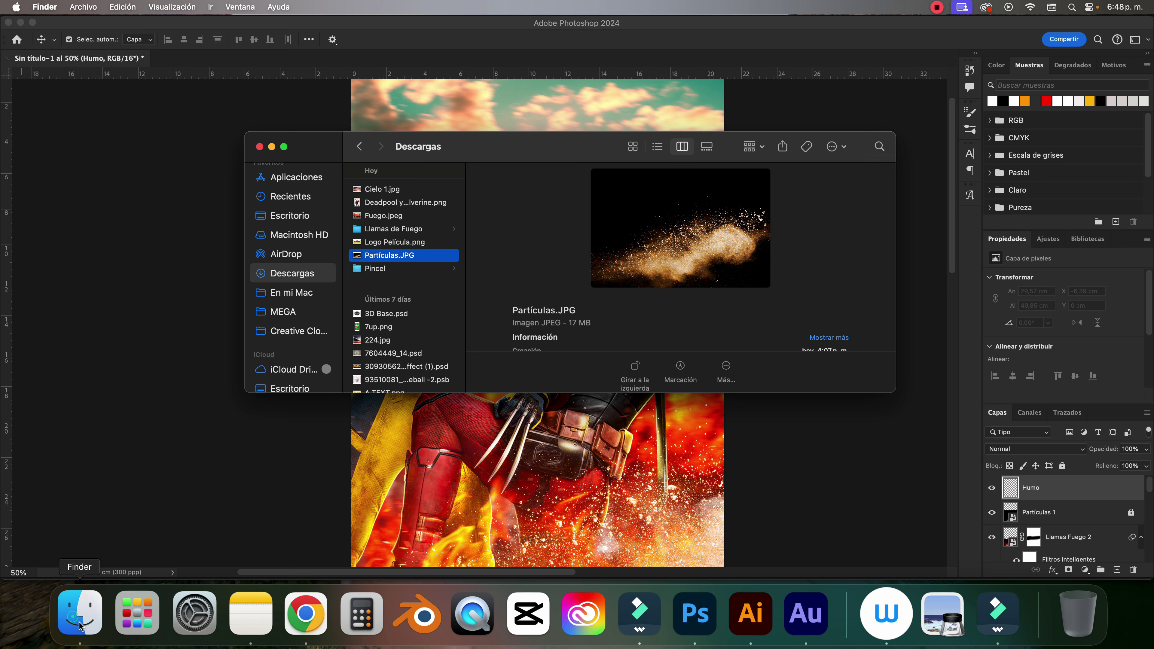
Quick Look the All Brushes - Preview.jpg sheet in the Pincel folder, then return to Photoshop.
{"action": "left_click", "coordinate": [410, 267]}
{"action": "left_click", "coordinate": [561, 201]}
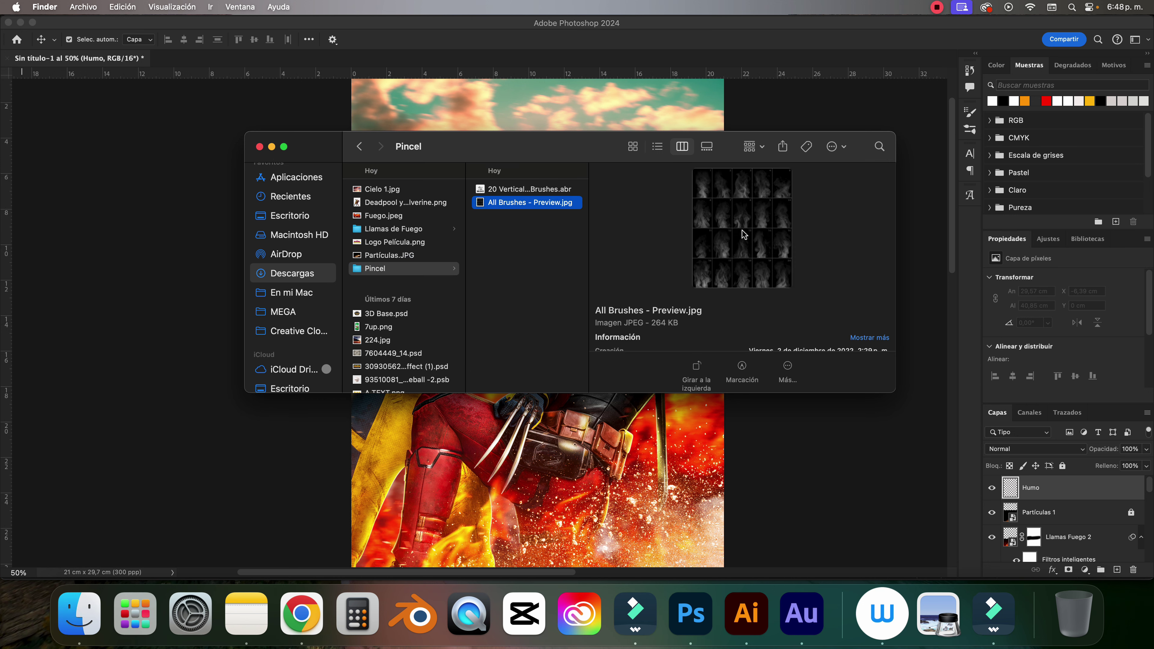
{"action": "key", "text": "space"}
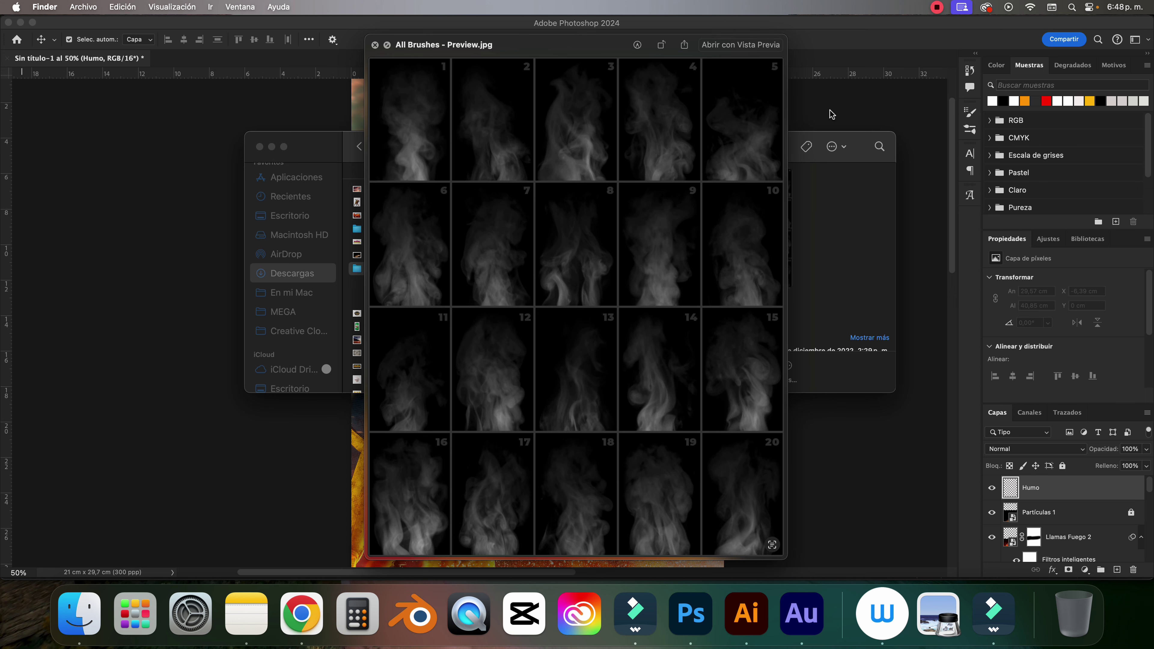
{"action": "key", "text": "space"}
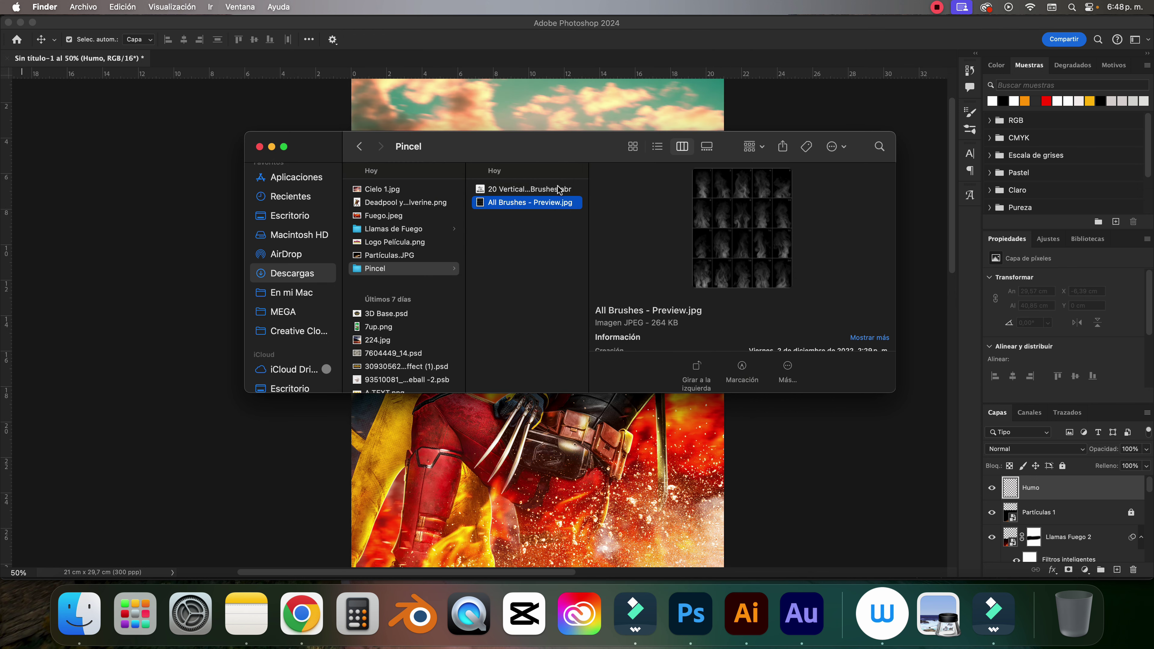
{"action": "left_click", "coordinate": [767, 119]}
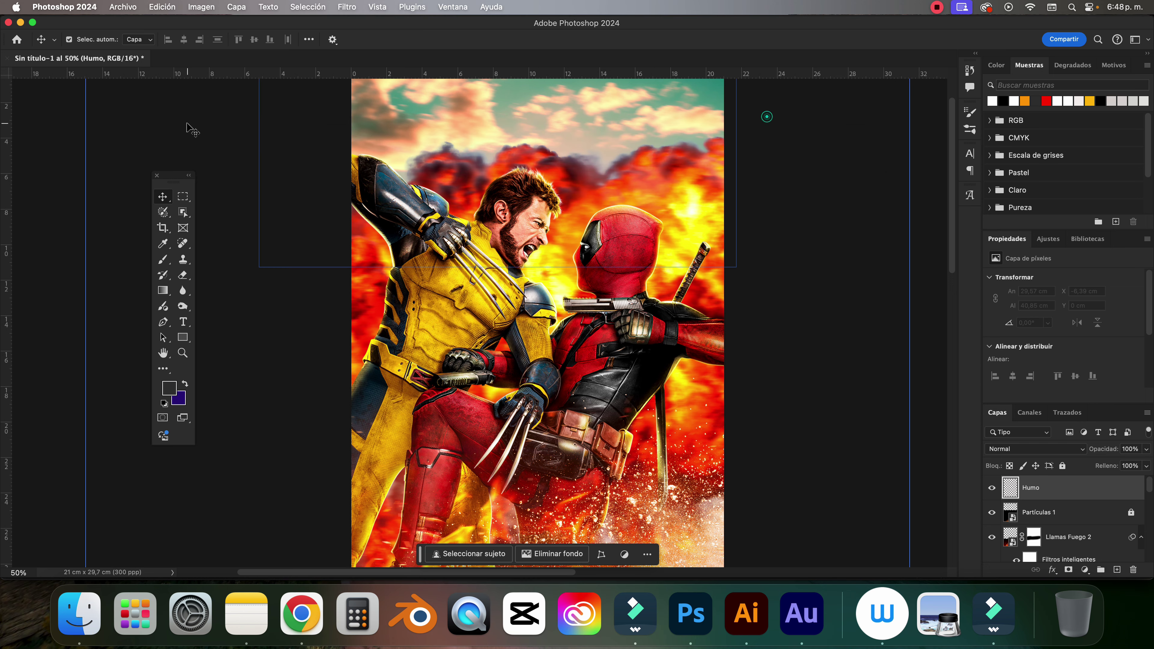
Import the brush file Pincel/20 Vertical Smoke Brushes.abr into the Brush presets.
{"action": "left_click", "coordinate": [164, 260]}
{"action": "left_click", "coordinate": [87, 40]}
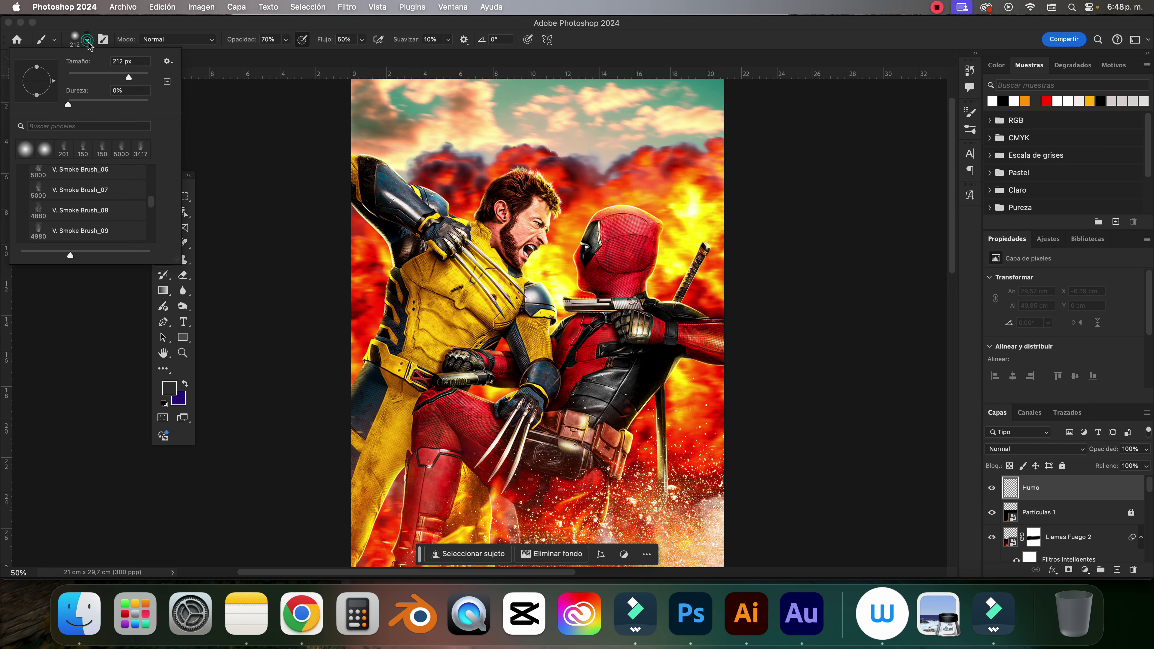
{"action": "left_click", "coordinate": [168, 63]}
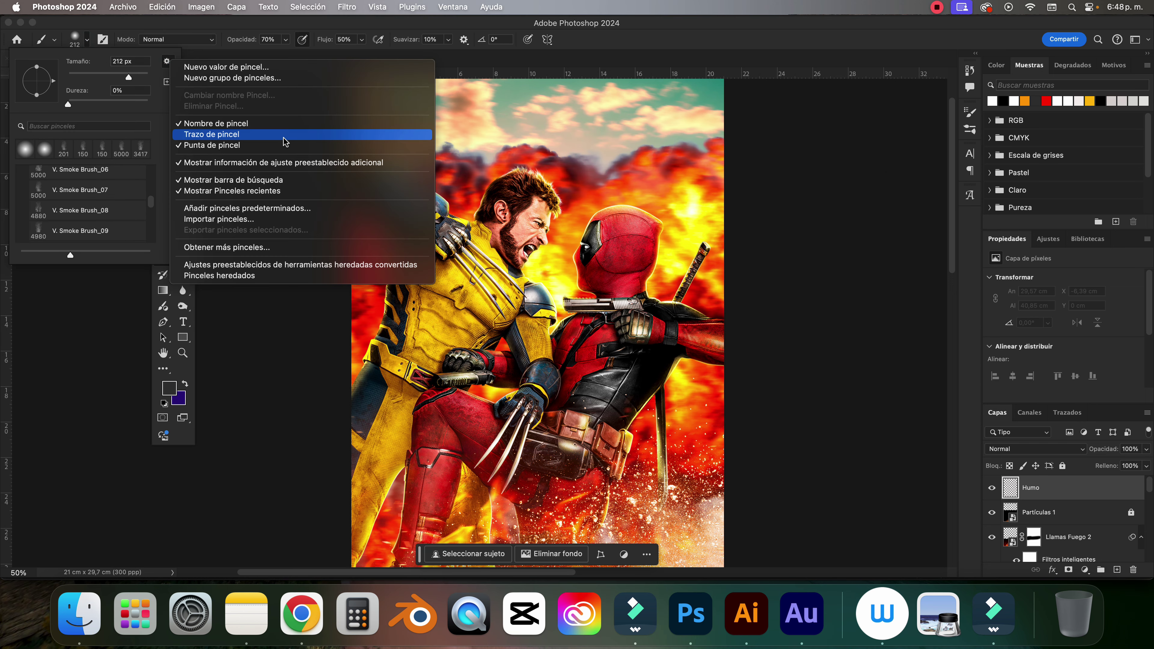
{"action": "left_click", "coordinate": [251, 221]}
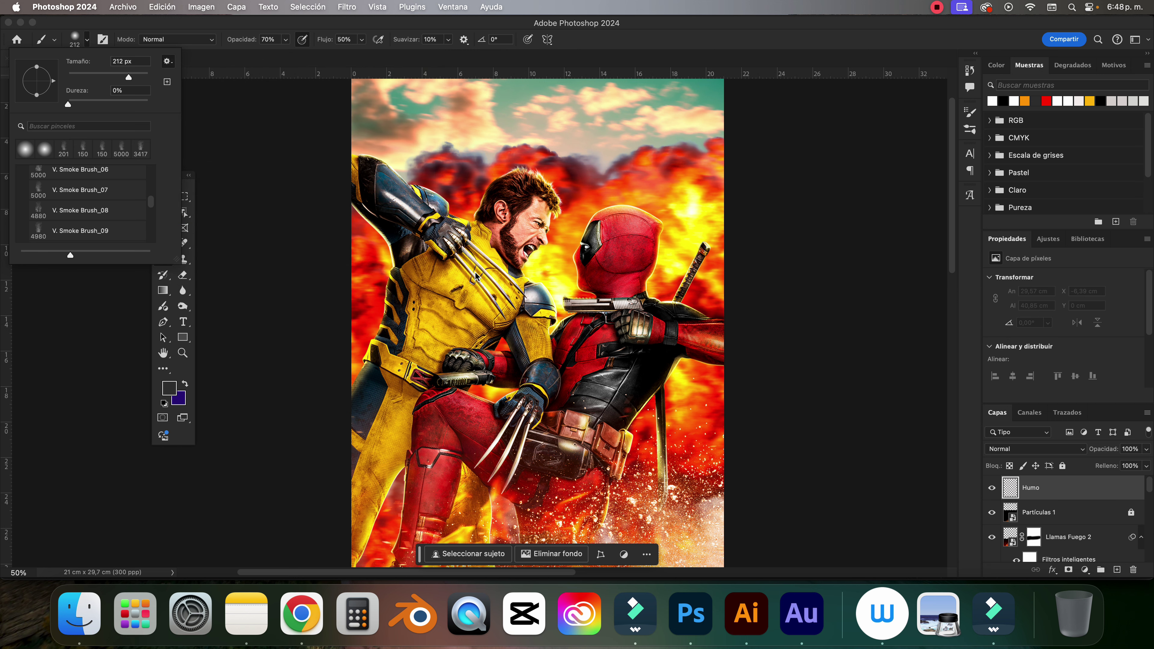
{"action": "left_click", "coordinate": [391, 195]}
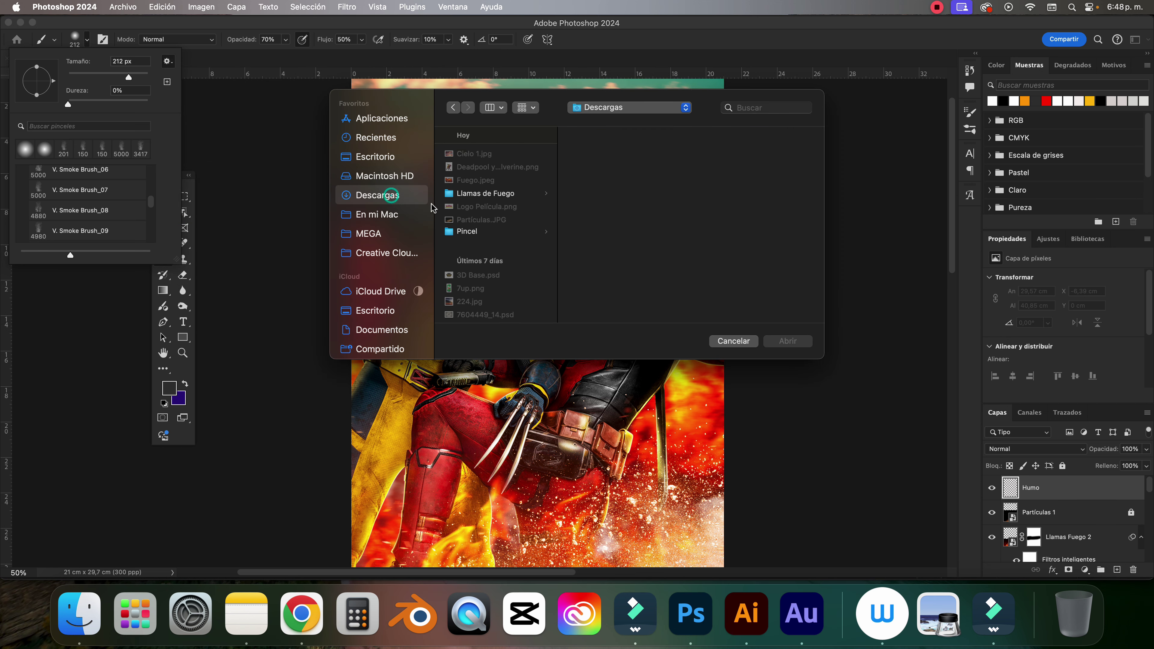
{"action": "left_click", "coordinate": [472, 232]}
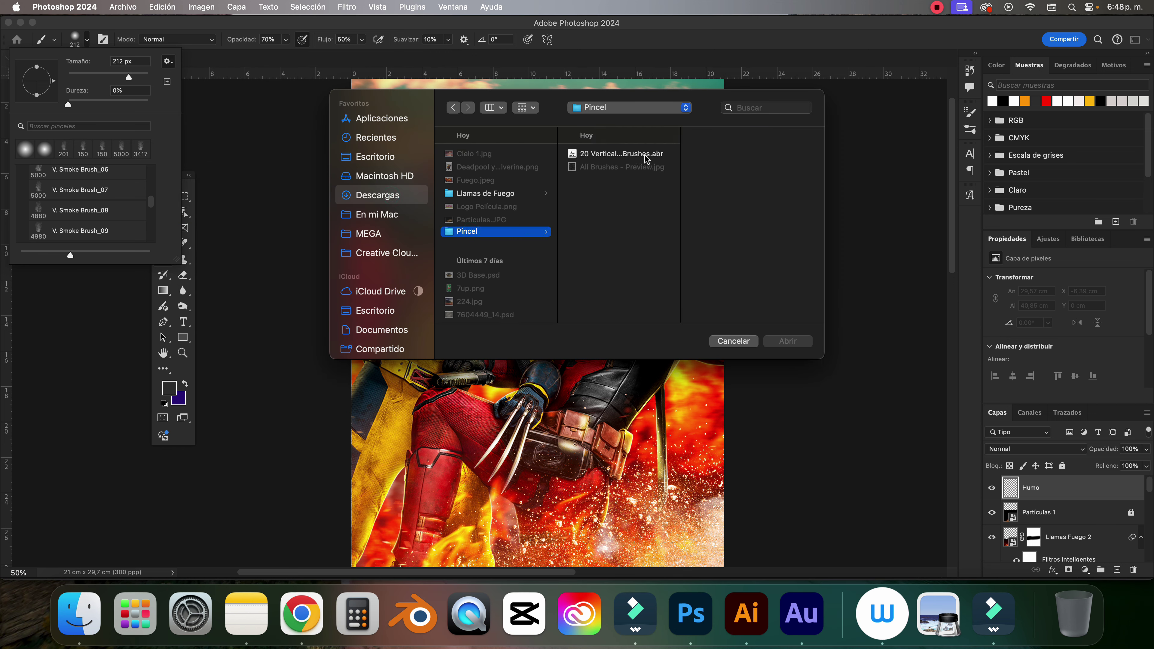
{"action": "left_click", "coordinate": [660, 157]}
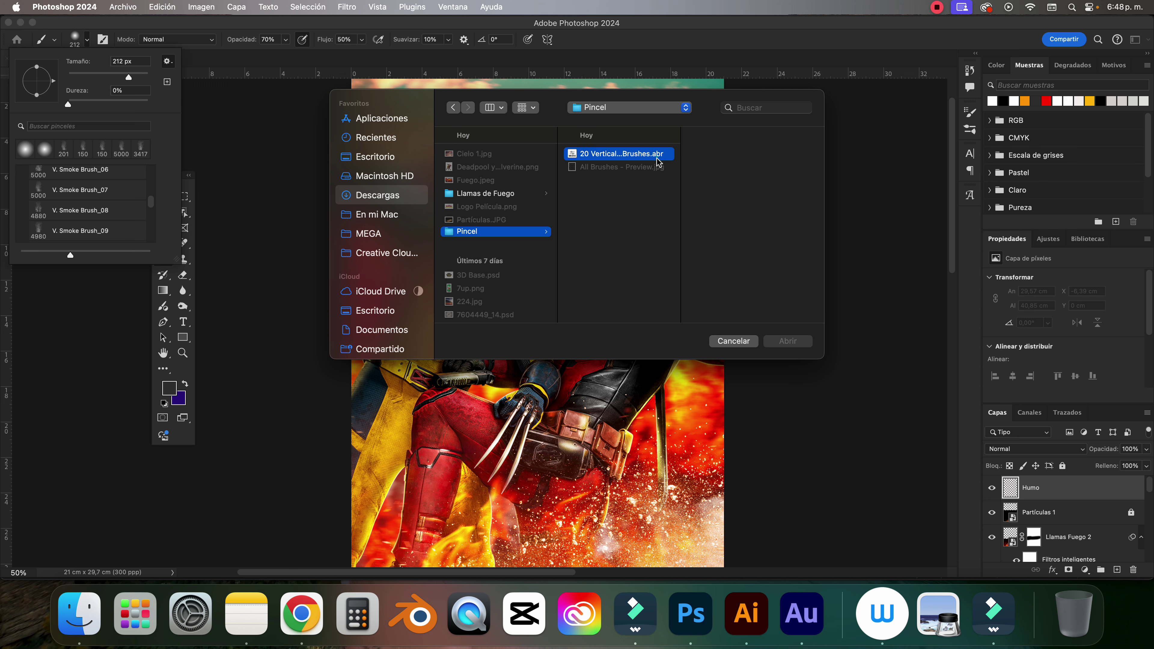
{"action": "left_click", "coordinate": [749, 344]}
Select the V. Smoke Brush_01 preset from the imported set.
{"action": "scroll", "coordinate": [106, 224], "scroll_direction": "up", "scroll_amount": 3}
{"action": "scroll", "coordinate": [105, 225], "scroll_direction": "up", "scroll_amount": 2}
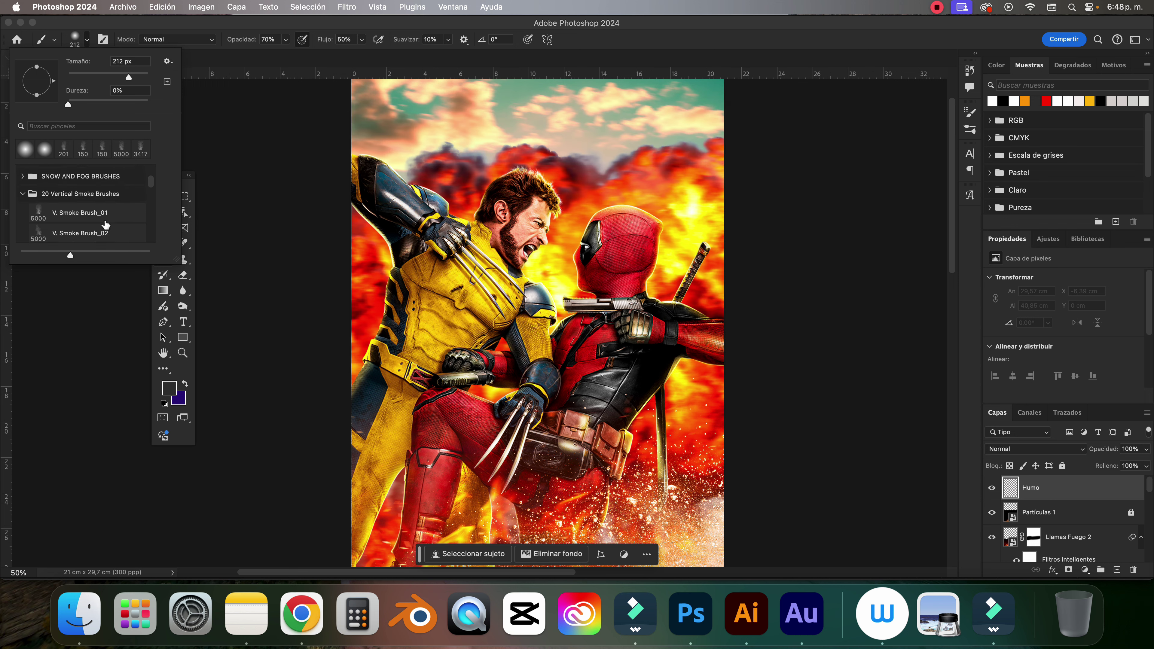
{"action": "scroll", "coordinate": [105, 224], "scroll_direction": "down", "scroll_amount": 1}
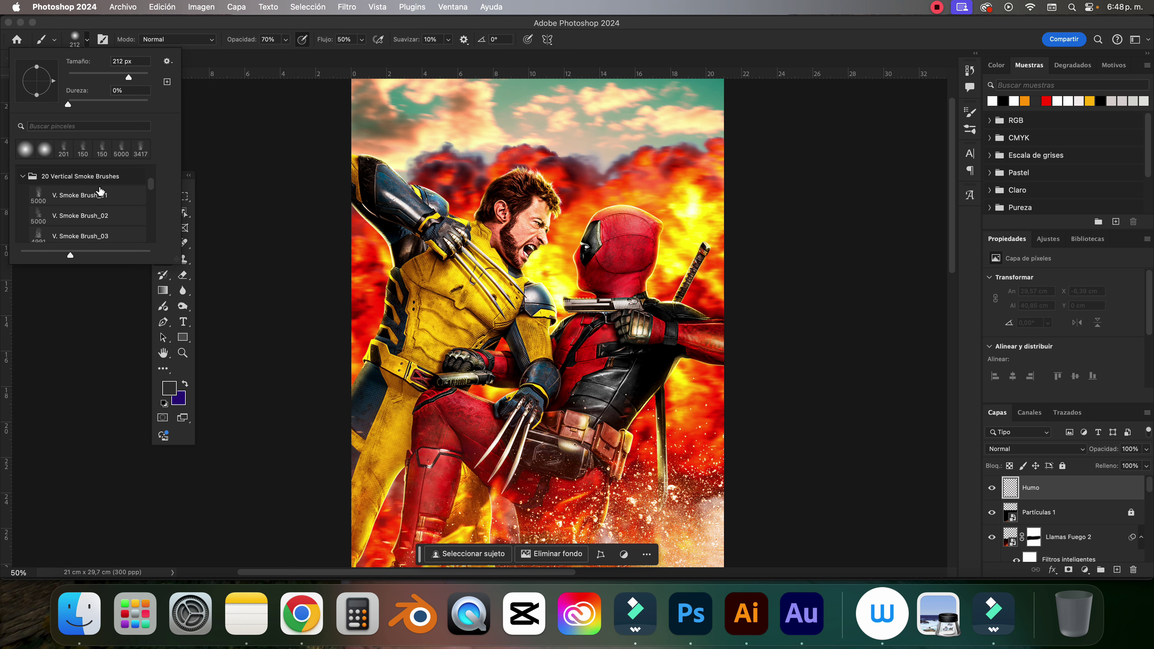
{"action": "left_click", "coordinate": [90, 202]}
Set the foreground colour to white and zoom out to see the whole poster.
{"action": "key", "text": "Return"}
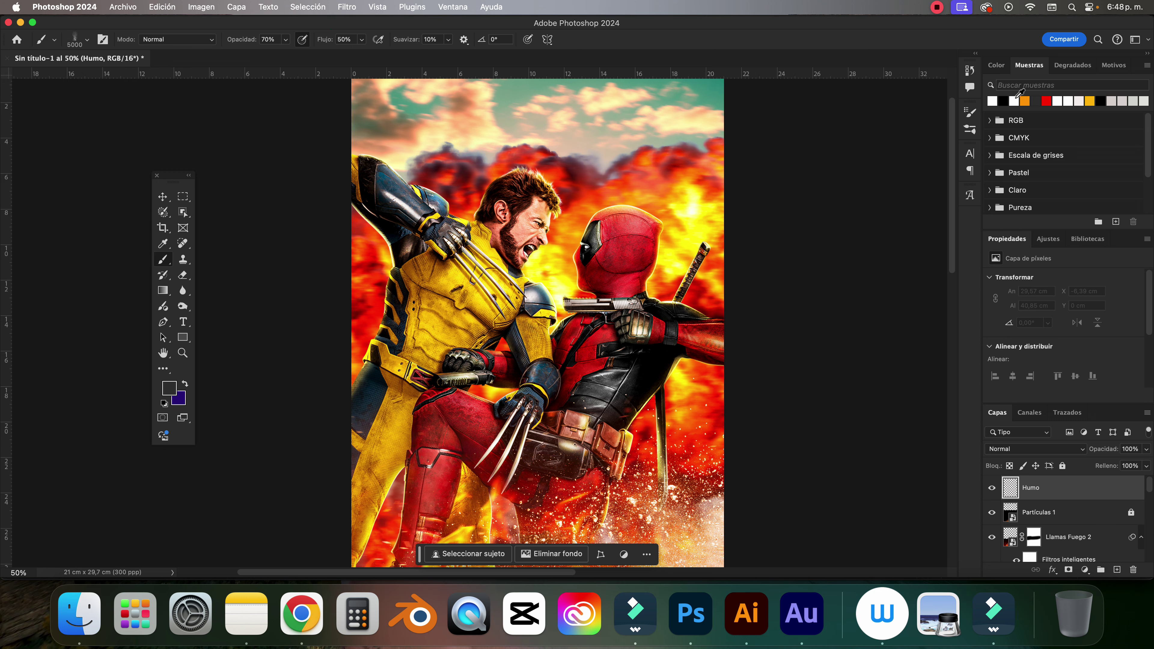
{"action": "left_click", "coordinate": [1015, 99]}
{"action": "key", "text": "super+minus"}
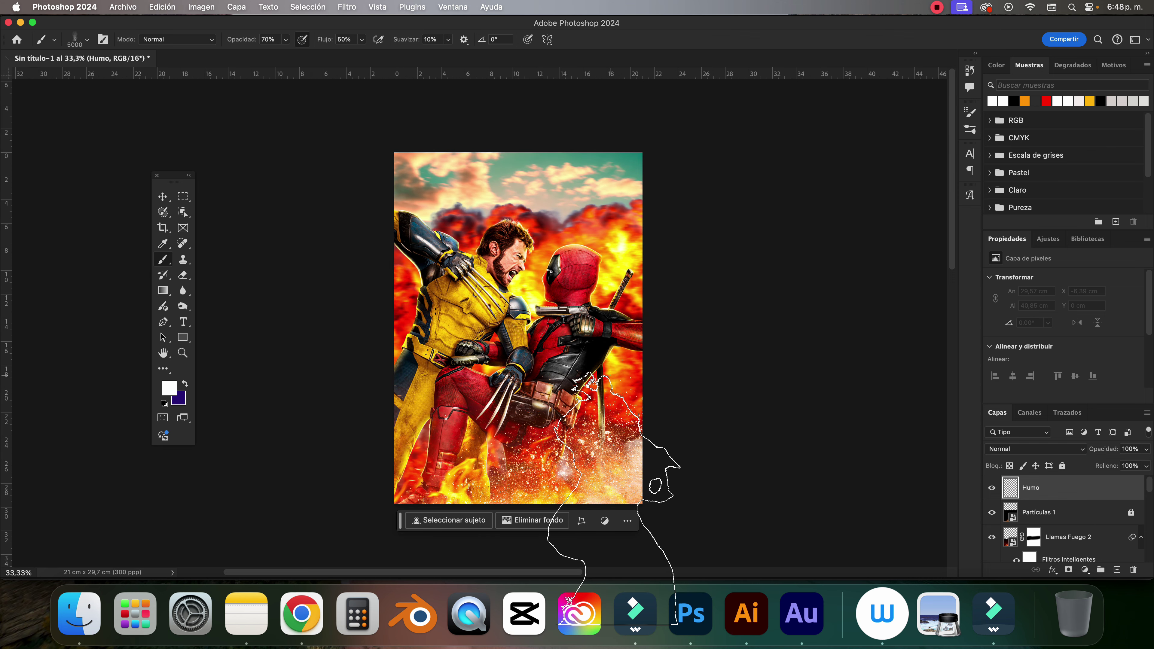
{"action": "left_click", "coordinate": [586, 401]}
{"action": "key", "text": "super+z"}
Raise brush Opacity and Flow to 100% and shrink the smoke brush to about 2949 px.
{"action": "left_click", "coordinate": [286, 39]}
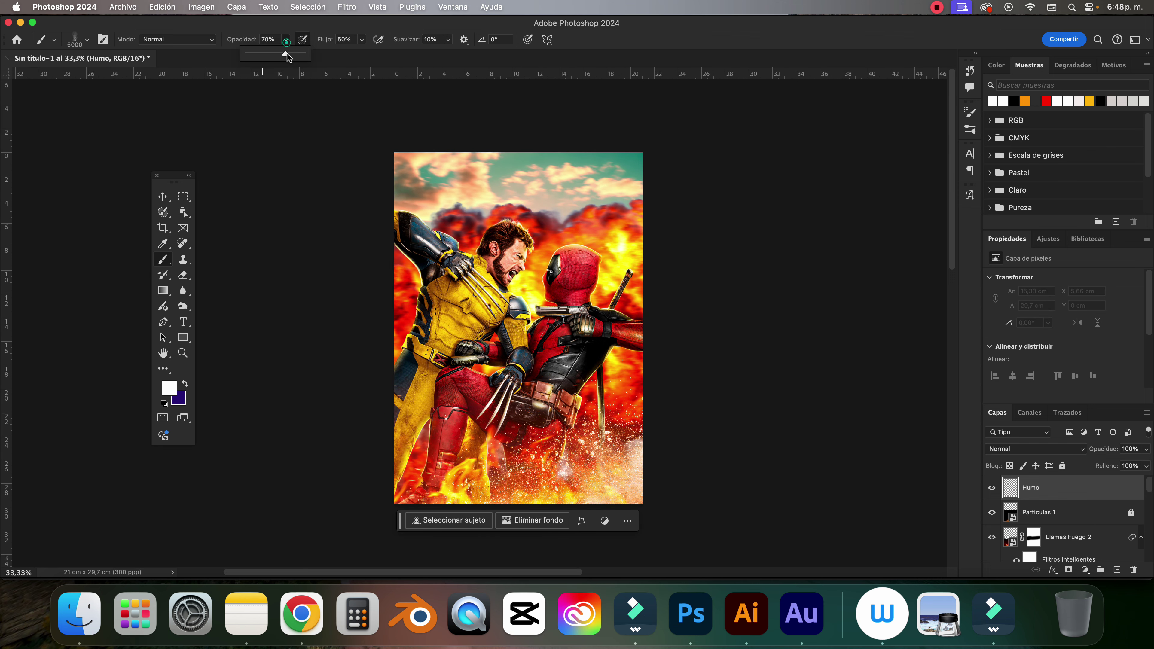
{"action": "left_click_drag", "start_coordinate": [286, 53], "coordinate": [310, 53]}
{"action": "left_click", "coordinate": [360, 39]}
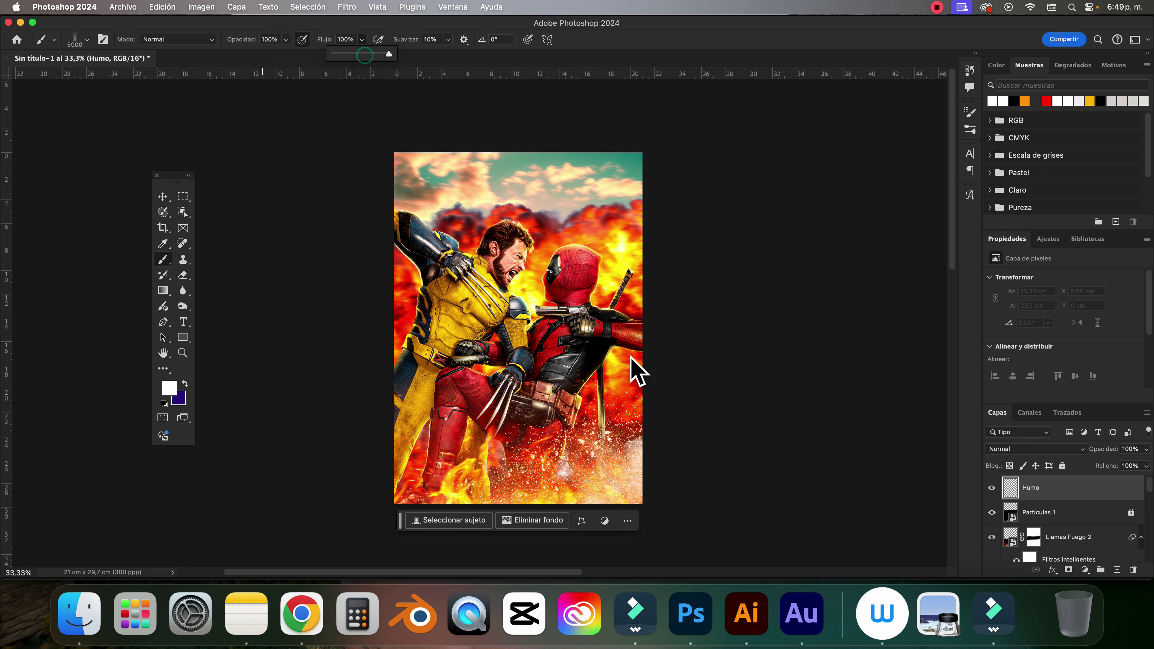
{"action": "left_click", "coordinate": [611, 419]}
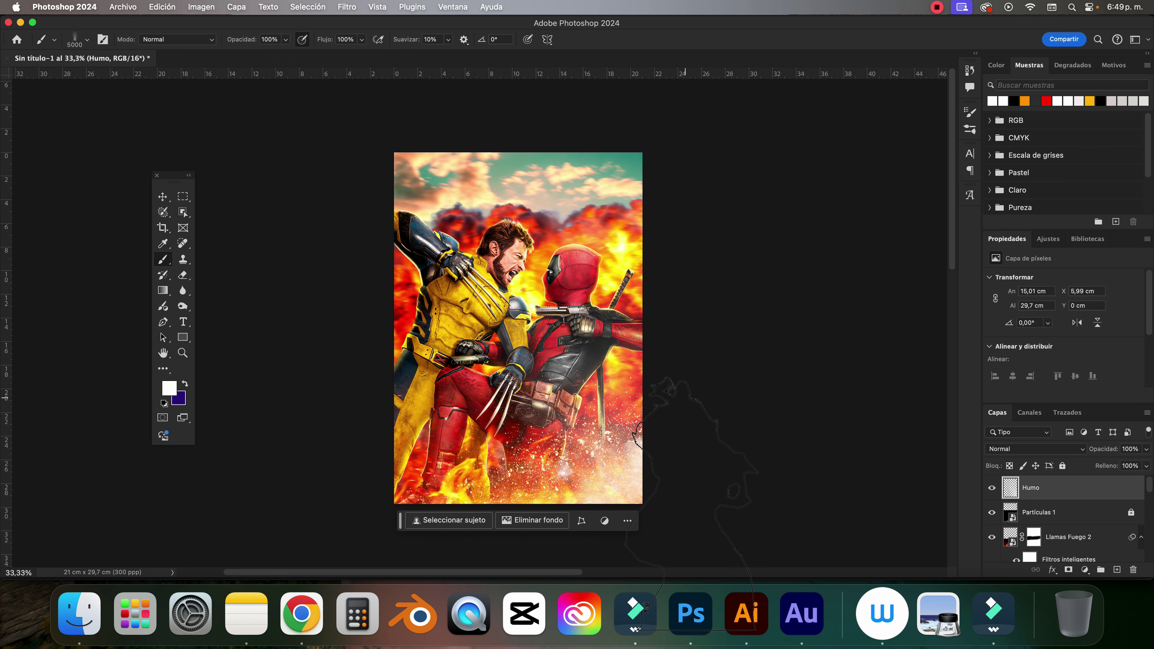
{"action": "scroll", "coordinate": [569, 364], "scroll_direction": "down", "scroll_amount": 1}
{"action": "left_click_drag", "start_coordinate": [553, 299], "coordinate": [381, 311]}
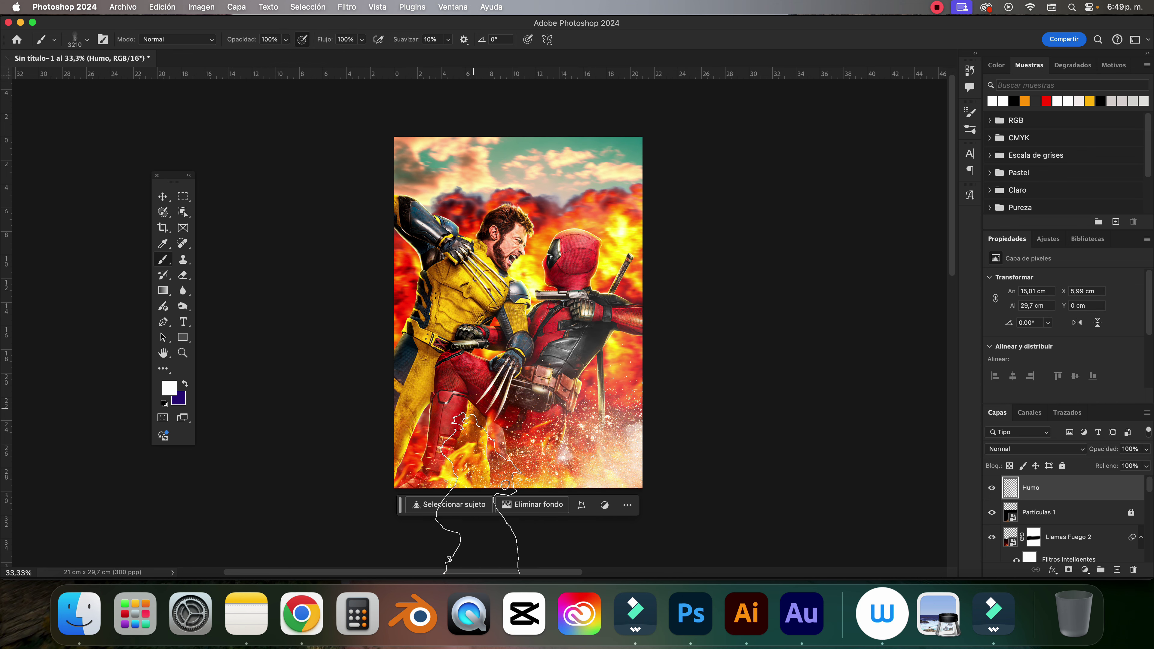
{"action": "left_click_drag", "start_coordinate": [518, 418], "coordinate": [409, 428]}
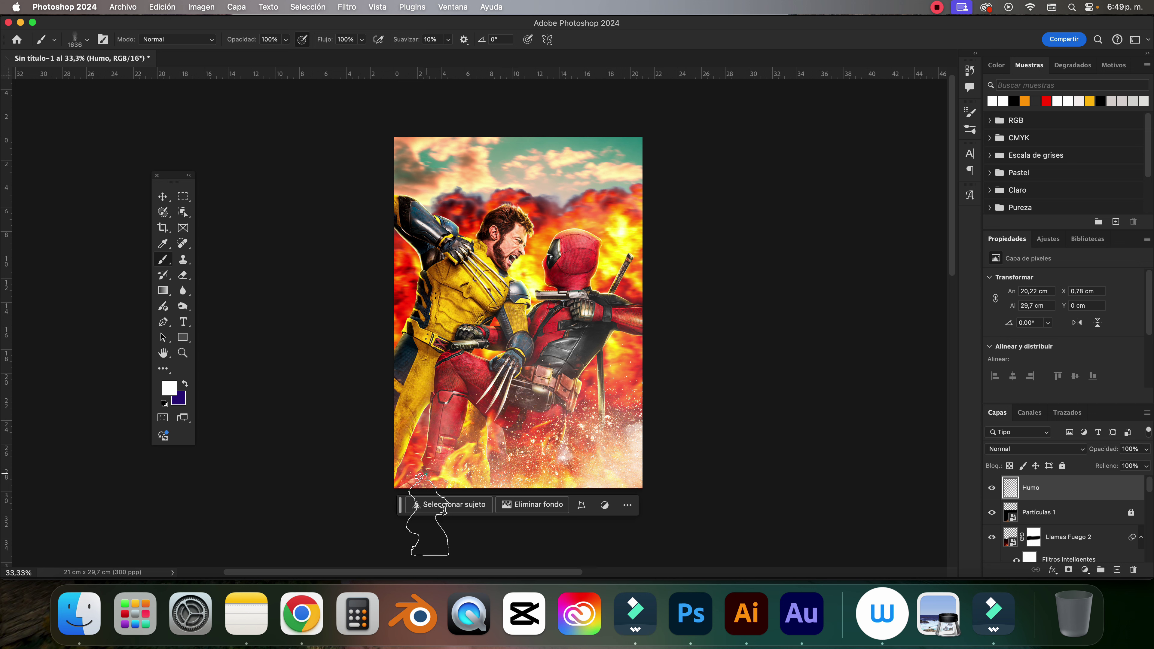
Switch to V. Smoke Brush_19 at about 1978 px and add a new layer above Humo.
{"action": "left_click", "coordinate": [87, 42]}
{"action": "scroll", "coordinate": [80, 222], "scroll_direction": "down", "scroll_amount": 5}
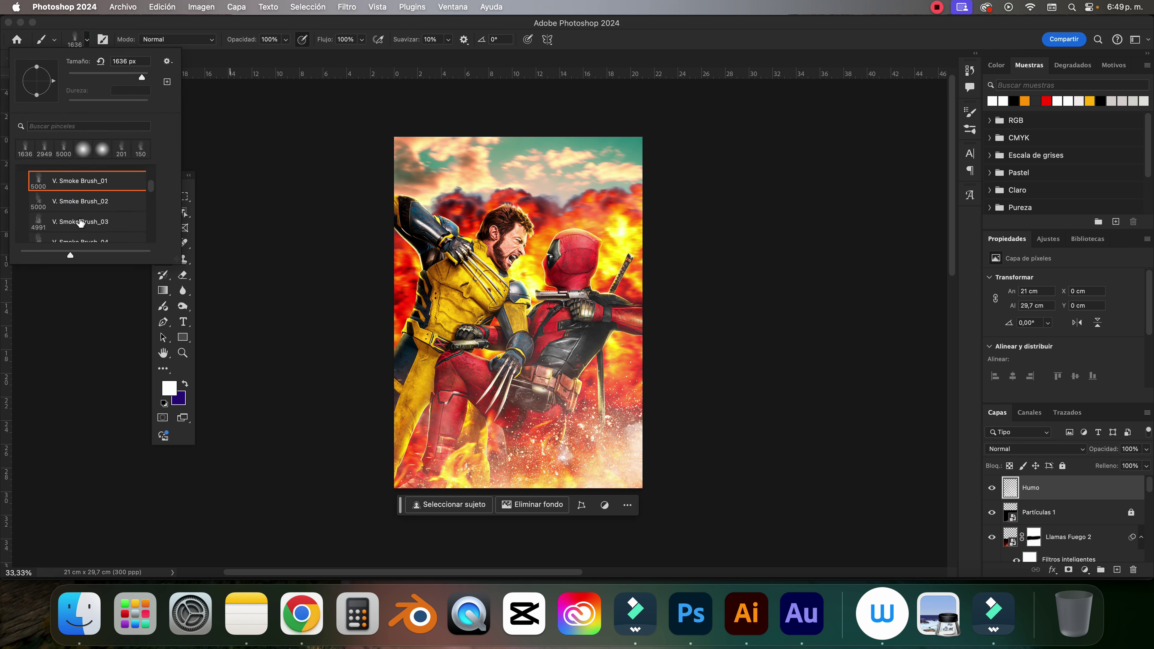
{"action": "scroll", "coordinate": [81, 222], "scroll_direction": "down", "scroll_amount": 10}
{"action": "scroll", "coordinate": [80, 223], "scroll_direction": "up", "scroll_amount": 1}
{"action": "left_click", "coordinate": [80, 211]}
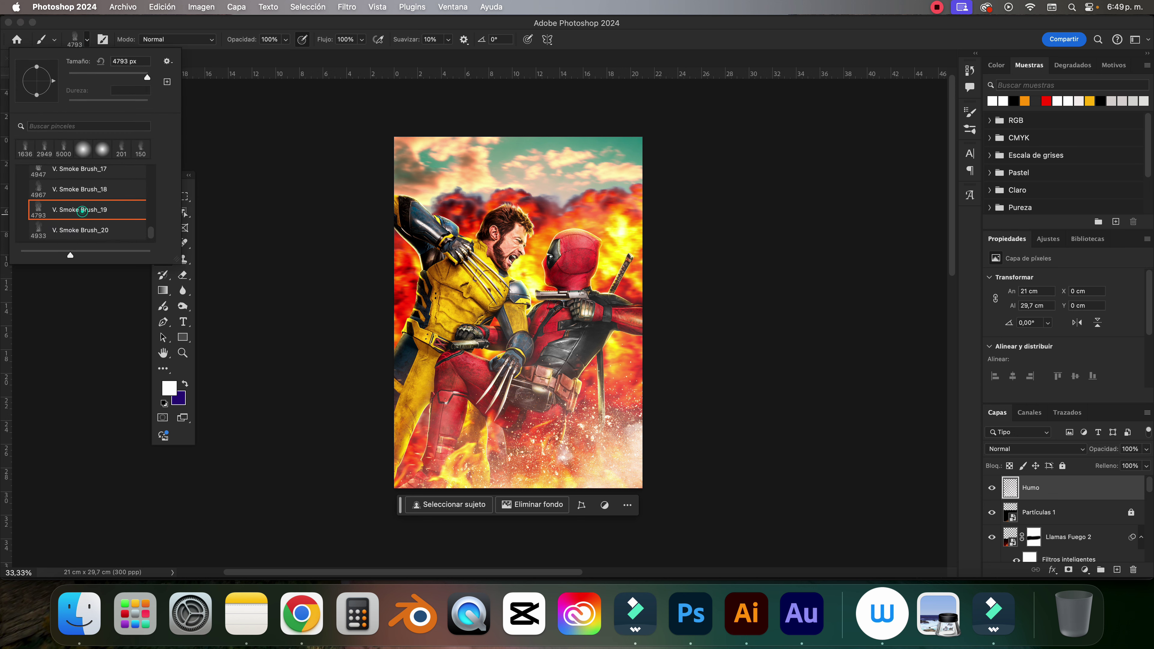
{"action": "key", "text": "Return"}
{"action": "left_click_drag", "start_coordinate": [568, 330], "coordinate": [619, 451]}
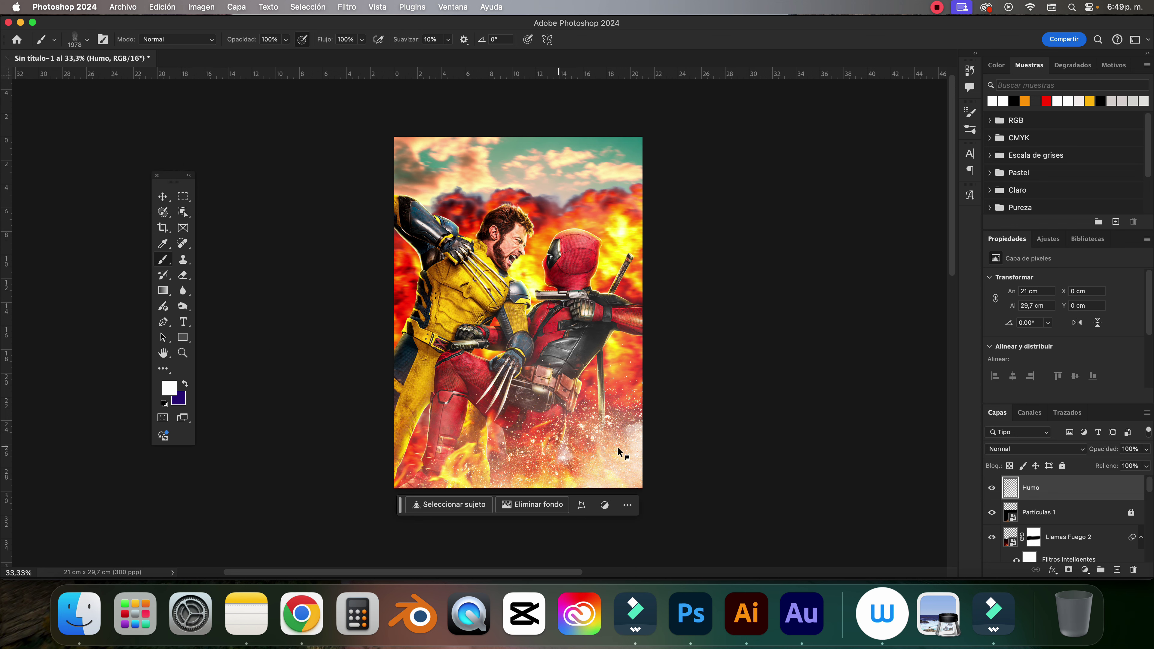
{"action": "left_click", "coordinate": [1119, 571]}
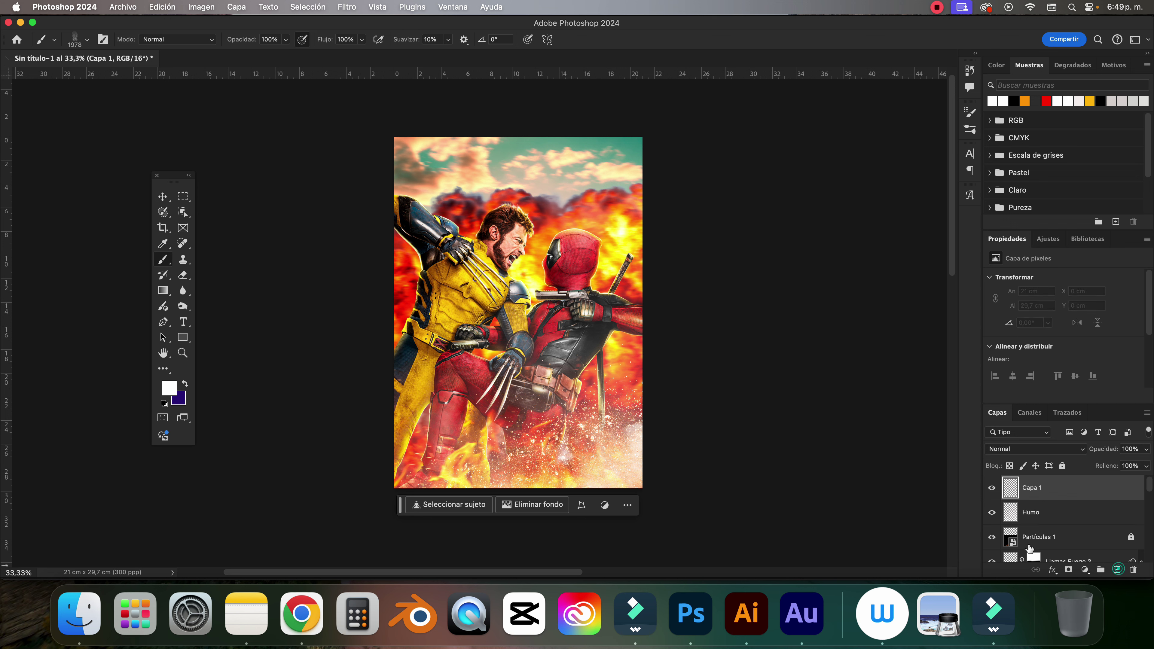
Rename the new layer Humo 2 and paint white smoke dabs along the poster's bottom.
{"action": "double_click", "coordinate": [1033, 487]}
{"action": "type", "text": "2"}
{"action": "key", "text": "Return"}
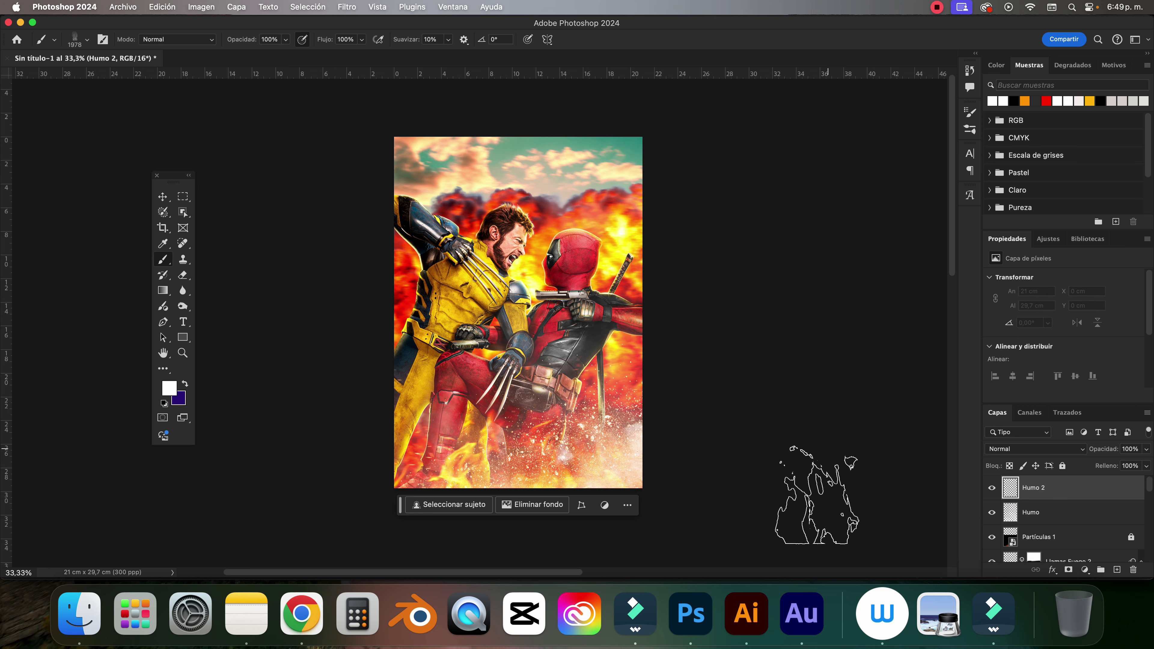
{"action": "left_click_drag", "start_coordinate": [574, 321], "coordinate": [575, 413]}
{"action": "left_click", "coordinate": [628, 459]}
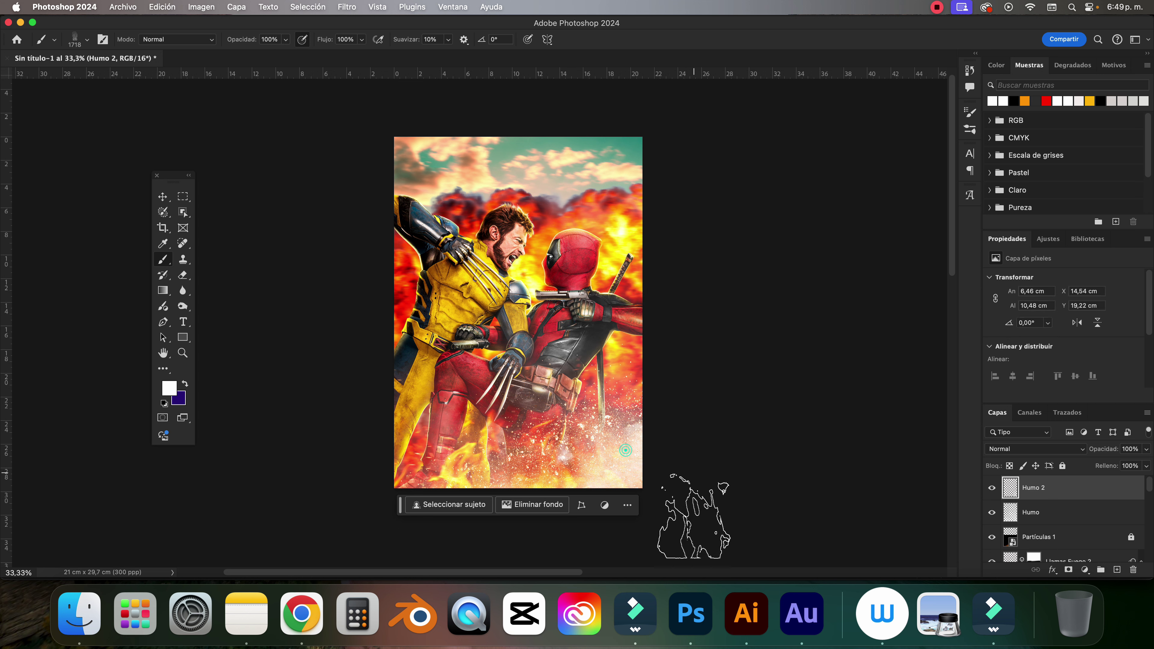
{"action": "left_click", "coordinate": [549, 451]}
{"action": "left_click", "coordinate": [470, 435]}
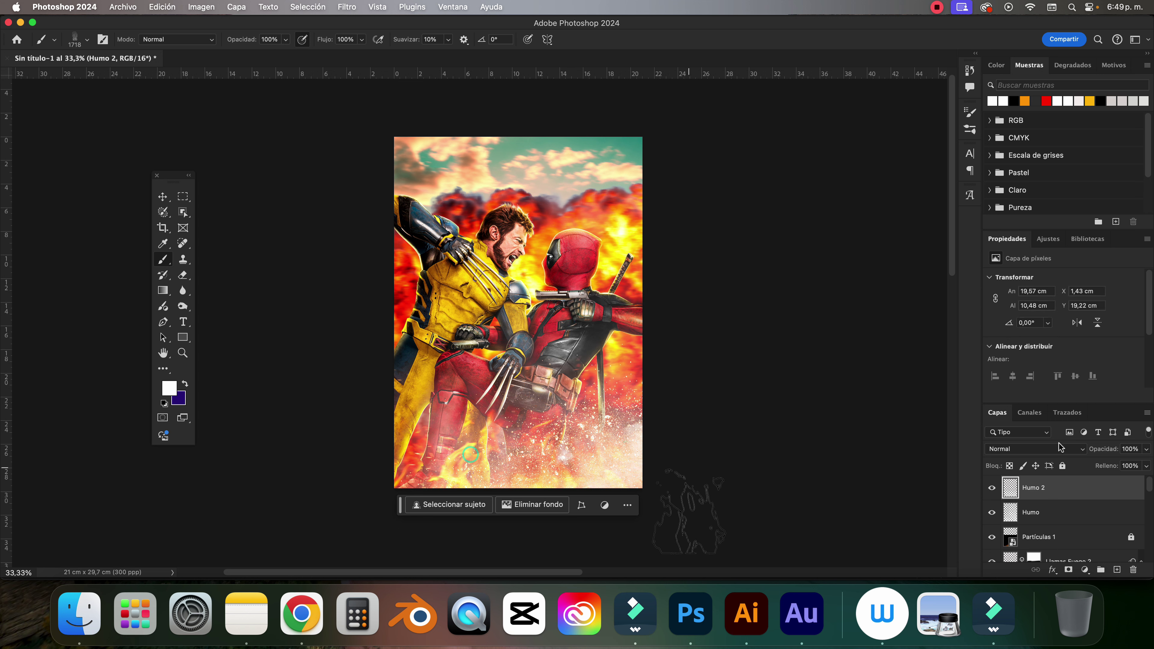
Lower the Humo layer's fill (Relleno) to 47%, then reselect Humo 2 with the Move tool.
{"action": "left_click", "coordinate": [1147, 451]}
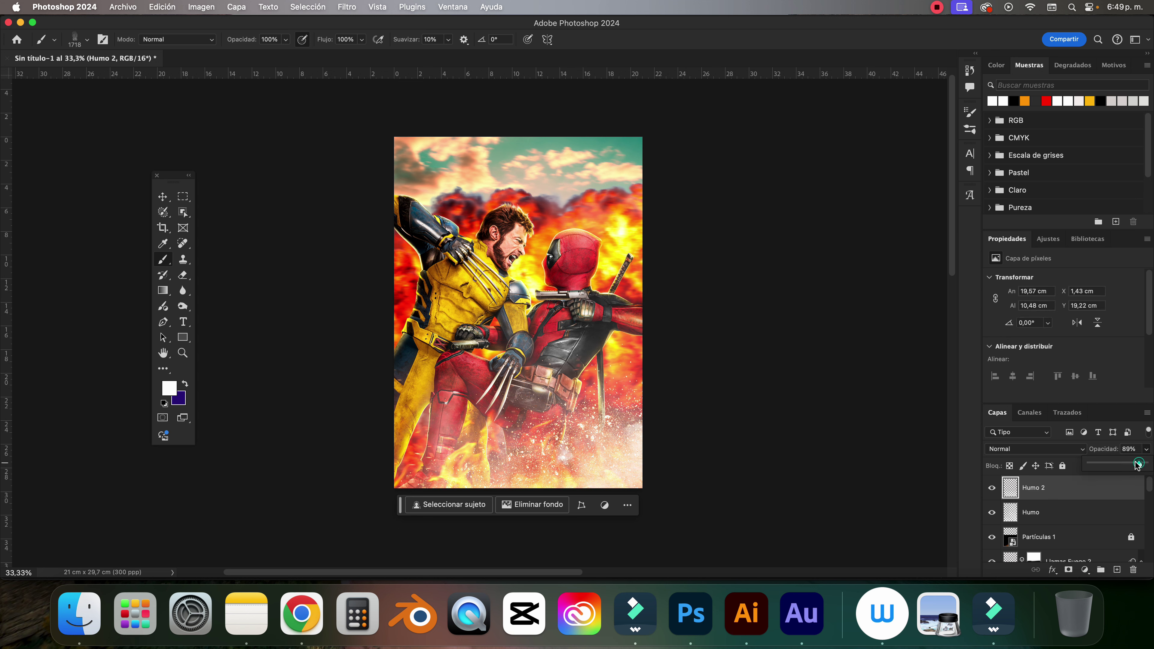
{"action": "left_click", "coordinate": [1068, 513]}
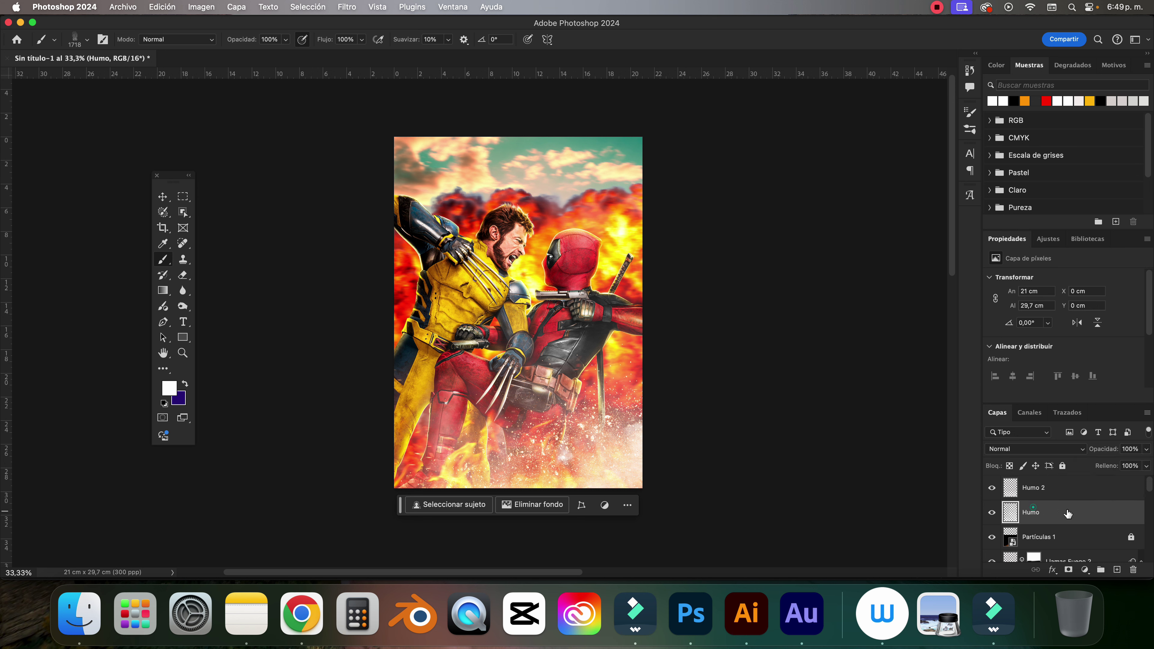
{"action": "left_click", "coordinate": [1146, 467]}
{"action": "left_click_drag", "start_coordinate": [1145, 479], "coordinate": [1120, 480]}
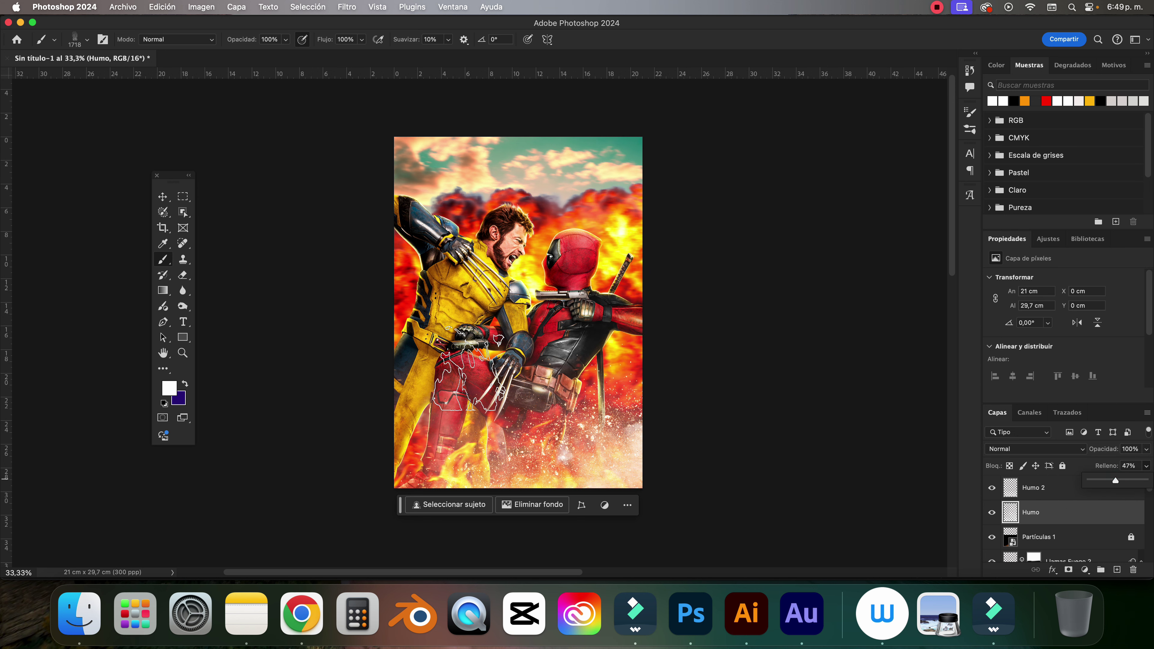
{"action": "left_click", "coordinate": [164, 196]}
{"action": "left_click", "coordinate": [1038, 489]}
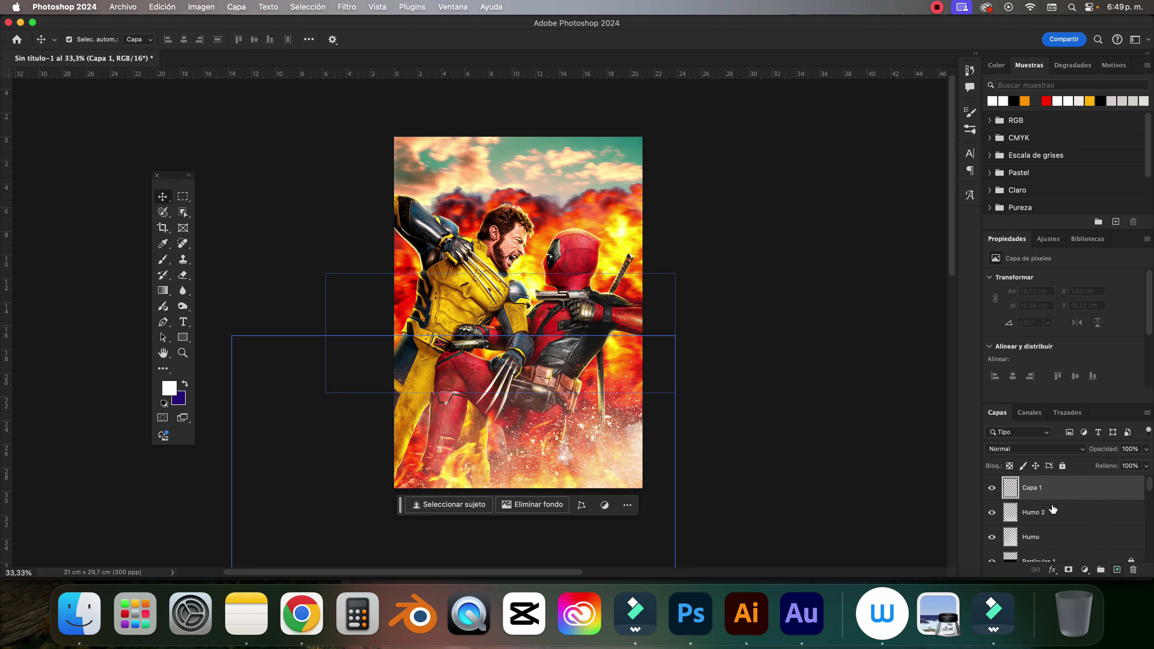
Add a new layer above Humo 2 named Luces Fuego.
{"action": "left_click", "coordinate": [1118, 570]}
{"action": "double_click", "coordinate": [1033, 488]}
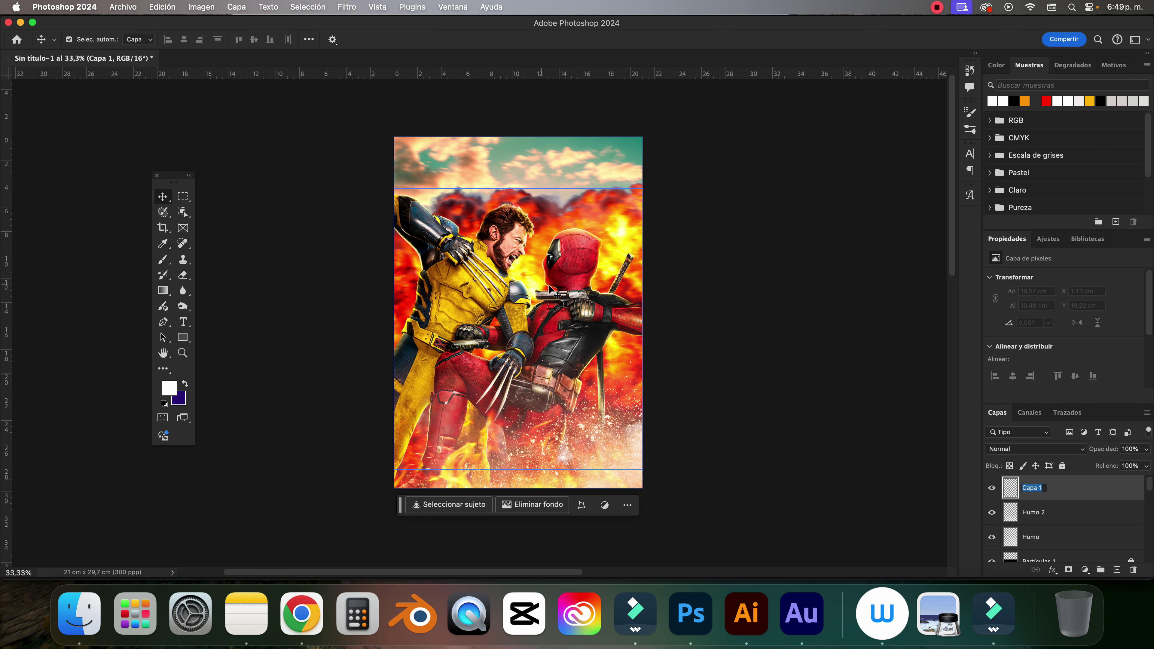
{"action": "key", "text": "BackSpace"}
{"action": "key", "text": "Caps_Lock"}
{"action": "type", "text": "Luces "}
{"action": "type", "text": "Fyego"}
{"action": "key", "text": "Return"}
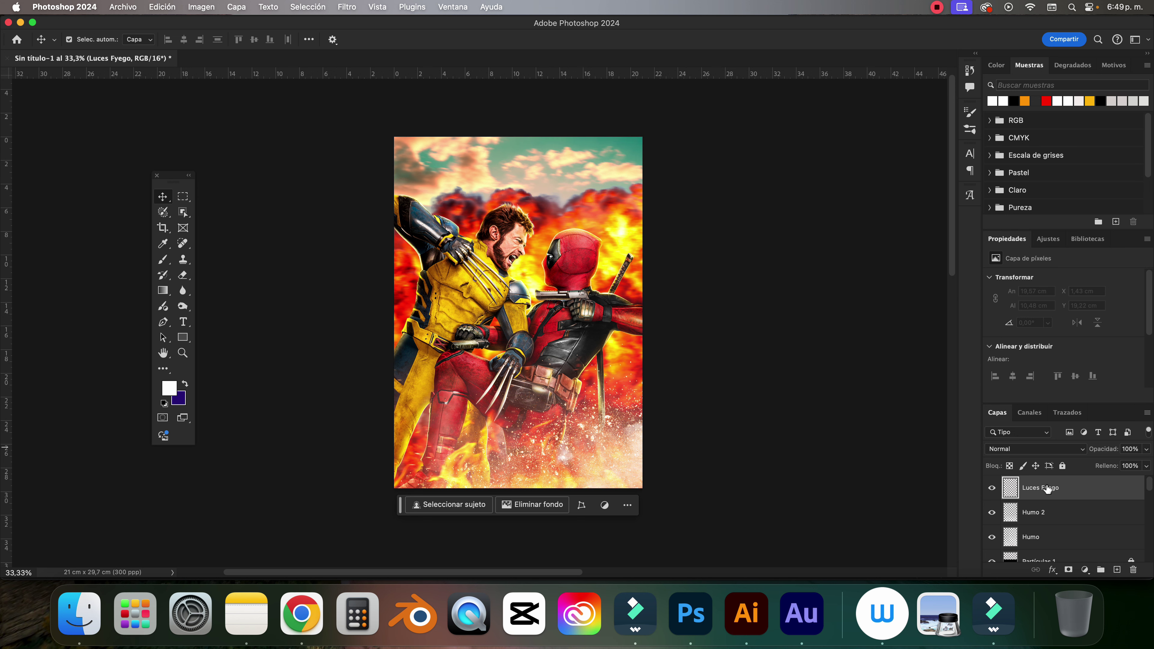
{"action": "double_click", "coordinate": [1053, 489]}
{"action": "type", "text": "Luces Fuego"}
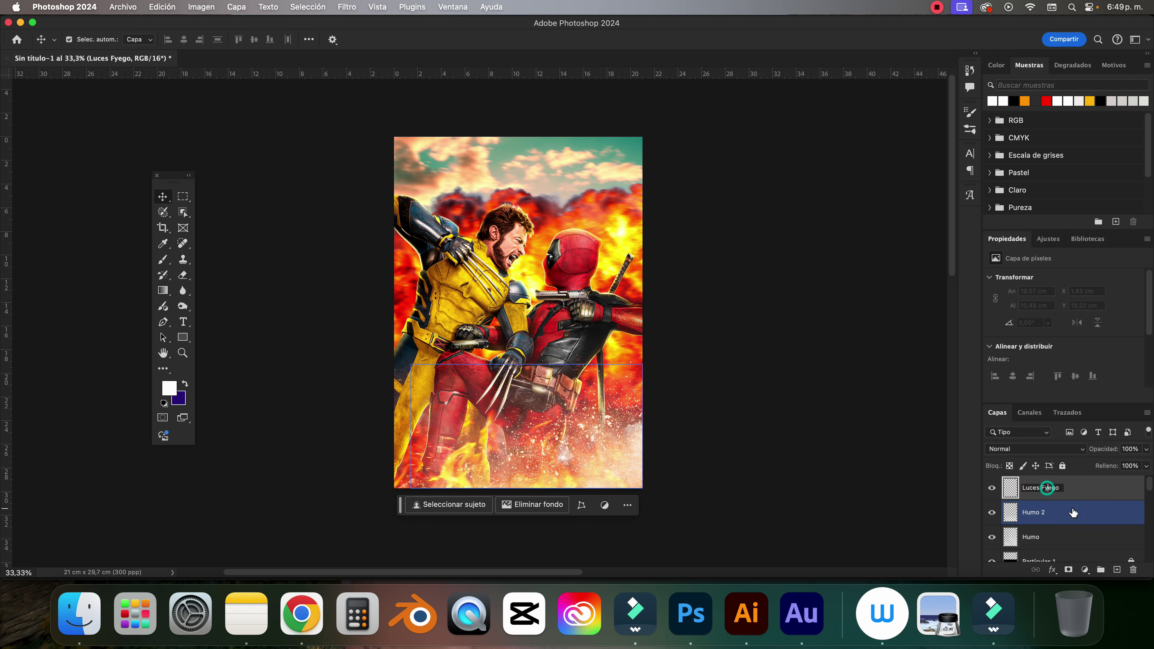
{"action": "key", "text": "Return"}
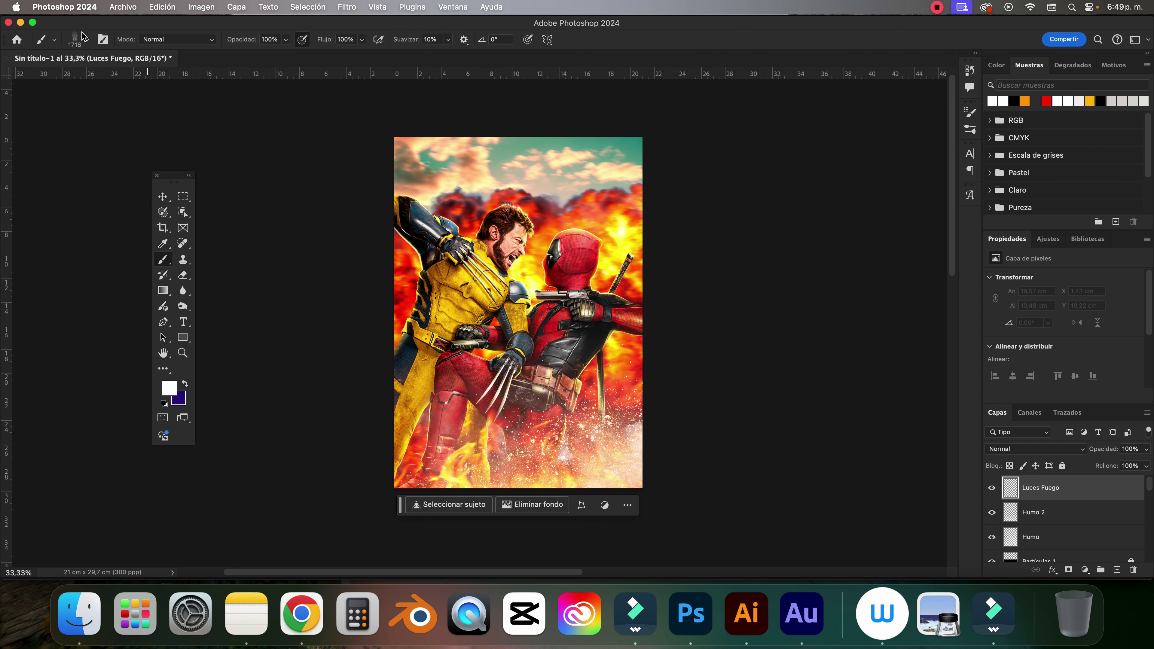
Paint a wide soft white glow between the fighters' faces with a large soft round brush.
{"action": "key", "text": "b"}
{"action": "left_click", "coordinate": [80, 39]}
{"action": "left_click", "coordinate": [104, 151]}
{"action": "key", "text": "Return"}
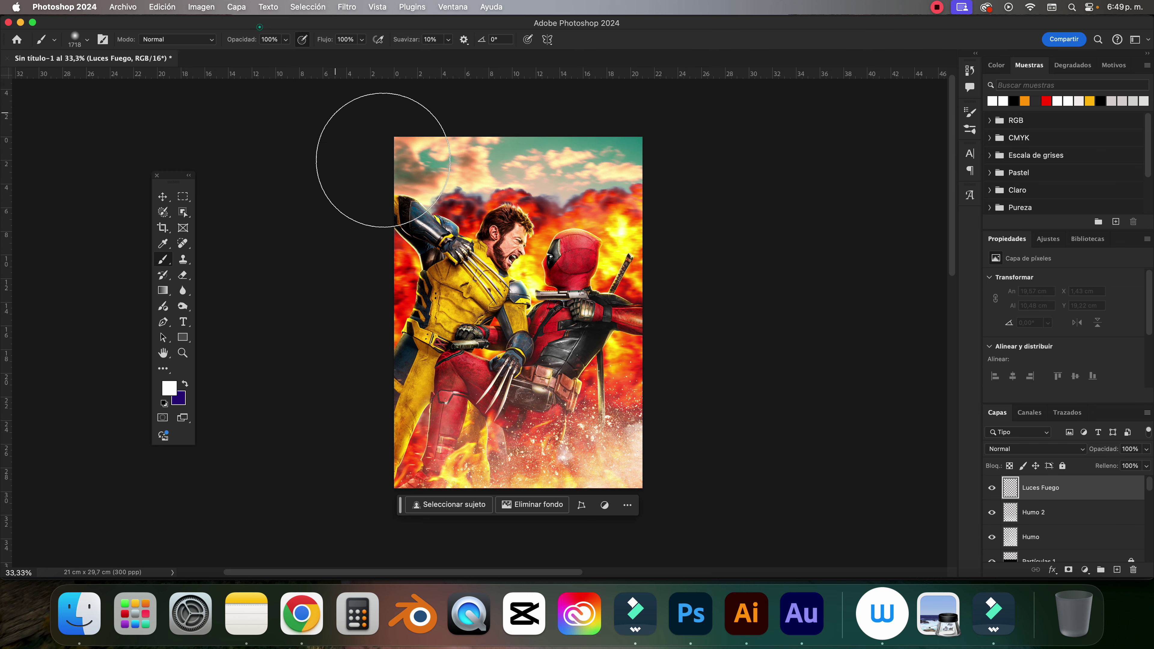
{"action": "key", "text": "super+plus"}
{"action": "key", "text": "super+plus"}
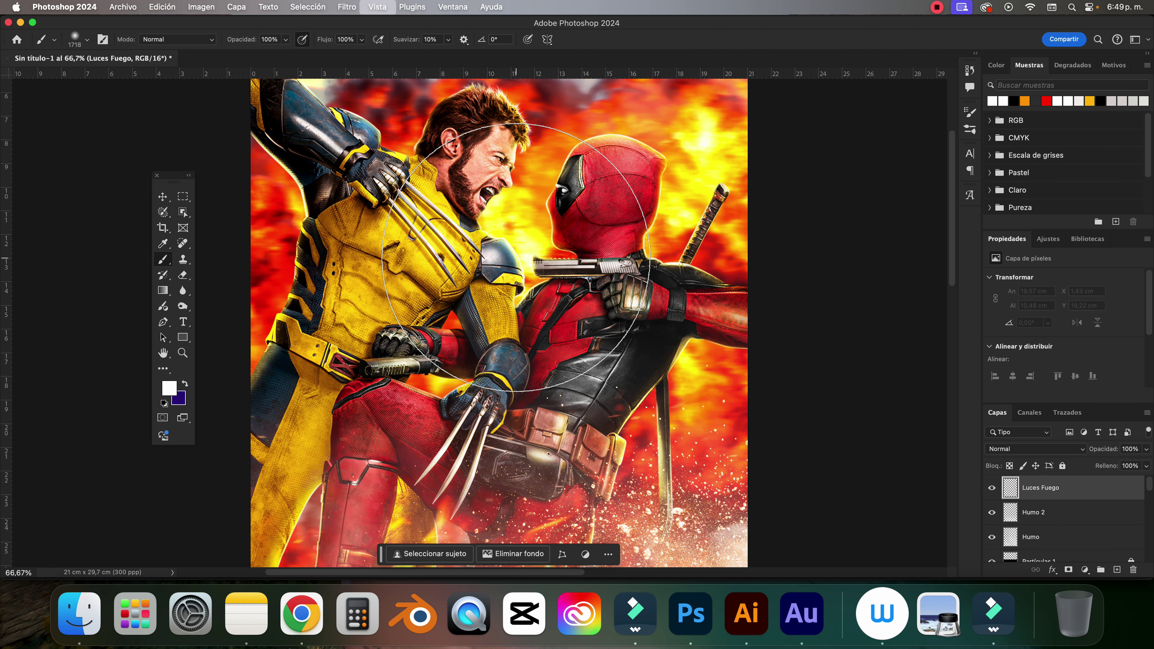
{"action": "left_click_drag", "start_coordinate": [527, 278], "coordinate": [300, 251]}
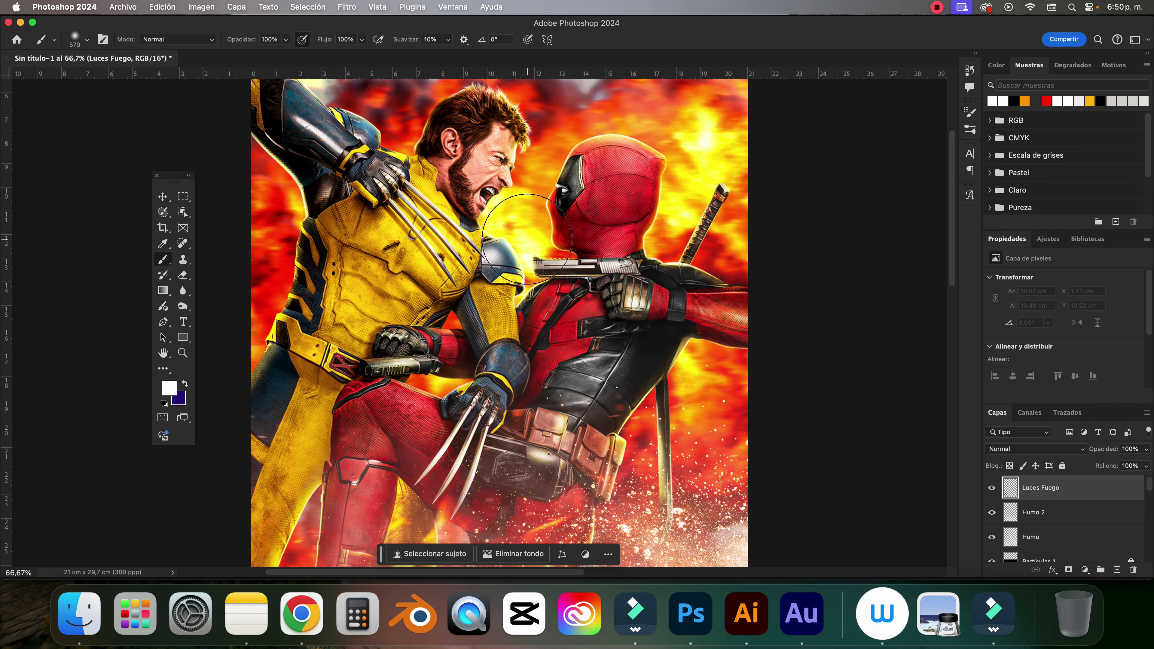
{"action": "left_click", "coordinate": [525, 237]}
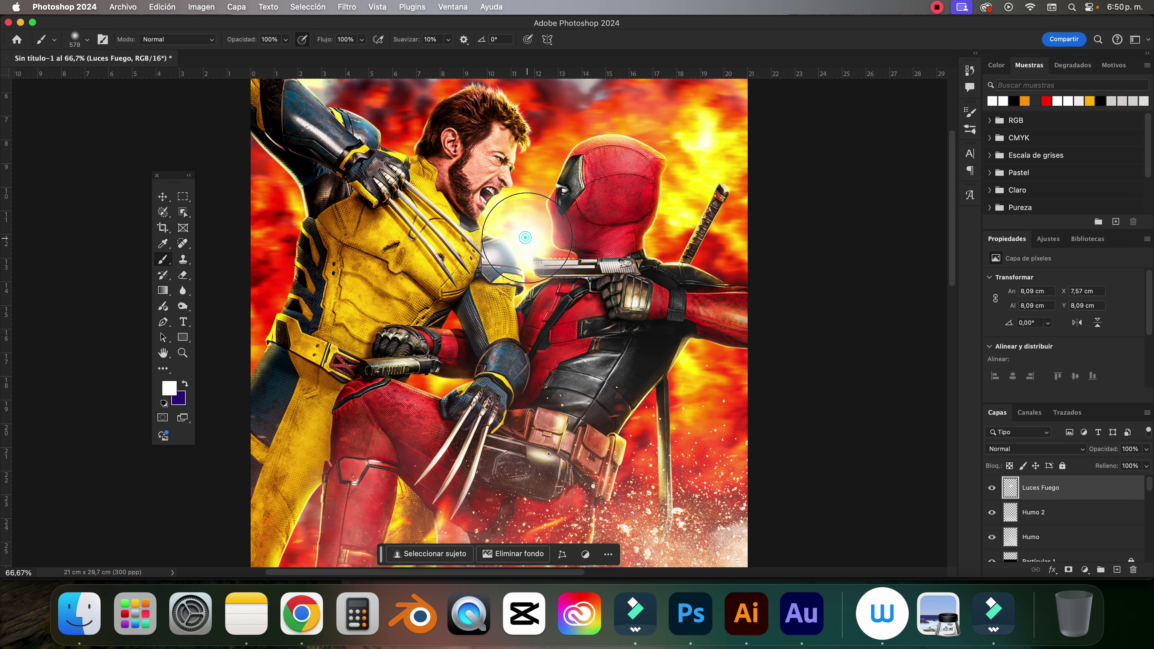
Set the Luces Fuego layer to Luz suave blend mode at 91% opacity.
{"action": "left_click", "coordinate": [1045, 449]}
{"action": "scroll", "coordinate": [1043, 455], "scroll_direction": "down", "scroll_amount": 5}
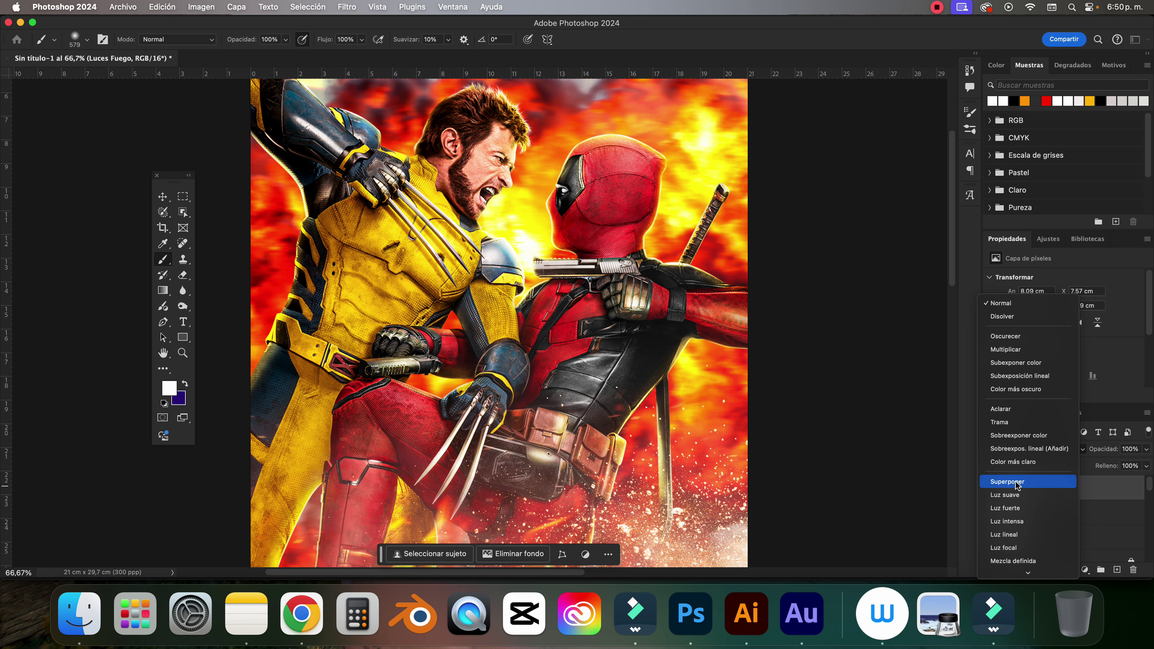
{"action": "left_click", "coordinate": [1014, 495]}
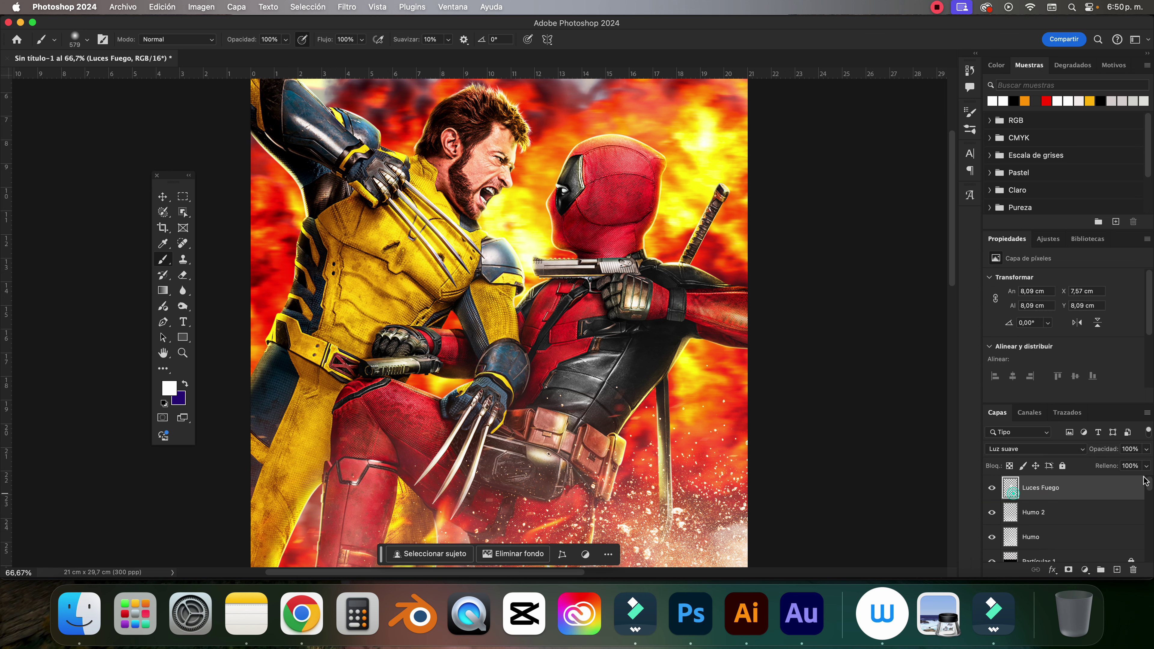
{"action": "left_click", "coordinate": [1147, 449]}
{"action": "left_click_drag", "start_coordinate": [1148, 463], "coordinate": [1141, 464]}
{"action": "left_click", "coordinate": [992, 488]}
{"action": "left_click", "coordinate": [992, 488]}
Paint smaller fire glow highlights around Deadpool's head and sword.
{"action": "left_click_drag", "start_coordinate": [529, 177], "coordinate": [500, 178]}
{"action": "left_click", "coordinate": [652, 138]}
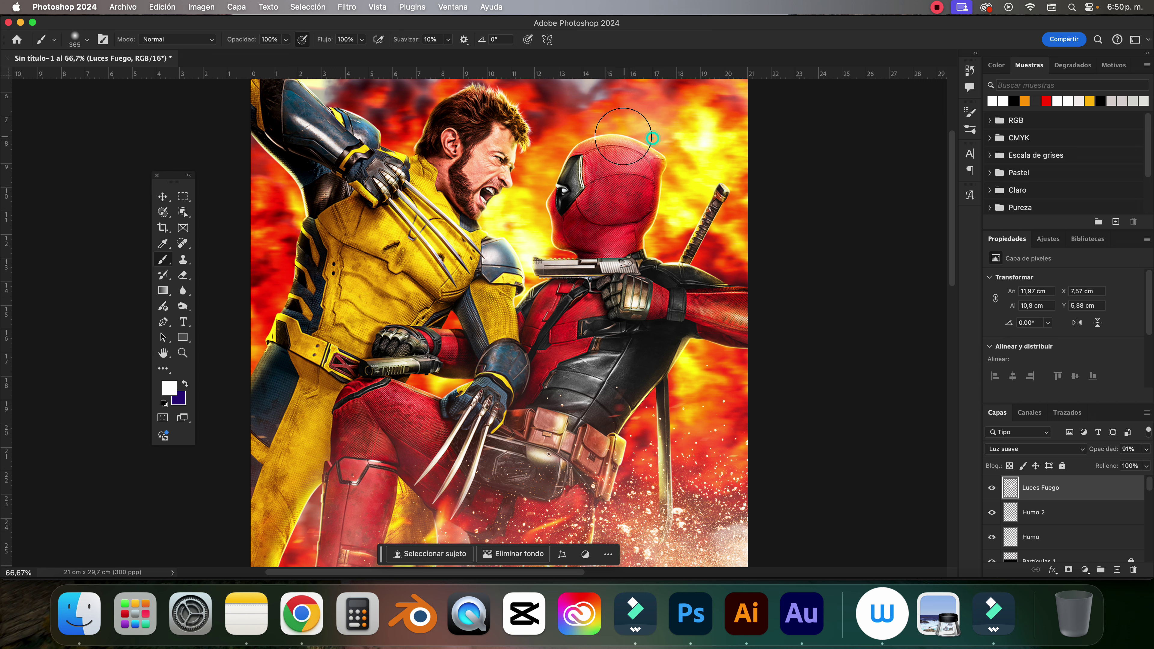
{"action": "left_click_drag", "start_coordinate": [666, 148], "coordinate": [685, 211]}
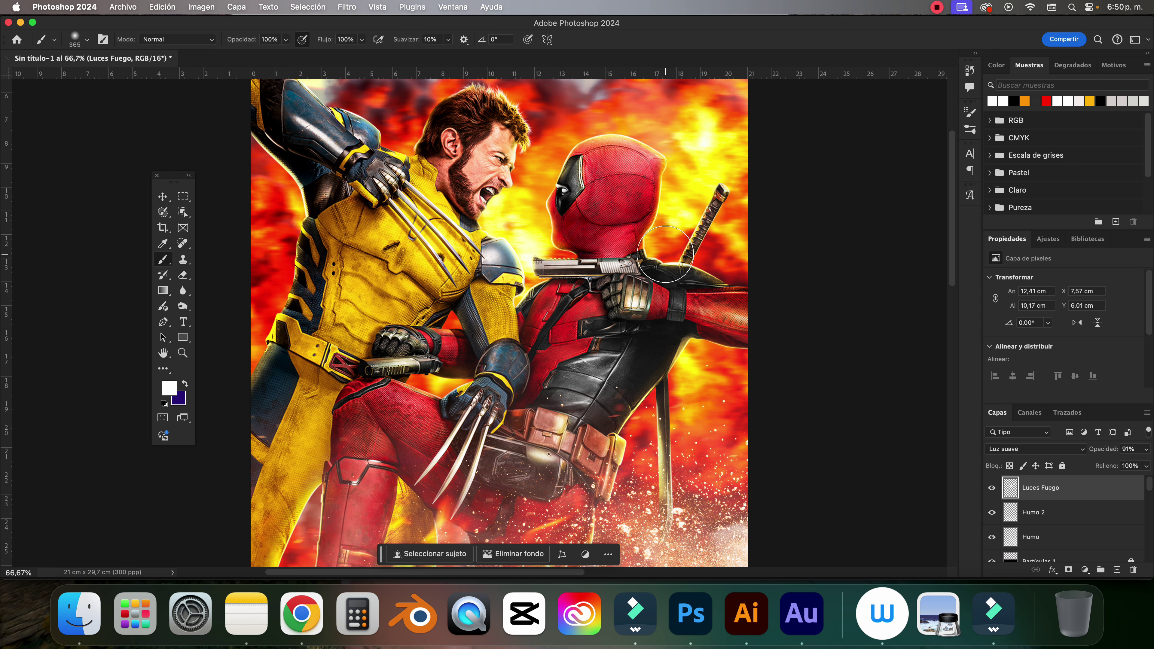
{"action": "left_click", "coordinate": [665, 255]}
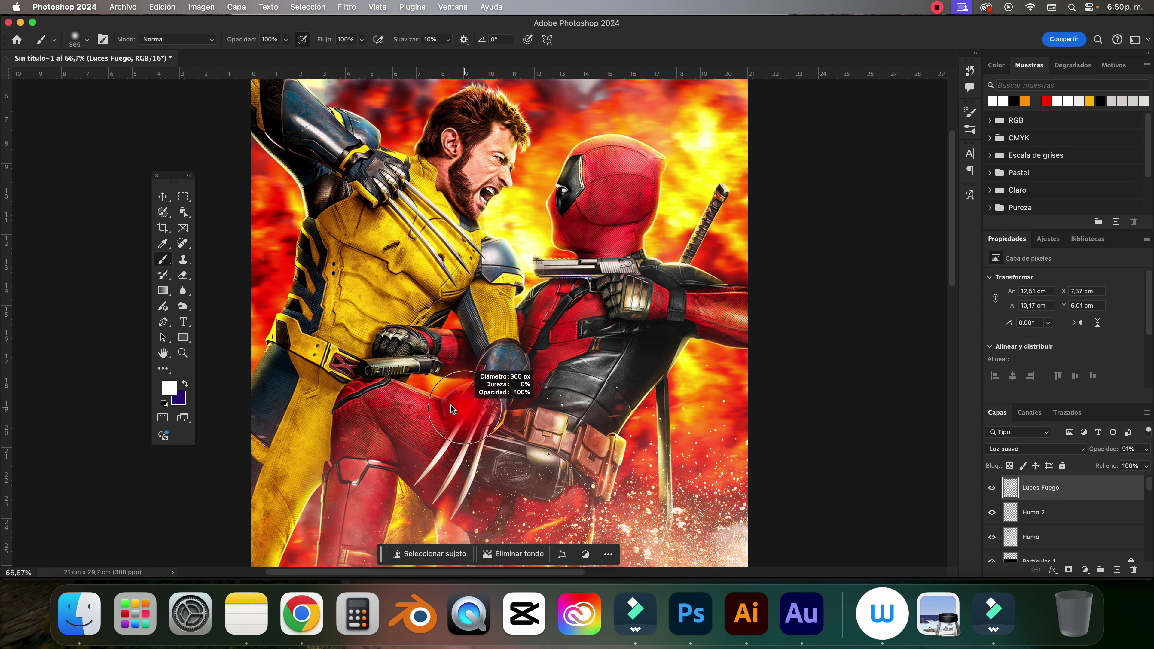
{"action": "left_click_drag", "start_coordinate": [477, 416], "coordinate": [432, 415]}
{"action": "left_click_drag", "start_coordinate": [496, 237], "coordinate": [573, 235]}
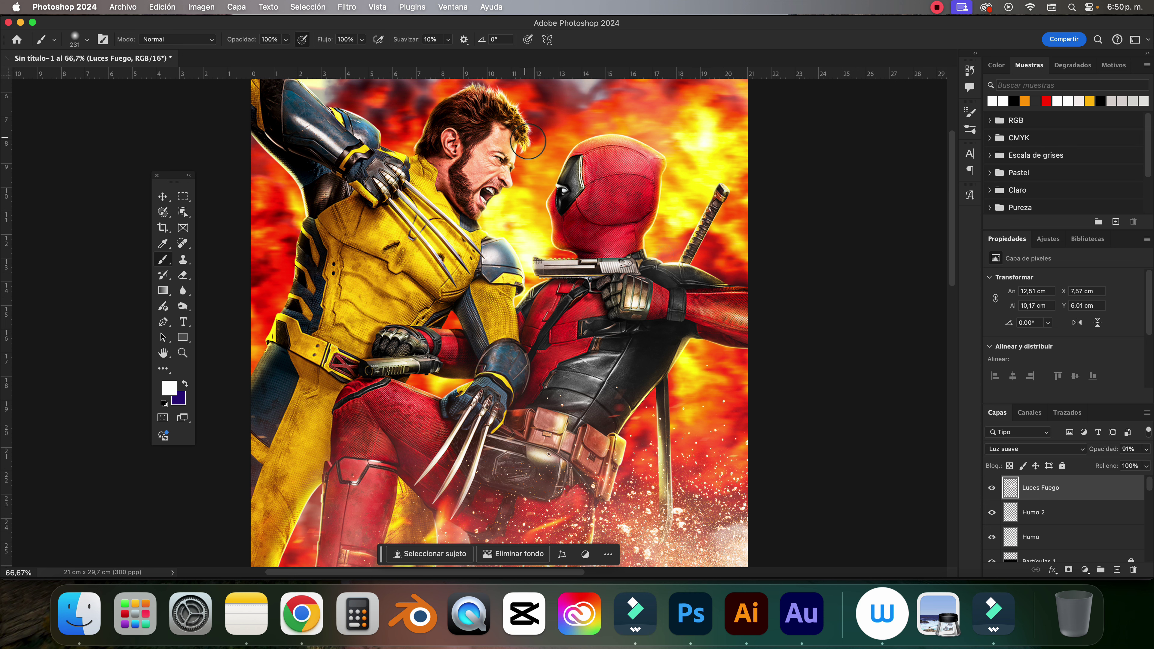
{"action": "key", "text": "super+minus"}
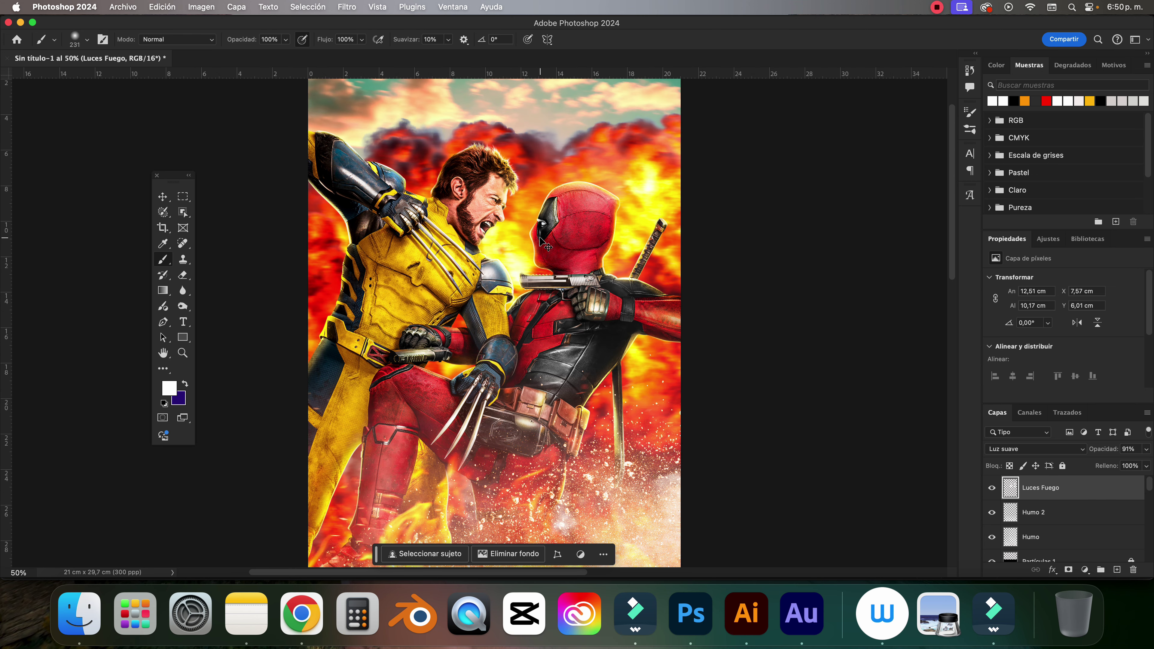
Select all layers from Luces Fuego down to Cielo 1 and group them.
{"action": "key", "text": "super+minus"}
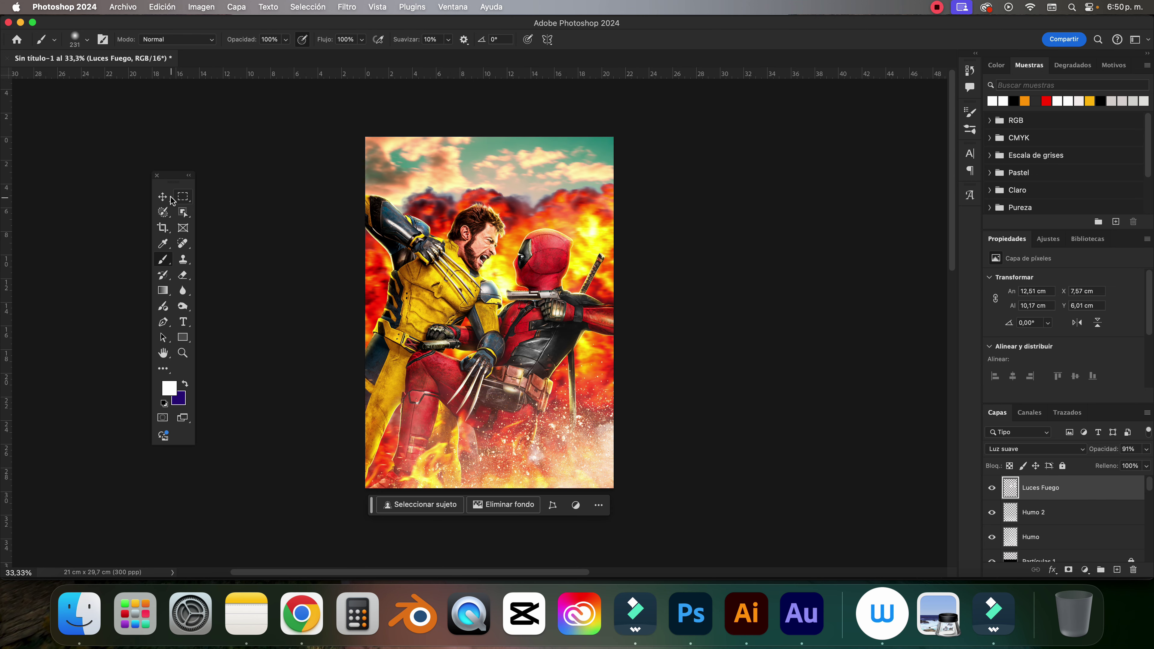
{"action": "left_click", "coordinate": [163, 197]}
{"action": "left_click", "coordinate": [837, 306]}
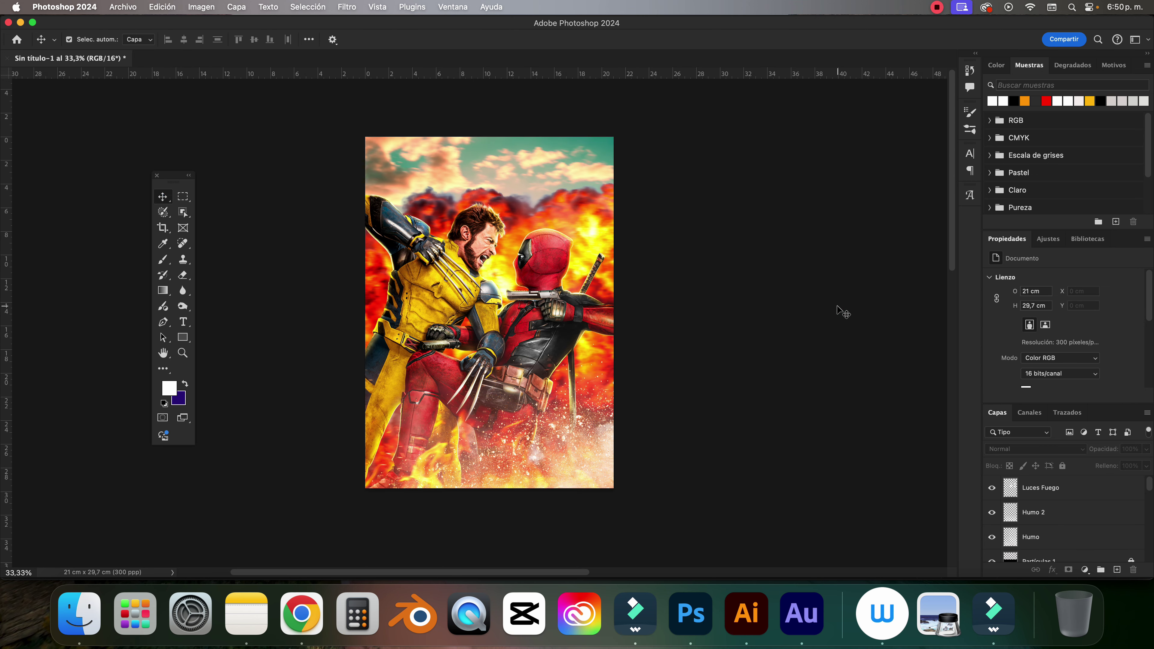
{"action": "left_click", "coordinate": [1046, 487]}
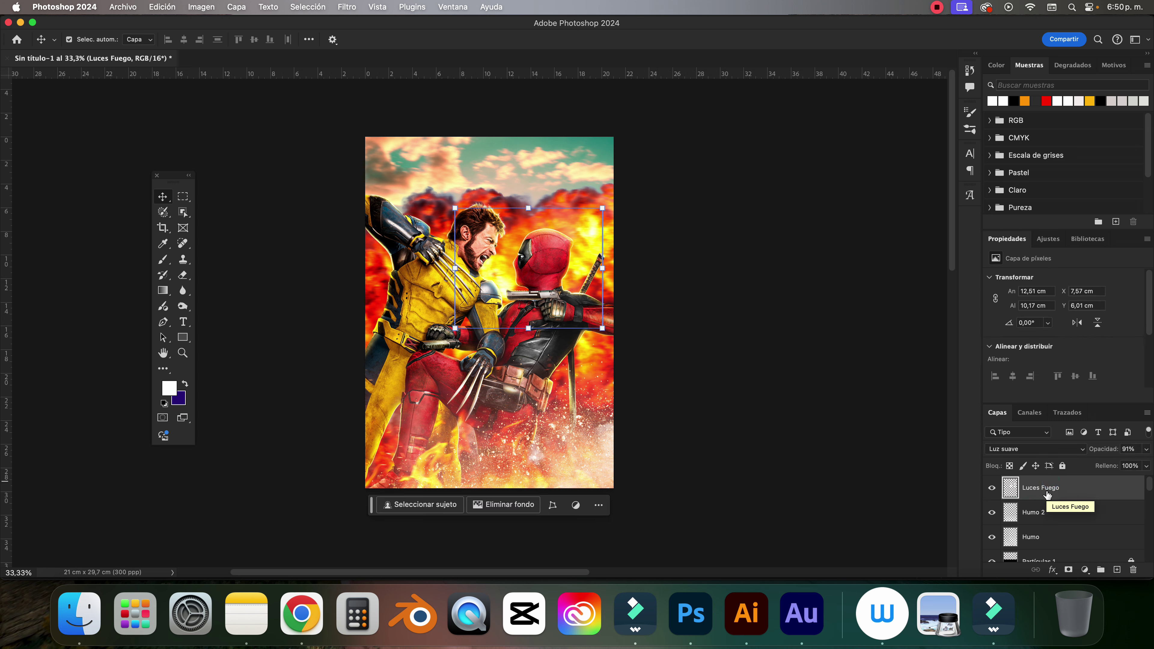
{"action": "left_click_drag", "start_coordinate": [1048, 494], "coordinate": [1048, 492]}
{"action": "left_click_drag", "start_coordinate": [1047, 495], "coordinate": [1045, 498]}
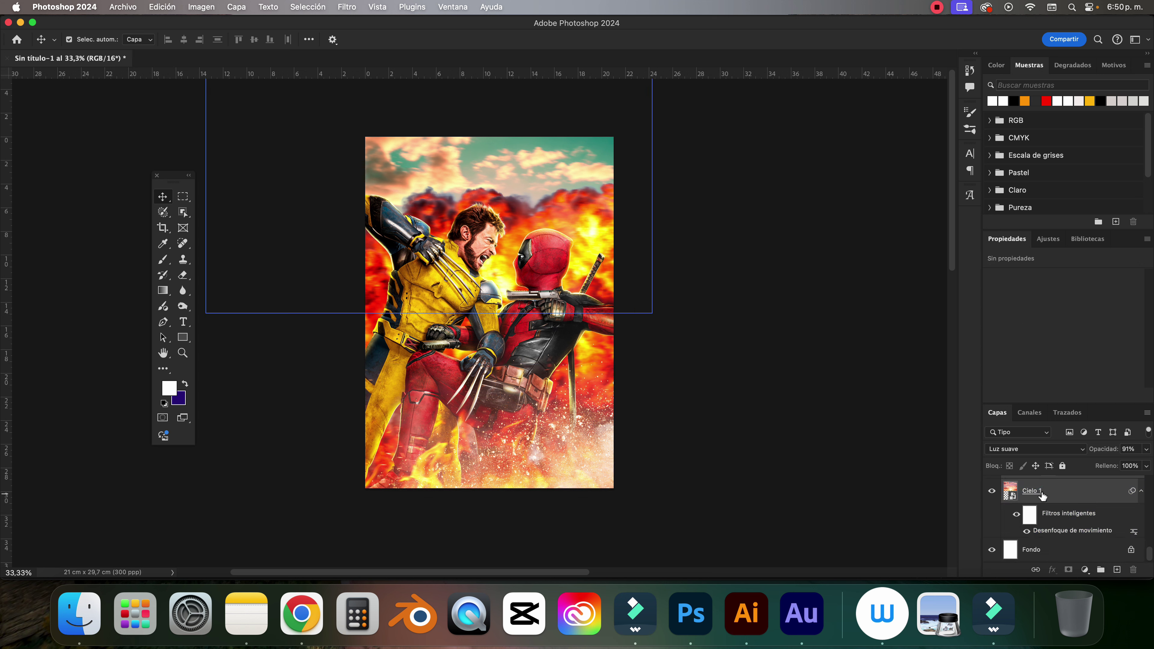
{"action": "left_click", "coordinate": [1043, 494]}
{"action": "key", "text": "super+g"}
Name the new group Original and expand it to show its layers.
{"action": "double_click", "coordinate": [1040, 483]}
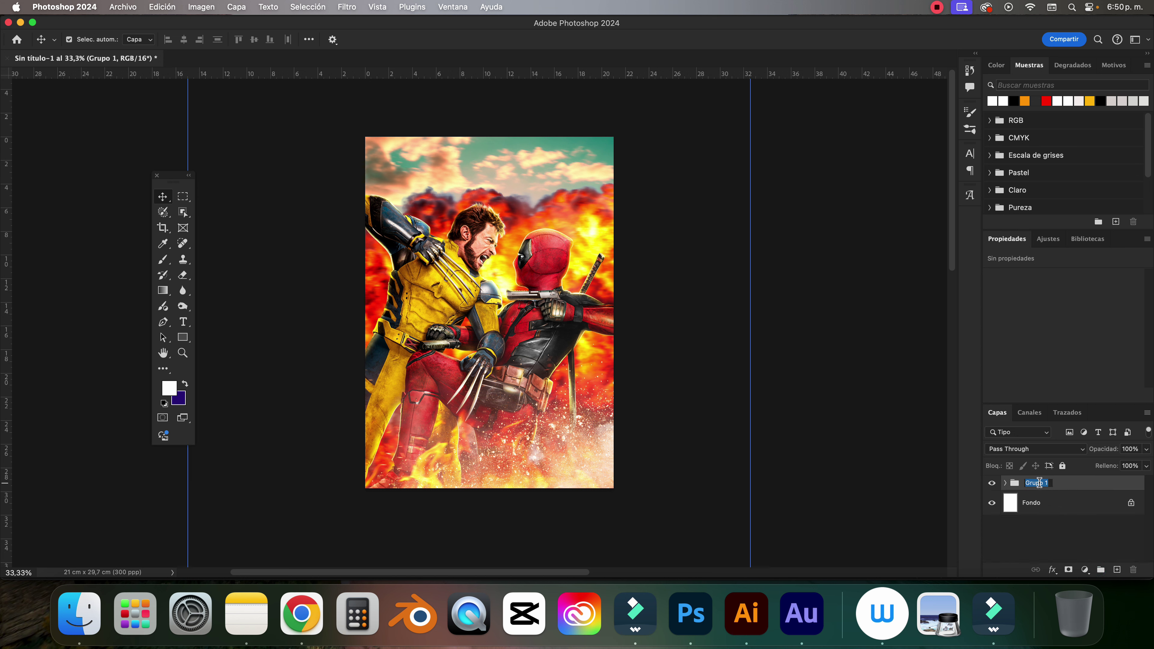
{"action": "key", "text": "BackSpace"}
{"action": "type", "text": "l"}
{"action": "left_click", "coordinate": [1005, 483]}
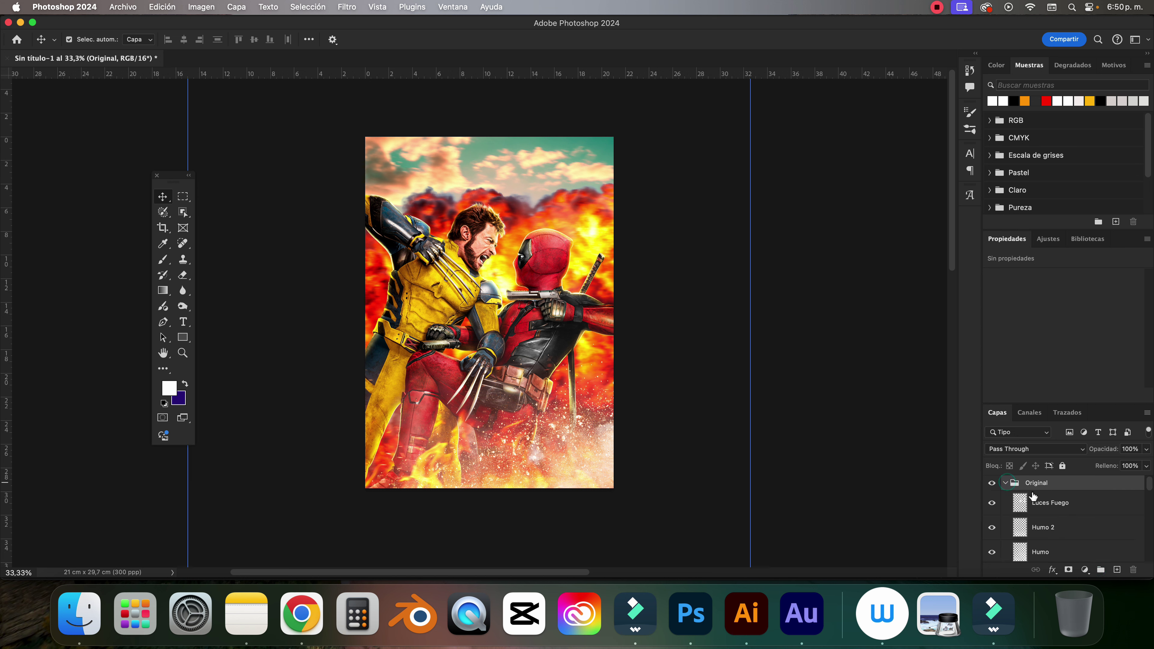
{"action": "left_click", "coordinate": [1045, 503]}
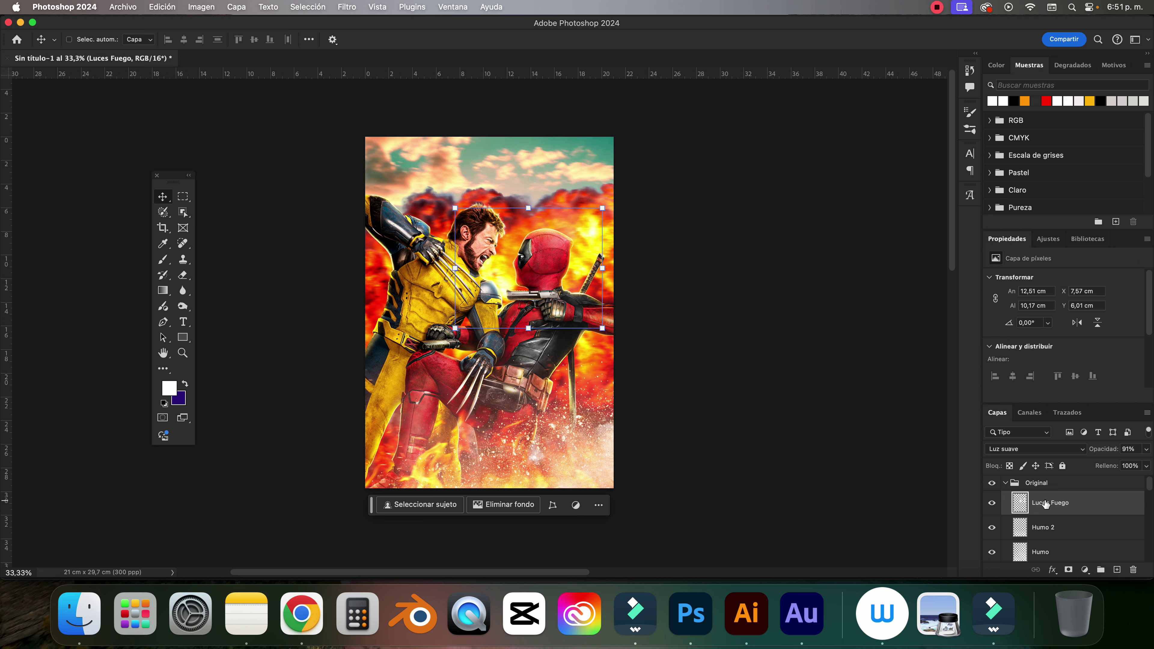
Stamp a merged visible copy, name it Camera Raw, and convert it to a smart object.
{"action": "key", "text": "super+alt+shift+e"}
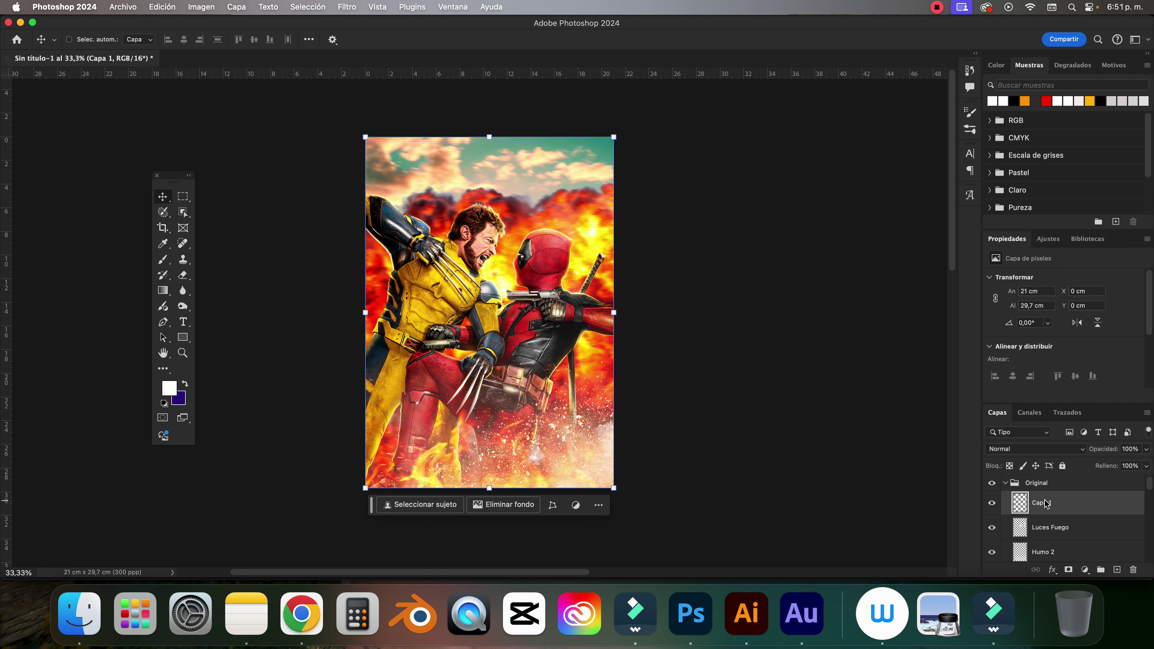
{"action": "double_click", "coordinate": [1042, 502]}
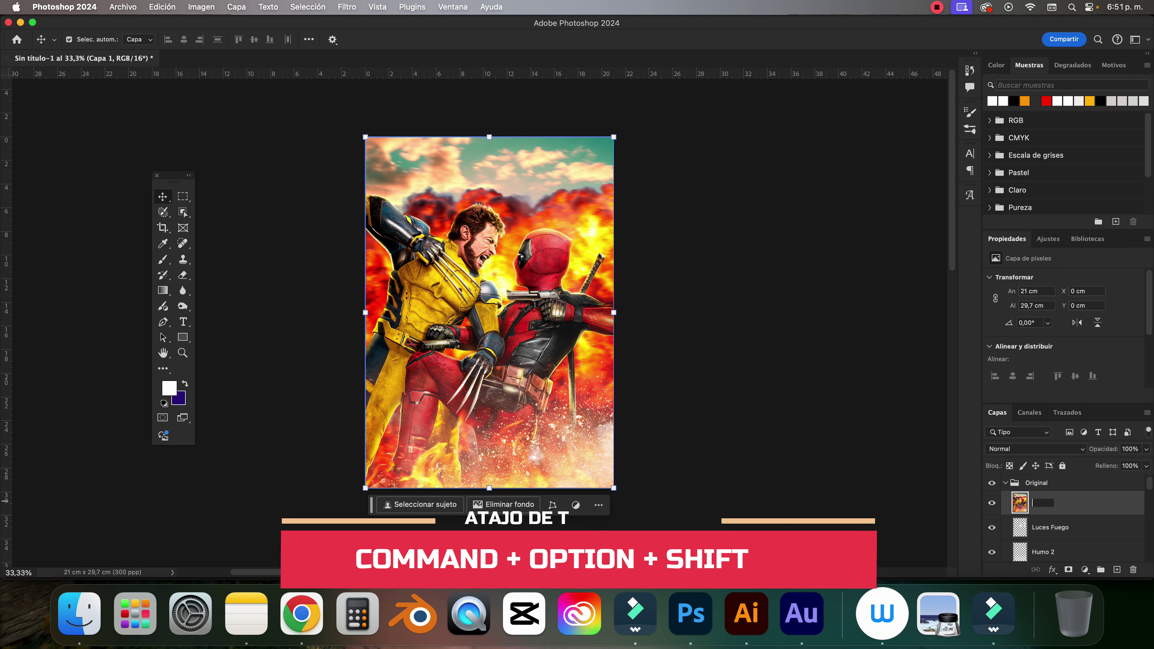
{"action": "type", "text": "Camera Raw"}
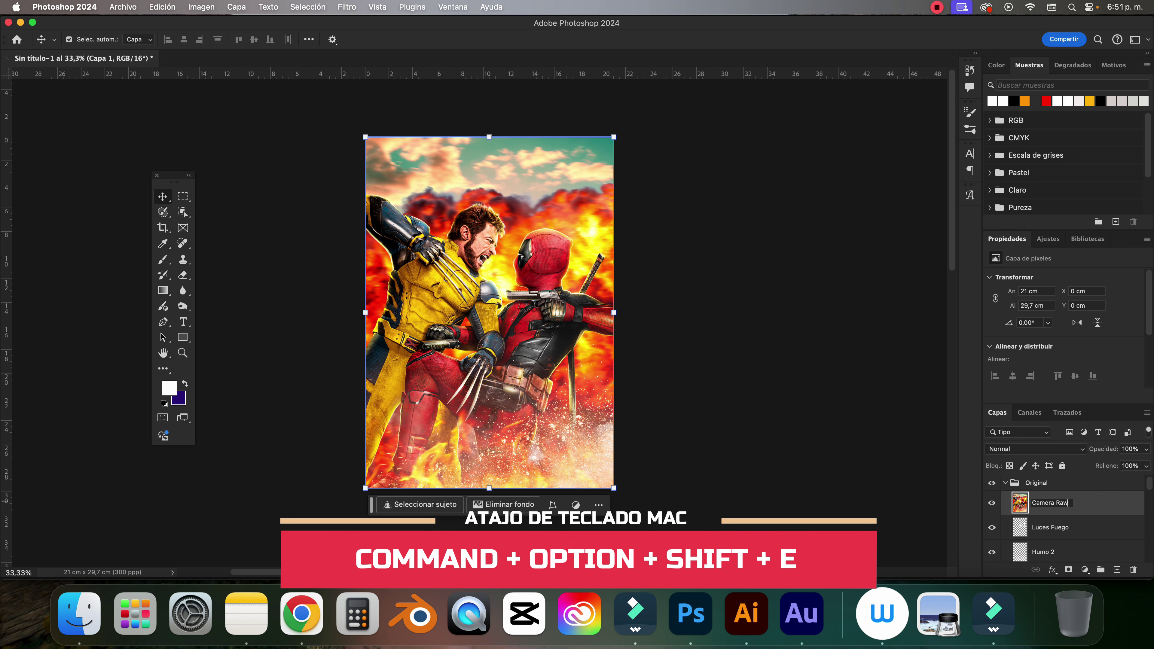
{"action": "key", "text": "Return"}
{"action": "right_click", "coordinate": [1052, 502]}
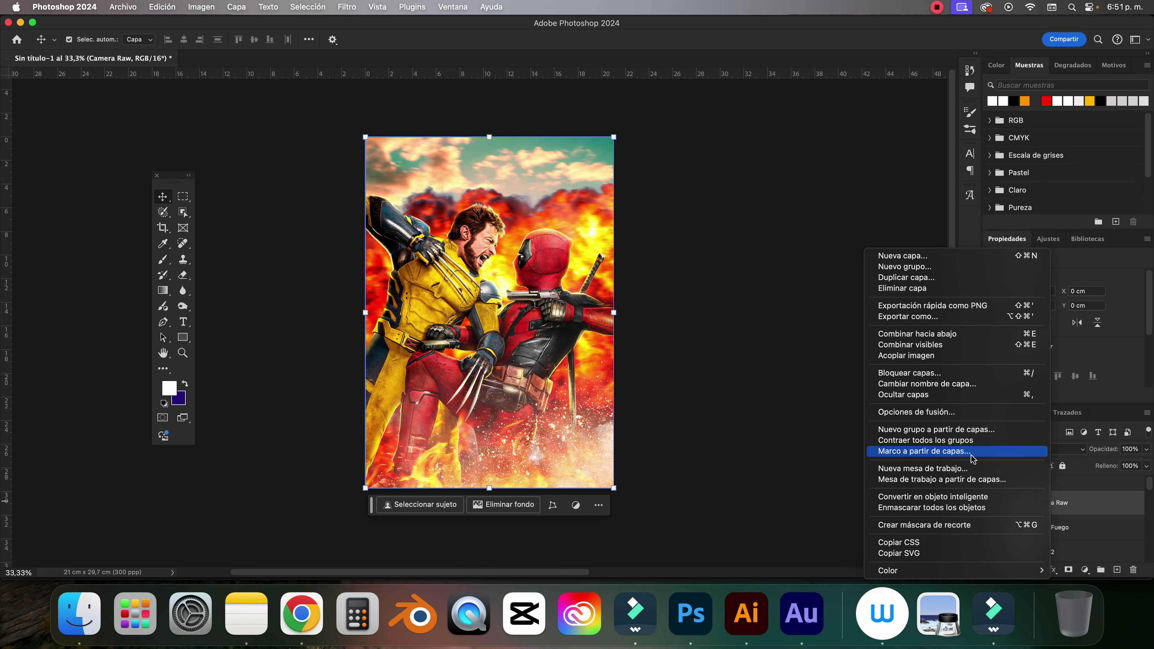
{"action": "left_click", "coordinate": [931, 497]}
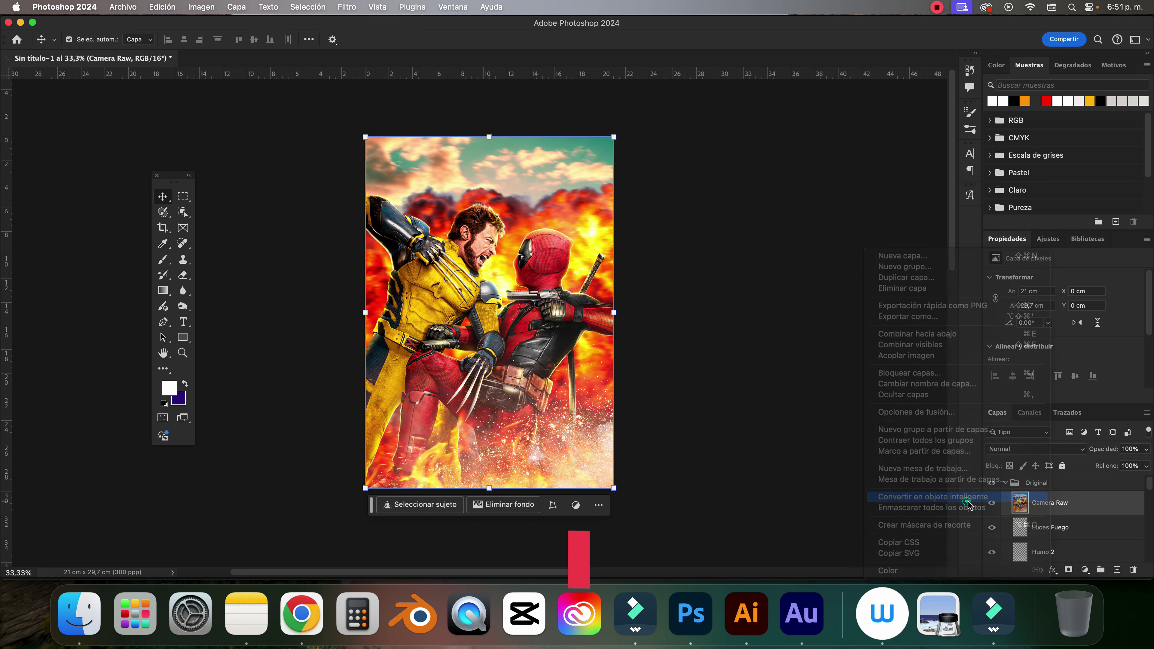
Move Camera Raw above the collapsed Original group, hide Original and Fondo, and open Filtro de Camera Raw.
{"action": "left_click_drag", "start_coordinate": [1045, 505], "coordinate": [1046, 477]}
{"action": "left_click", "coordinate": [1041, 507]}
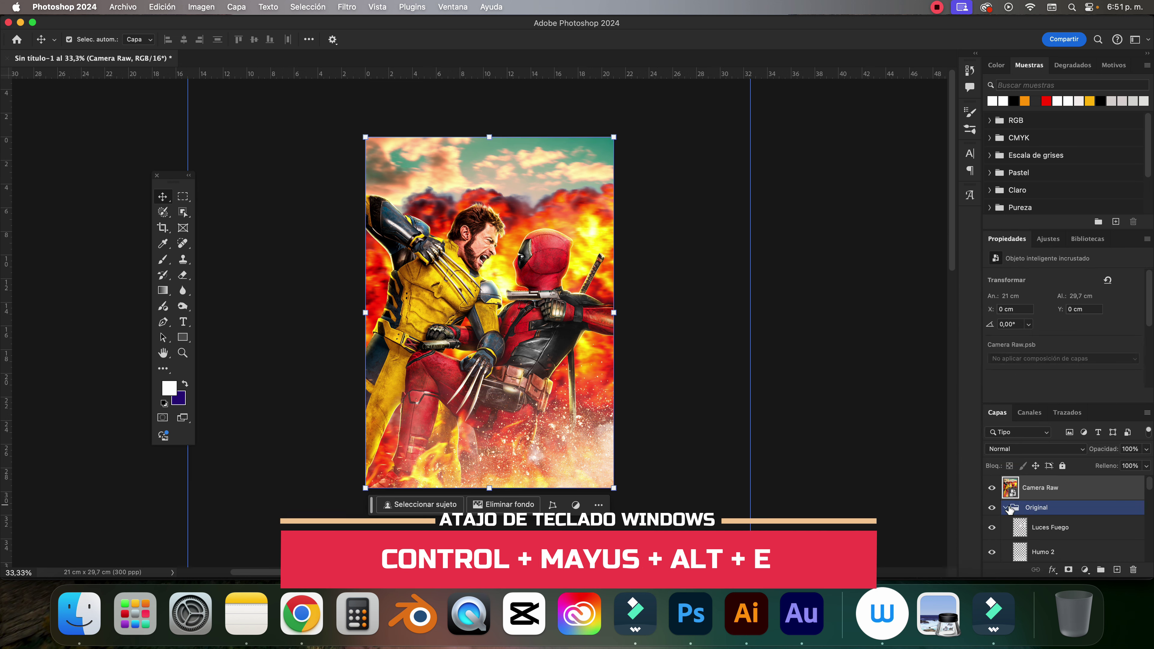
{"action": "left_click", "coordinate": [1006, 508]}
{"action": "left_click", "coordinate": [992, 507]}
{"action": "left_click", "coordinate": [992, 528]}
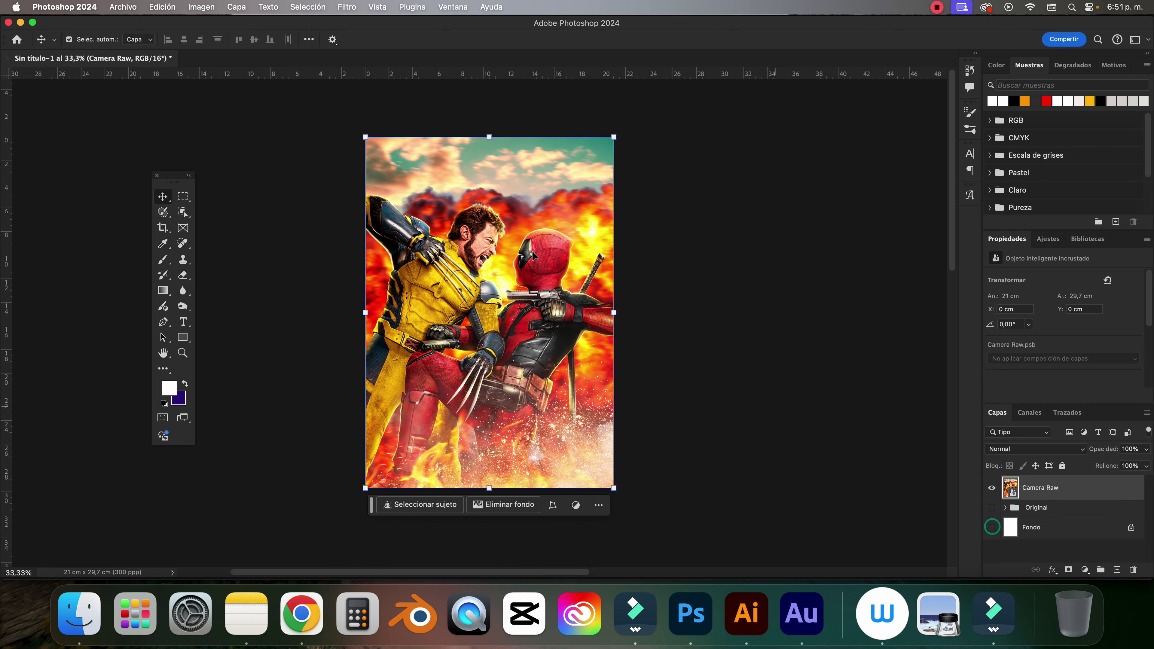
{"action": "left_click", "coordinate": [348, 6]}
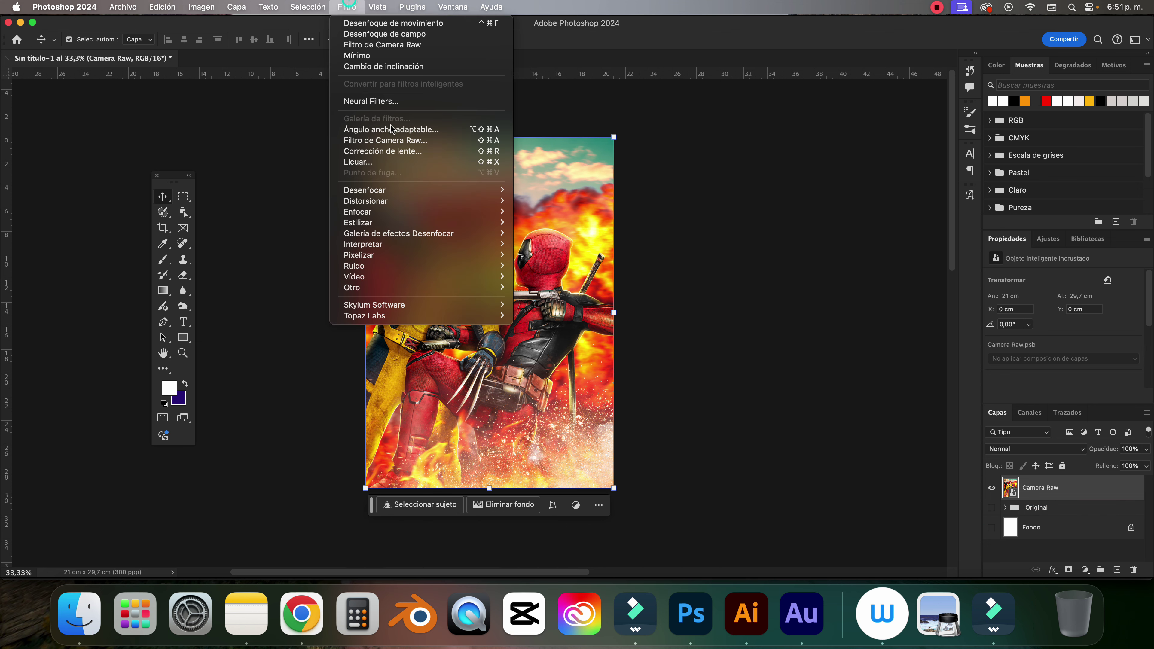
{"action": "left_click", "coordinate": [391, 136]}
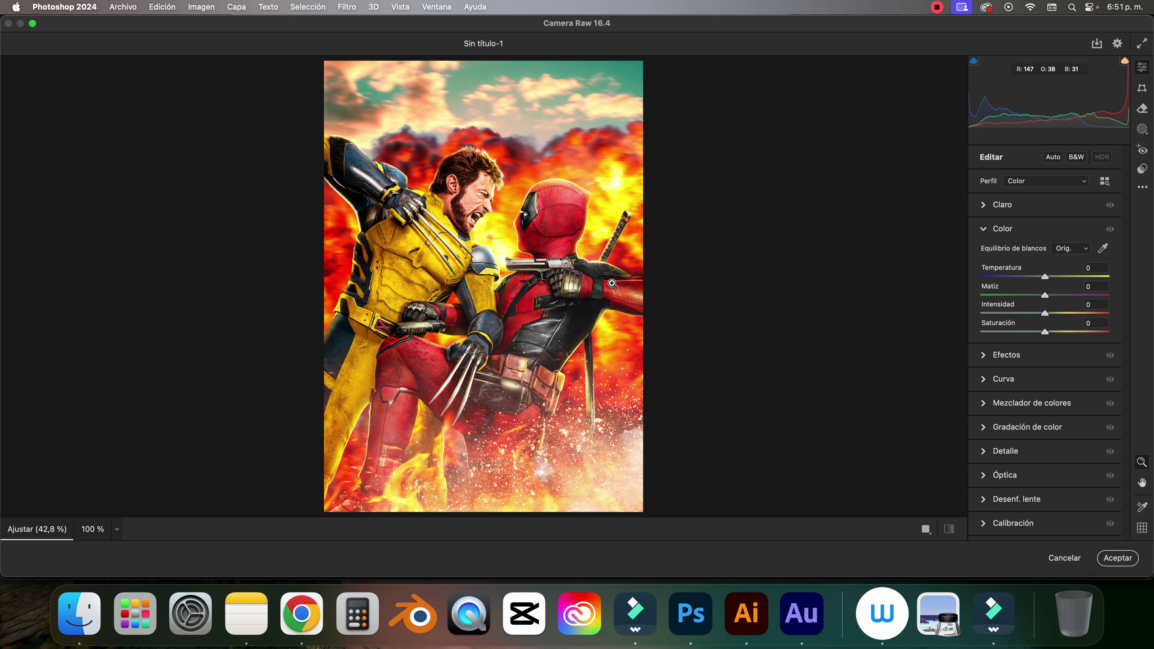
Set Temperatura +14, Matiz -17, Claridad +34, Borrar neblina +35, Viñeta -19 and Granulado 44.
{"action": "key", "text": "super+equal"}
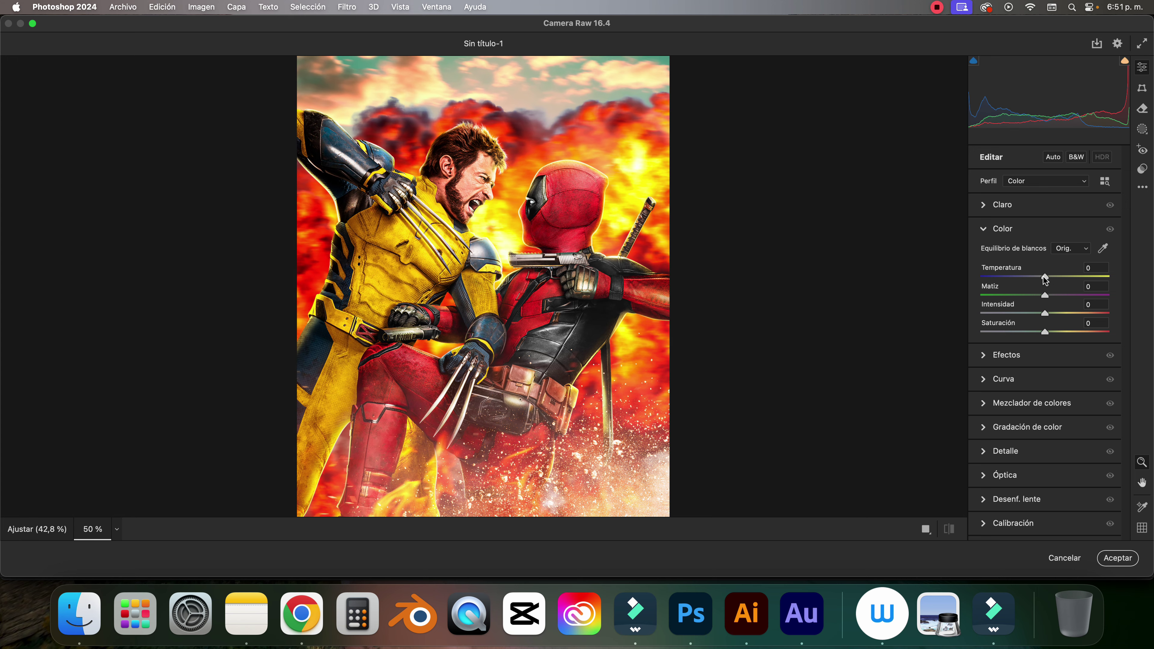
{"action": "left_click_drag", "start_coordinate": [1045, 277], "coordinate": [1044, 335]}
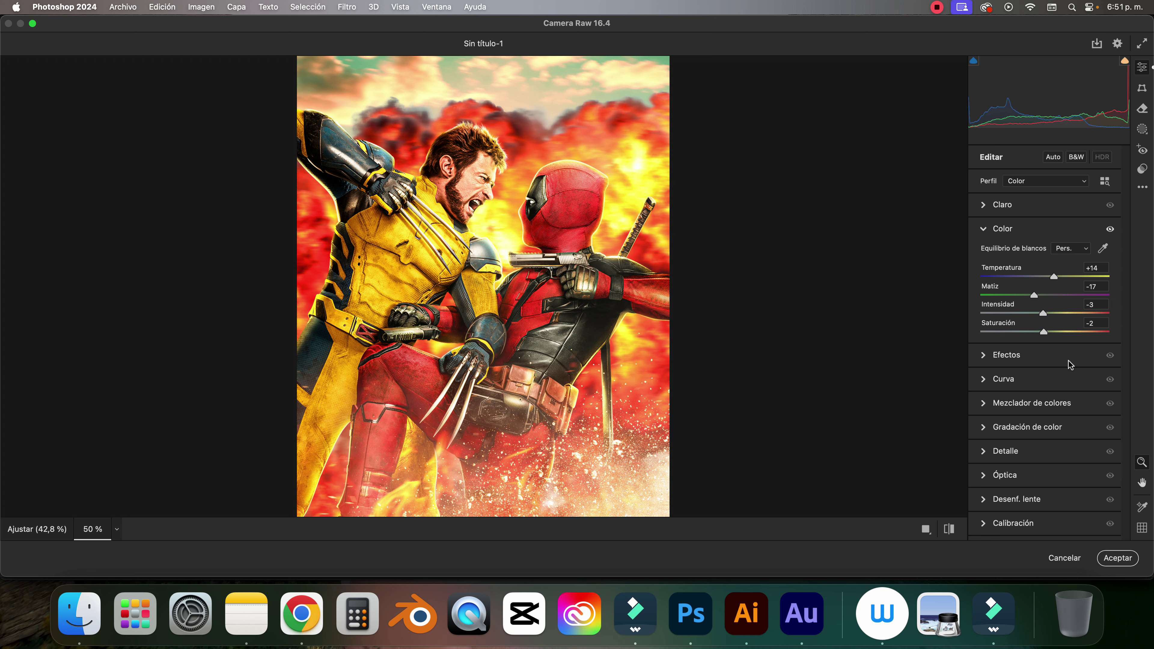
{"action": "left_click", "coordinate": [997, 357]}
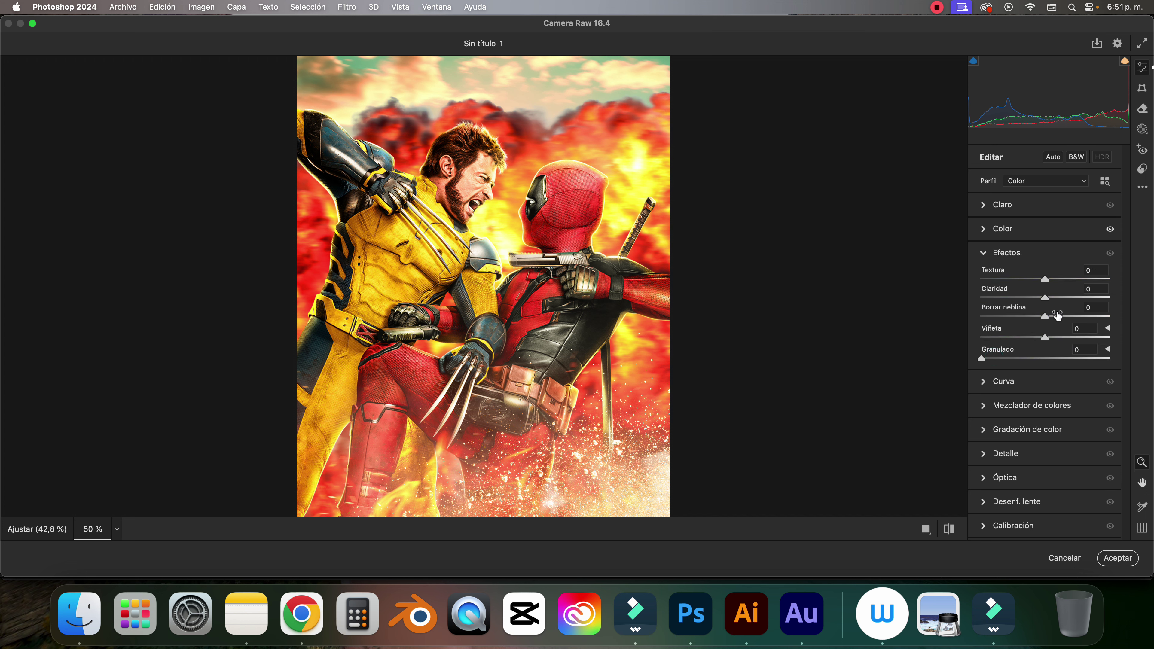
{"action": "left_click_drag", "start_coordinate": [1045, 297], "coordinate": [1067, 298]}
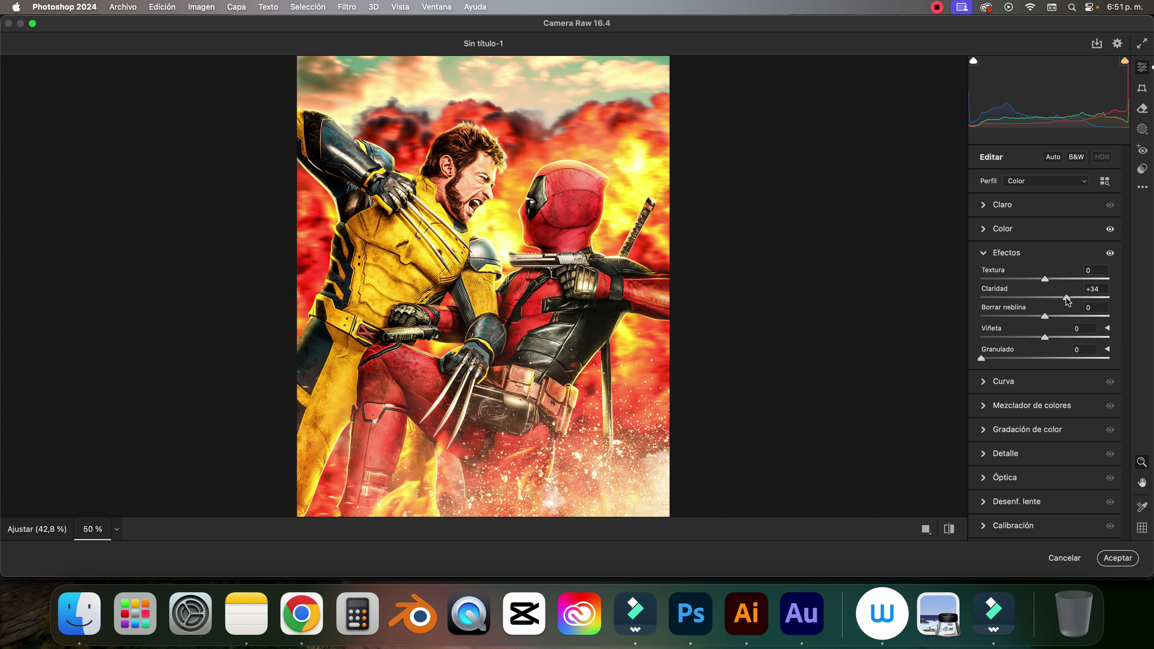
{"action": "left_click", "coordinate": [1067, 299]}
{"action": "left_click_drag", "start_coordinate": [1033, 318], "coordinate": [1073, 318]}
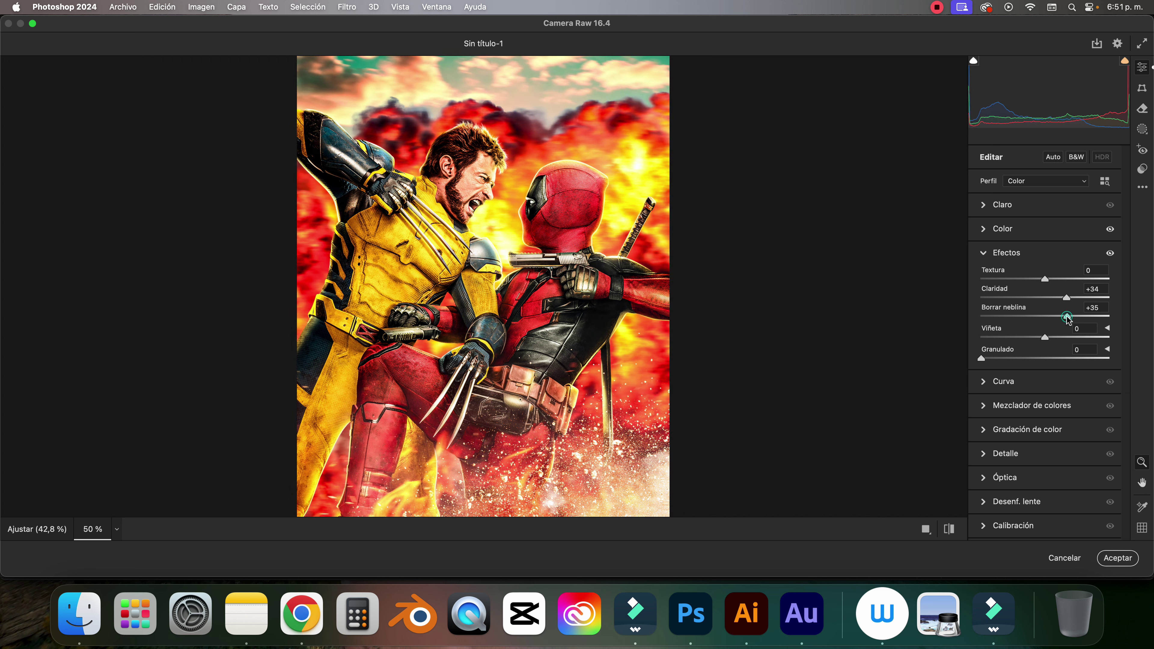
{"action": "left_click_drag", "start_coordinate": [1073, 317], "coordinate": [1031, 341]}
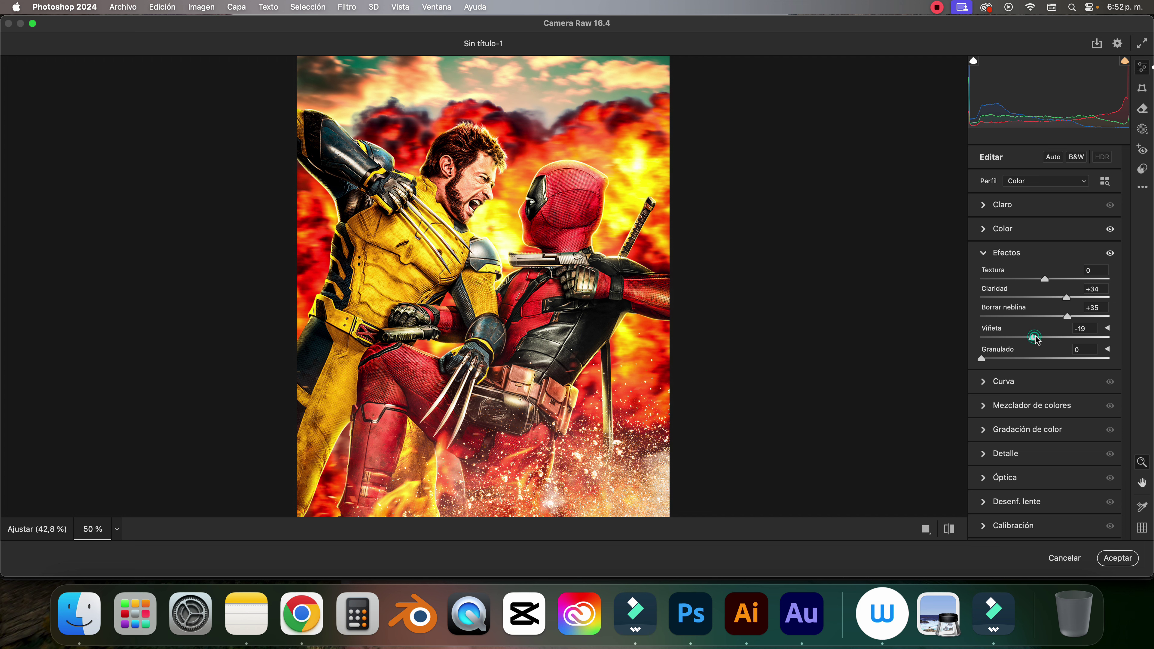
{"action": "left_click_drag", "start_coordinate": [1013, 362], "coordinate": [1043, 360]}
Give the Gradación de color shadows a faint, low-saturation red tint.
{"action": "left_click", "coordinate": [996, 433]}
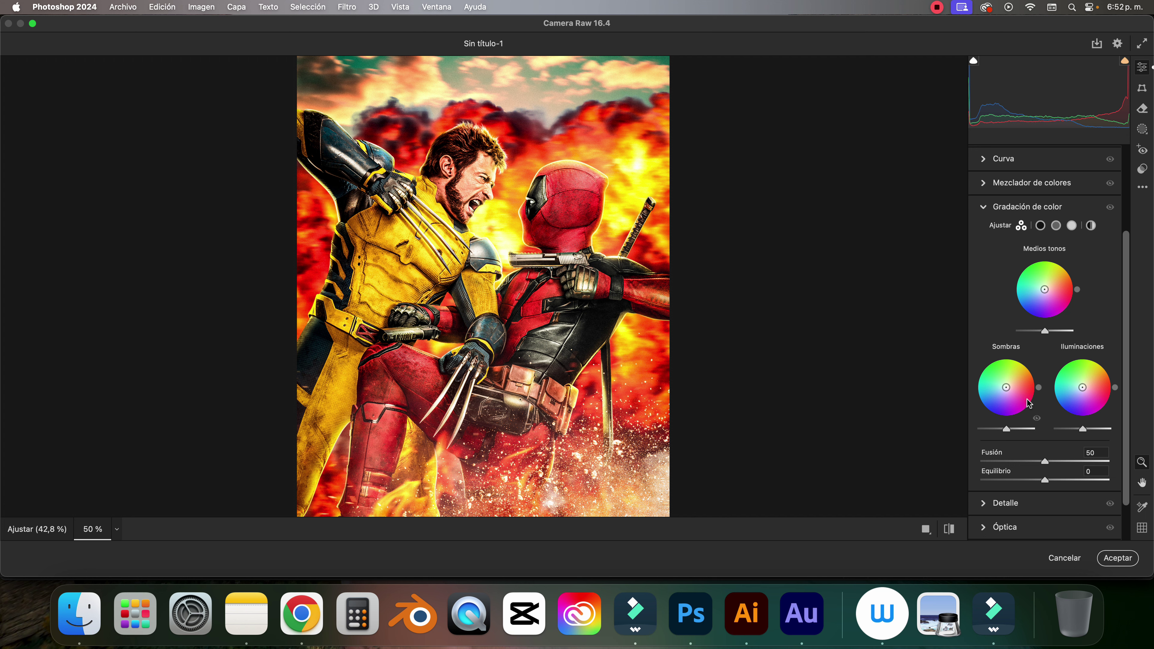
{"action": "left_click", "coordinate": [1019, 394]}
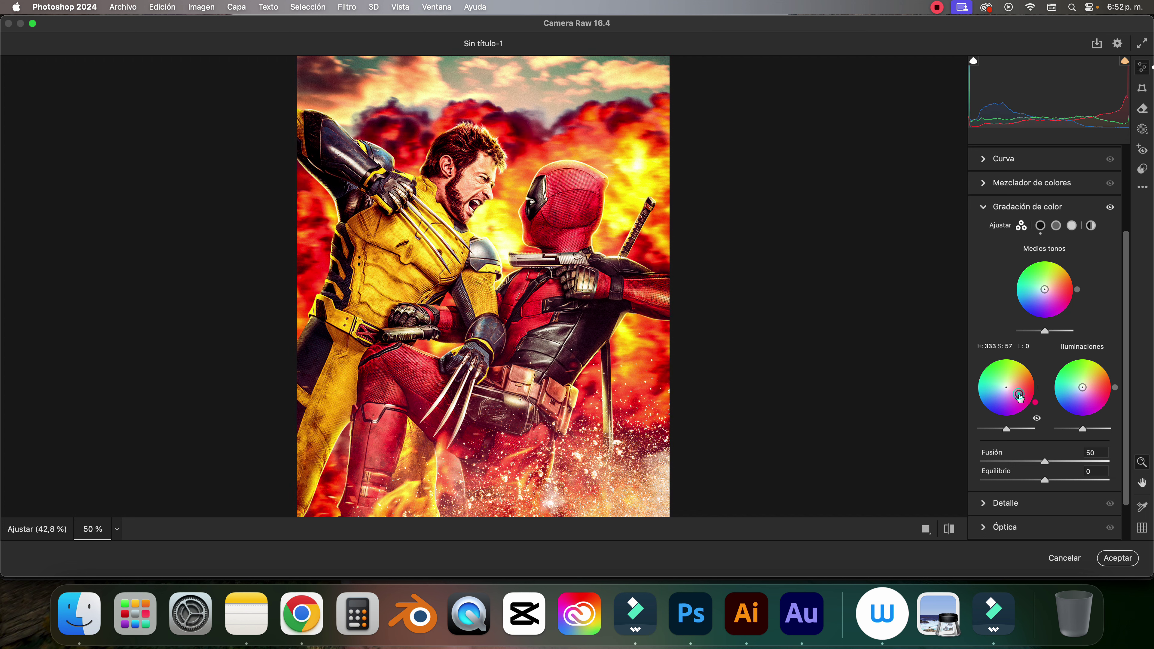
{"action": "left_click_drag", "start_coordinate": [1005, 428], "coordinate": [1010, 389]}
{"action": "left_click", "coordinate": [1023, 399]}
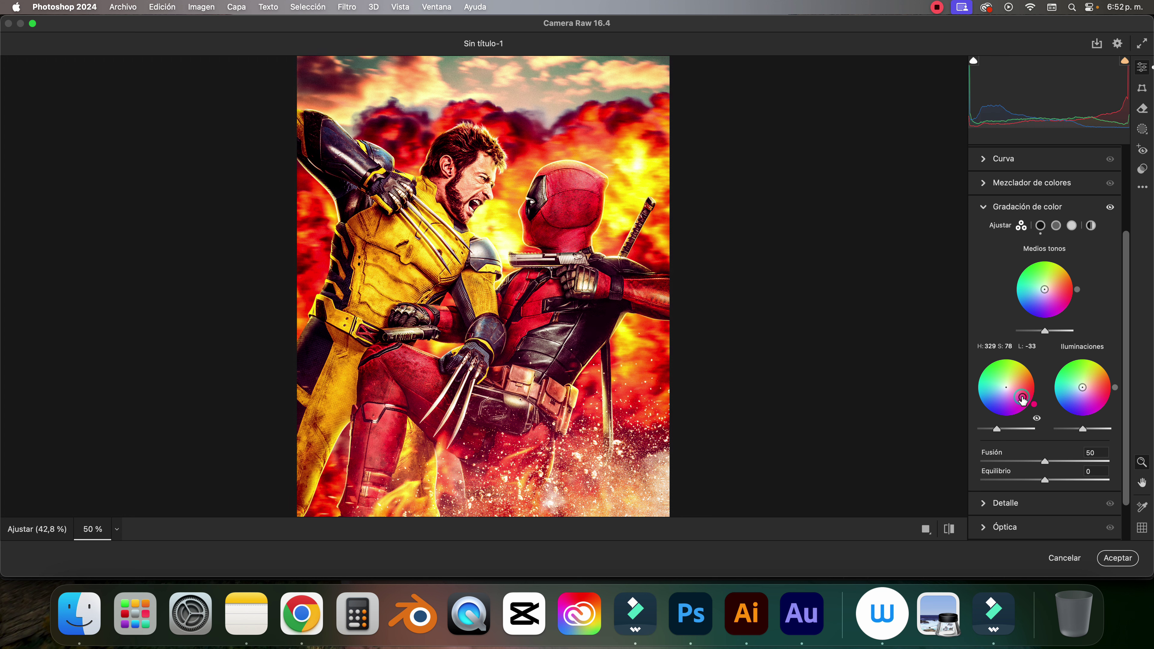
{"action": "mouse_move", "coordinate": [1024, 400]}
{"action": "left_mouse_down"}
{"action": "mouse_move", "coordinate": [1027, 382]}
{"action": "mouse_move", "coordinate": [1040, 388]}
{"action": "left_mouse_up"}
{"action": "left_click_drag", "start_coordinate": [997, 429], "coordinate": [1010, 432]}
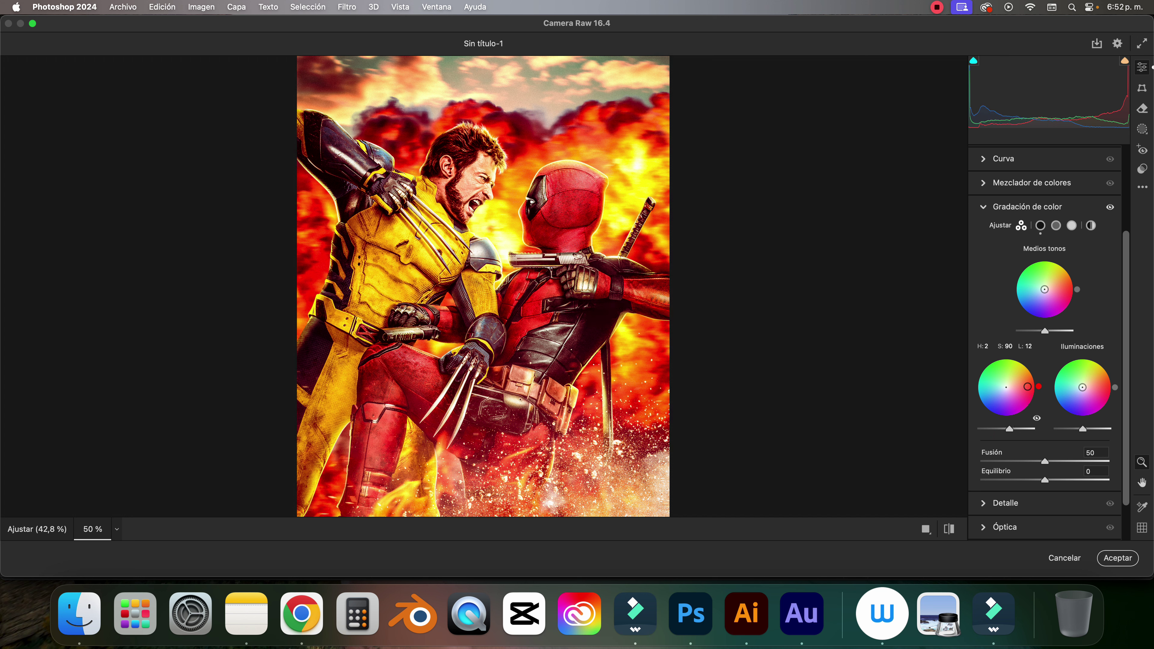
{"action": "left_click_drag", "start_coordinate": [1028, 387], "coordinate": [1012, 388]}
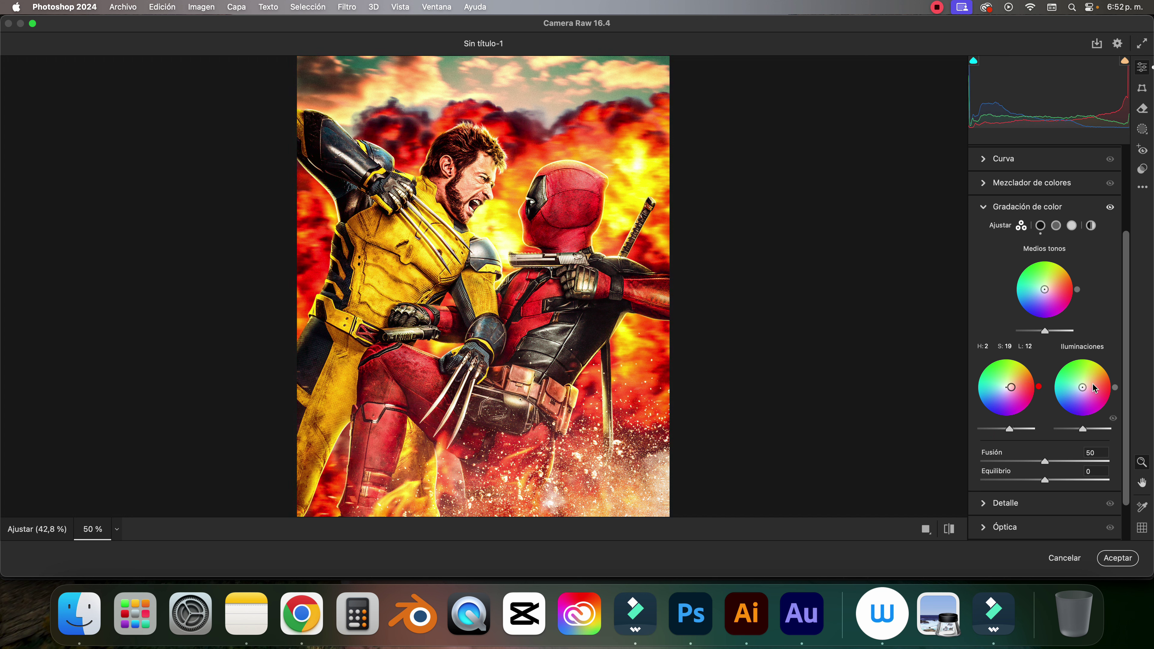
Tint the highlights yellow and set Fusión 44 and Equilibrio +16.
{"action": "left_click_drag", "start_coordinate": [1095, 388], "coordinate": [1094, 374]}
{"action": "left_click_drag", "start_coordinate": [1083, 429], "coordinate": [1085, 429]}
{"action": "mouse_move", "coordinate": [1033, 478]}
{"action": "left_mouse_down"}
{"action": "mouse_move", "coordinate": [1051, 481]}
{"action": "mouse_move", "coordinate": [1067, 462]}
{"action": "mouse_move", "coordinate": [1038, 462]}
{"action": "left_mouse_up"}
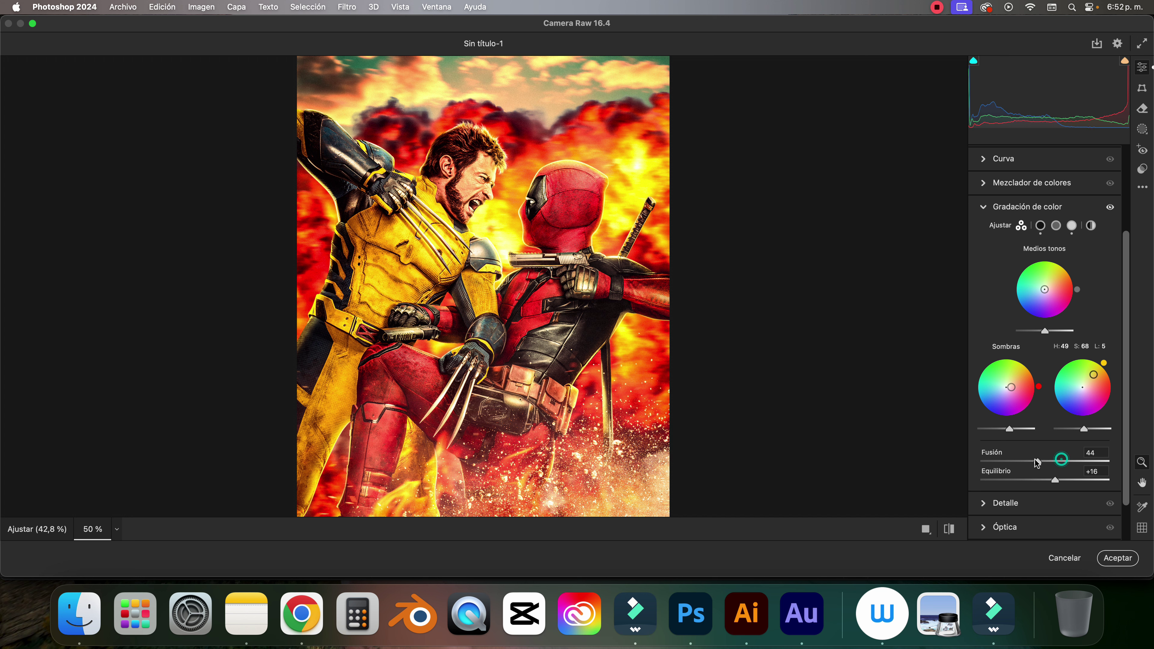
{"action": "scroll", "coordinate": [1051, 467], "scroll_direction": "down", "scroll_amount": 2}
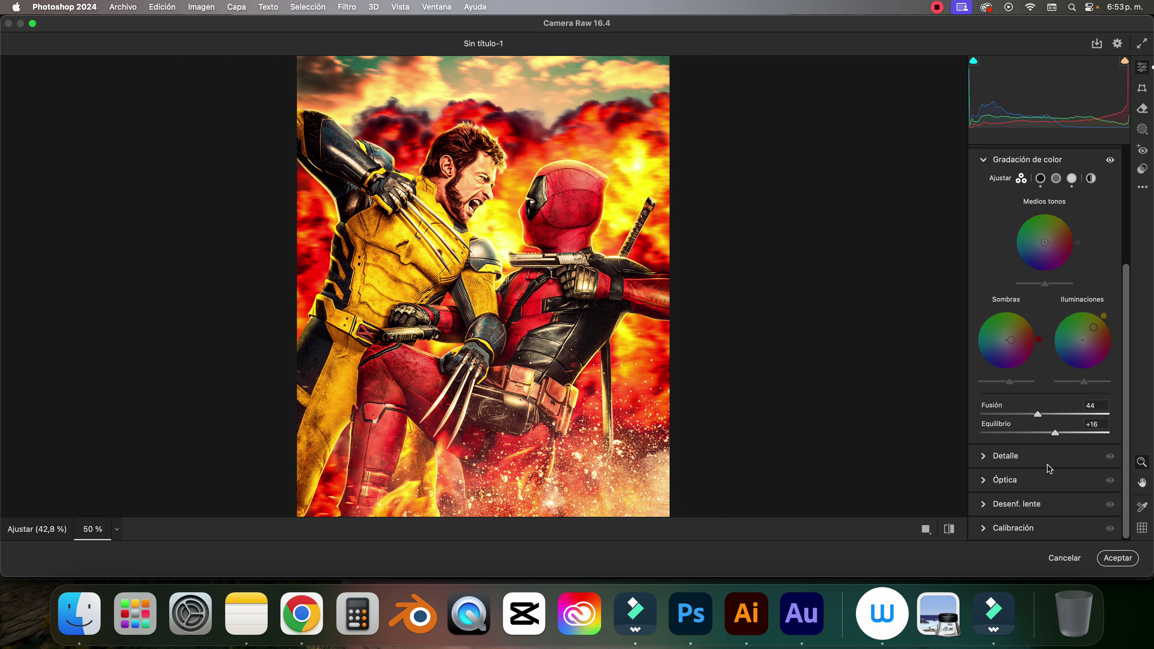
Set Reducción de ruido 22, colour noise reduction 25 and Enfoque 23, then apply with Aceptar.
{"action": "left_click", "coordinate": [996, 457]}
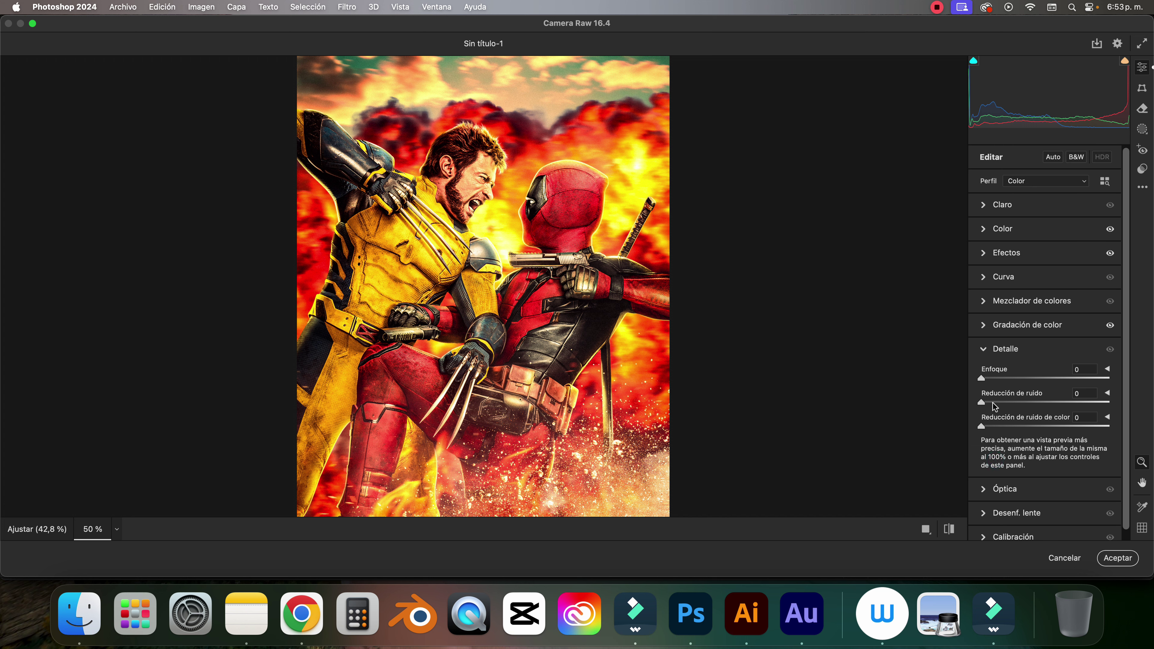
{"action": "left_click", "coordinate": [1006, 401]}
{"action": "left_click_drag", "start_coordinate": [1008, 403], "coordinate": [1010, 402]}
{"action": "left_click_drag", "start_coordinate": [982, 426], "coordinate": [1013, 426]}
{"action": "scroll", "coordinate": [1013, 489], "scroll_direction": "down", "scroll_amount": 1}
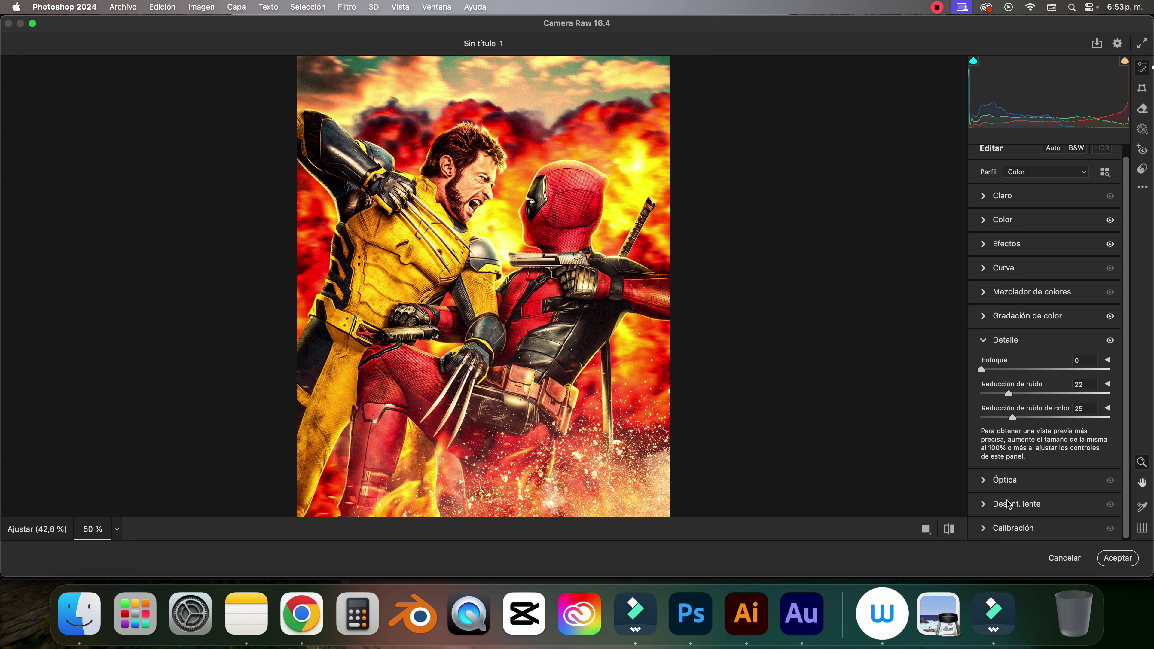
{"action": "left_click_drag", "start_coordinate": [1007, 369], "coordinate": [1002, 371]}
{"action": "left_click", "coordinate": [1118, 558]}
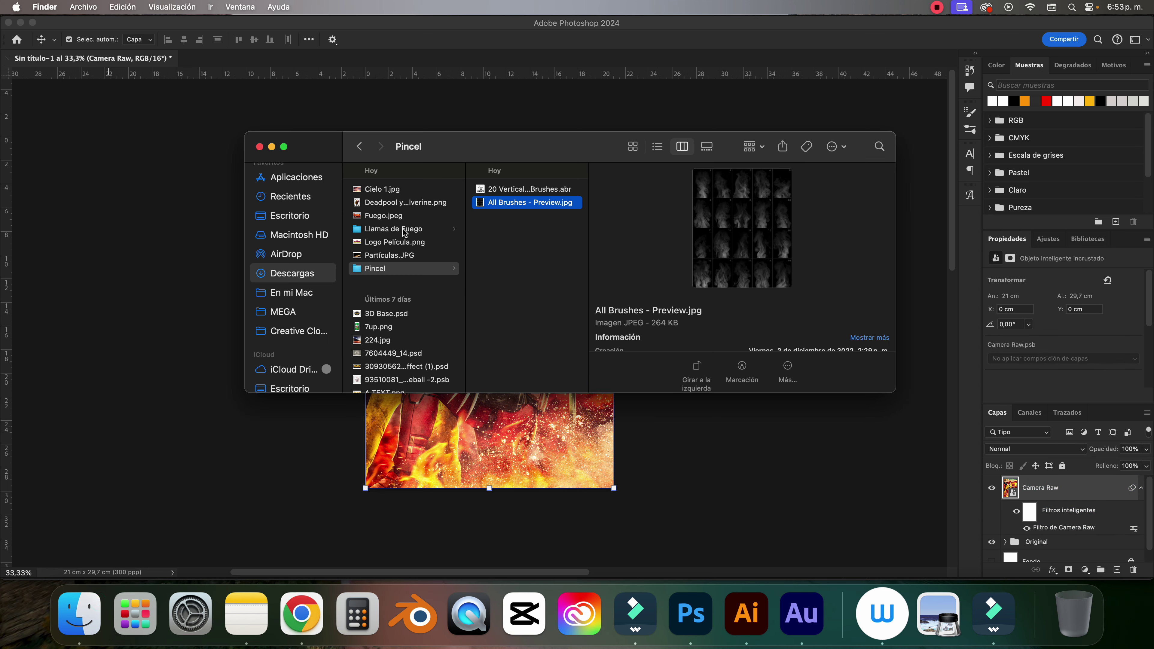
Drag Logo Película.png from the Descargas folder onto the poster canvas.
{"action": "left_click", "coordinate": [406, 243]}
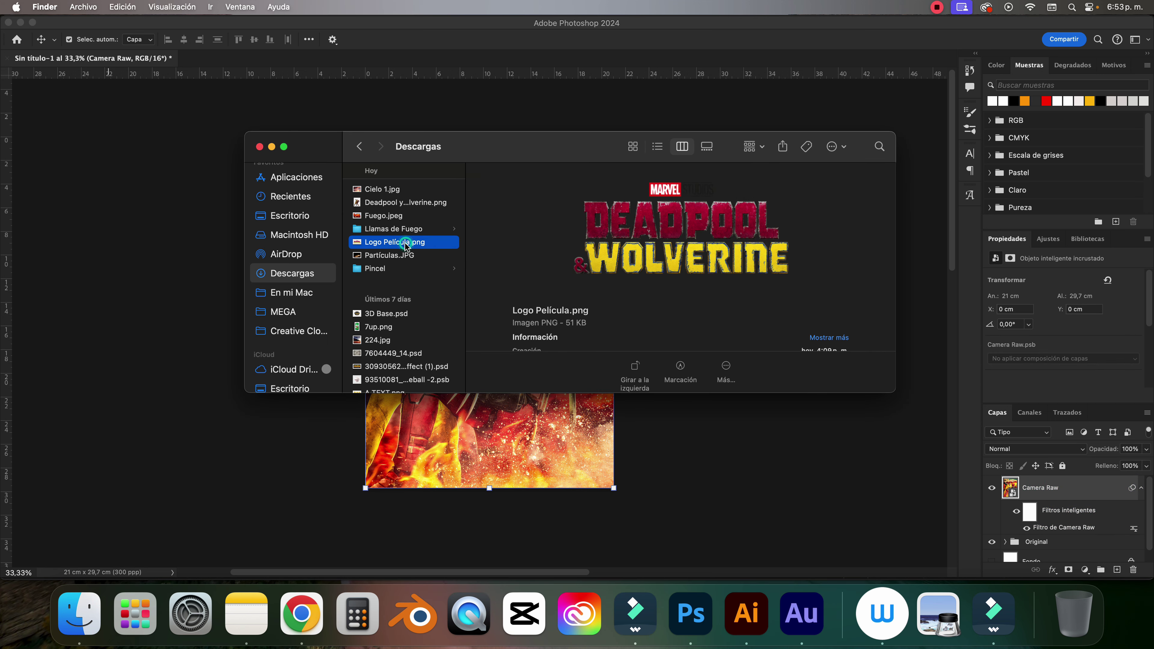
{"action": "left_click_drag", "start_coordinate": [406, 244], "coordinate": [502, 411]}
Place the logo and give it a 25 px white Trazo in Opciones de fusión.
{"action": "key", "text": "Return"}
{"action": "key", "text": "super+plus"}
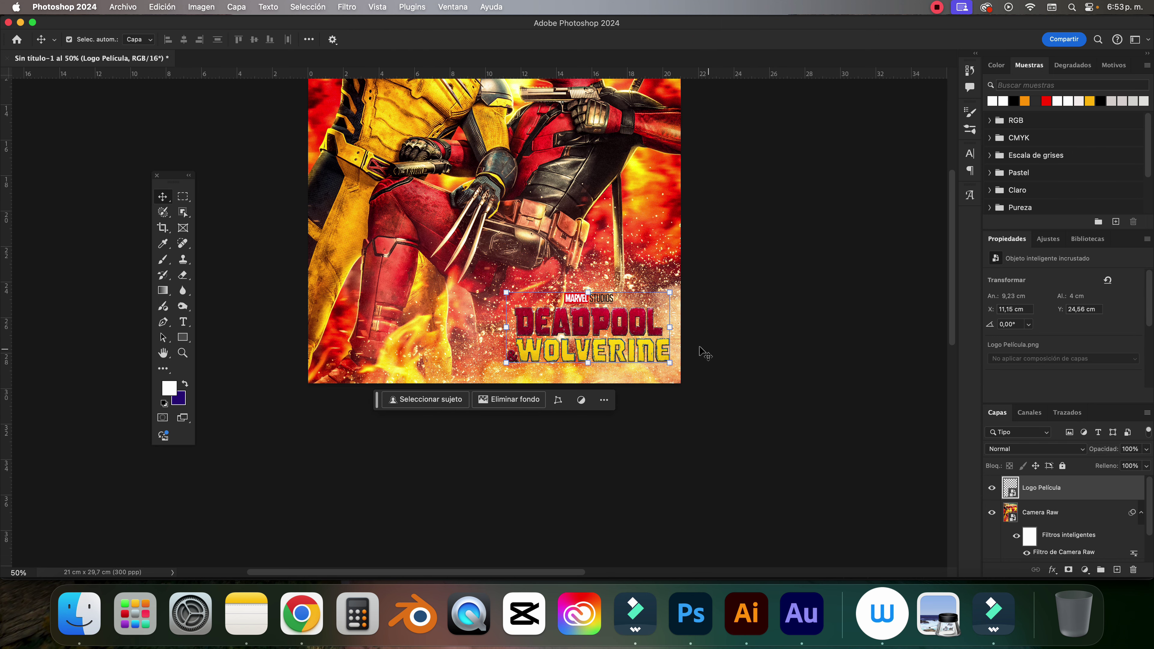
{"action": "right_click", "coordinate": [1052, 490]}
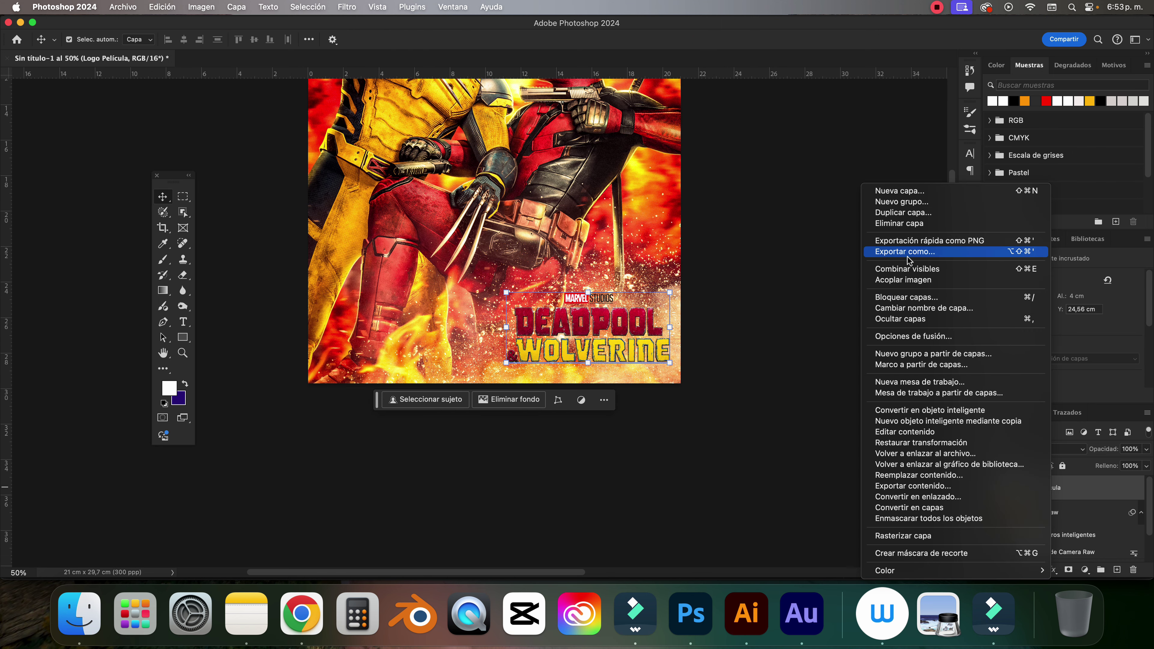
{"action": "left_click", "coordinate": [910, 336]}
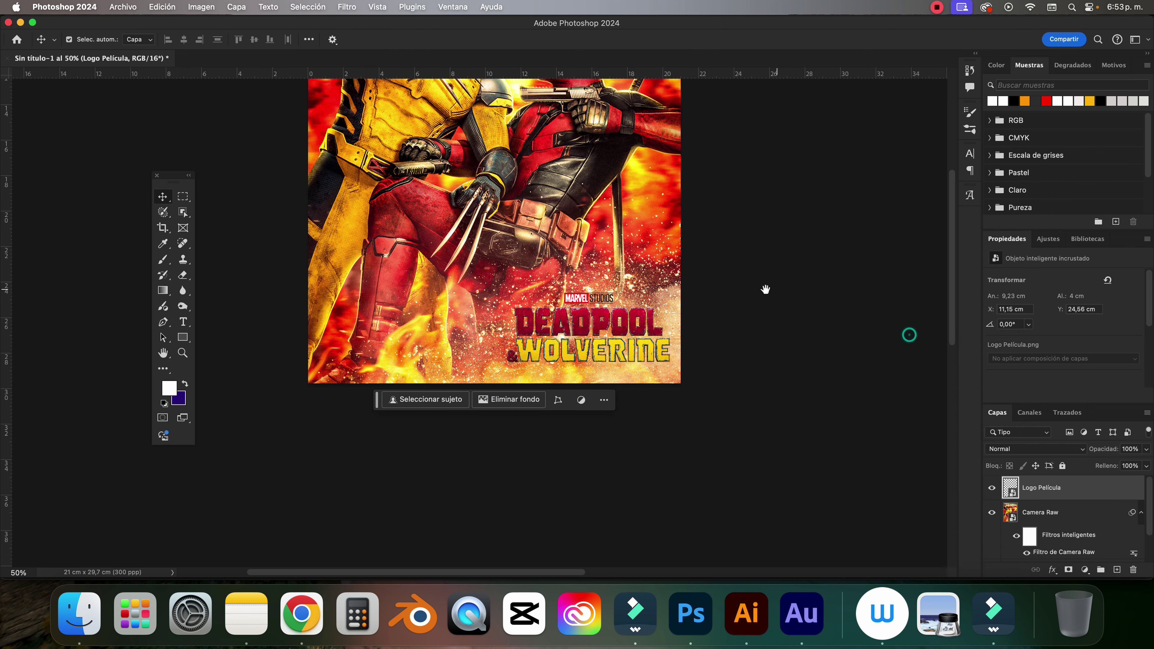
{"action": "left_click", "coordinate": [624, 251]}
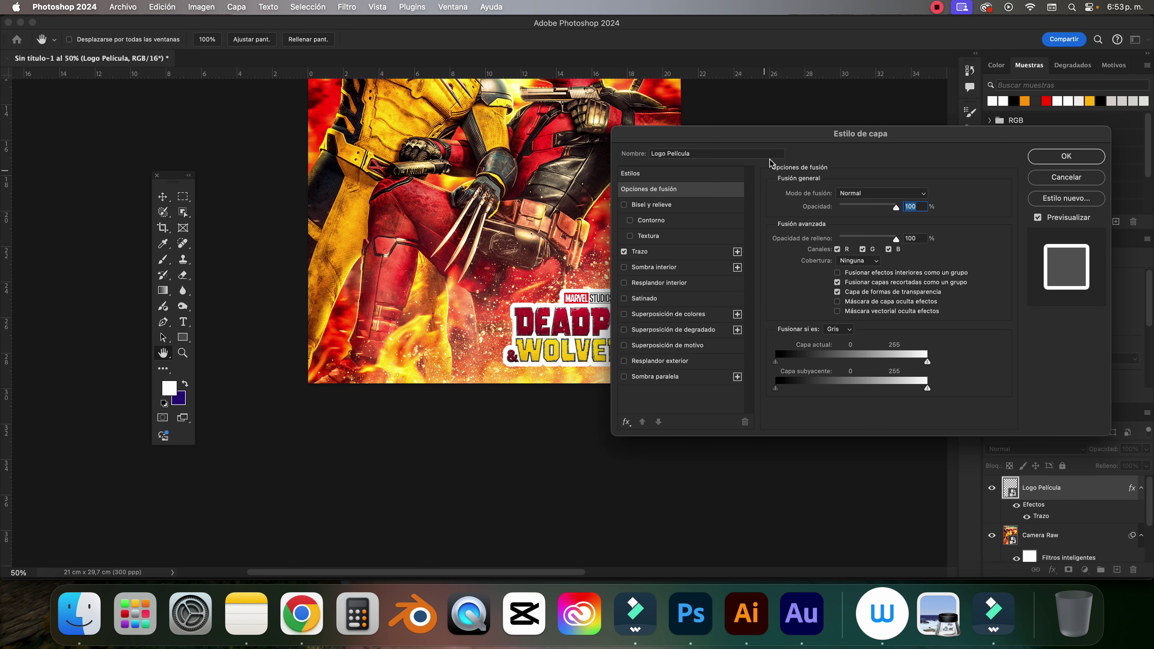
{"action": "left_click_drag", "start_coordinate": [768, 136], "coordinate": [920, 138]}
{"action": "left_click", "coordinate": [811, 253]}
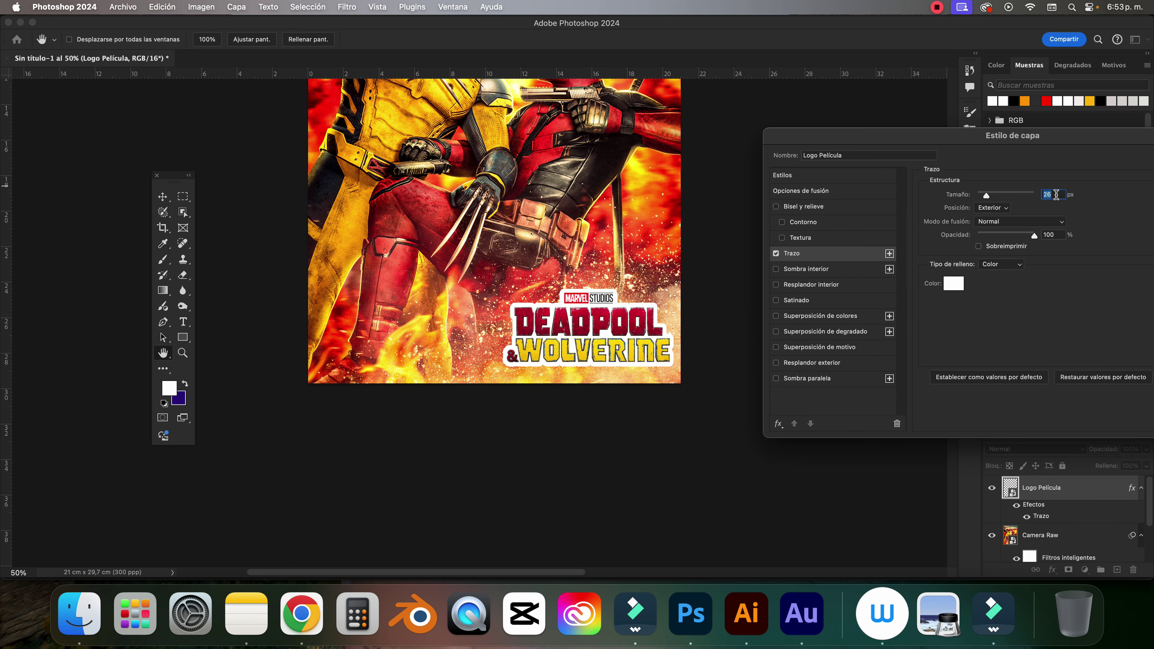
{"action": "key", "text": "BackSpace"}
{"action": "type", "text": "25"}
Add a Sombra paralela to the logo with 100% opacity and 60% spread.
{"action": "left_click_drag", "start_coordinate": [1020, 160], "coordinate": [858, 167]}
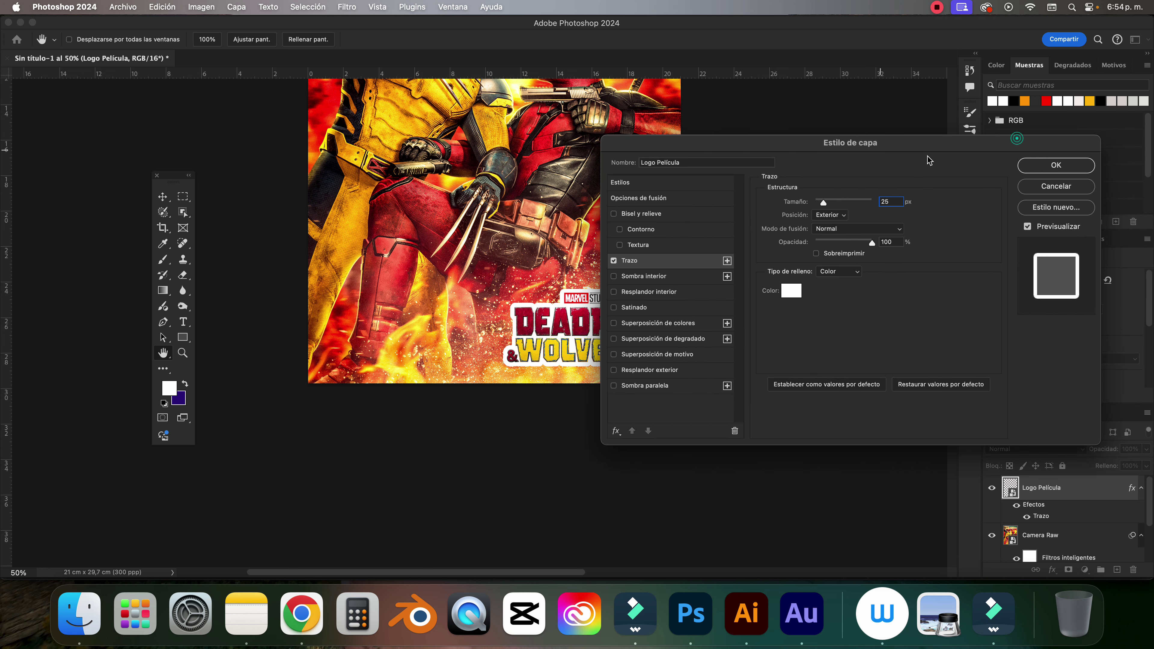
{"action": "left_click", "coordinate": [641, 386]}
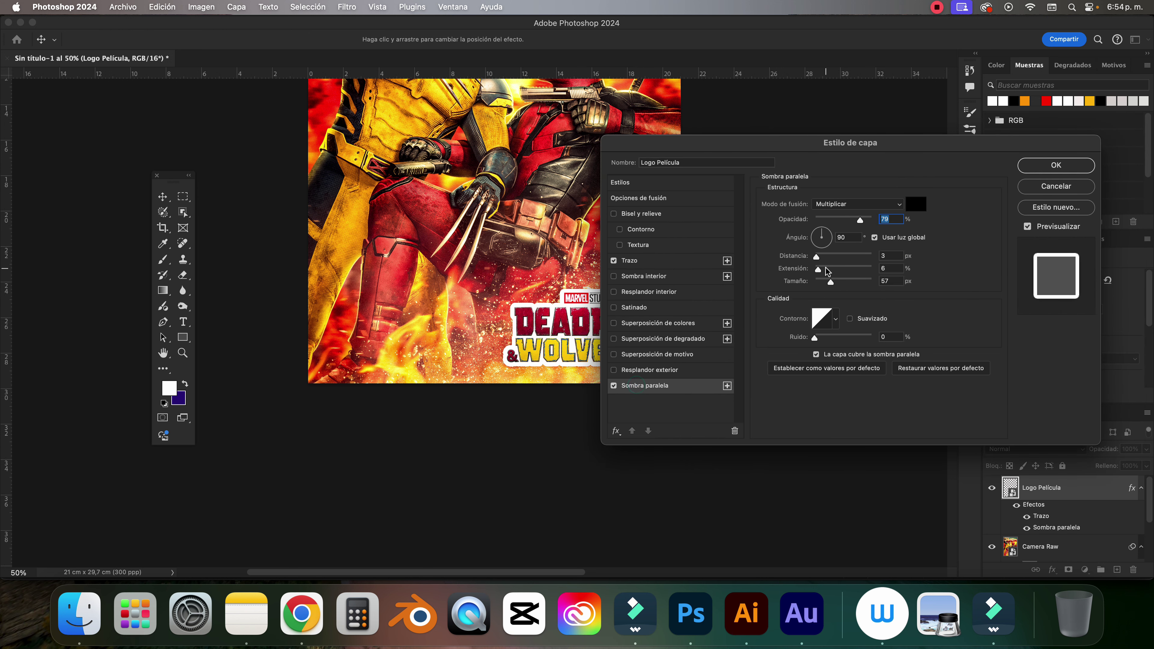
{"action": "left_click_drag", "start_coordinate": [825, 268], "coordinate": [833, 282]}
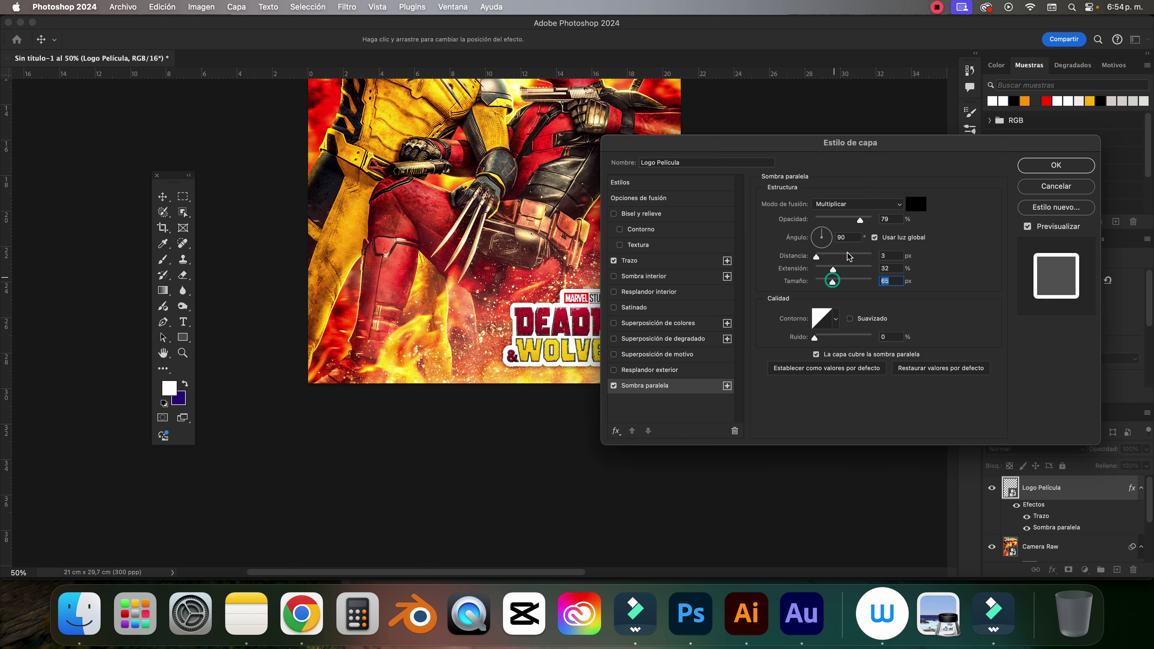
{"action": "left_click_drag", "start_coordinate": [859, 220], "coordinate": [872, 220]}
{"action": "left_click_drag", "start_coordinate": [833, 270], "coordinate": [843, 270]}
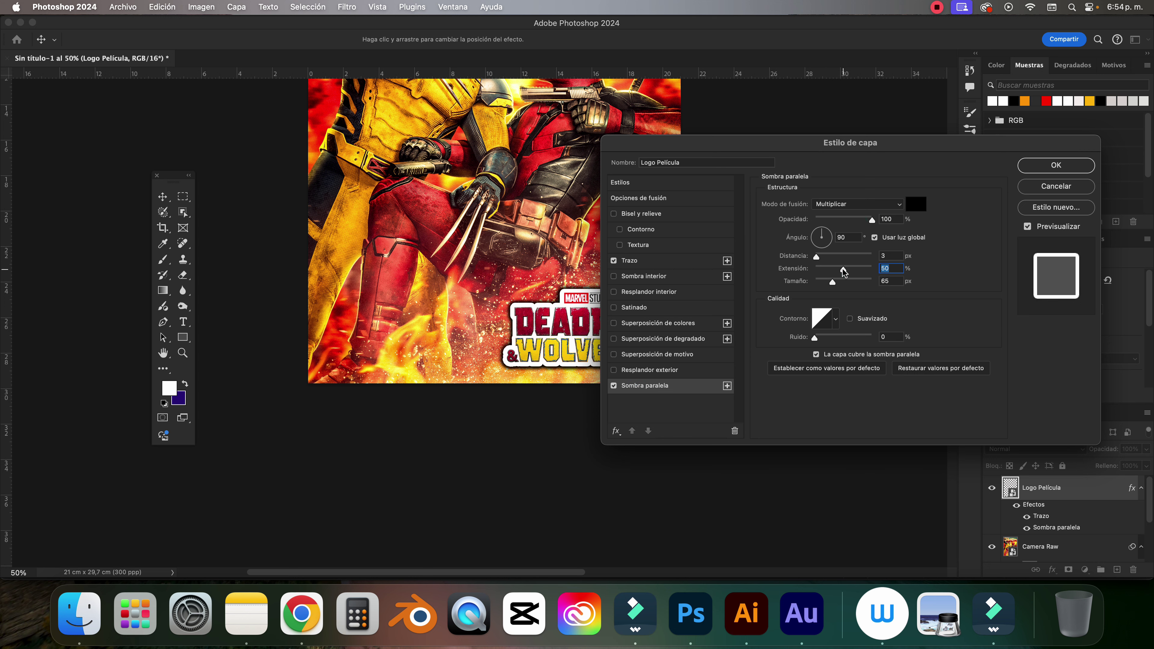